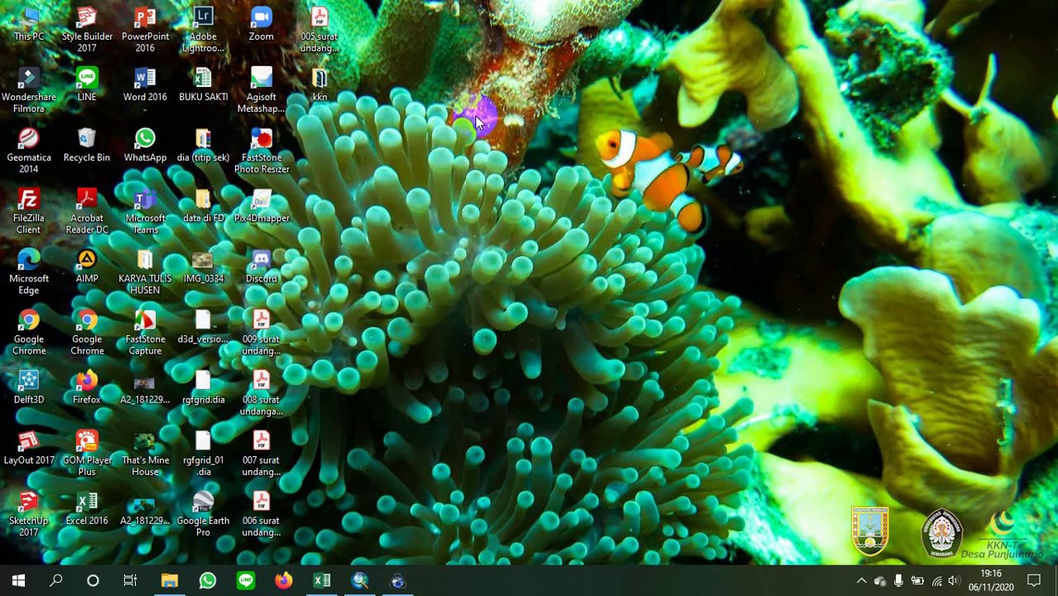
right_click(490, 153)
left_click(502, 196)
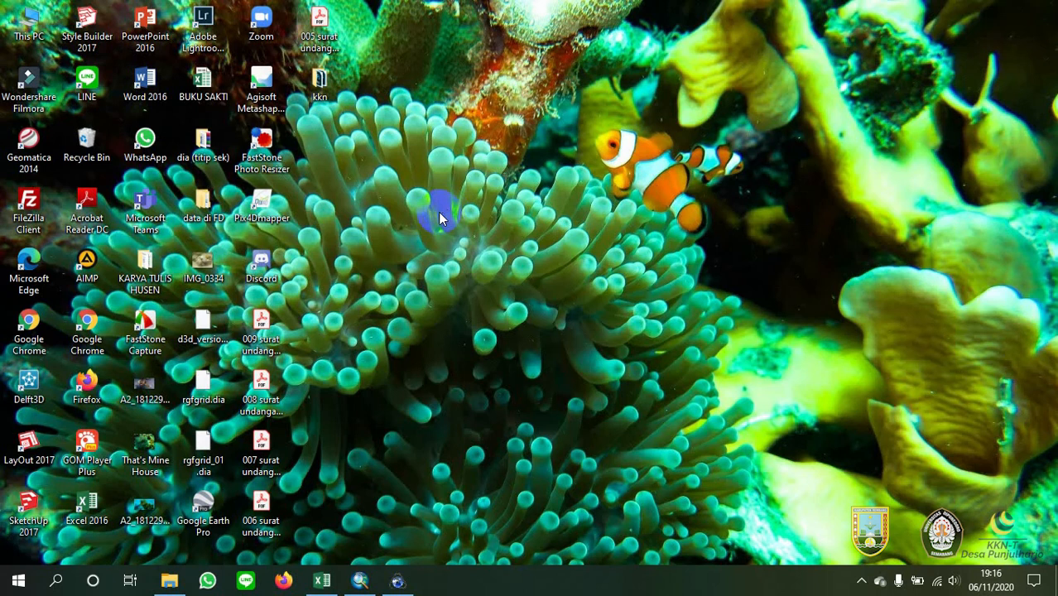
Look through the open SAS.Planet, ArcMap and Excel windows, then return to the desktop
left_click(400, 579)
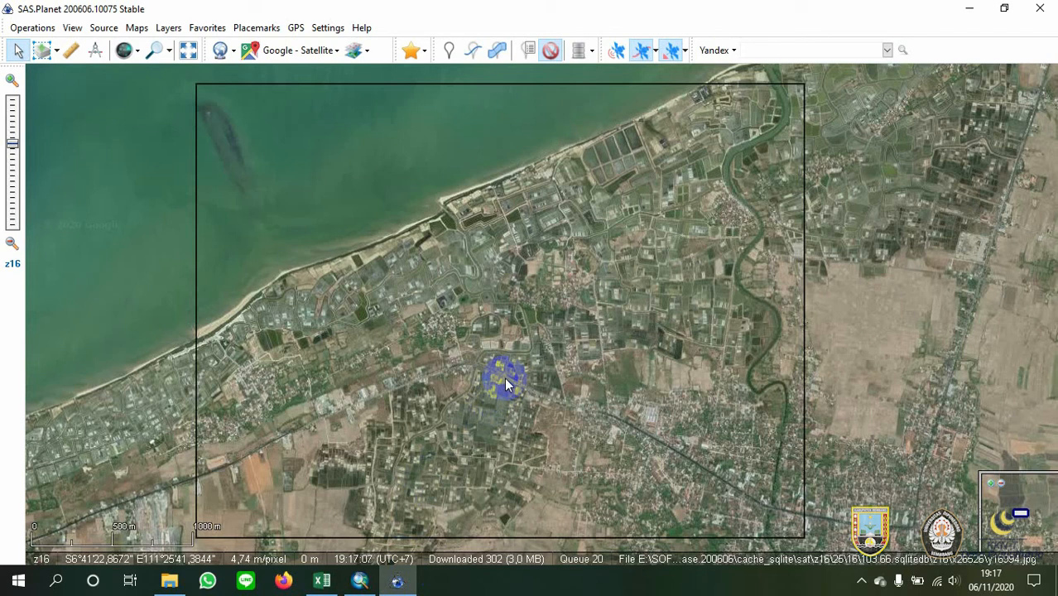
left_click(366, 583)
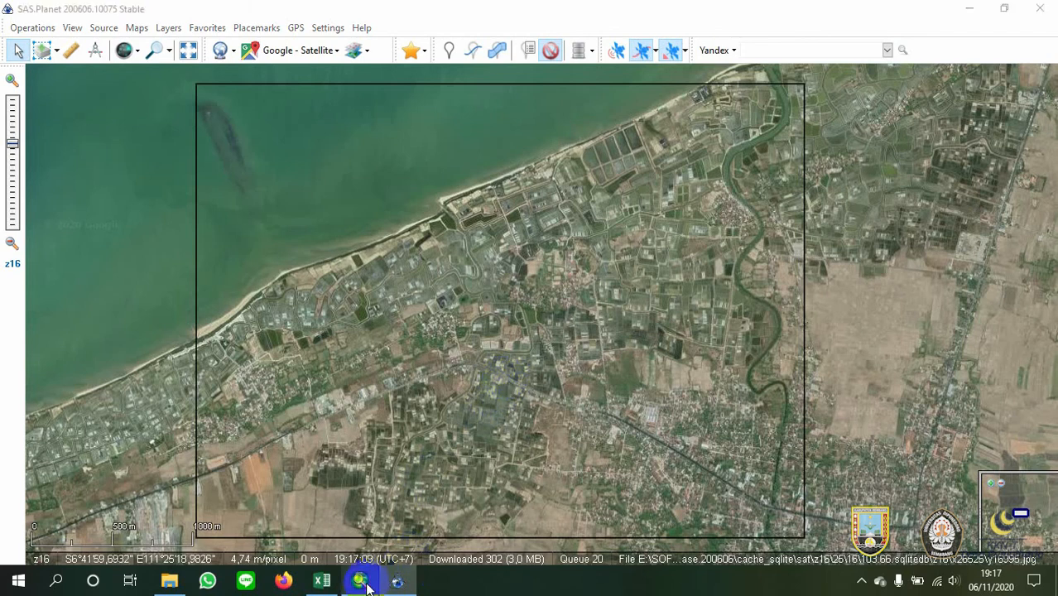
left_click(323, 583)
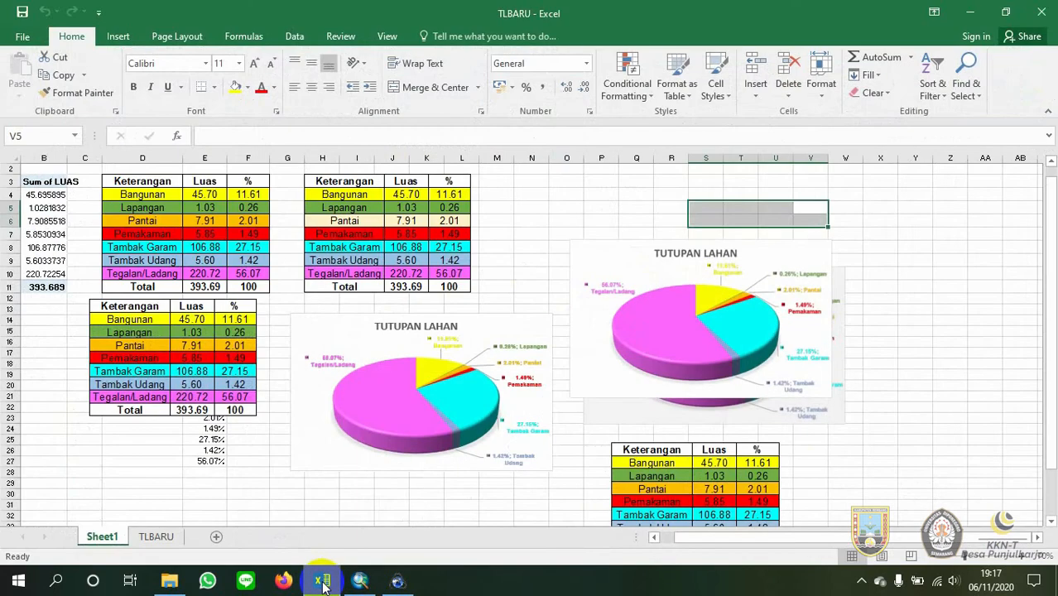
left_click(324, 586)
left_click(352, 582)
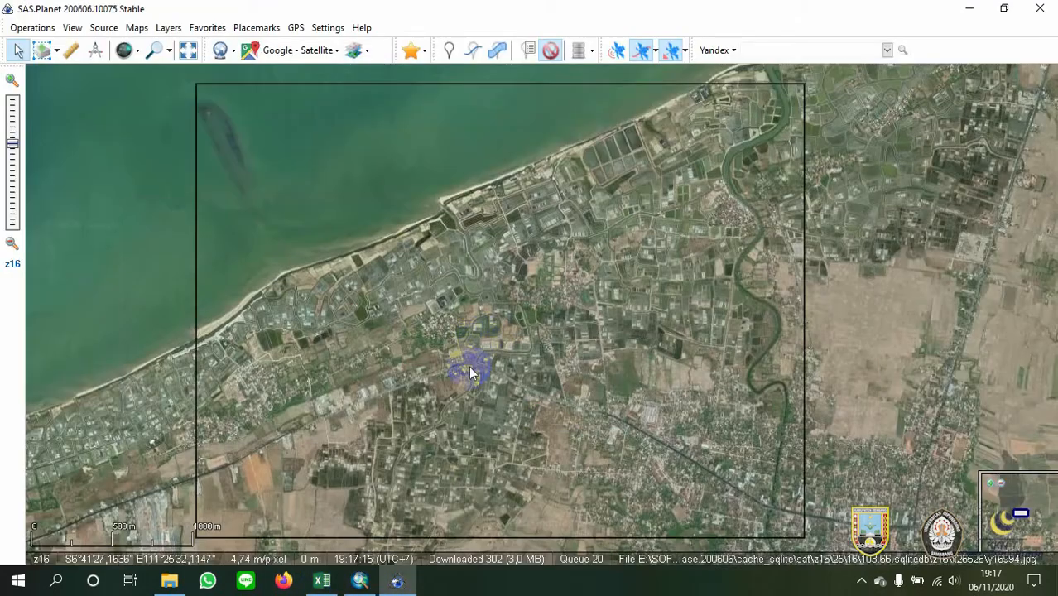
left_click(971, 10)
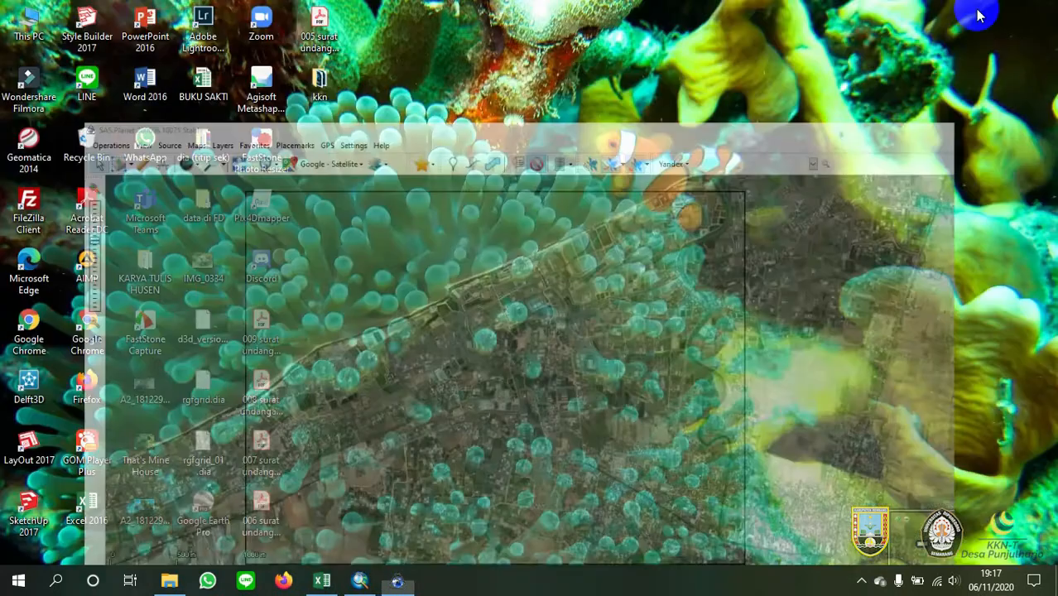
right_click(584, 178)
left_click(603, 217)
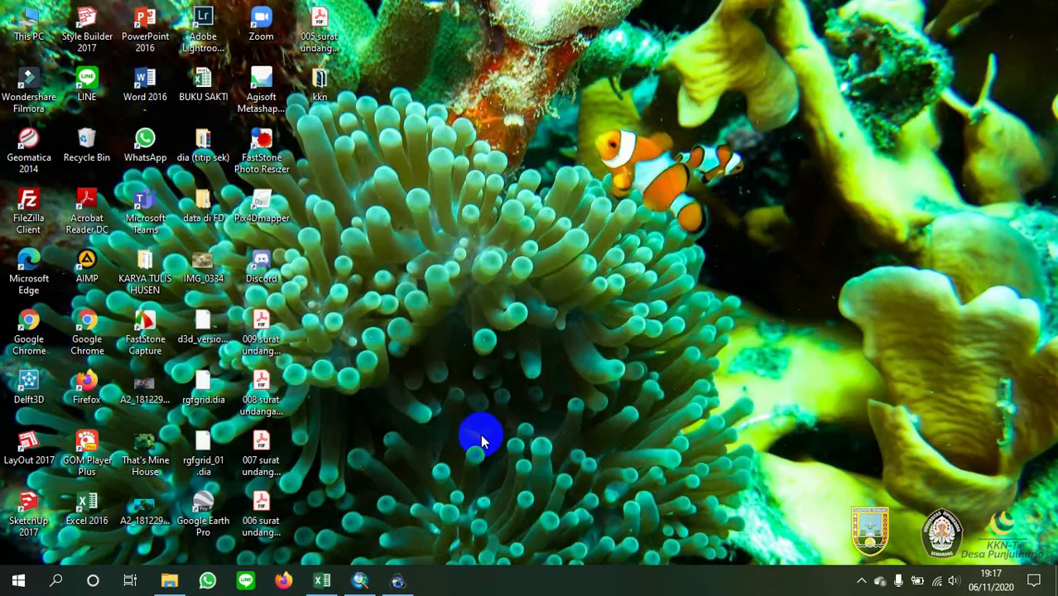
Switch to SAS.Planet and mark a rectangular selection over the coastal village area of the Google satellite map
left_click(398, 580)
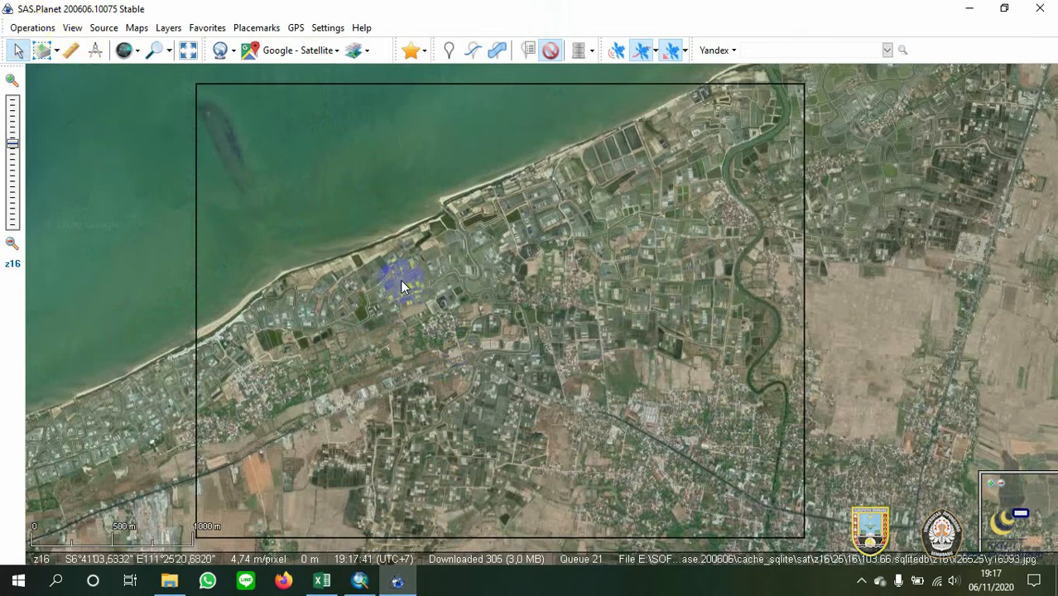
left_click_drag(444, 359, 508, 300)
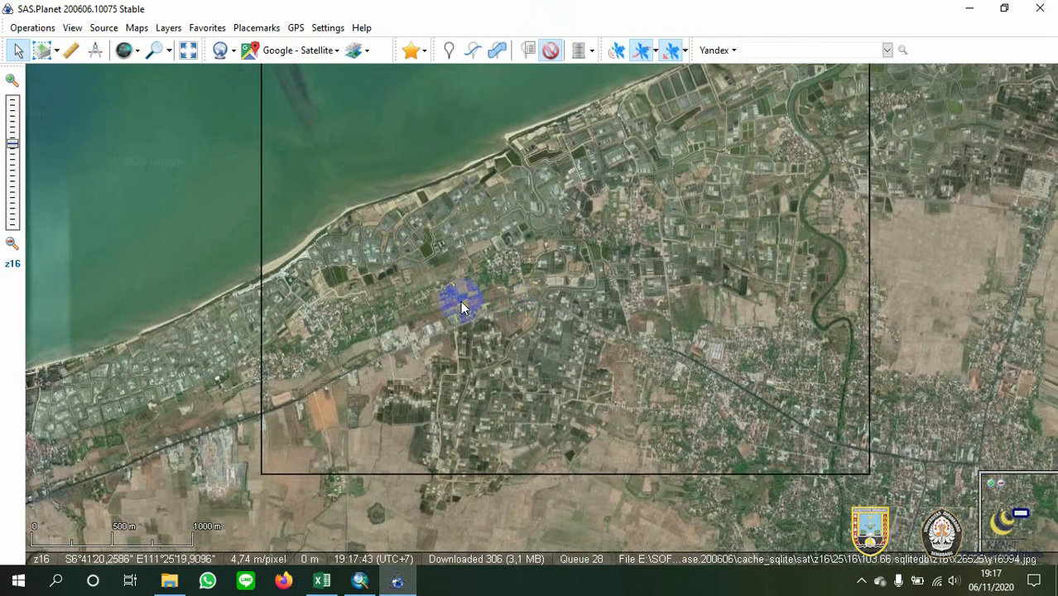
left_click_drag(446, 285, 459, 289)
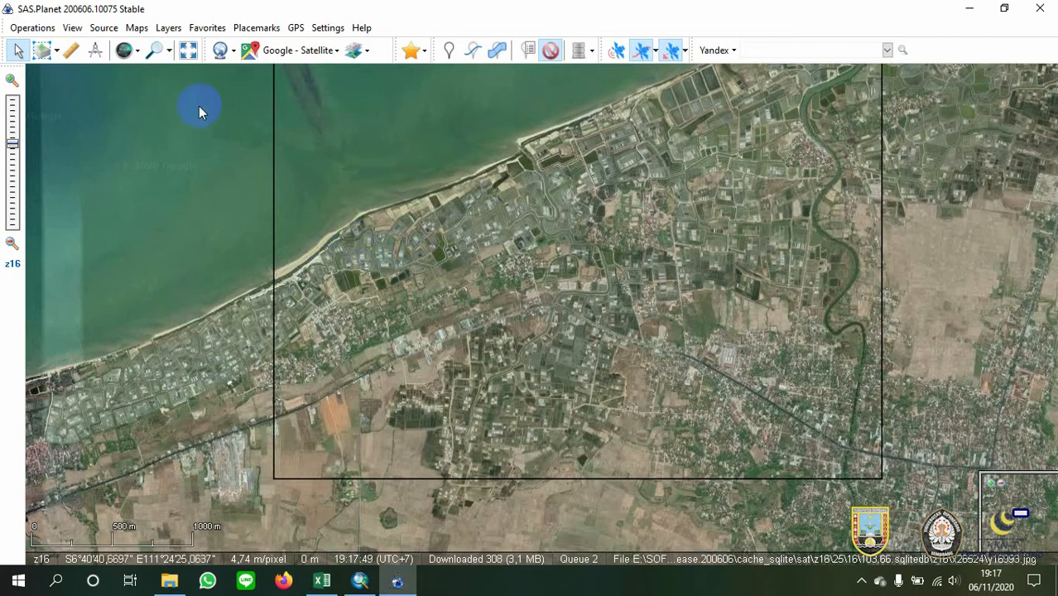
left_click(41, 50)
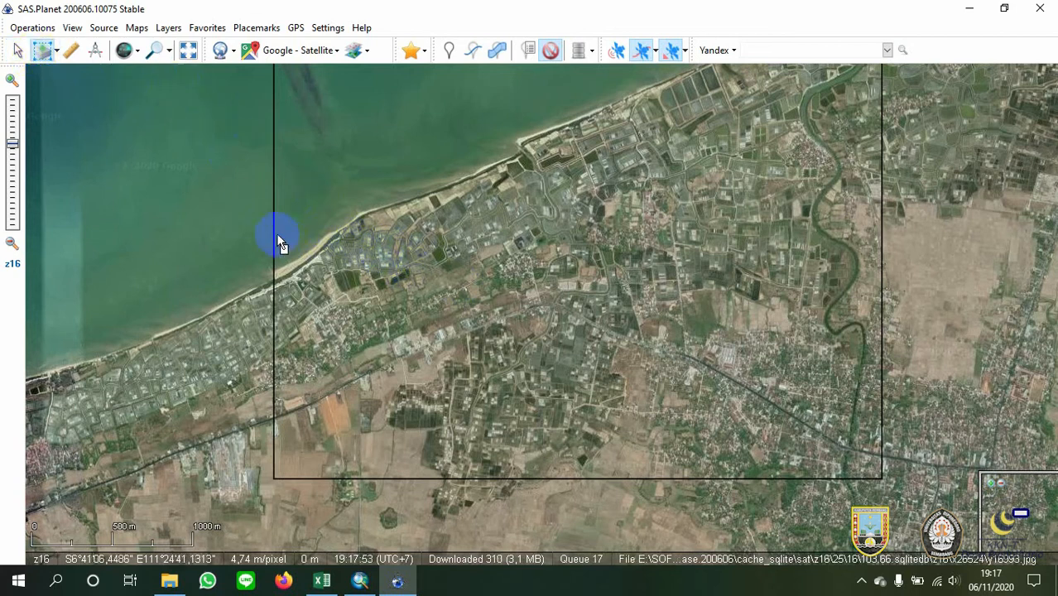
left_click(79, 73)
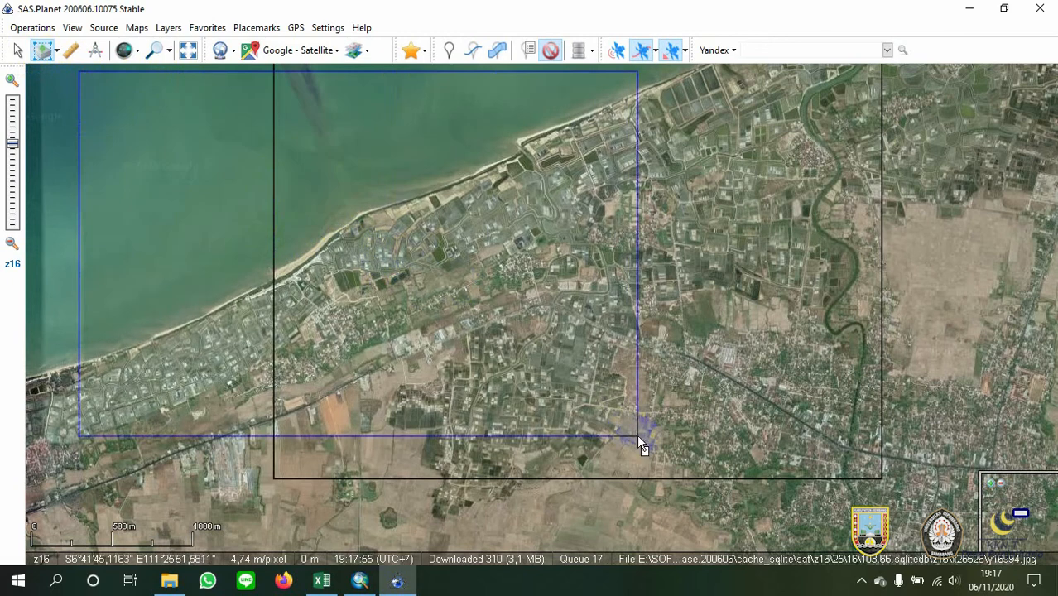
left_click(681, 520)
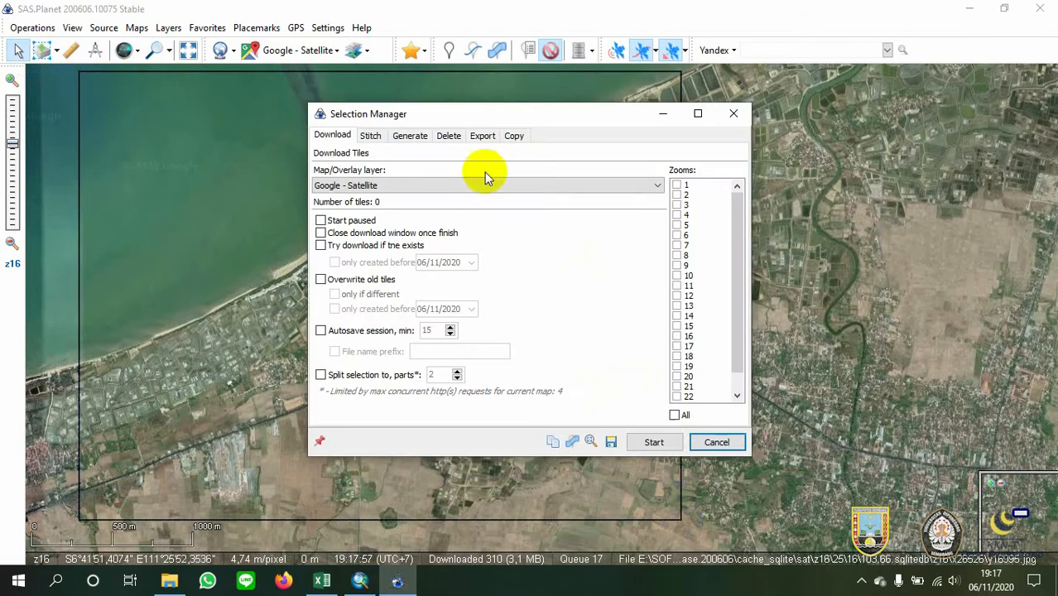
Check the map layer list for the tile download, keep Google - Satellite and select zoom level 21
left_click(375, 185)
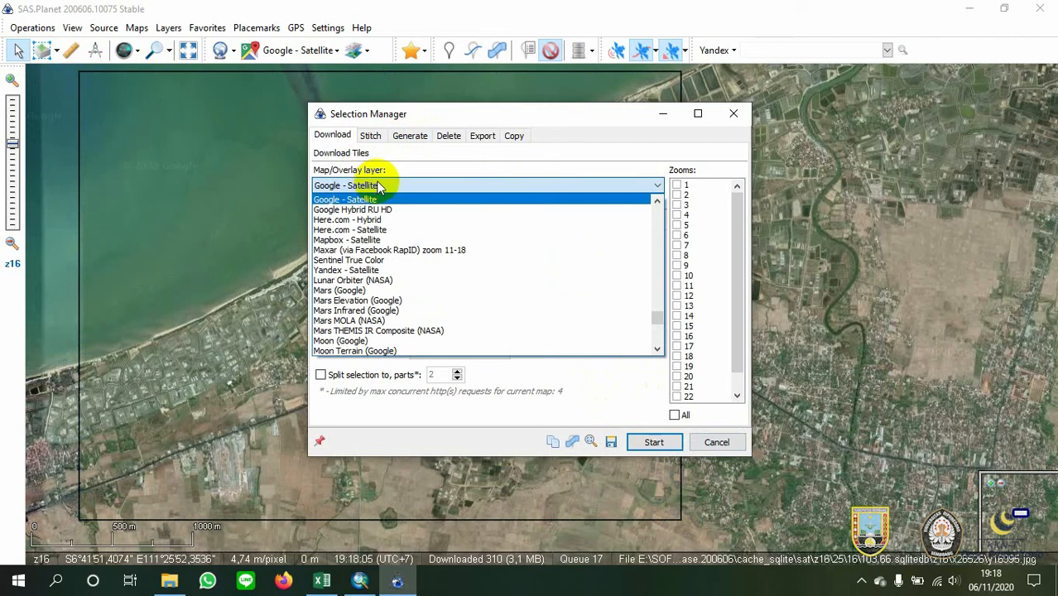
left_click(377, 187)
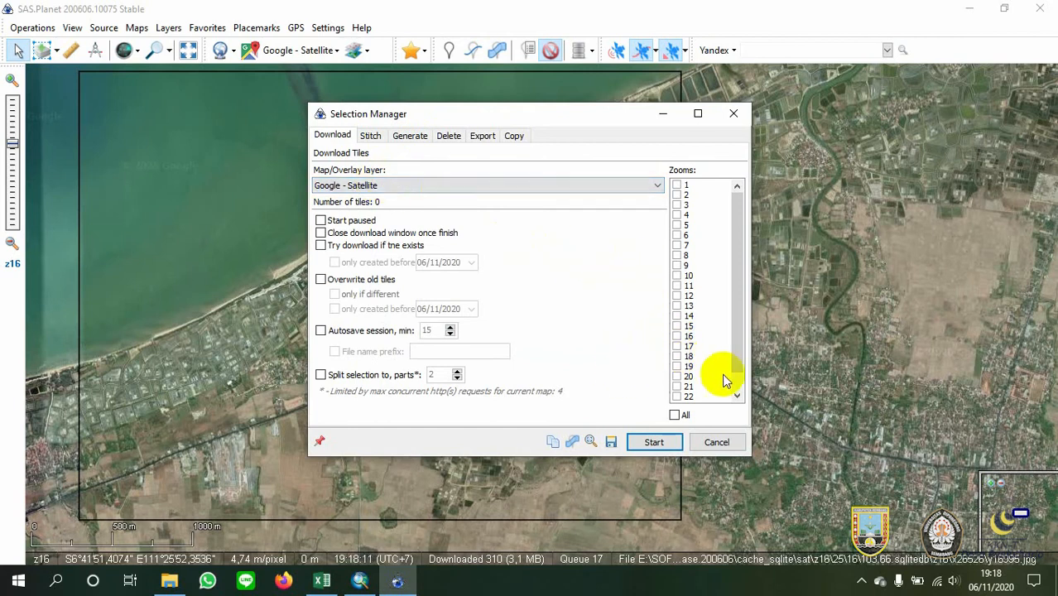
left_click(677, 391)
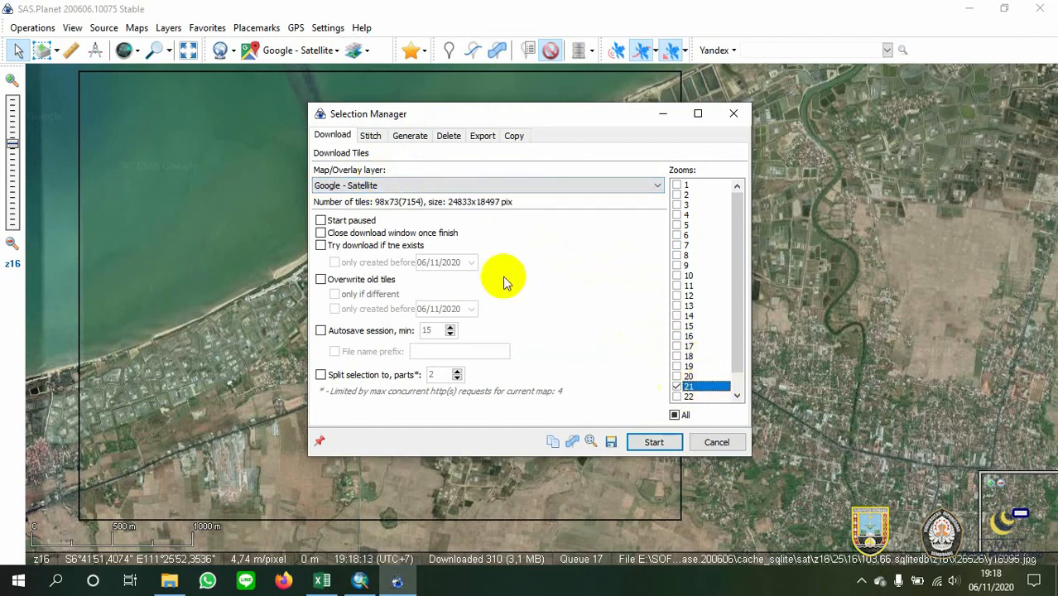
Examine the output formats and zoom levels offered for stitching the selection, then close the Selection Manager without starting
left_click(375, 137)
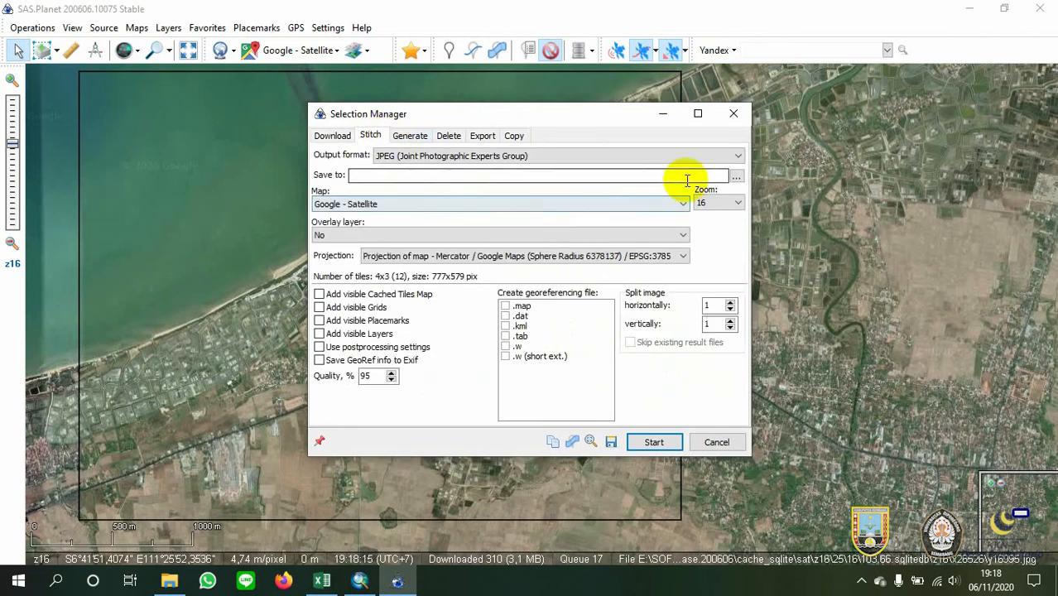
left_click(734, 157)
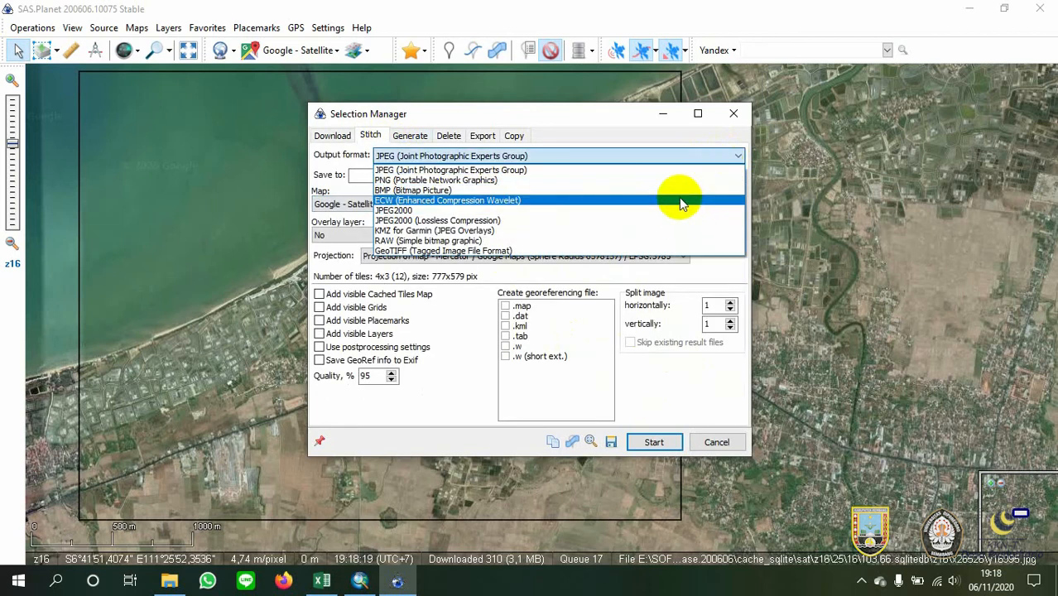
left_click(733, 157)
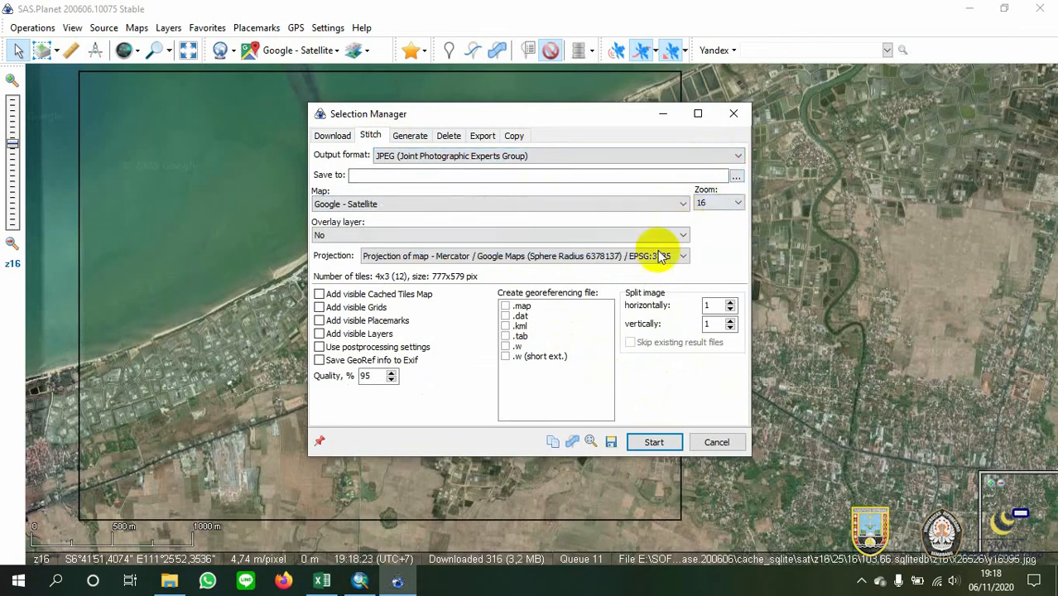
left_click(717, 206)
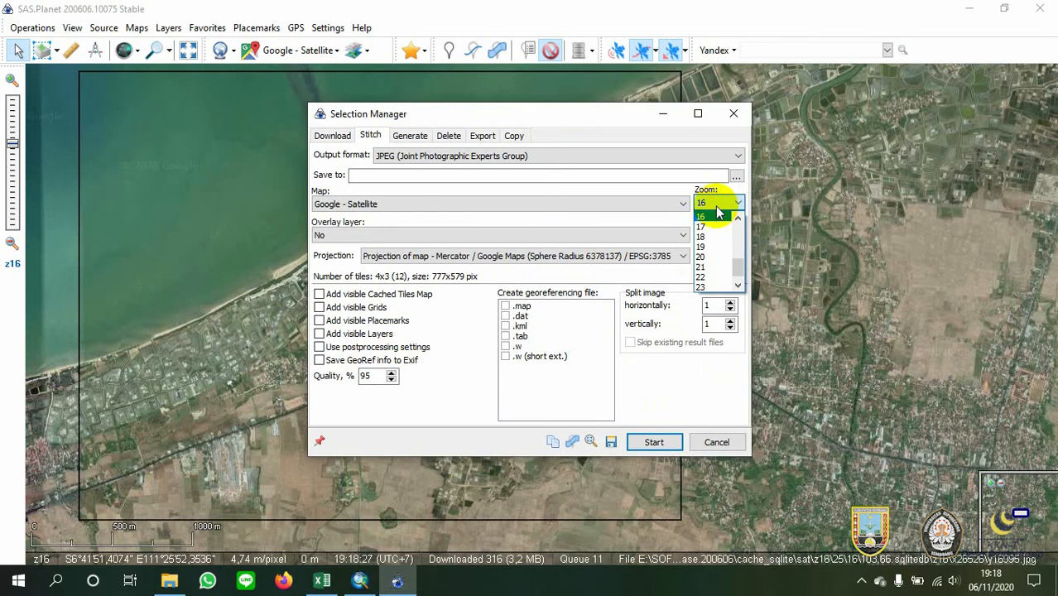
left_click(717, 214)
left_click(710, 442)
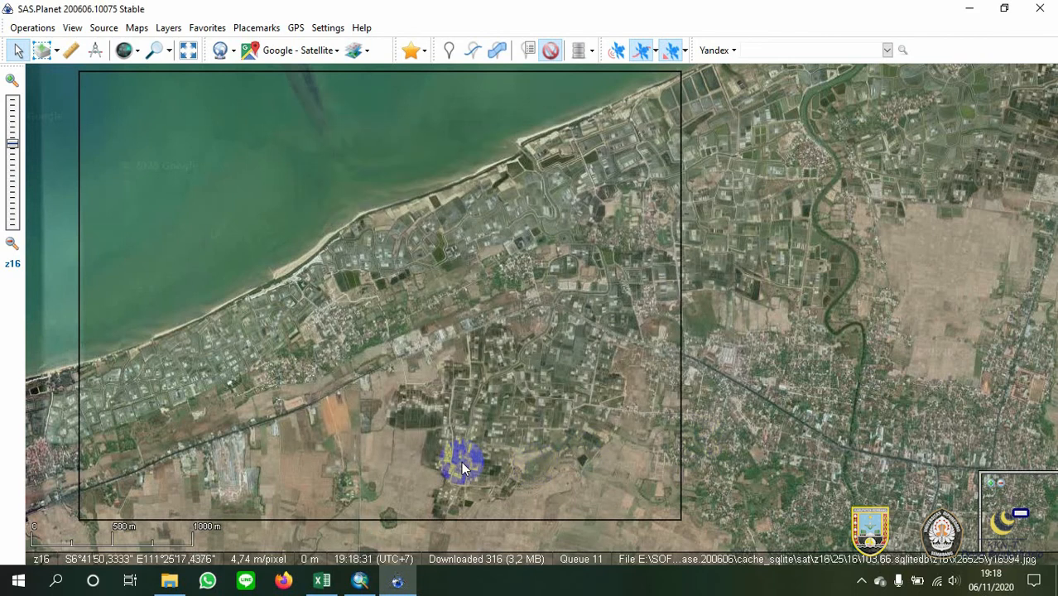
Switch to ArcMap and examine the full TUTUPANLAHAN map layout with its land cover map, legend and charts
left_click(362, 579)
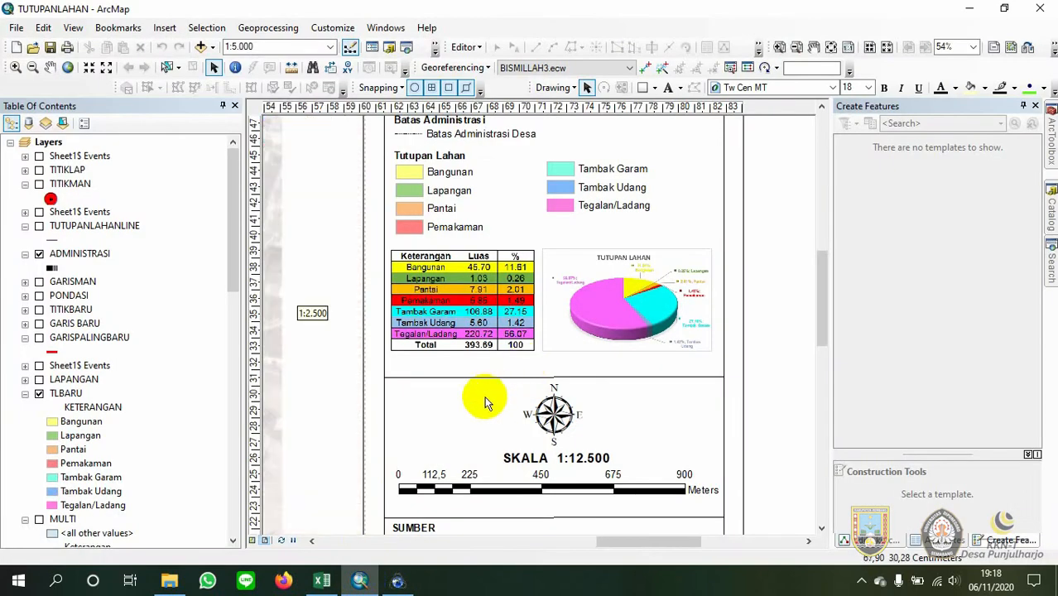
scroll(348, 394, "down", 1)
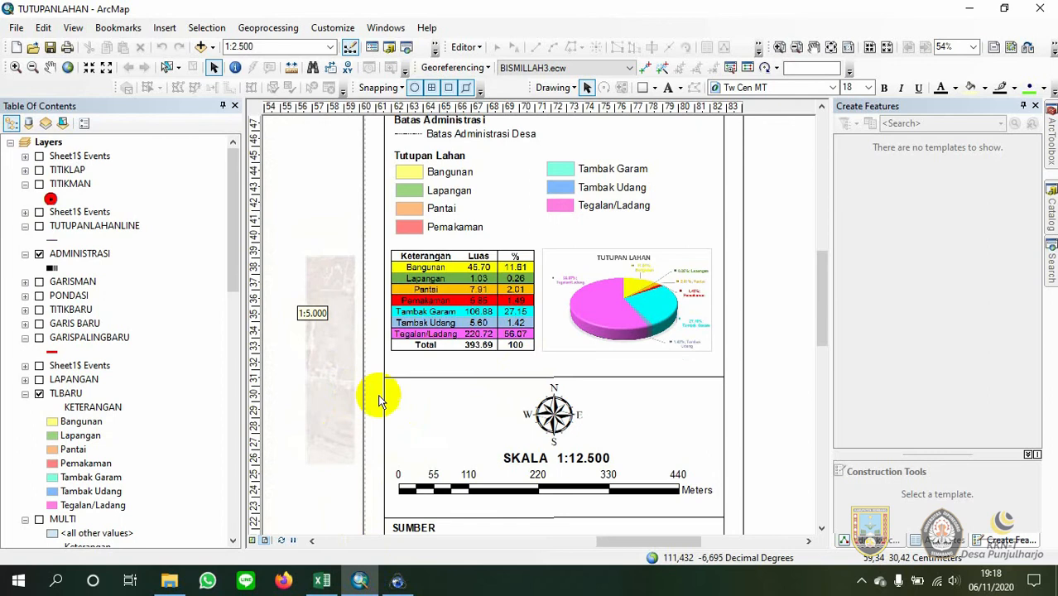
scroll(627, 343, "down", 4)
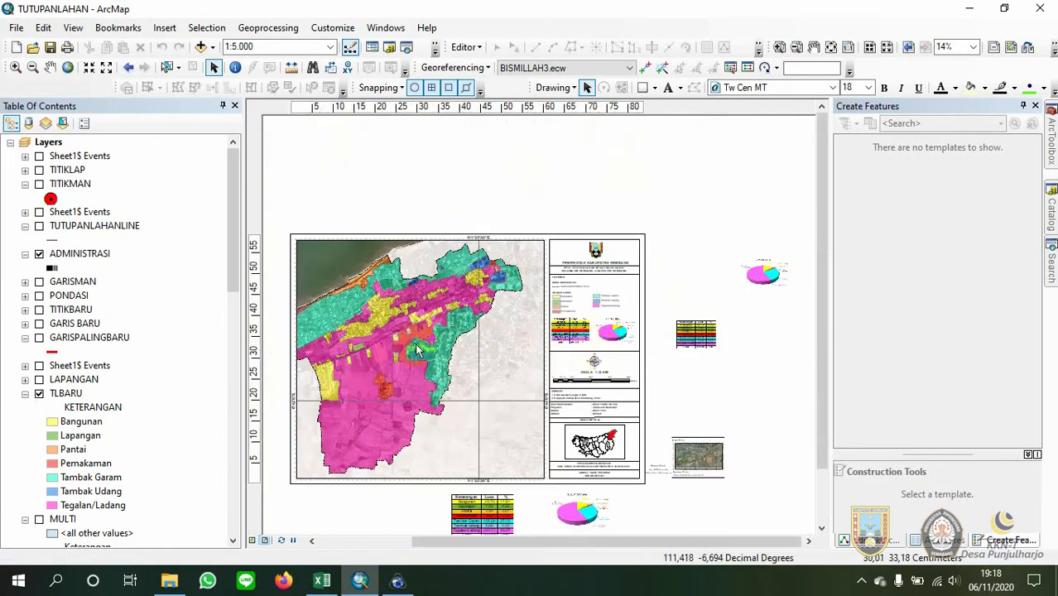
left_click_drag(445, 376, 467, 382)
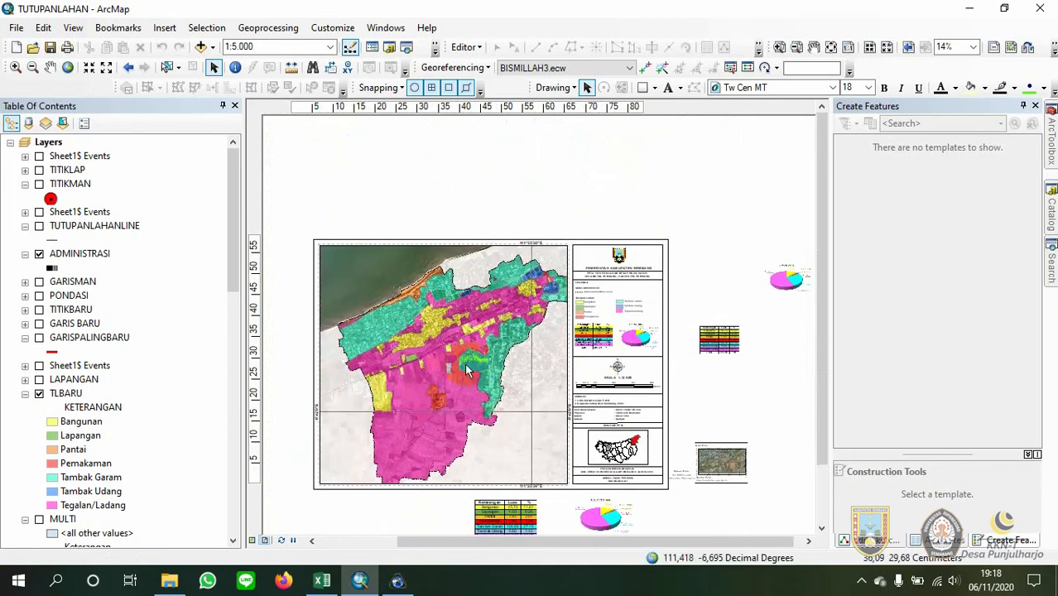
left_click_drag(470, 363, 454, 356)
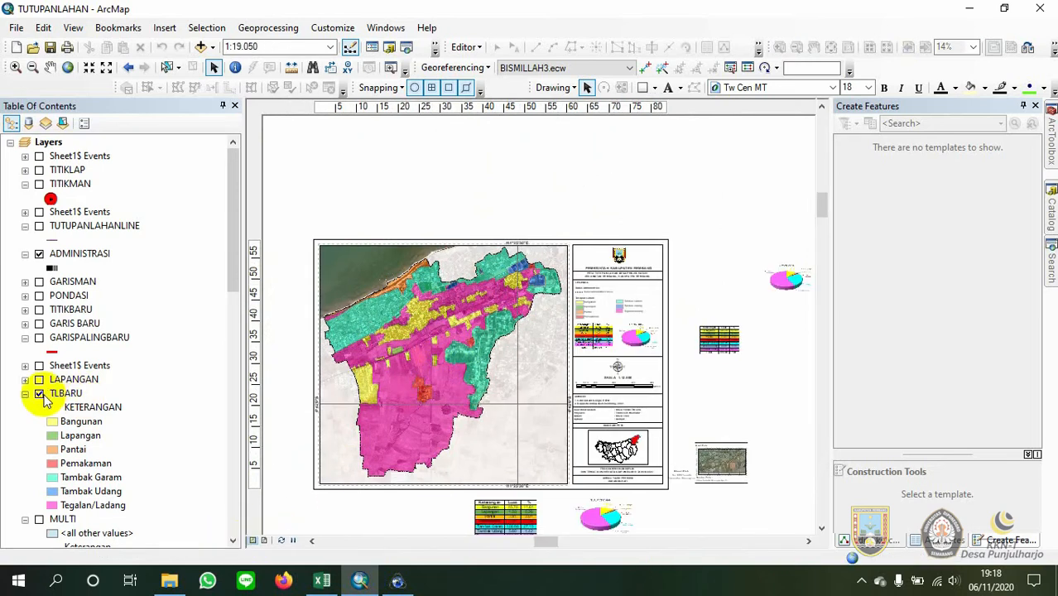
In data view, turn off the TLBARU, POTONGAN and ADMINISTRASI layers, leaving only the BISMILLAH3_ProjectRaster1 image displayed
scroll(66, 456, "down", 6)
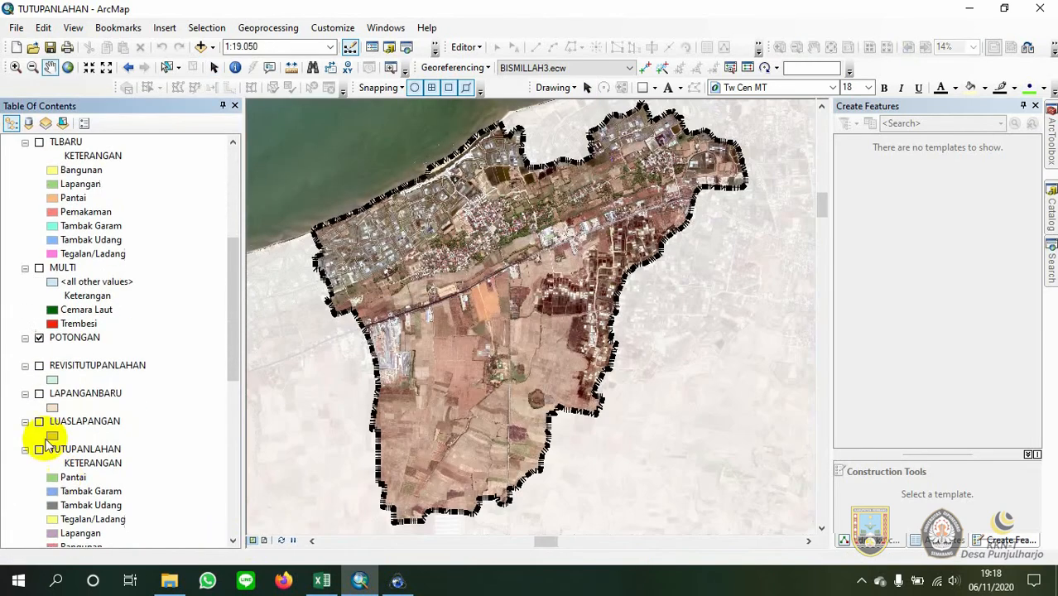
left_click(38, 338)
scroll(49, 406, "down", 4)
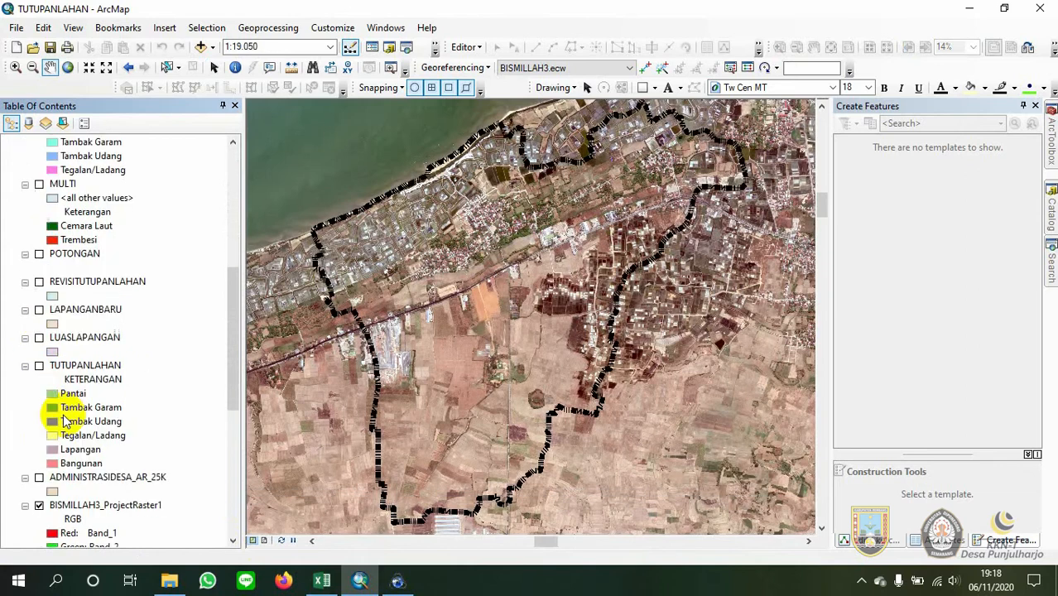
left_click(39, 422)
scroll(41, 414, "up", 15)
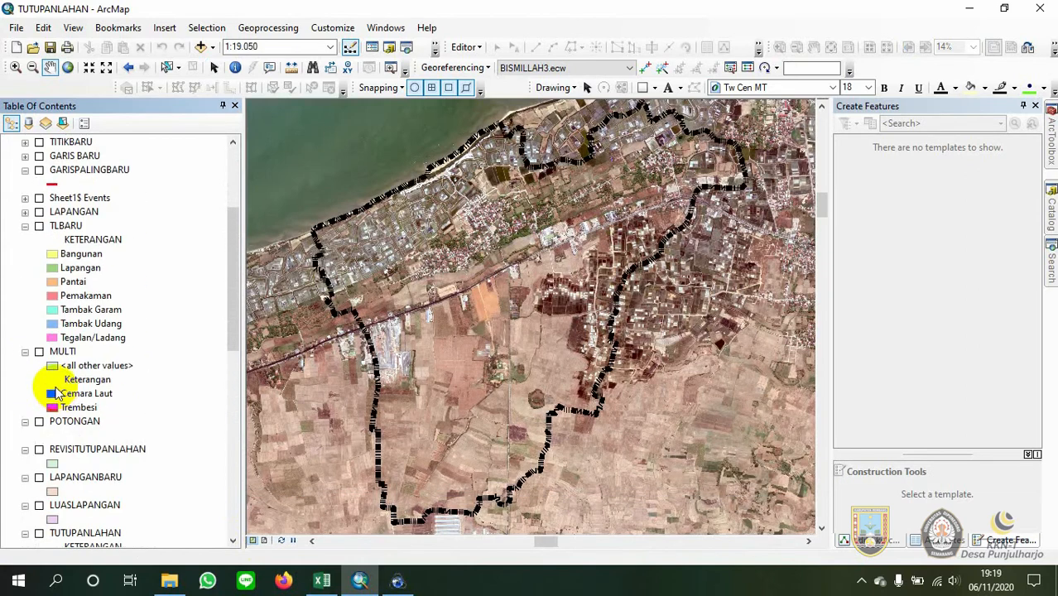
left_click(39, 254)
scroll(106, 406, "down", 9)
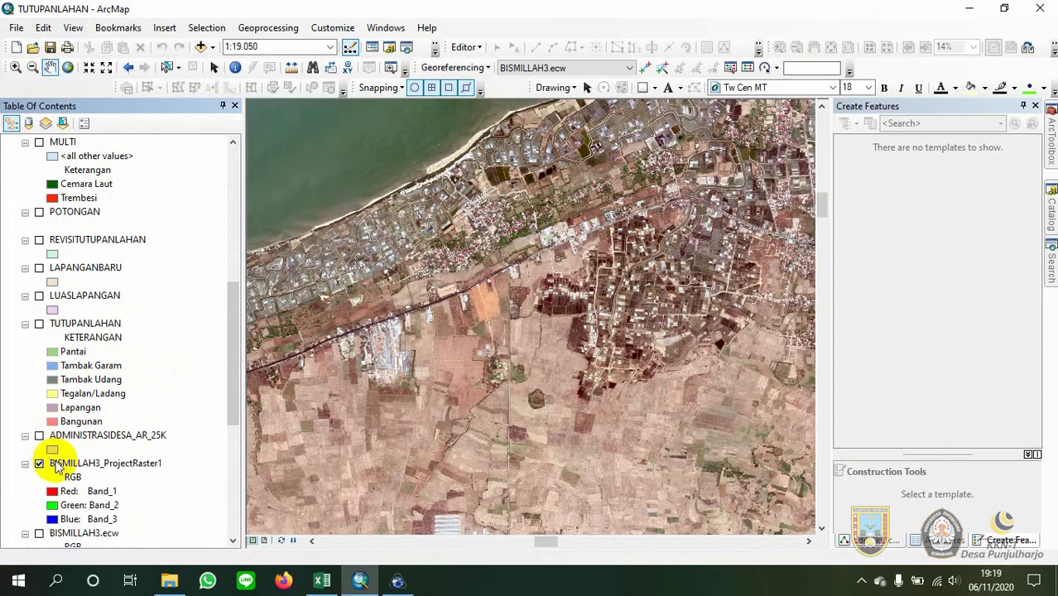
Examine the extent of the BISMILLAH3_ProjectRaster1 image and the files offered by Add Data, without adding any
scroll(588, 292, "up", 4)
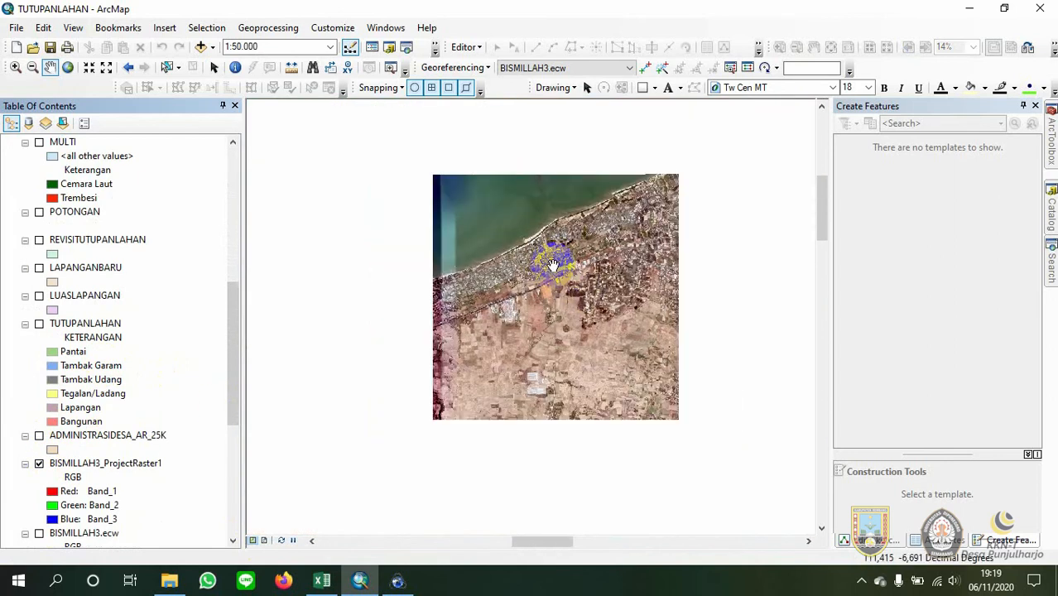
left_click(200, 48)
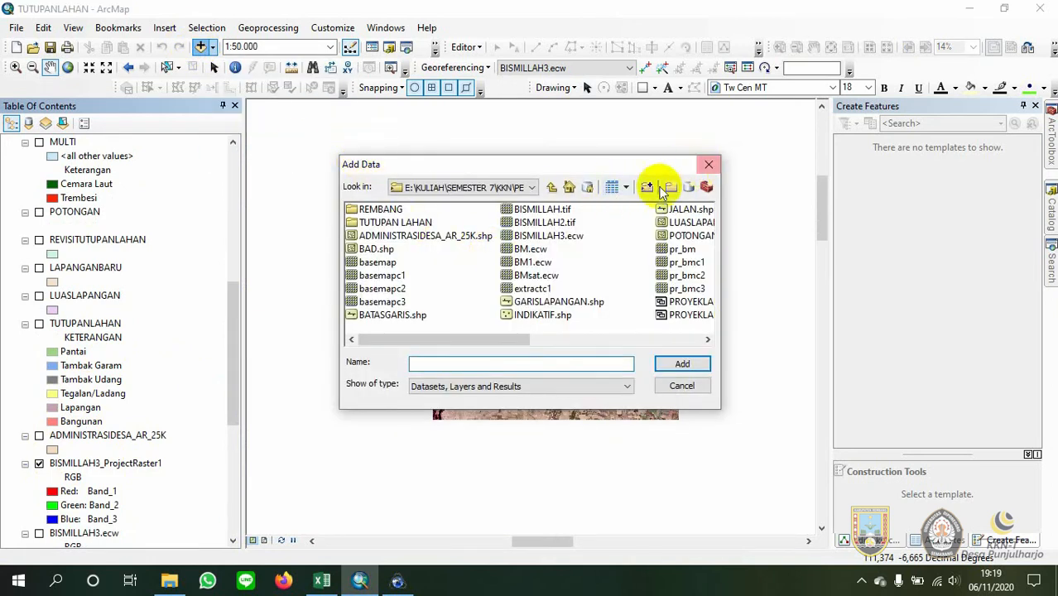
left_click(711, 168)
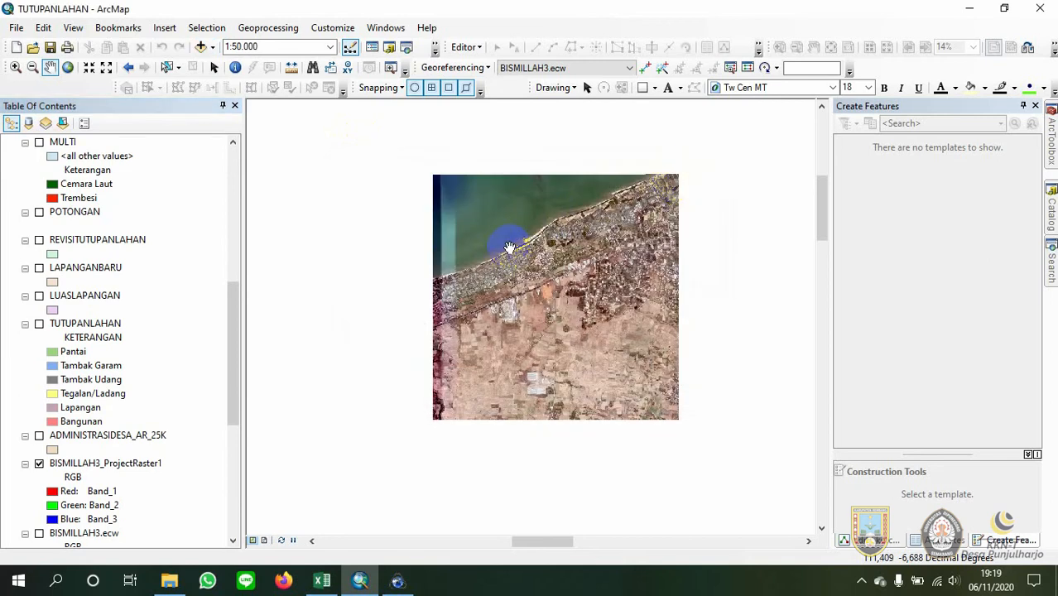
scroll(495, 263, "up", 2)
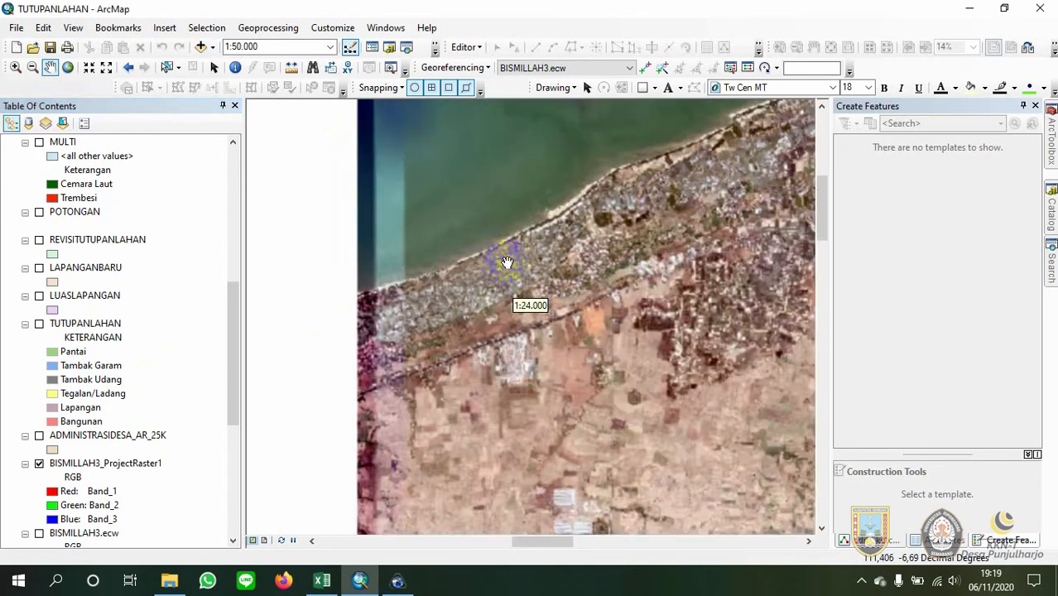
left_click_drag(655, 286, 563, 291)
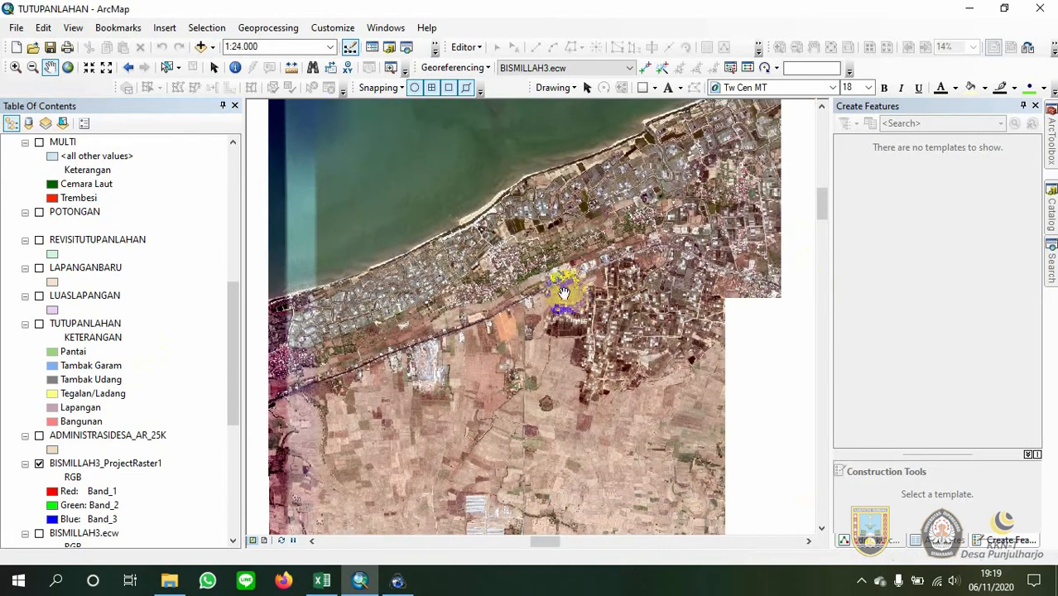
Examine the feature types and coordinate systems offered for a new shapefile in the TUTUPAN LAHAN folder, then close the dialog
left_click(1052, 217)
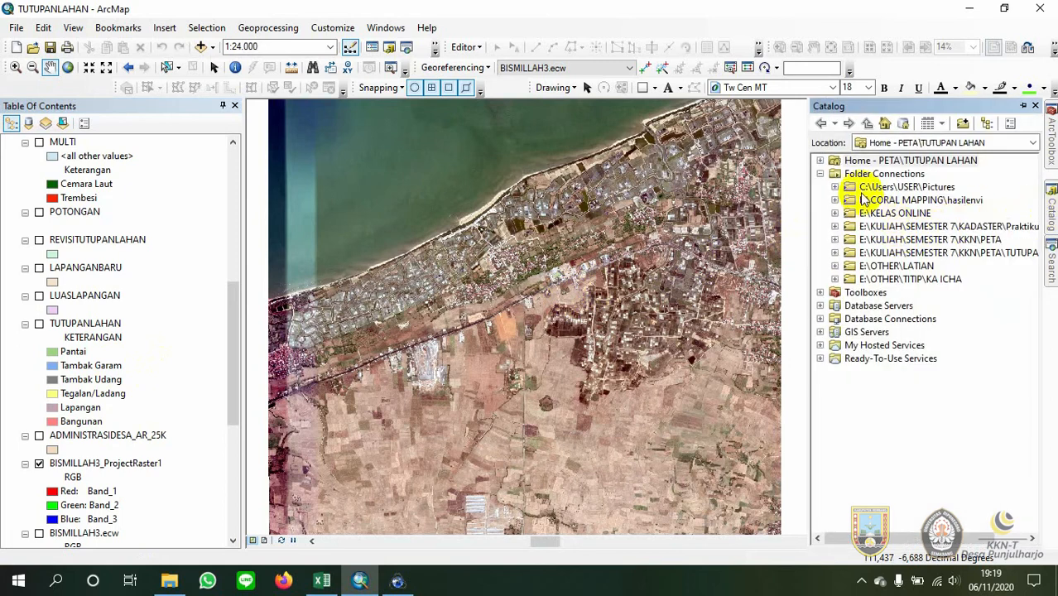
right_click(915, 257)
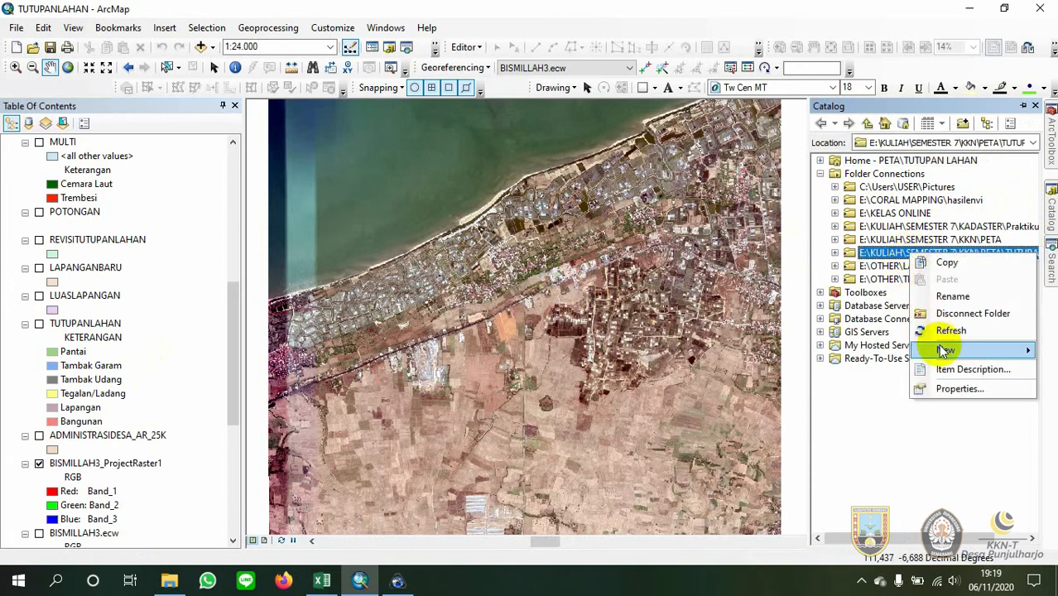
mouse_move(944, 351)
left_click(839, 430)
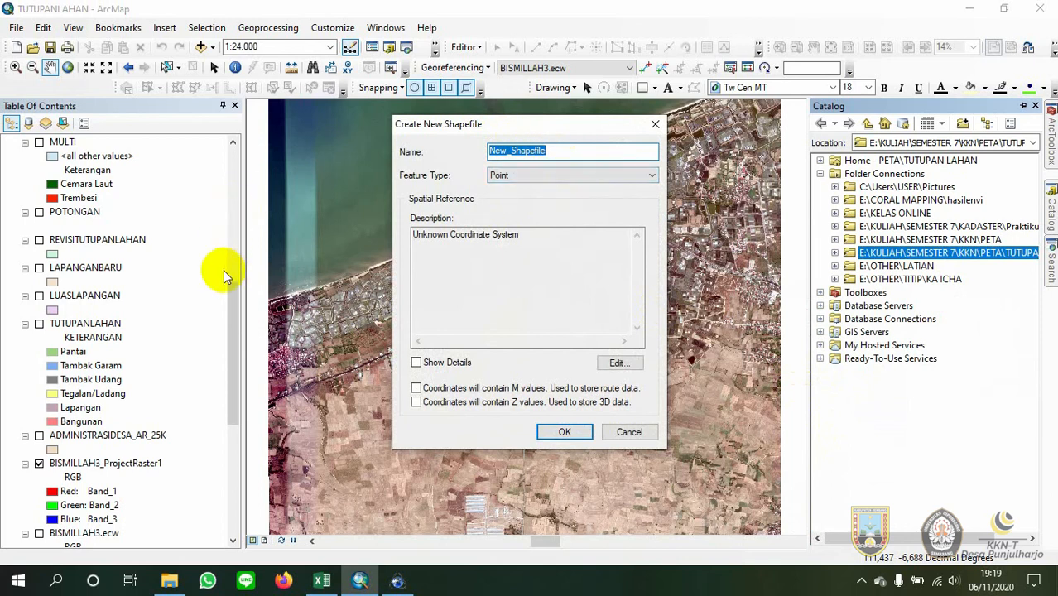
left_click(558, 172)
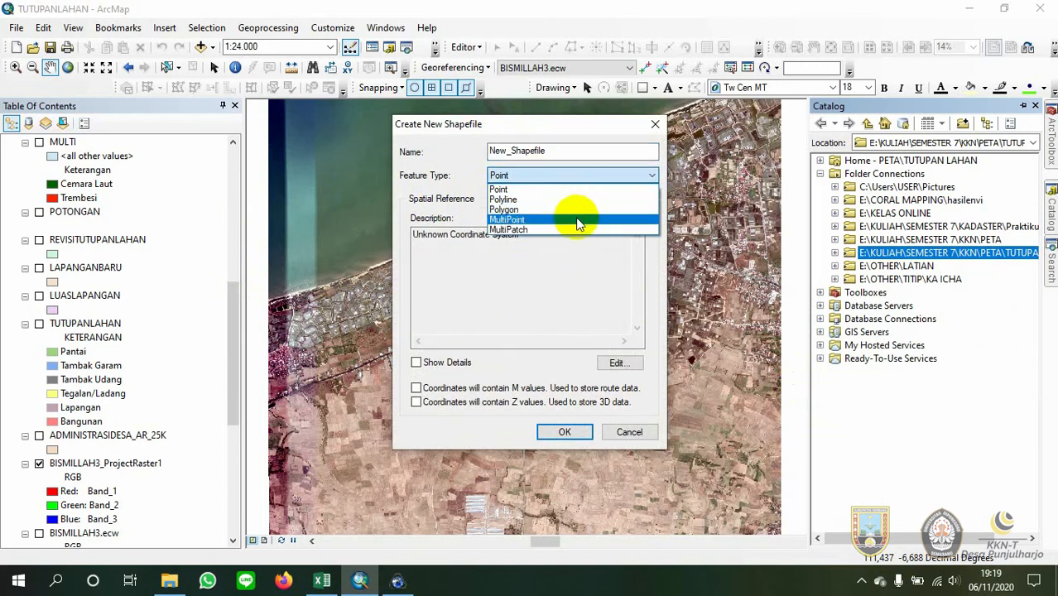
left_click(626, 346)
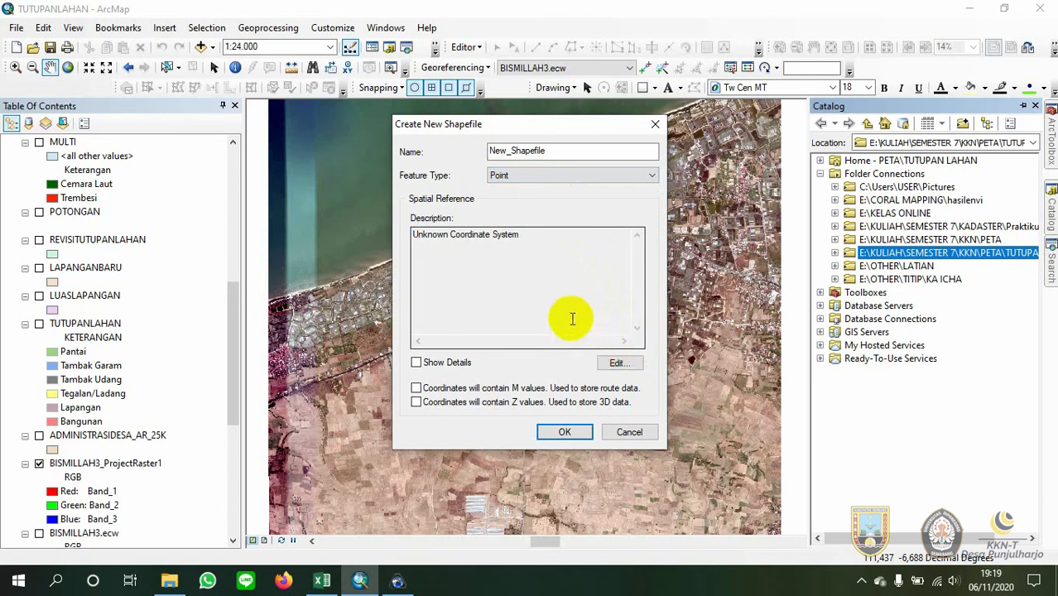
left_click(623, 365)
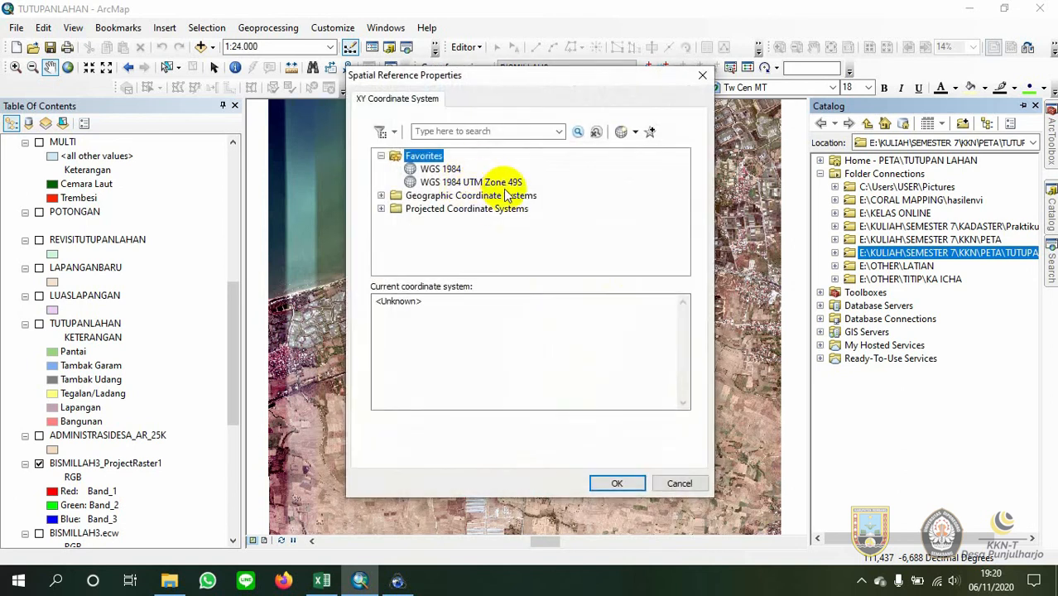
left_click(678, 484)
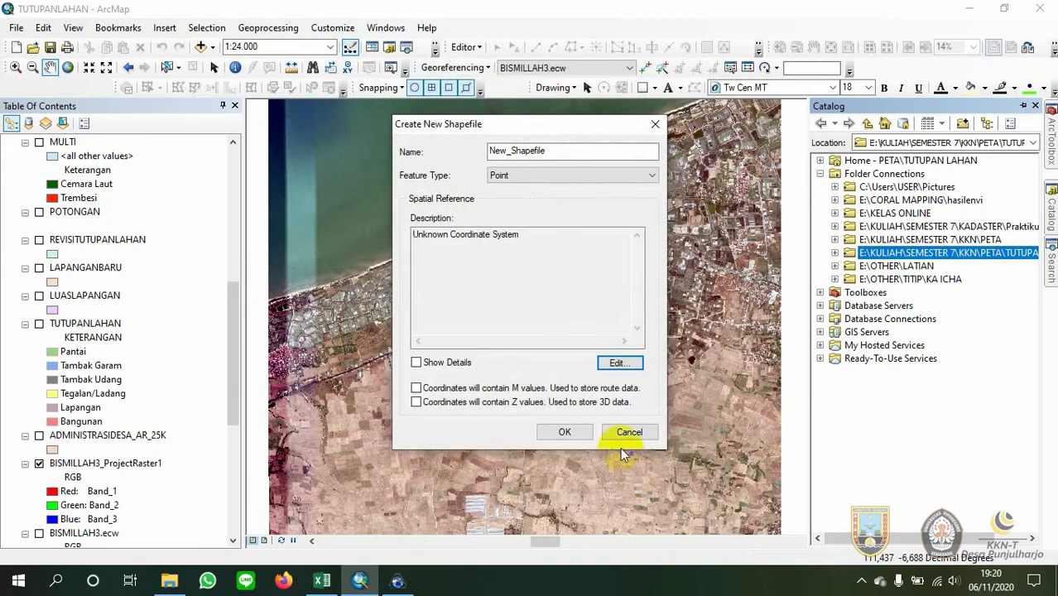
left_click(566, 432)
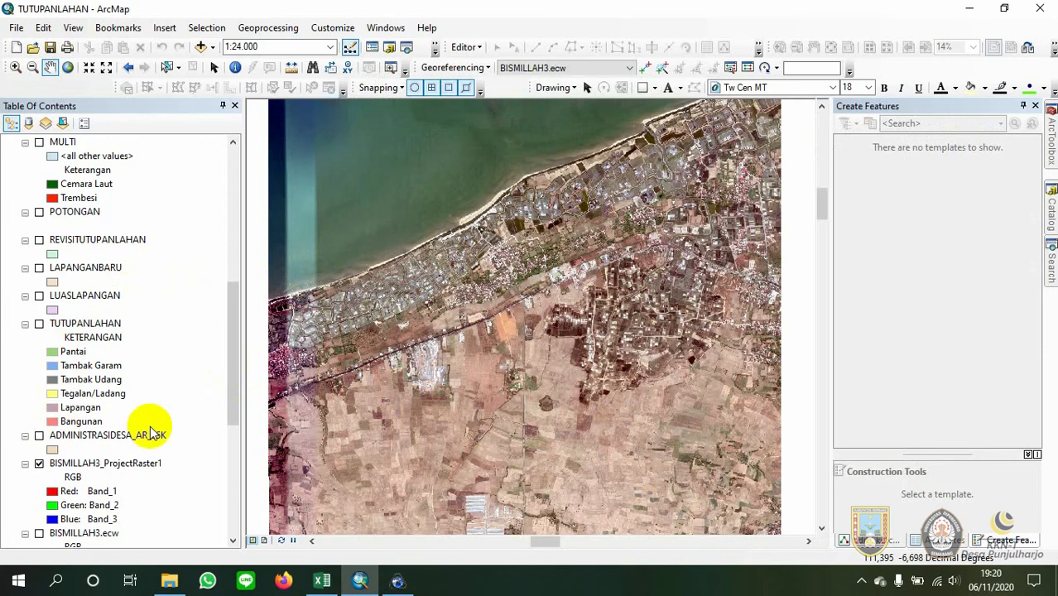
Display the TLBARU land cover layer over the BISMILLAH3_ProjectRaster1 image
scroll(80, 423, "down", 1)
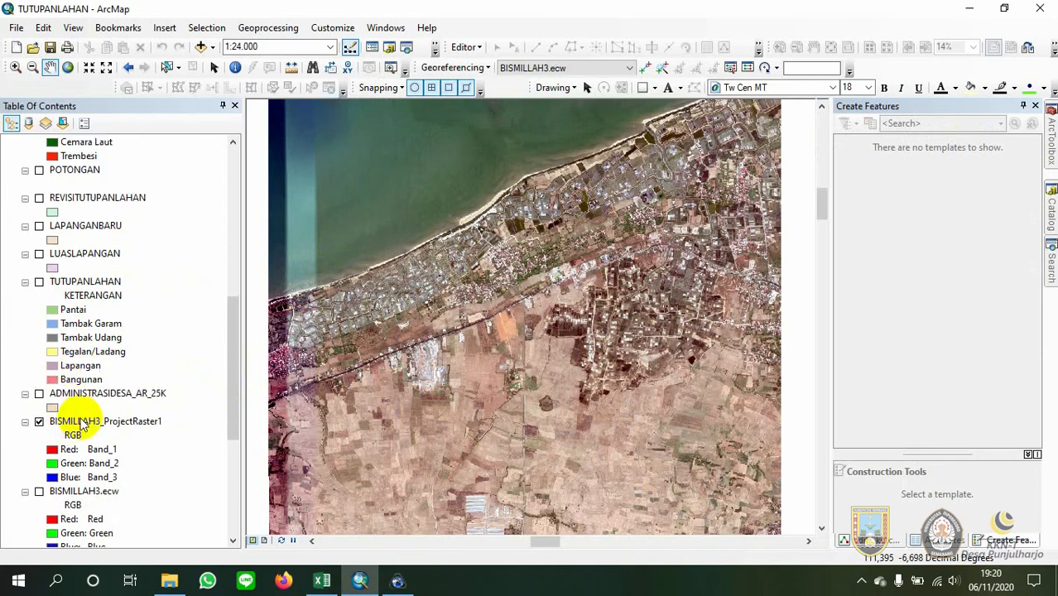
scroll(83, 423, "up", 3)
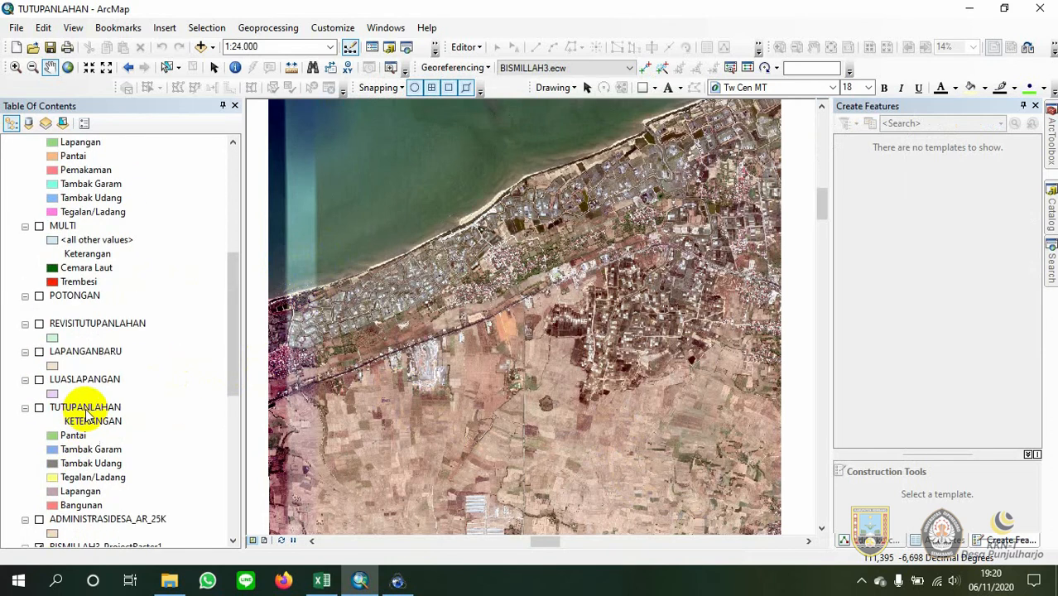
scroll(107, 410, "up", 4)
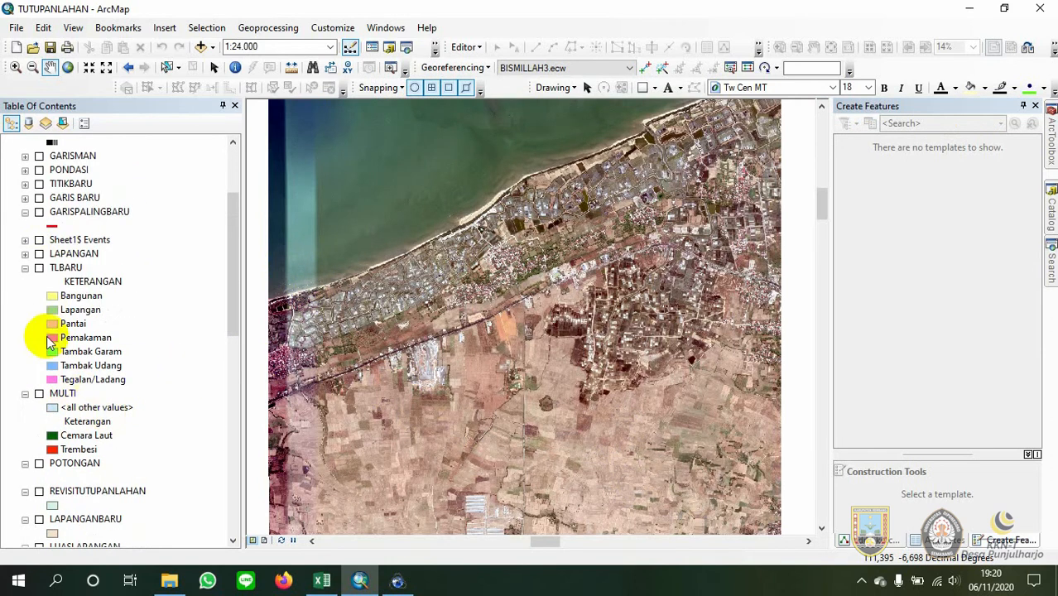
left_click(39, 267)
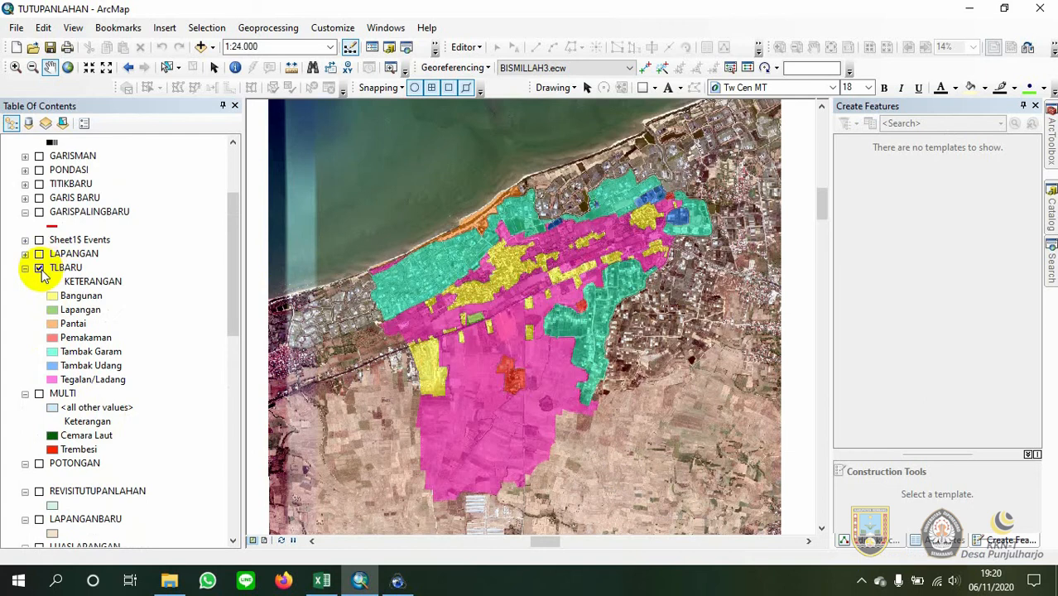
Start an editing session on the TLBARU layer
left_click(468, 47)
left_click(480, 65)
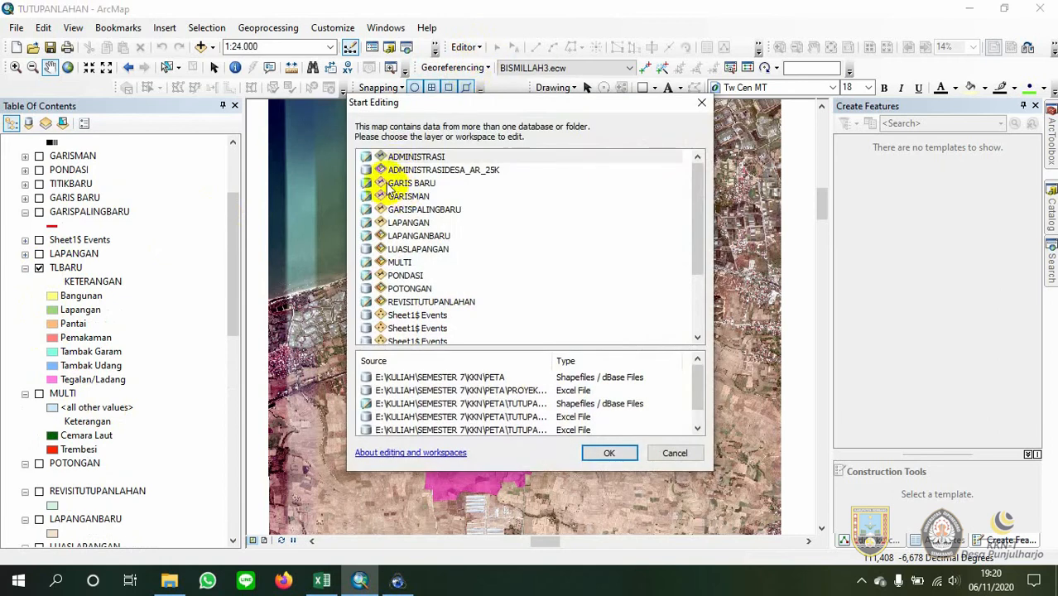
scroll(389, 189, "down", 3)
scroll(390, 207, "up", 1)
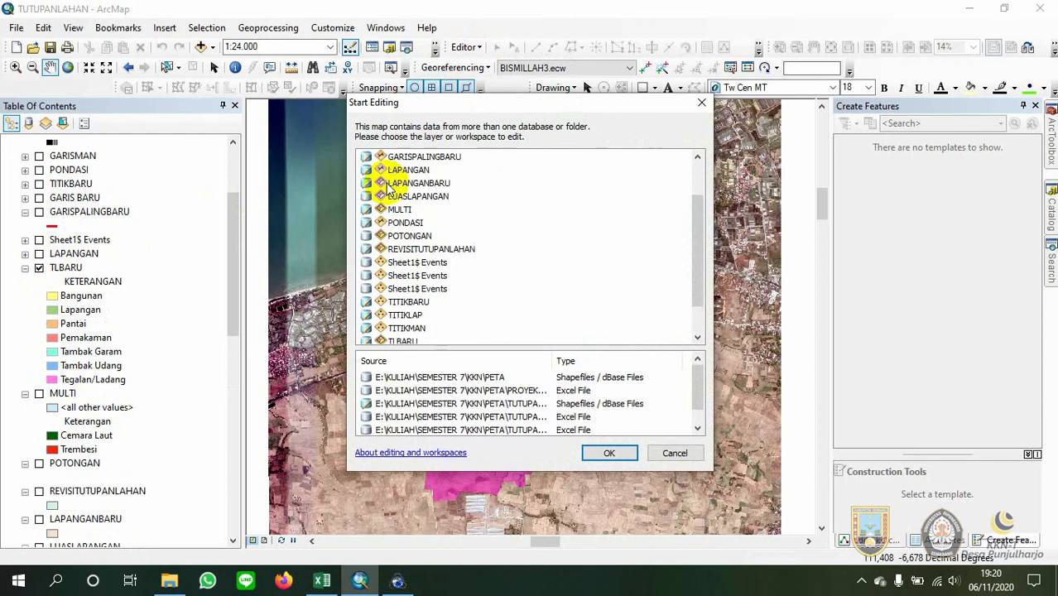
scroll(389, 220, "down", 1)
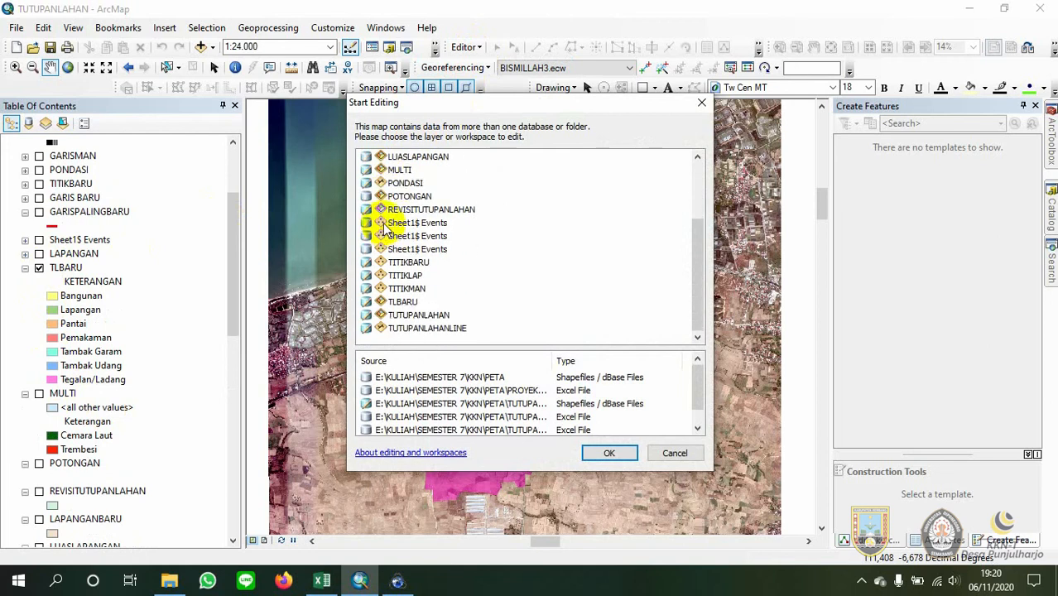
double_click(406, 303)
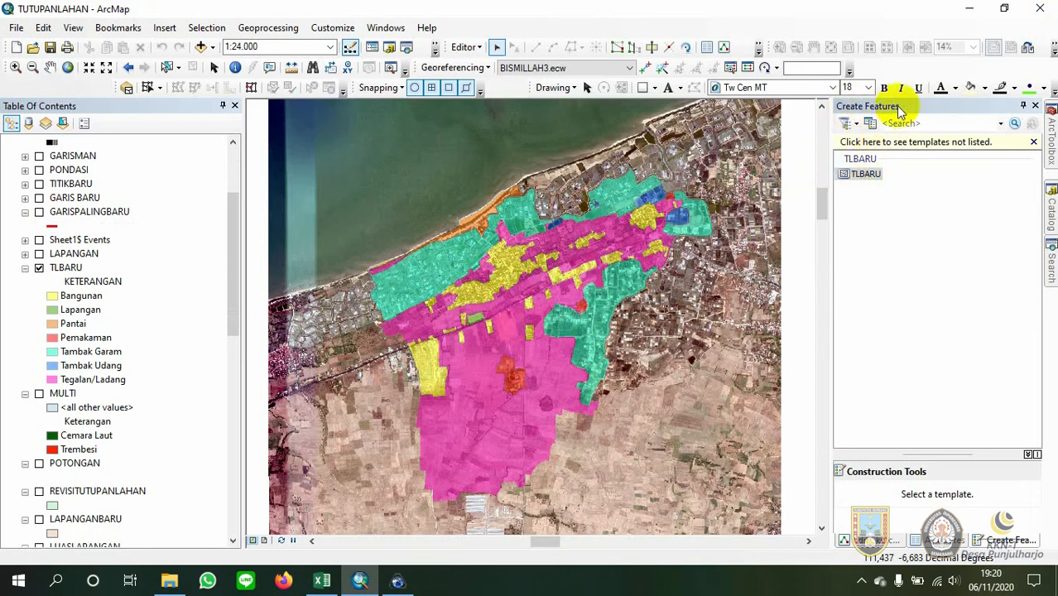
Draw a twelve-vertex TLBARU polygon across the sea and the northwestern part of the village, about 0.067 decimal degrees in perimeter
left_click(866, 174)
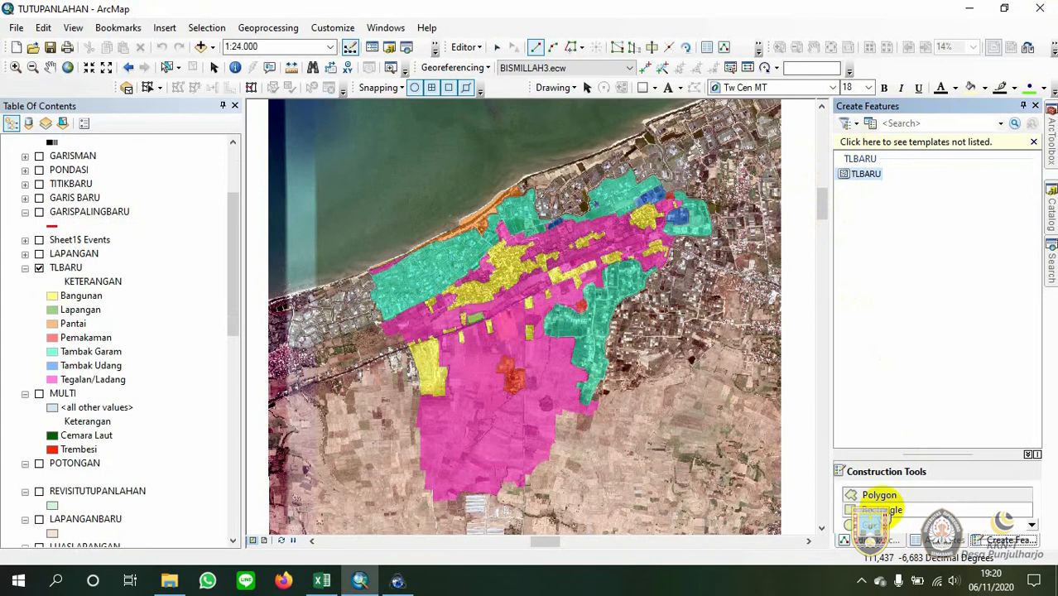
left_click(326, 175)
left_click(383, 161)
left_click(447, 128)
left_click(529, 133)
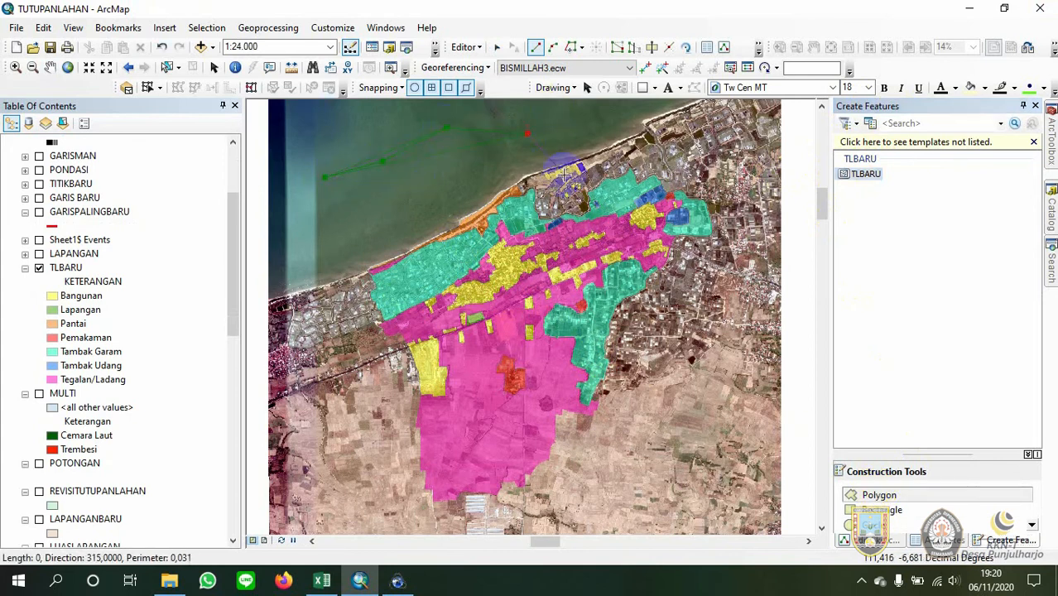
left_click(580, 193)
left_click(604, 288)
left_click(572, 356)
left_click(505, 385)
left_click(352, 387)
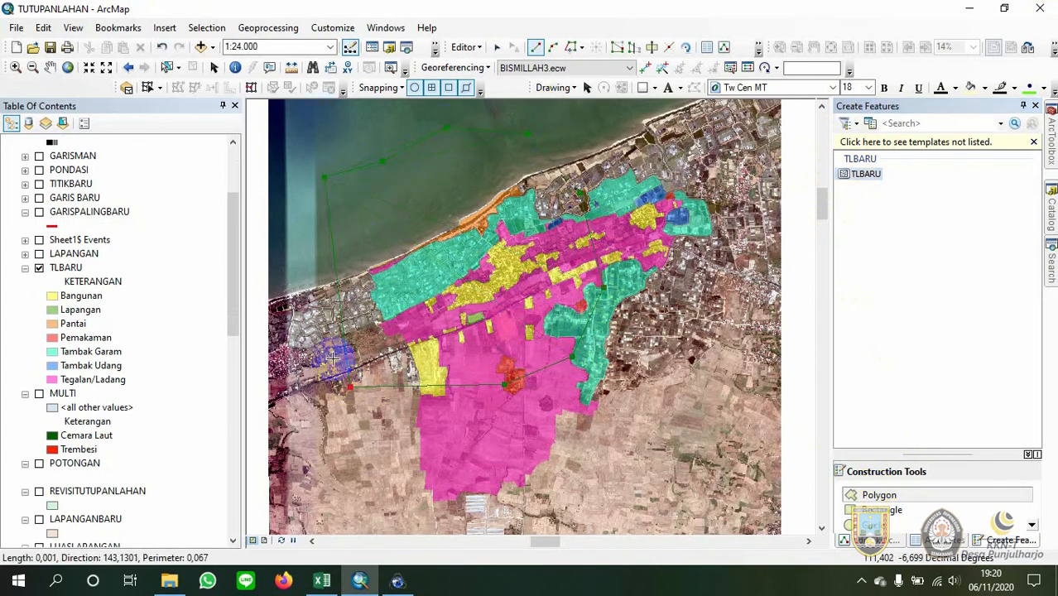
left_click(320, 319)
left_click(328, 247)
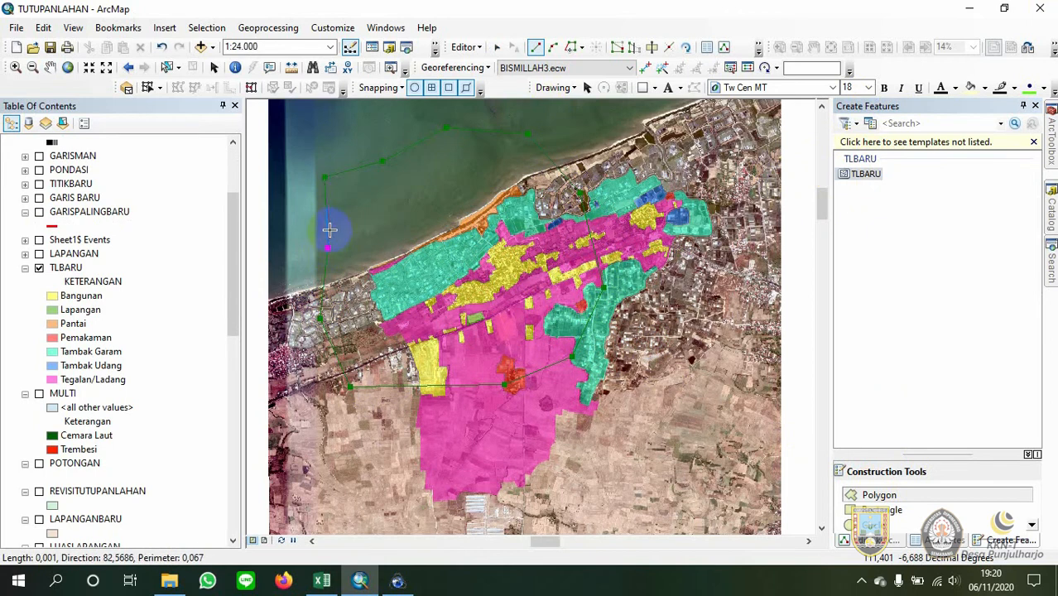
double_click(330, 229)
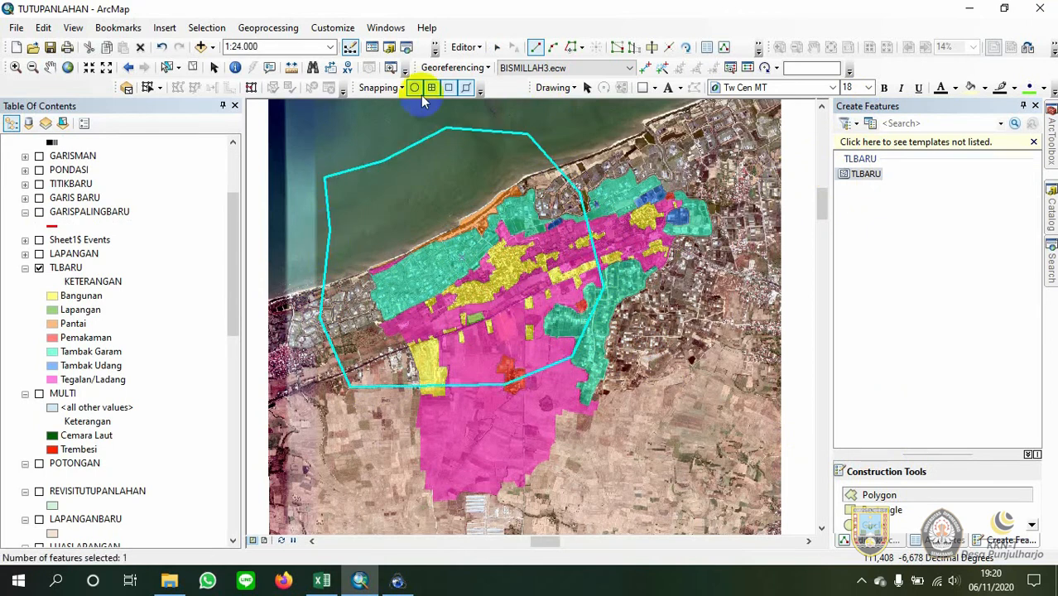
Delete the large TLBARU polygon just drawn over the sea and village
left_click(495, 48)
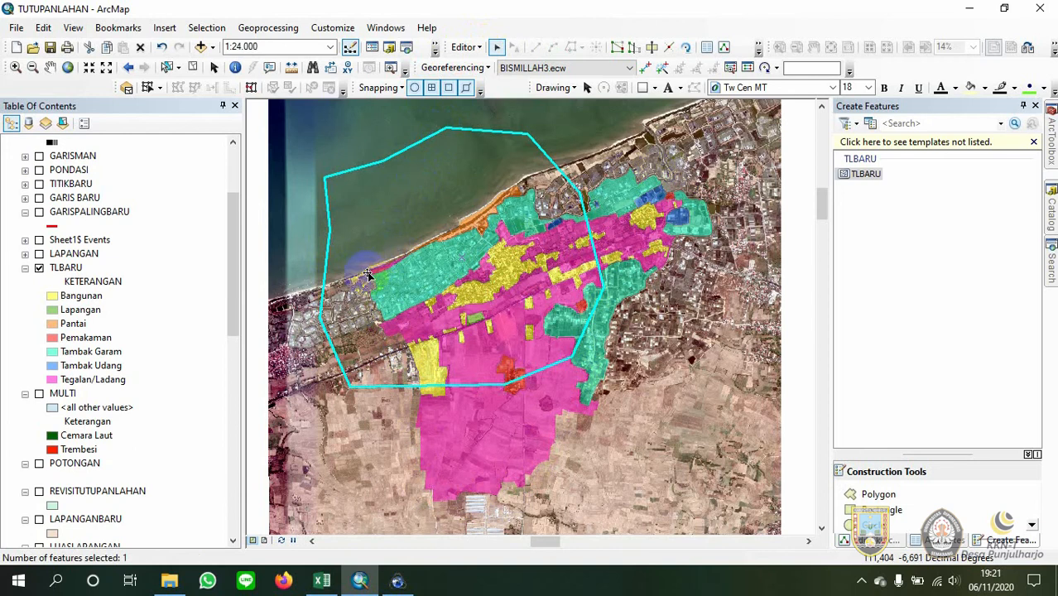
right_click(385, 167)
left_click(388, 209)
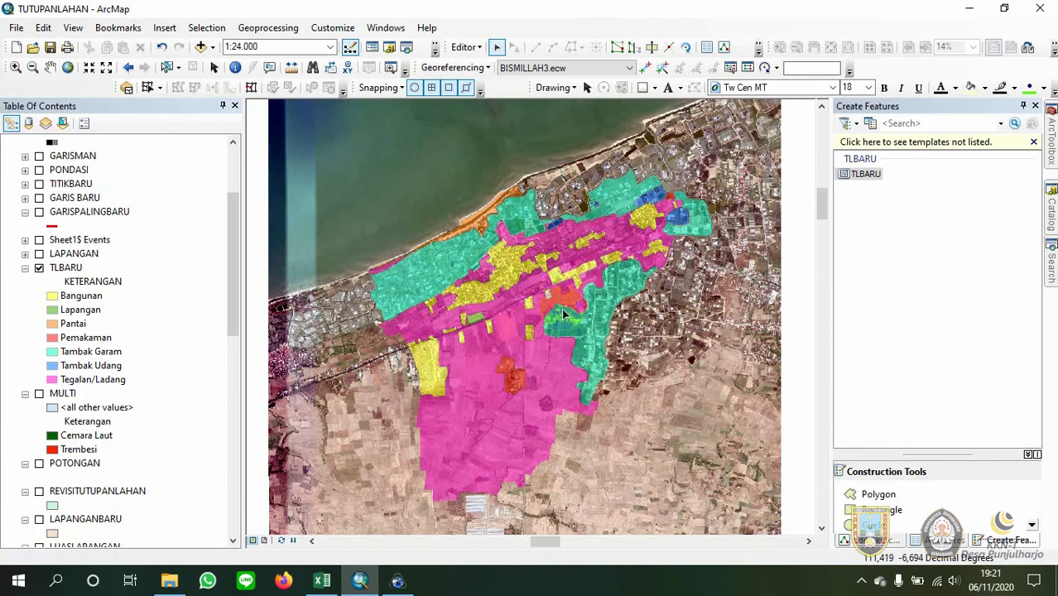
Draw a six-sided TLBARU polygon from the sea across the coast into the village, about 0.046 decimal degrees in perimeter
scroll(564, 313, "up", 1)
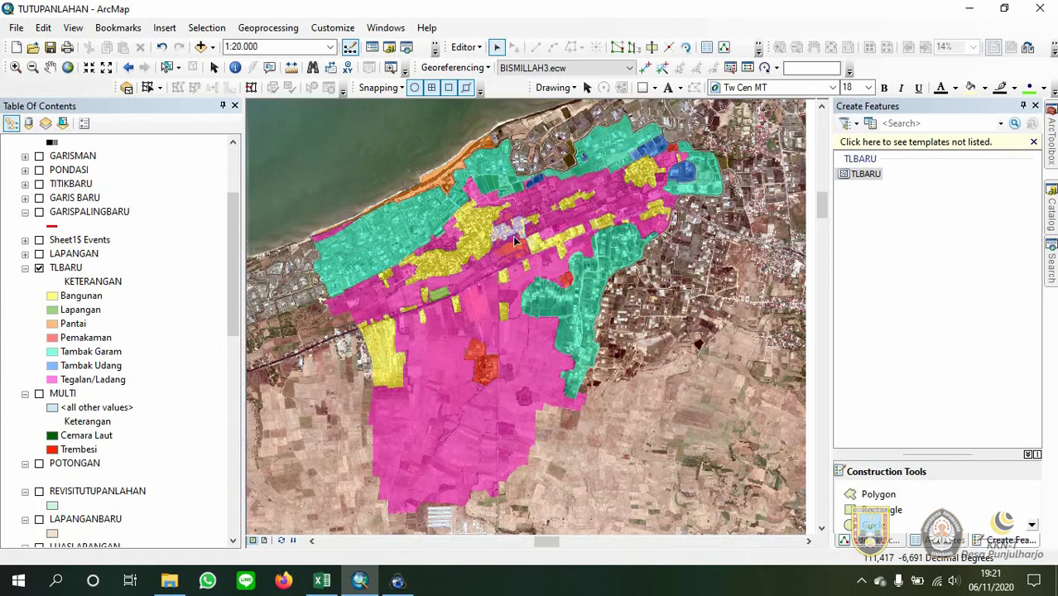
scroll(512, 236, "down", 1)
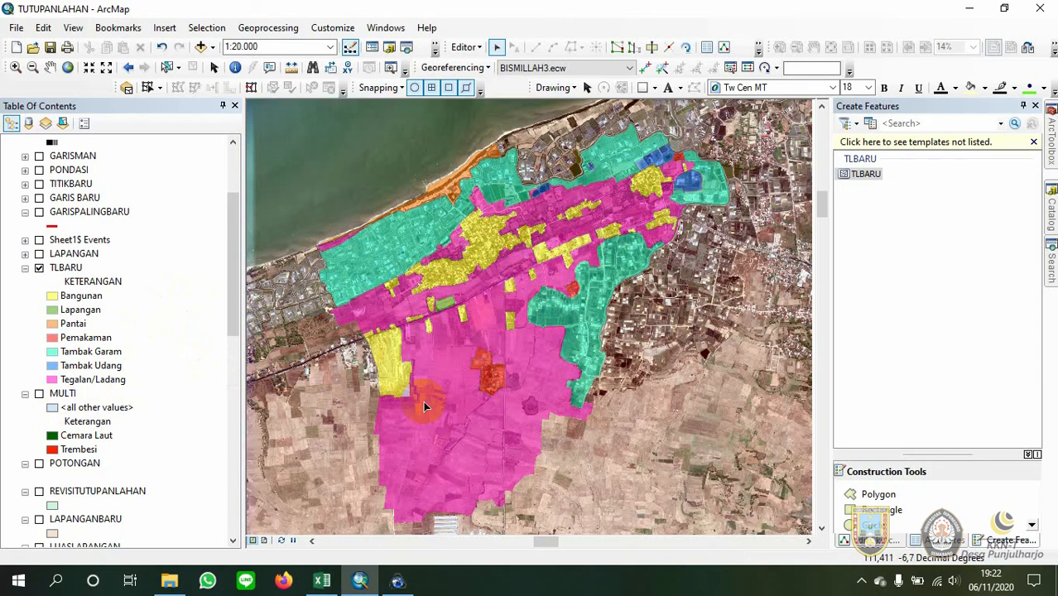
scroll(457, 321, "down", 2)
scroll(456, 318, "up", 3)
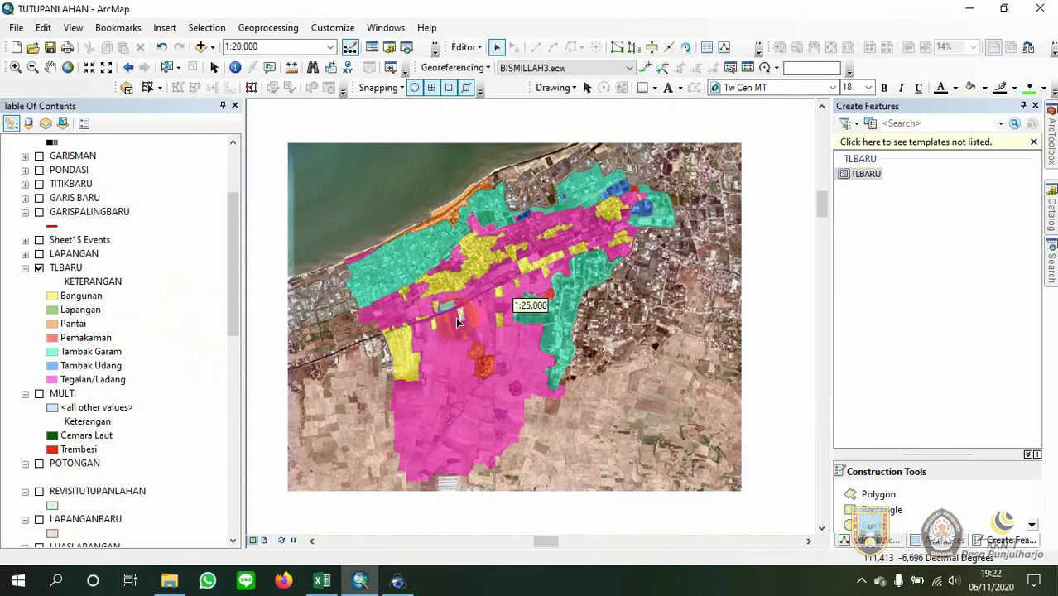
left_click(495, 48)
left_click(870, 172)
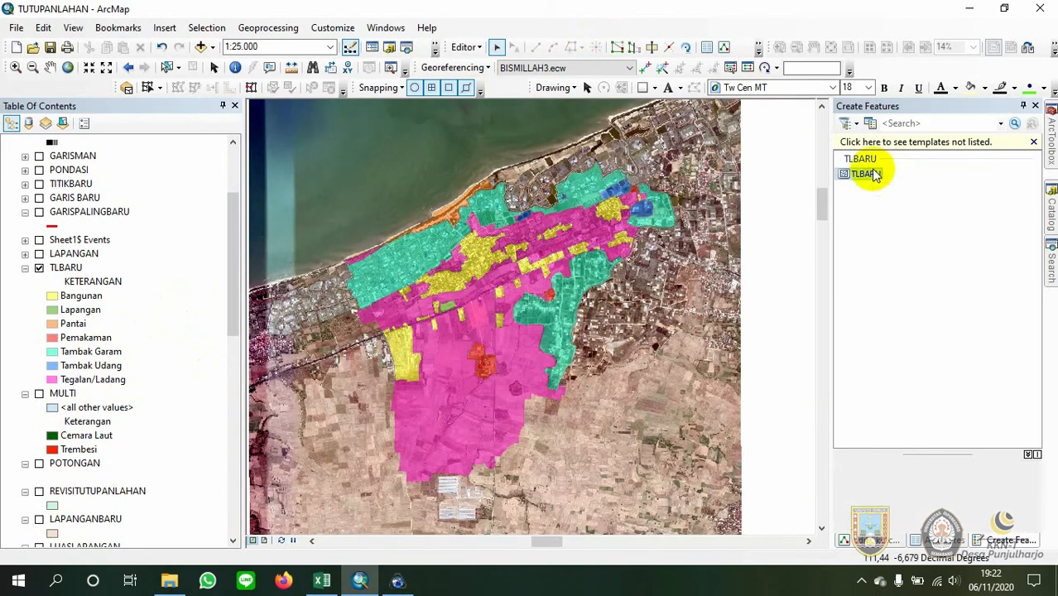
left_click(362, 134)
left_click(336, 196)
left_click(453, 282)
left_click(572, 223)
left_click(512, 133)
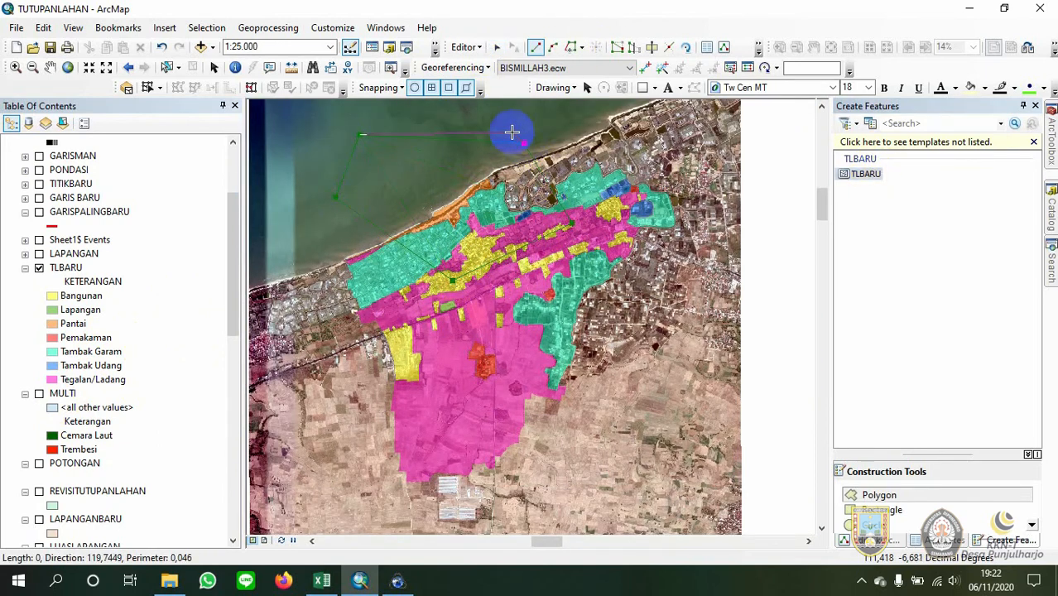
double_click(447, 127)
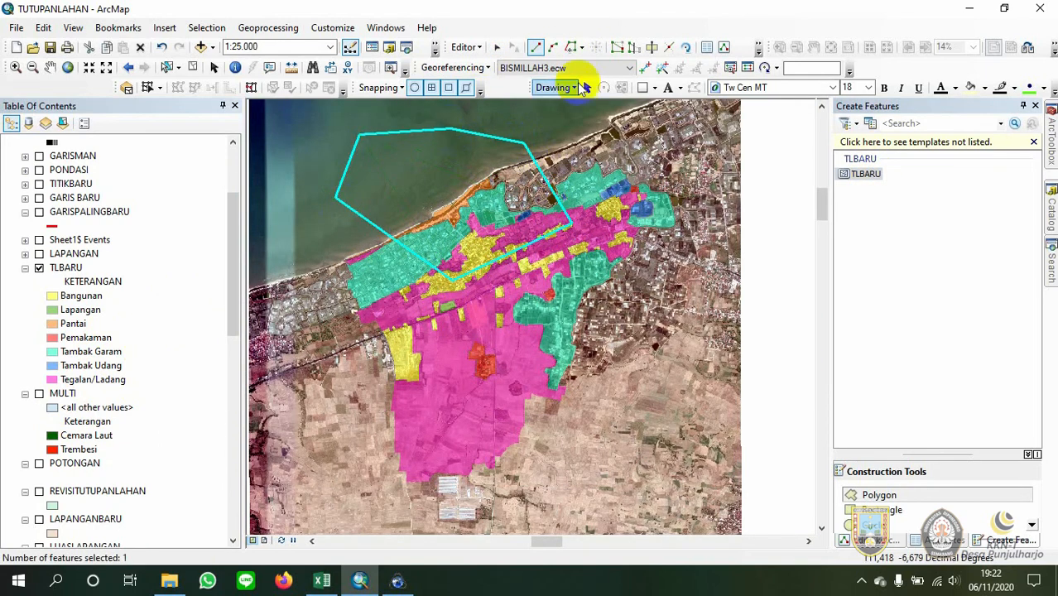
Split the new six-sided polygon with Cut Polygons along a bent line about 0.009 decimal degrees long, separating its northwestern corner
left_click(635, 50)
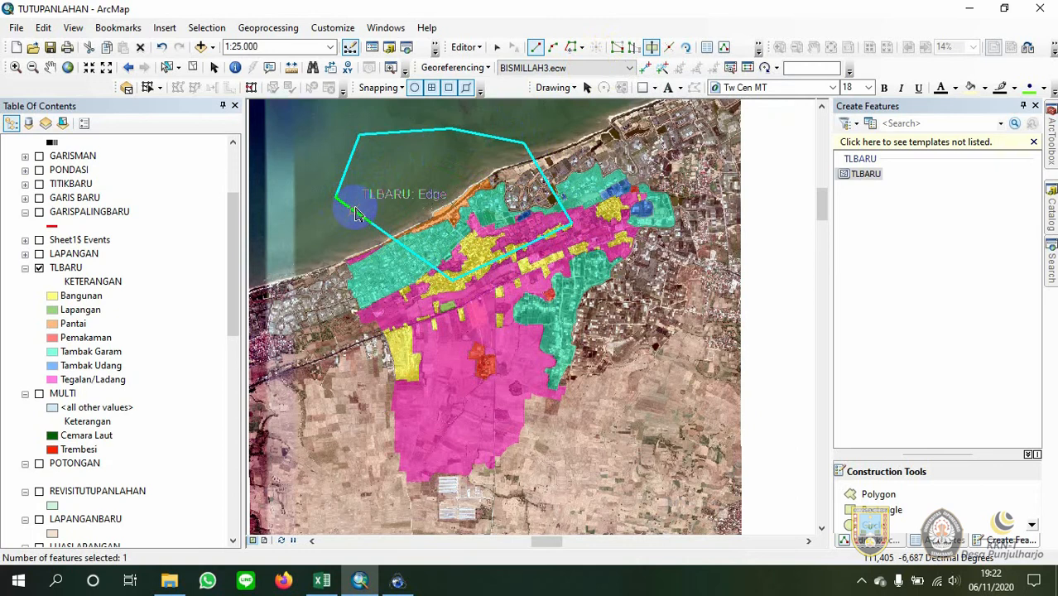
left_click(355, 212)
left_click(409, 184)
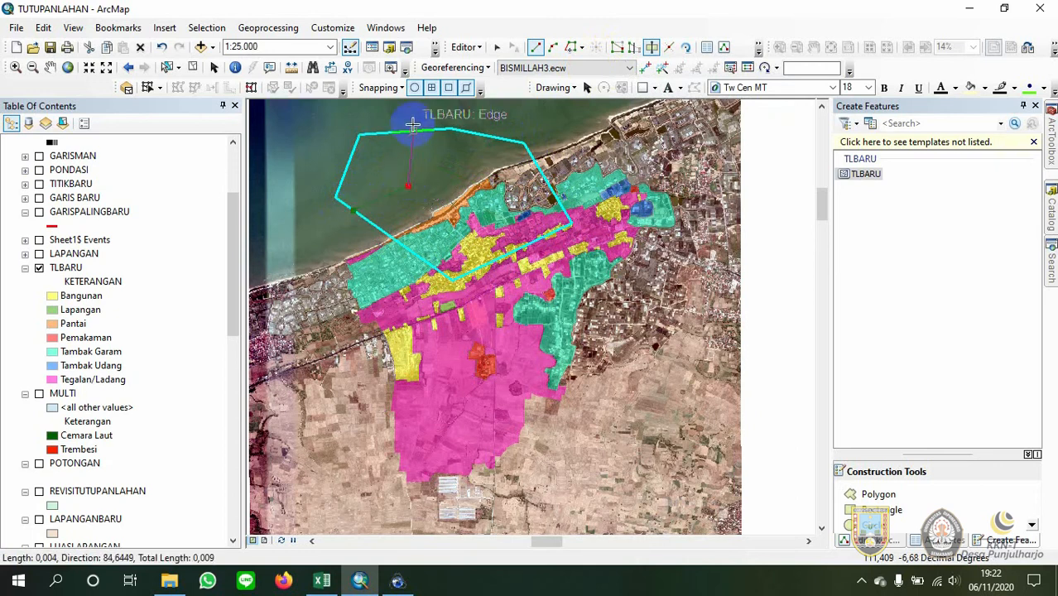
double_click(414, 134)
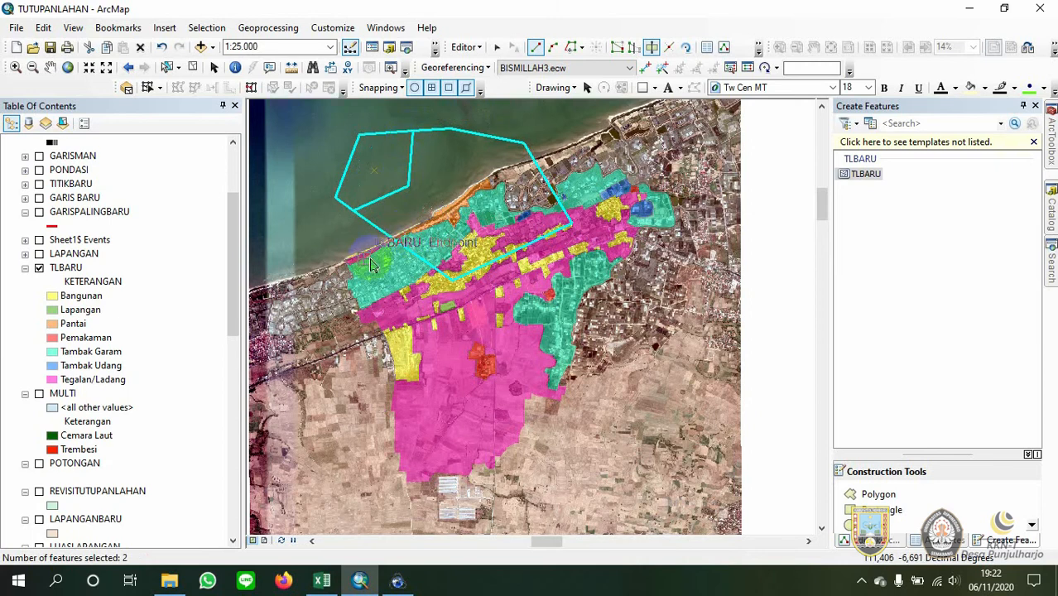
scroll(374, 260, "down", 8)
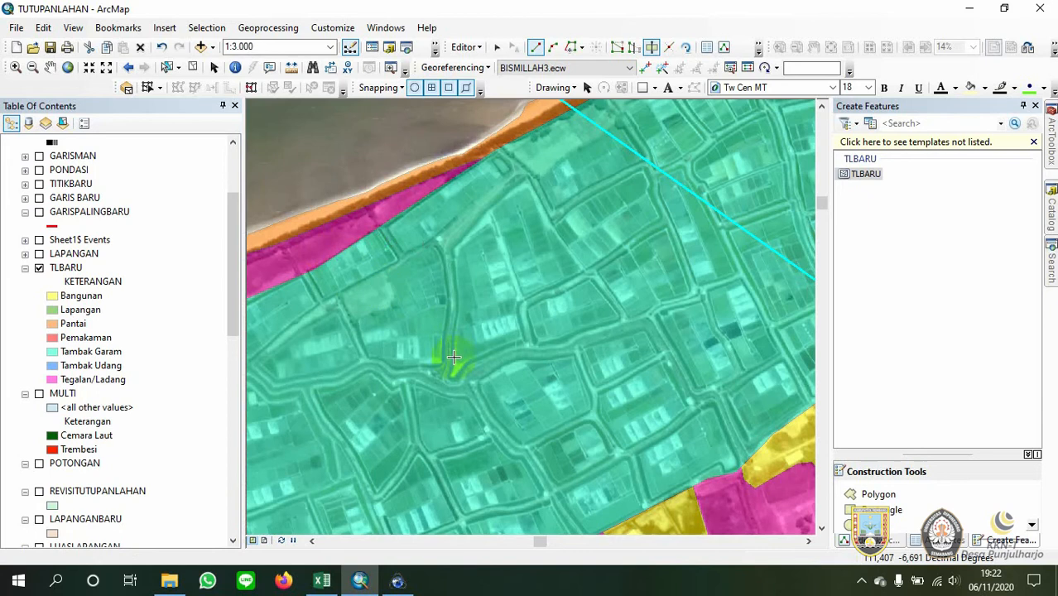
scroll(473, 294, "up", 4)
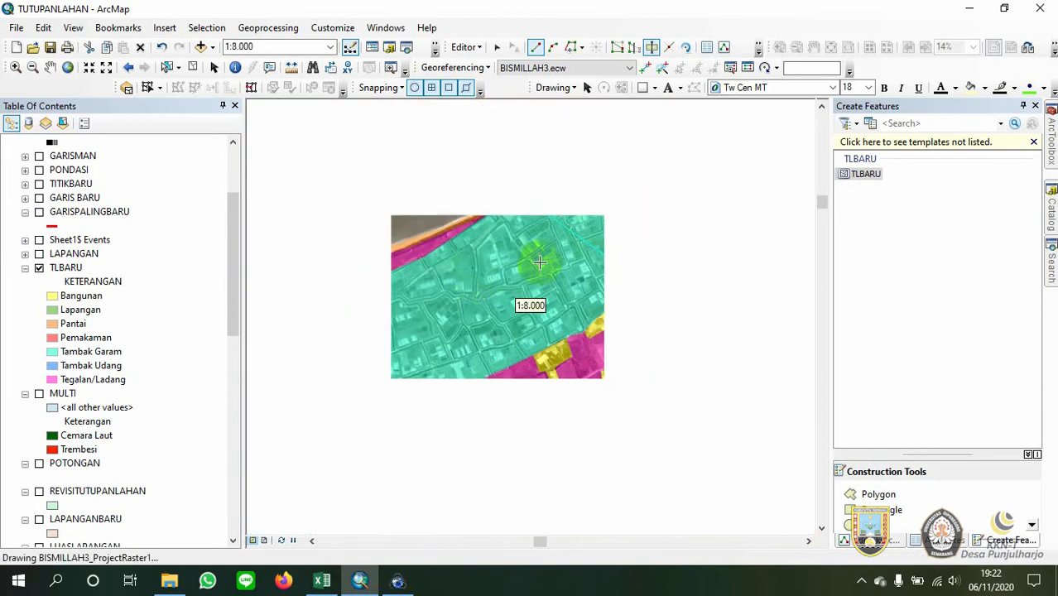
scroll(619, 303, "up", 3)
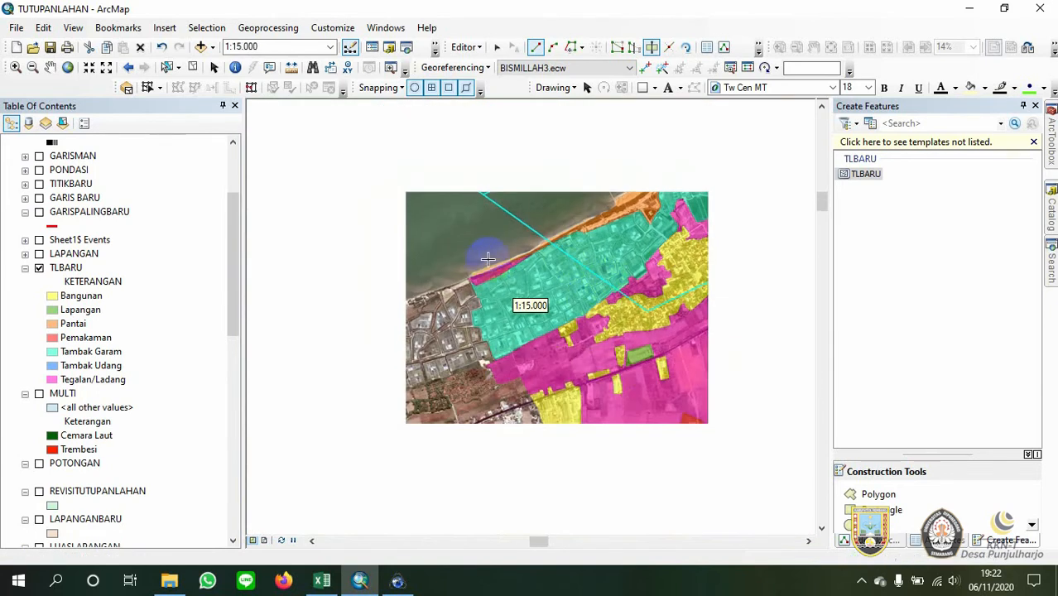
Inspect the coast and select the northwestern piece cut from the six-sided TLBARU polygon
scroll(462, 305, "down", 5)
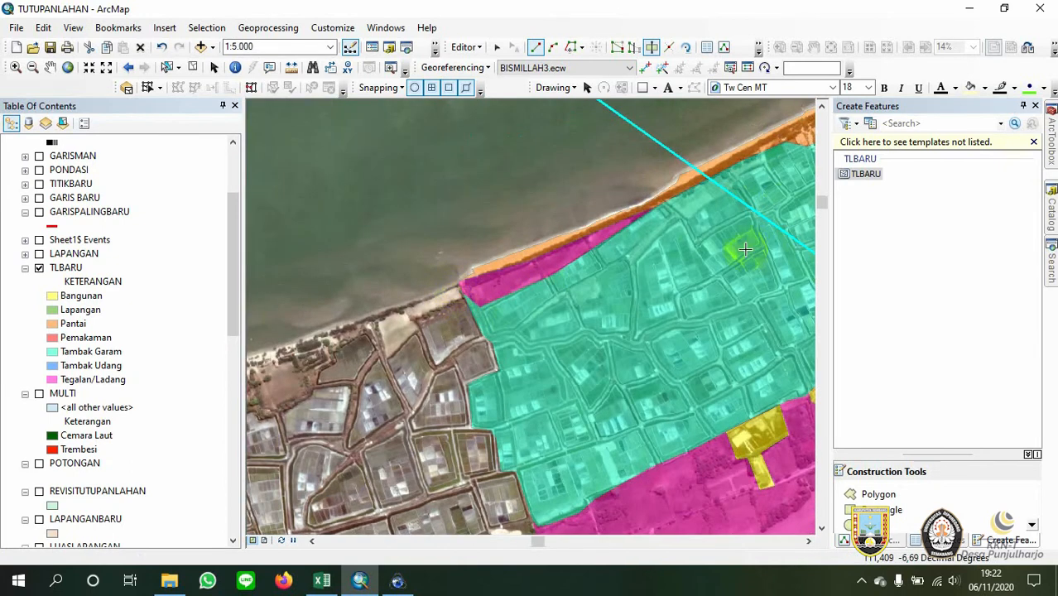
left_click_drag(740, 245, 269, 401)
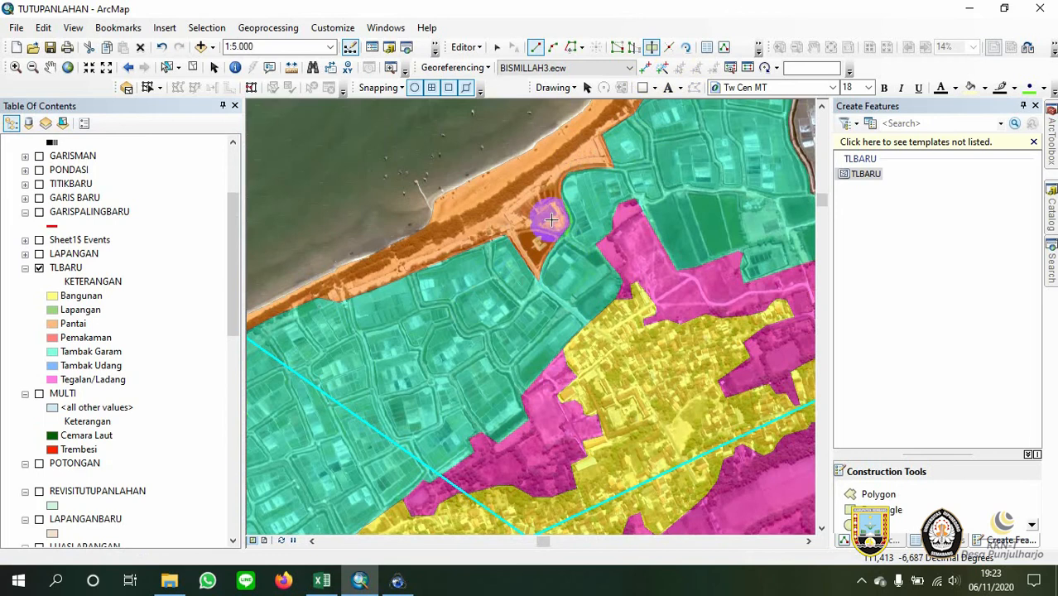
scroll(499, 236, "down", 3)
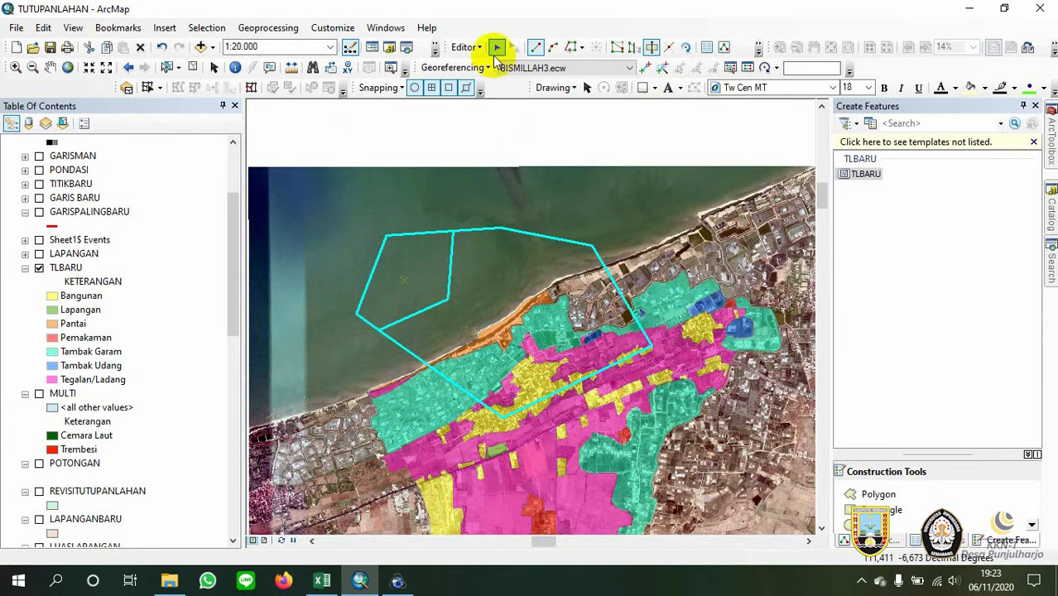
left_click(497, 47)
left_click(454, 251)
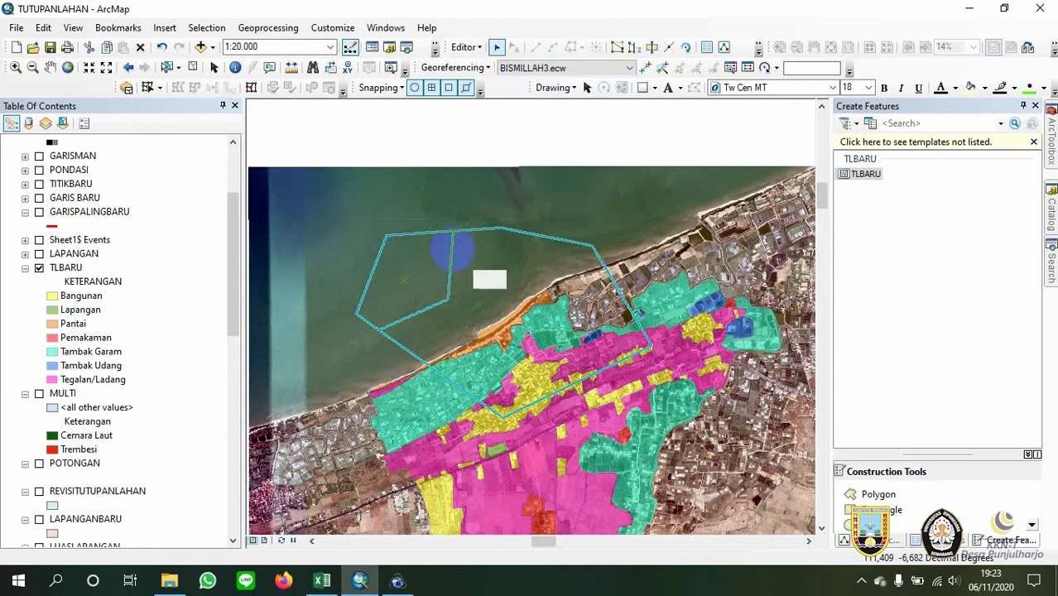
right_click(454, 251)
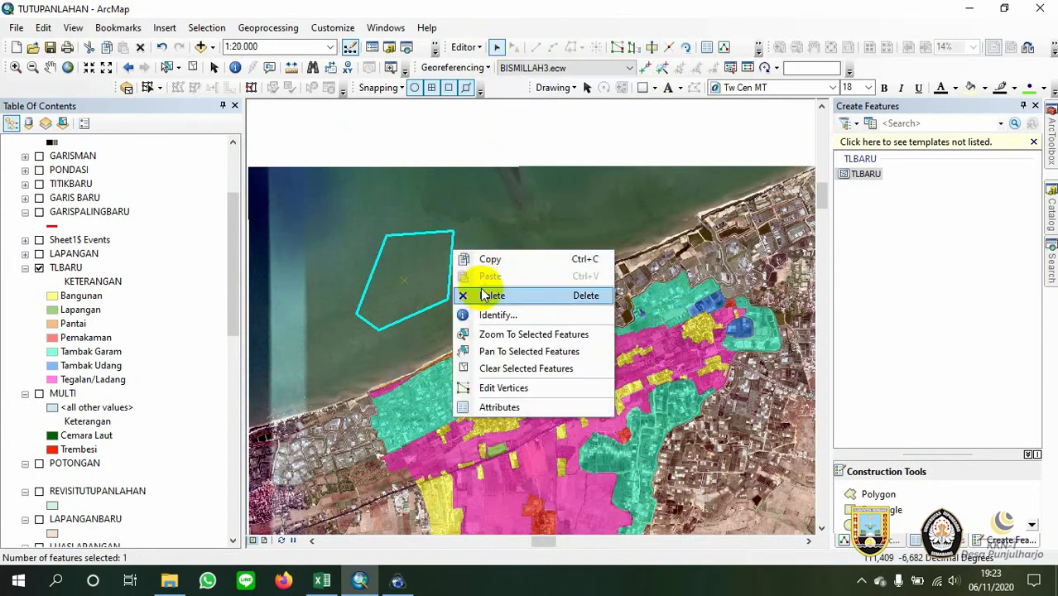
left_click(393, 351)
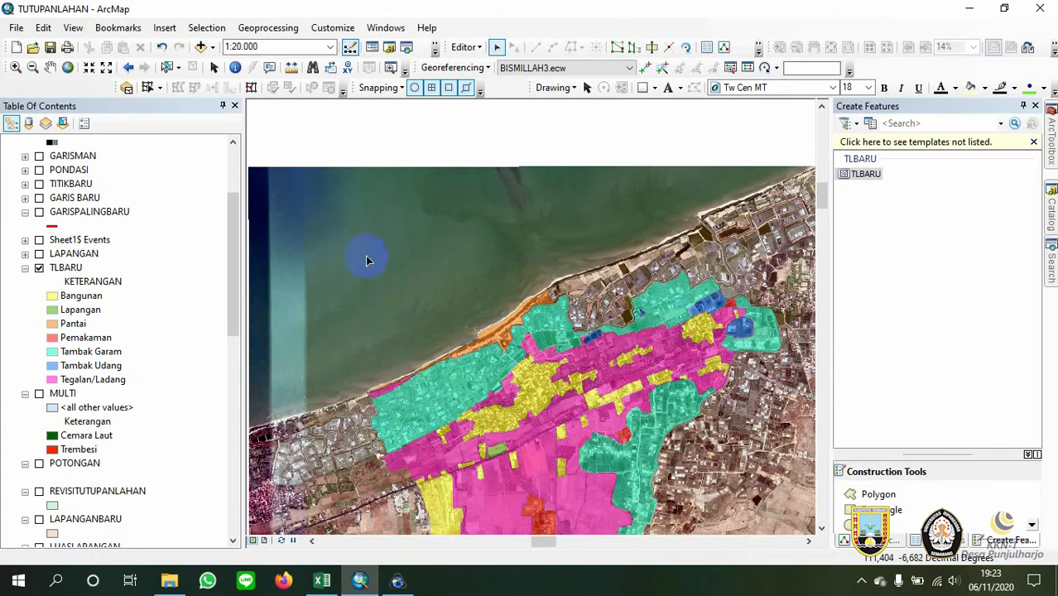
Undo the cut of the six-sided TLBARU polygon and clear the selection of all features
left_click_drag(315, 188, 681, 443)
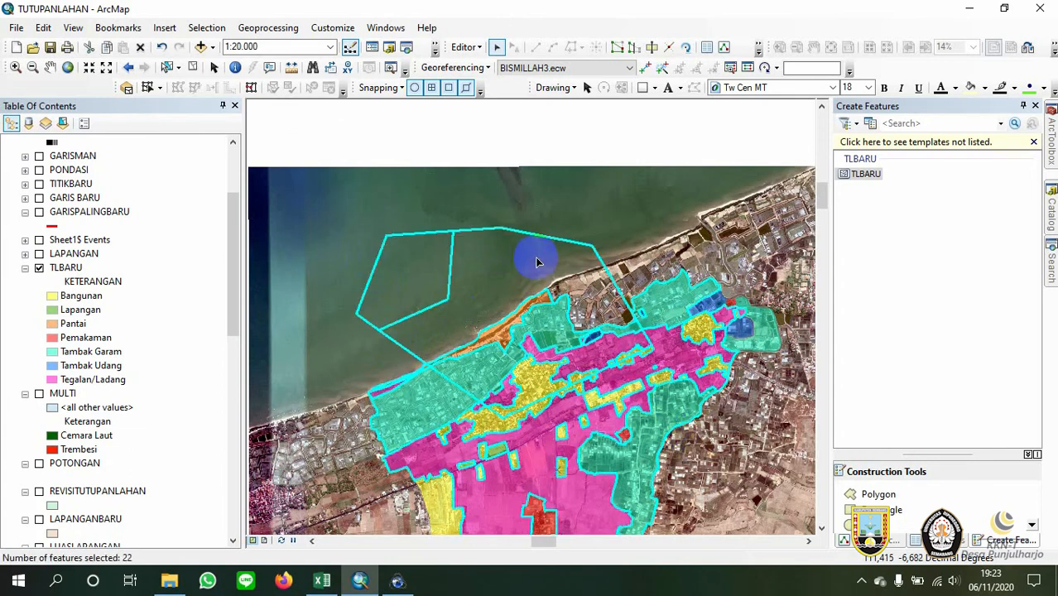
key("ctrl+z")
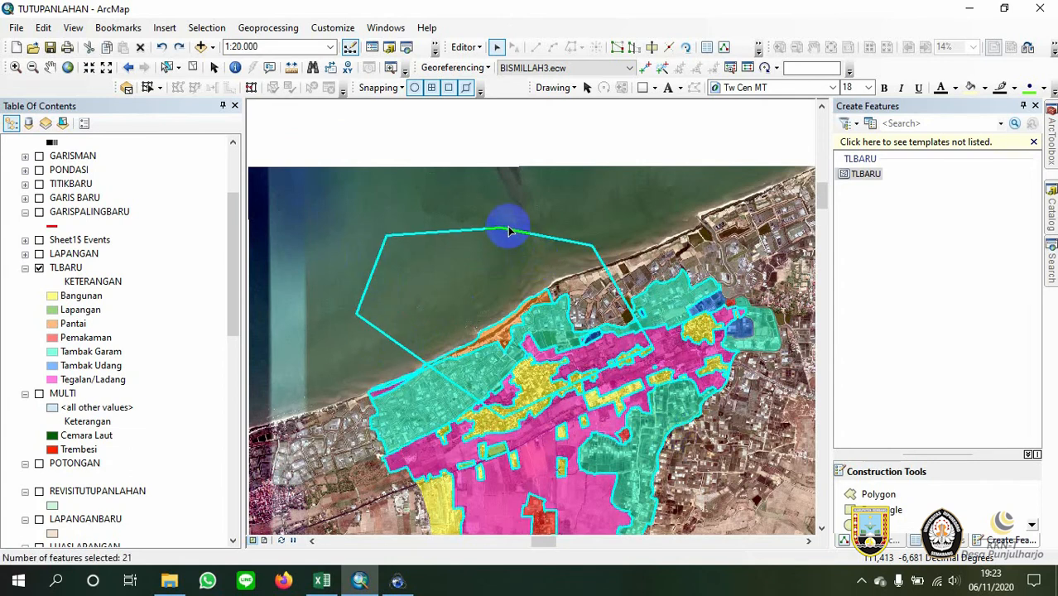
left_click(505, 165)
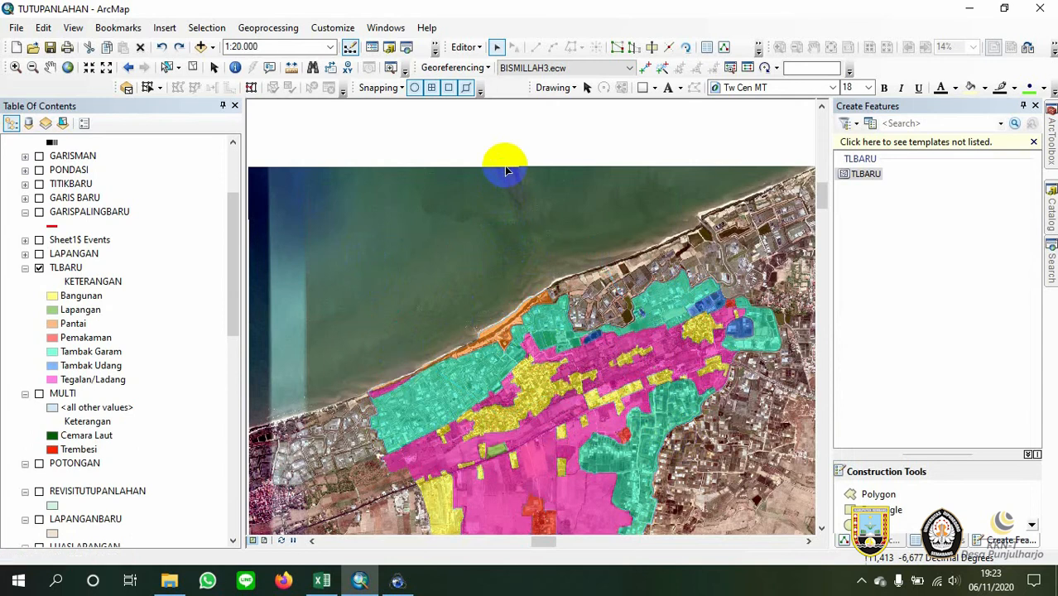
Delete the six-sided TLBARU polygon that spans the sea and the village
left_click(434, 269)
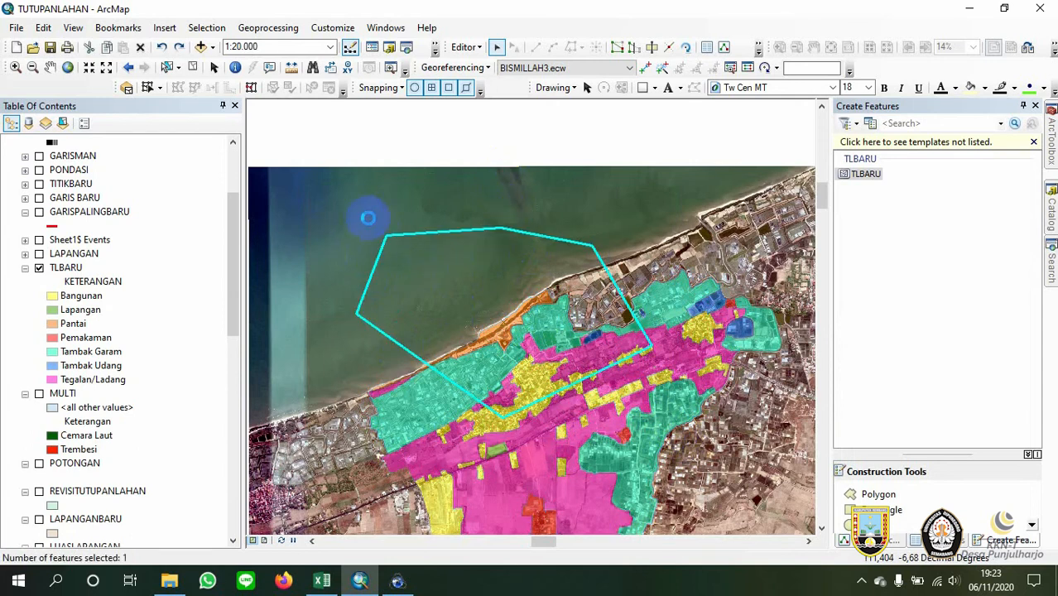
left_click(392, 230)
left_click(449, 257)
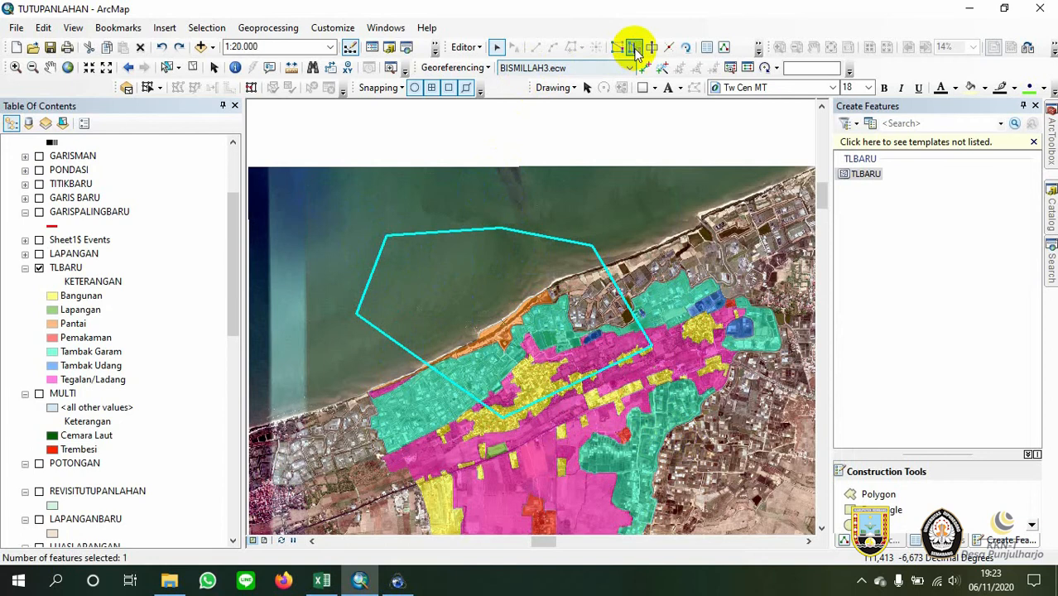
right_click(468, 239)
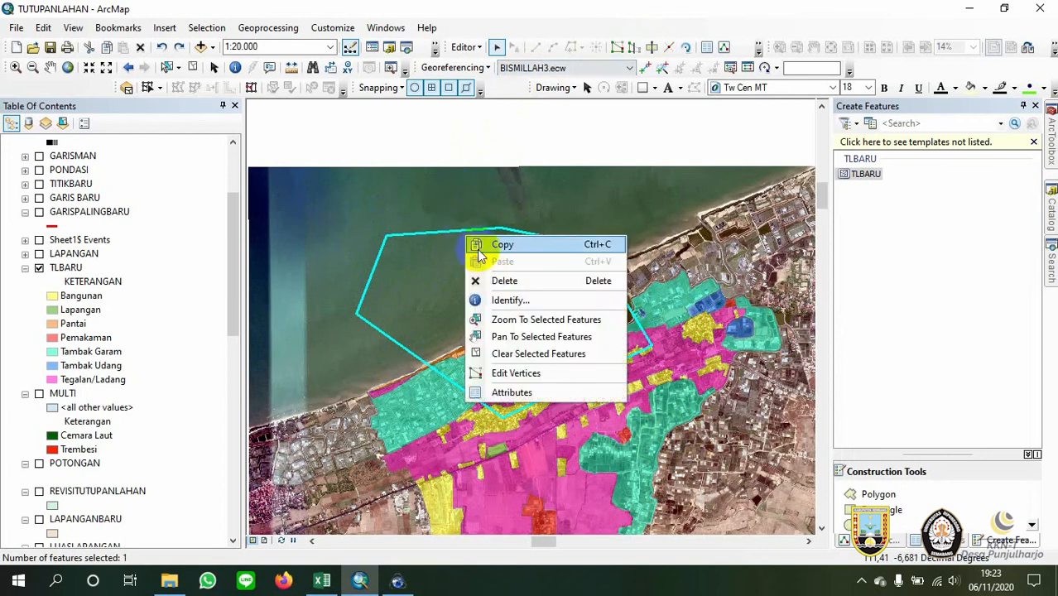
left_click(491, 277)
Open the attribute table of the TLBARU layer
left_click_drag(579, 354, 554, 213)
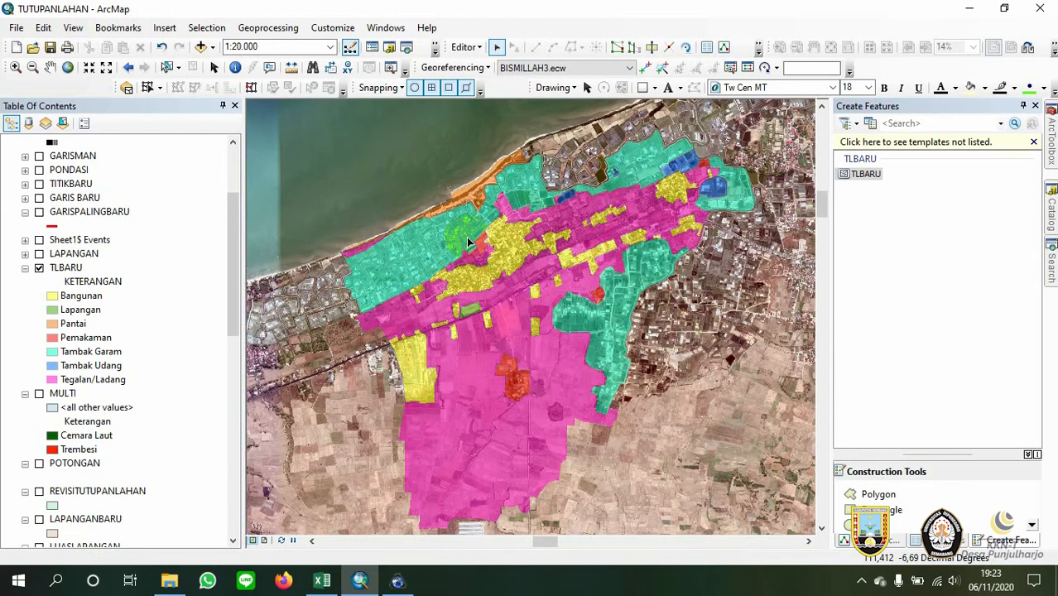
left_click(66, 268)
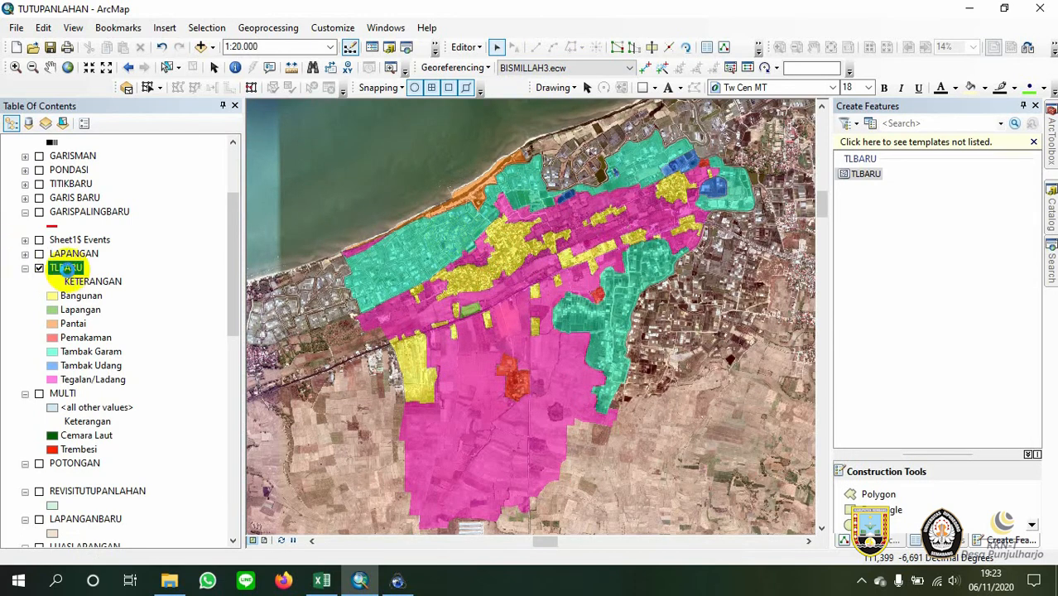
right_click(68, 268)
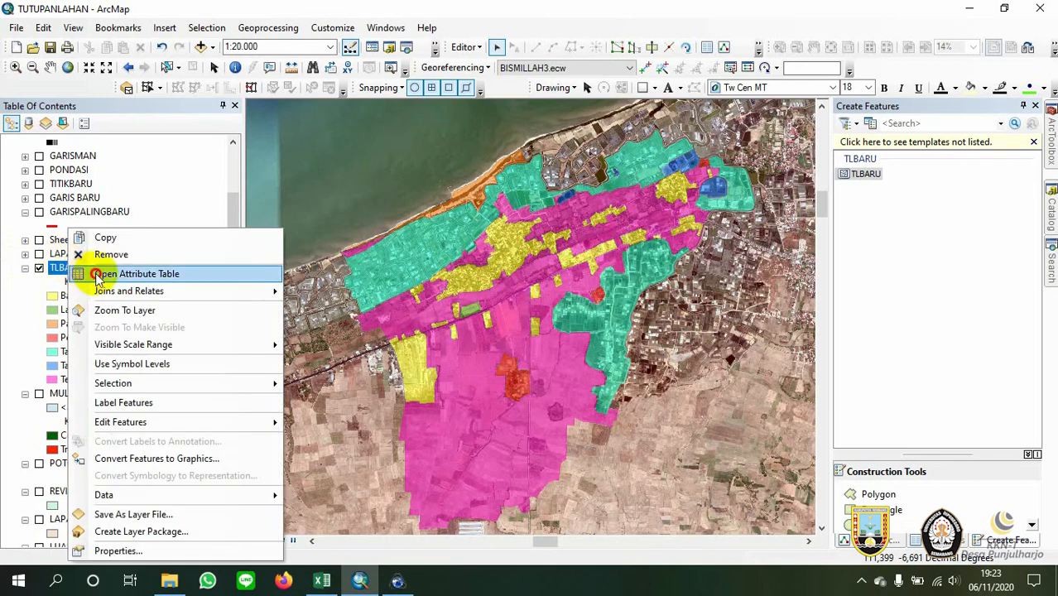
left_click(97, 276)
left_click(24, 124)
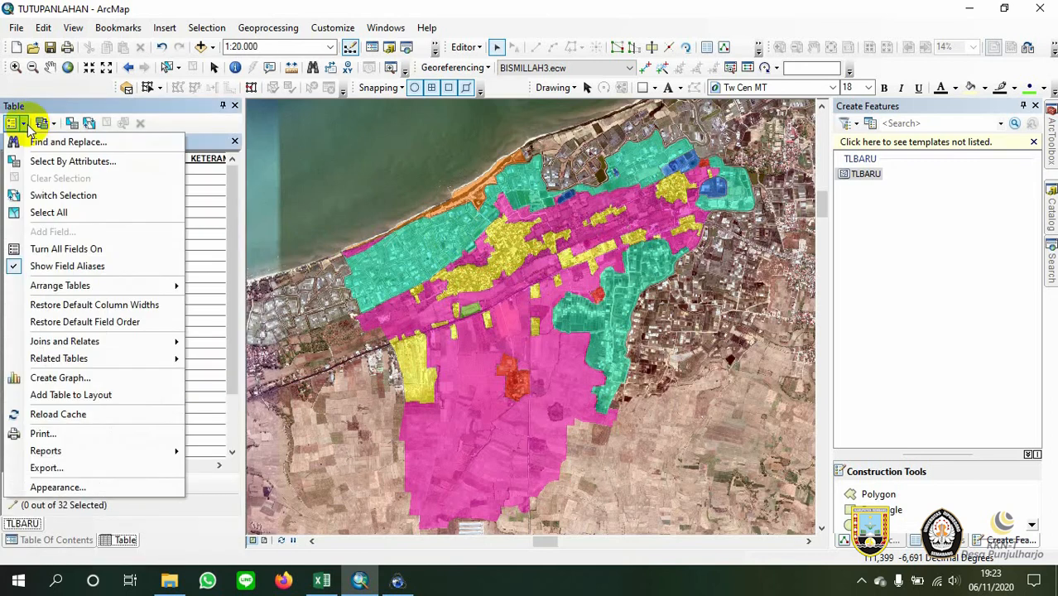
left_click(136, 109)
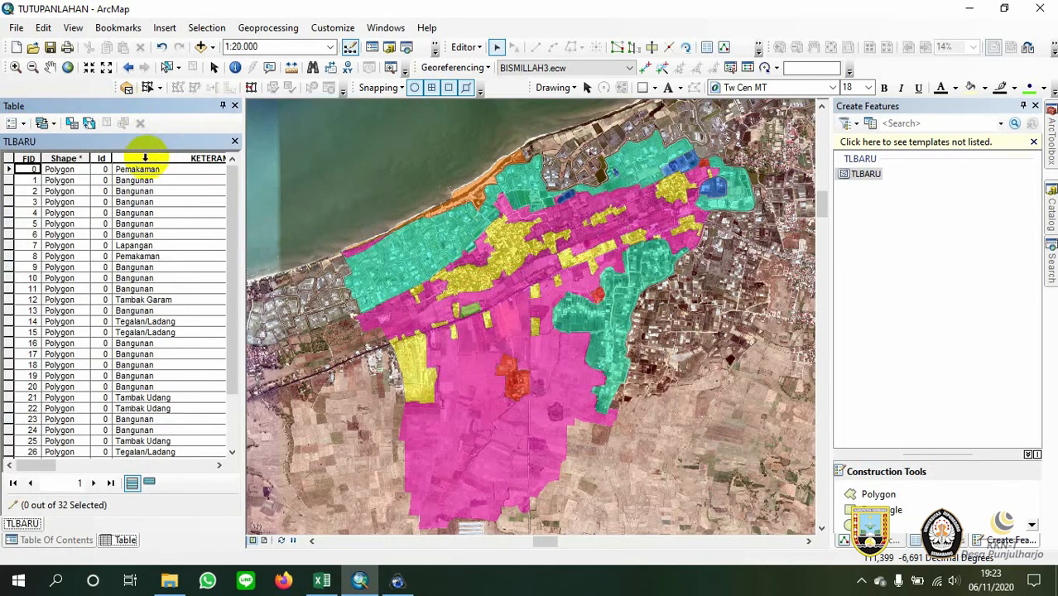
Review the KETERANGAN and LUAS fields and the table options of the TLBARU attribute table
left_click(166, 465)
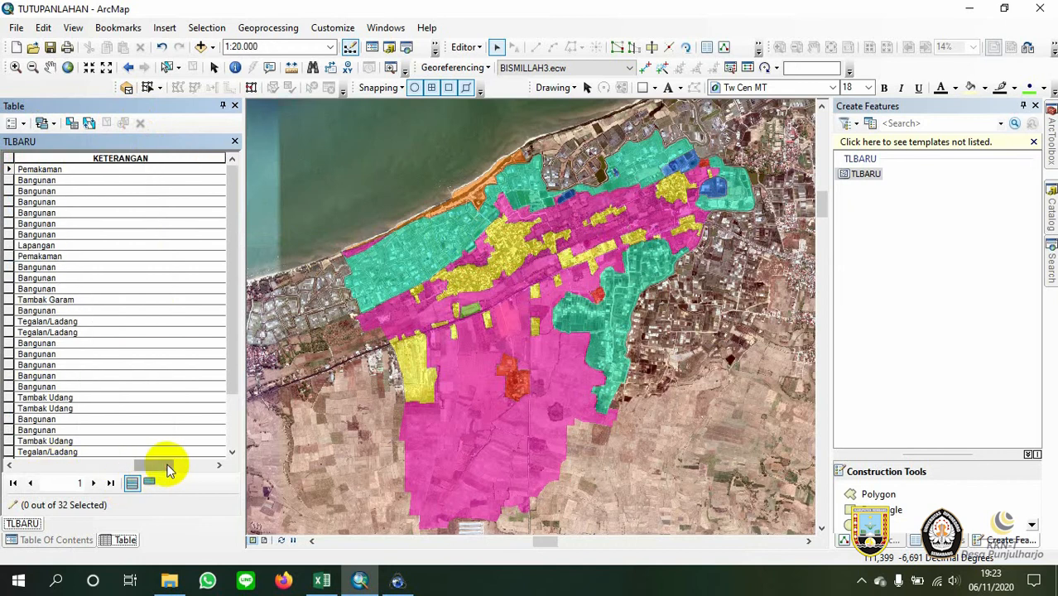
left_click(201, 465)
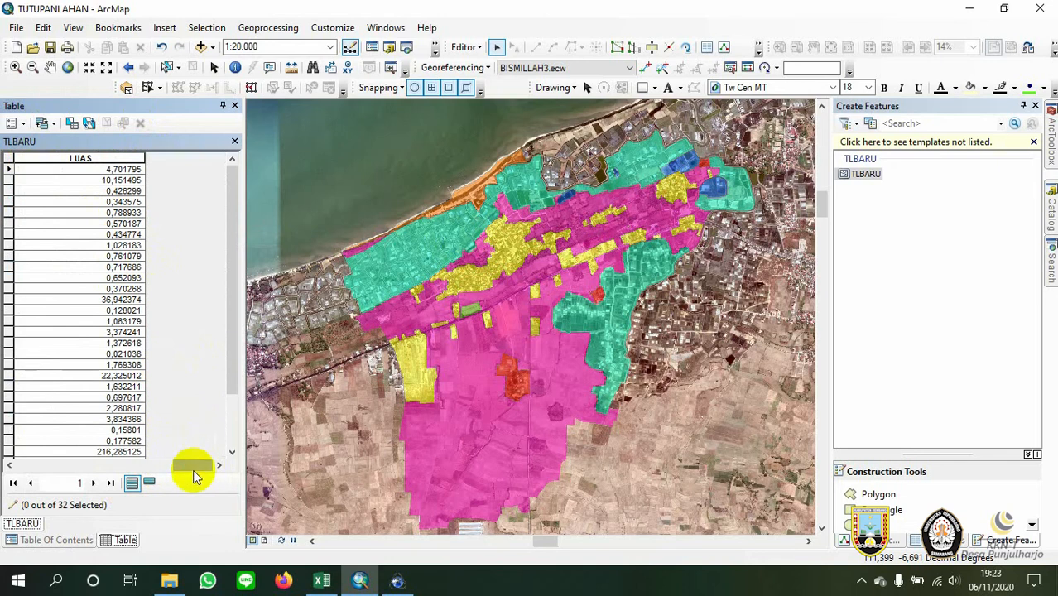
left_click(165, 467)
left_click_drag(164, 469, 83, 442)
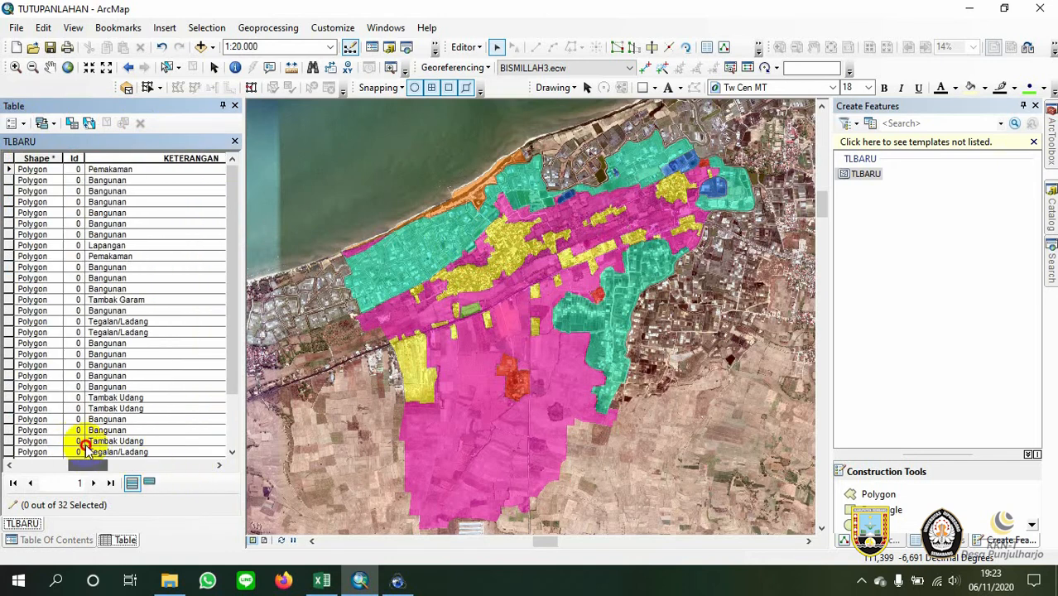
left_click(14, 123)
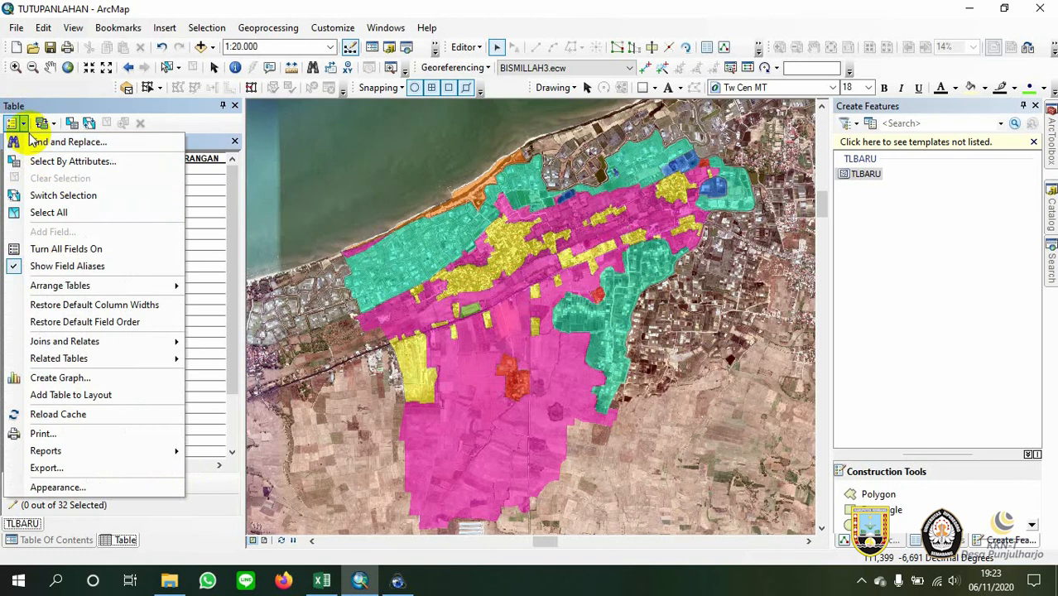
left_click(210, 181)
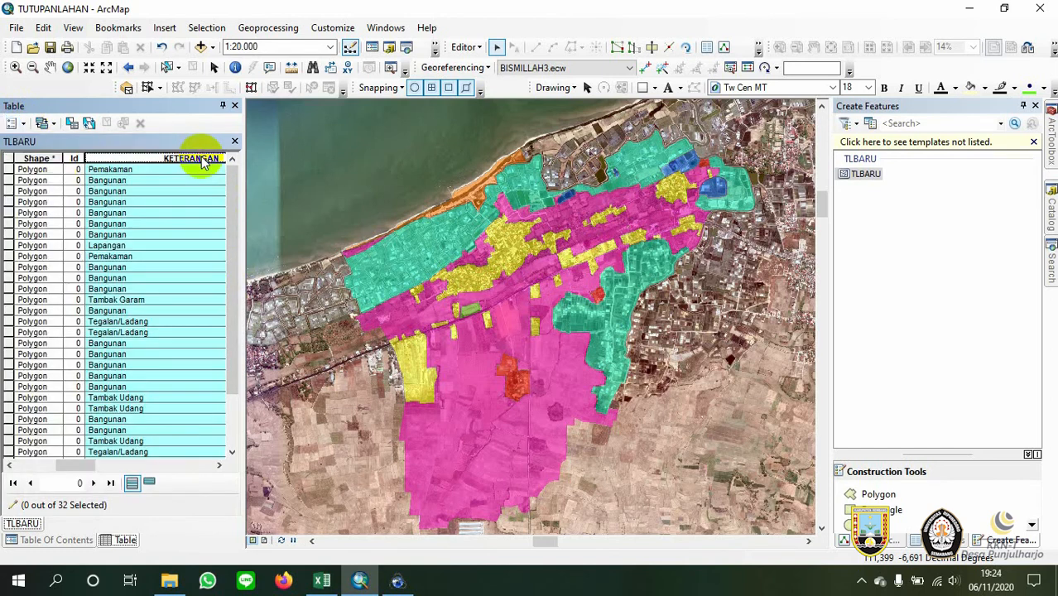
Zoom to the third record's Bangunan polygon from the table and view its KETERANGAN and LUAS values
double_click(8, 191)
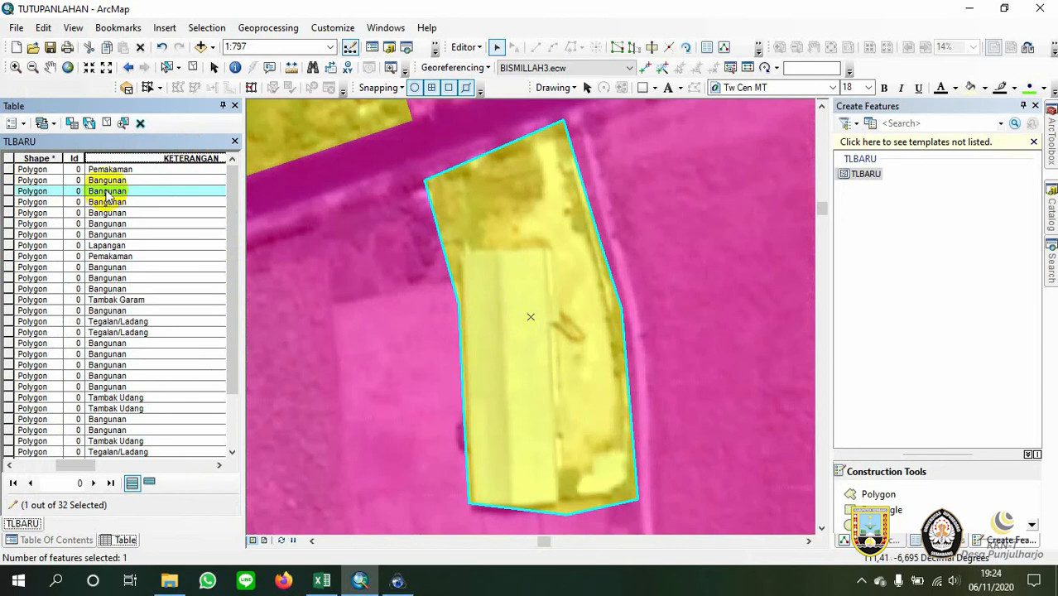
left_click(106, 191)
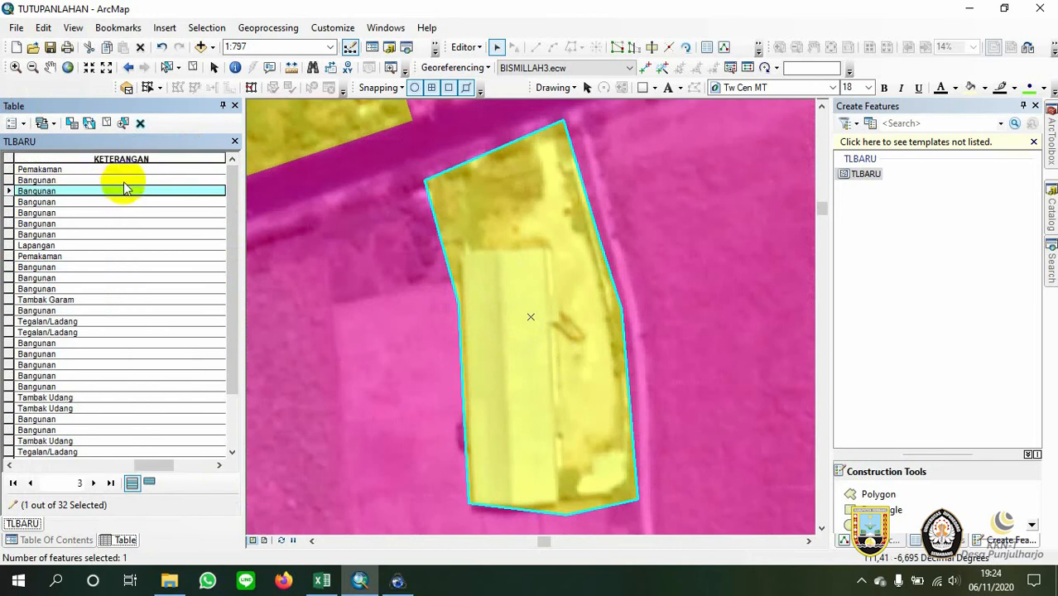
left_click(190, 467)
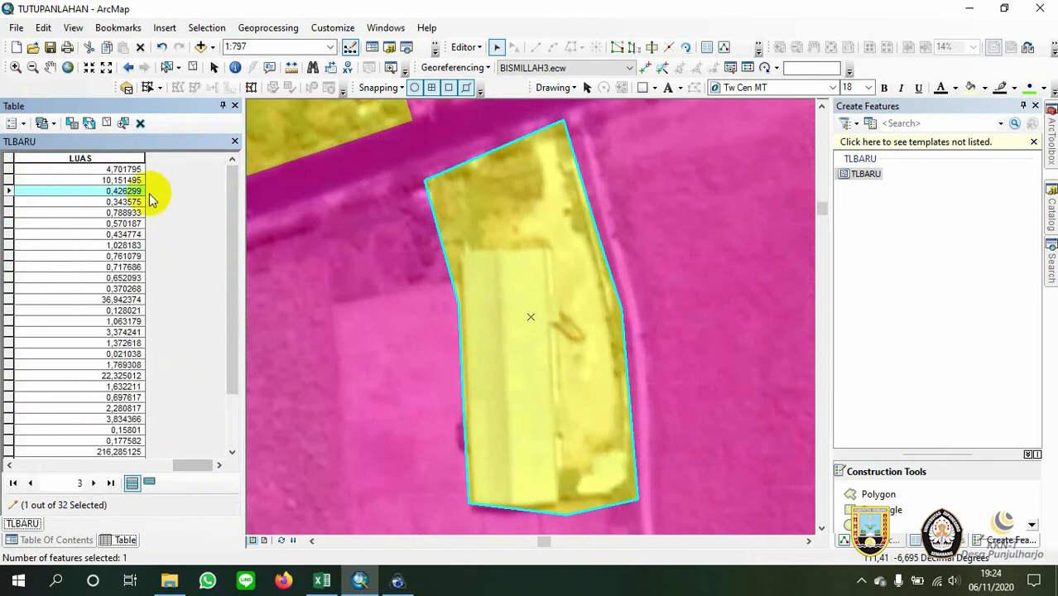
left_click(119, 160)
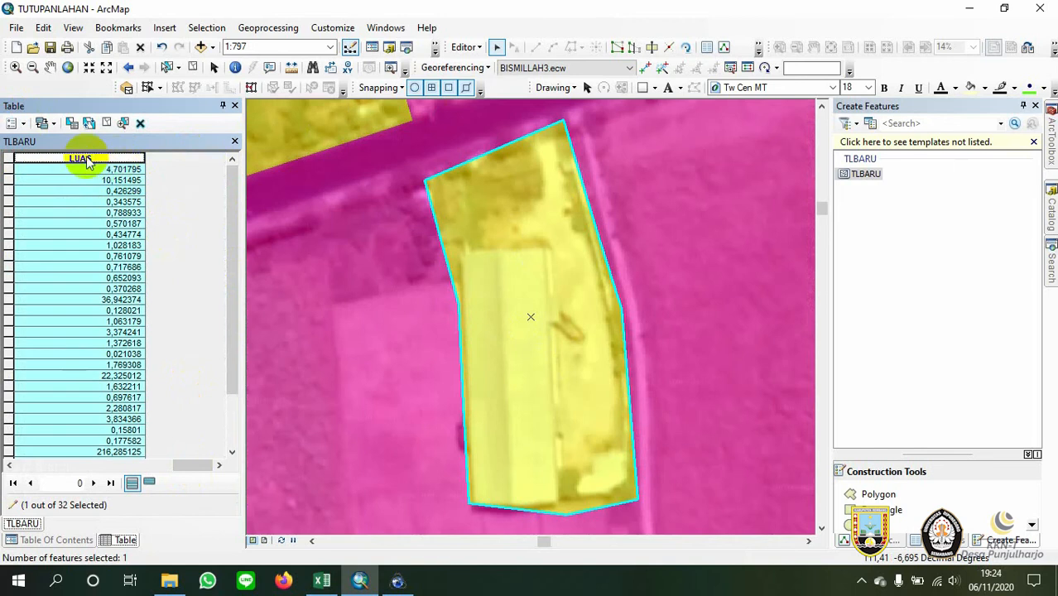
Clear the TLBARU feature selection so that no record is selected
left_click(397, 155)
scroll(397, 155, "up", 8)
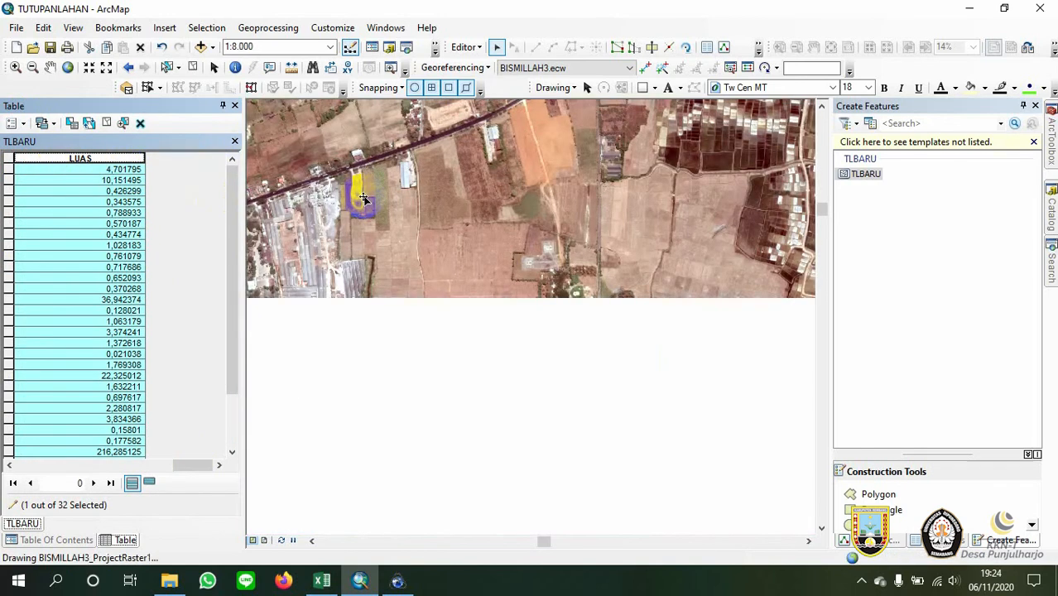
scroll(364, 199, "up", 5)
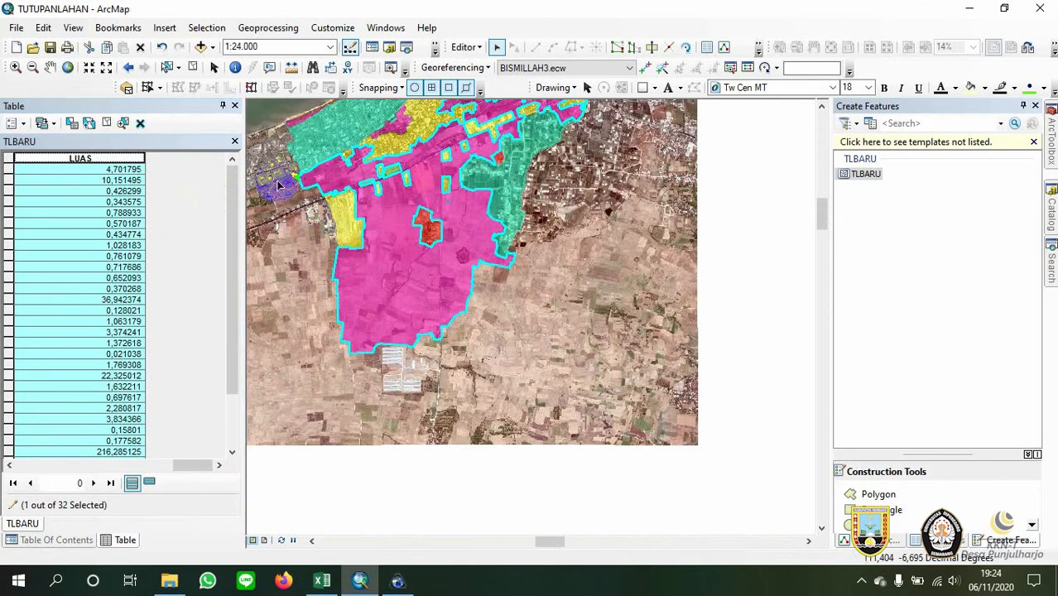
left_click(273, 108)
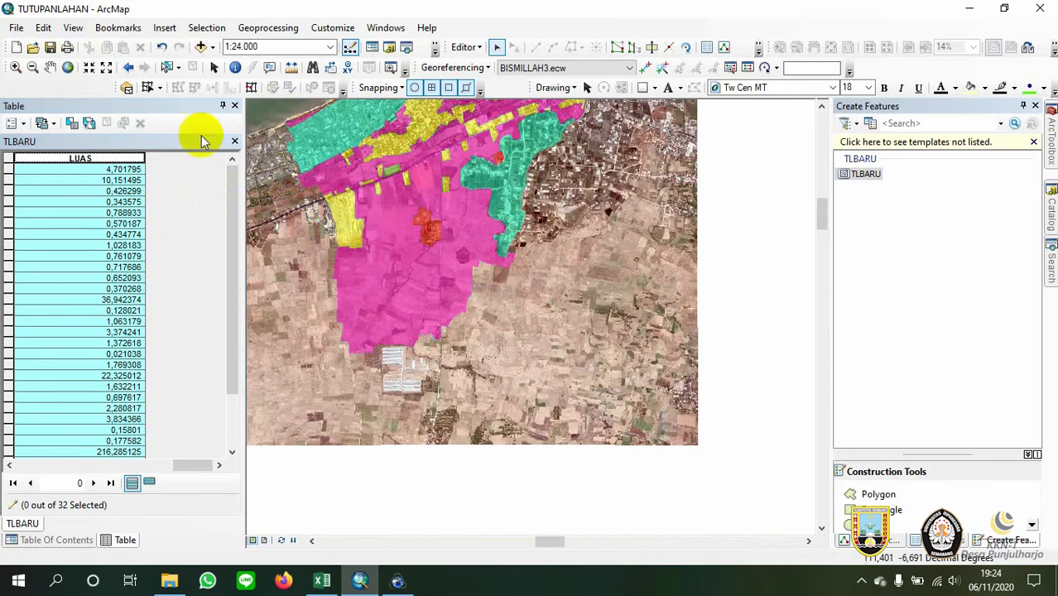
Calculate the LUAS field as area in square meters, using the data source's coordinate system WGS 1984 UTM Zone 49S
right_click(111, 161)
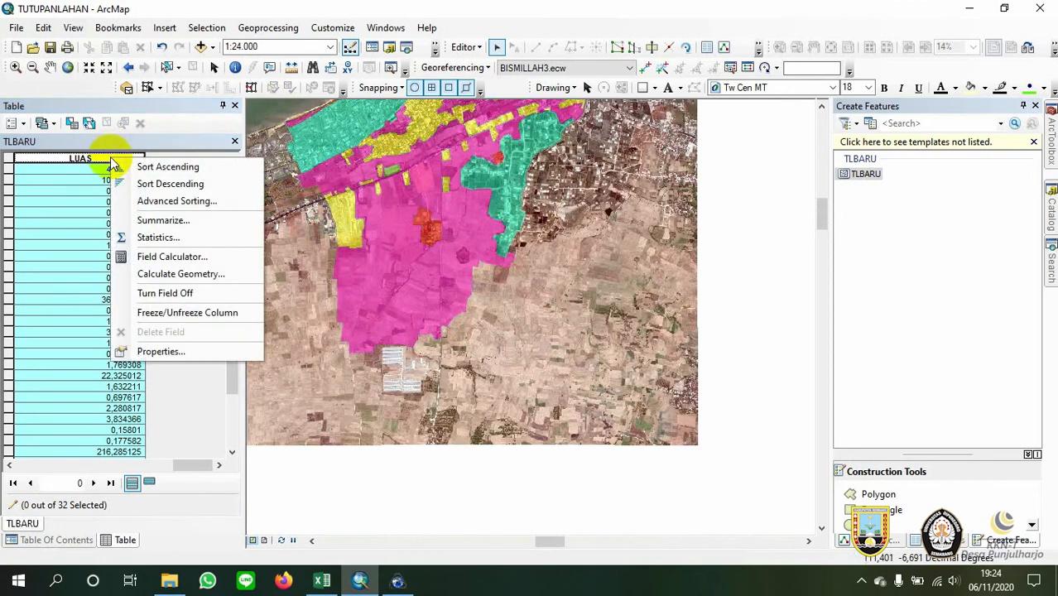
left_click(162, 279)
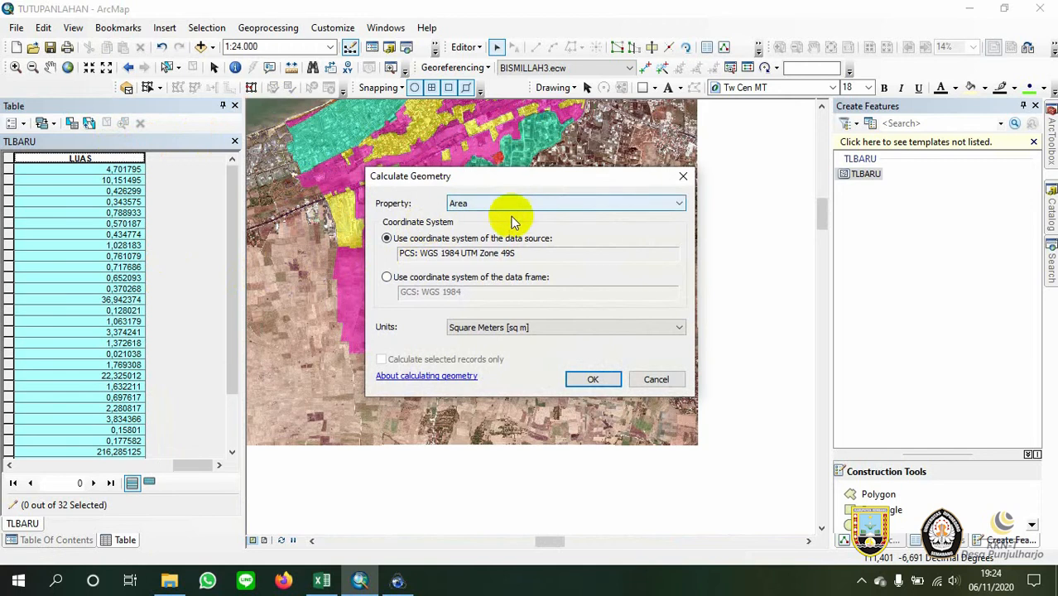
left_click(508, 328)
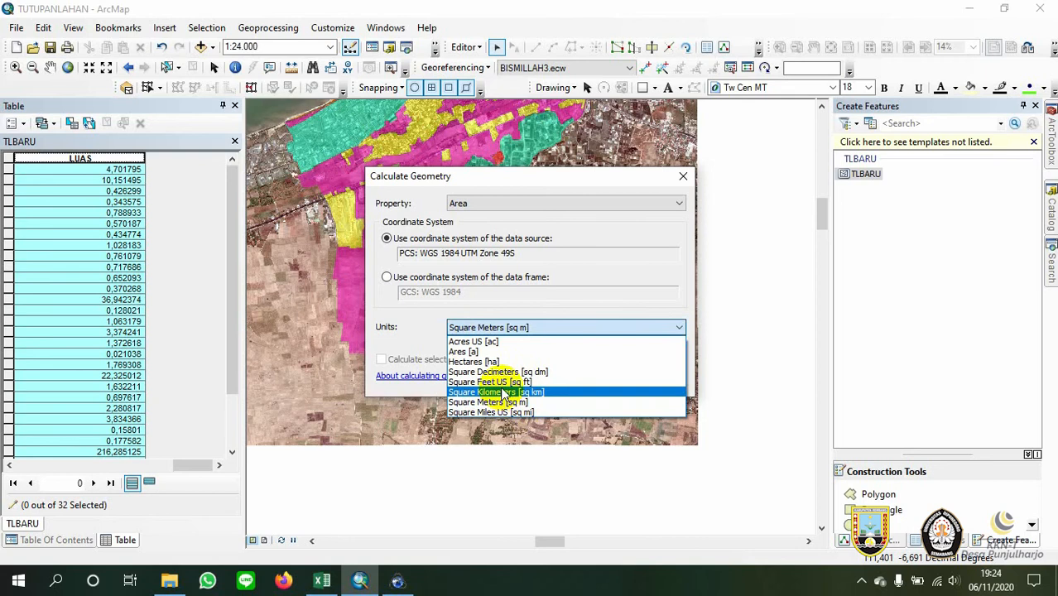
left_click(580, 249)
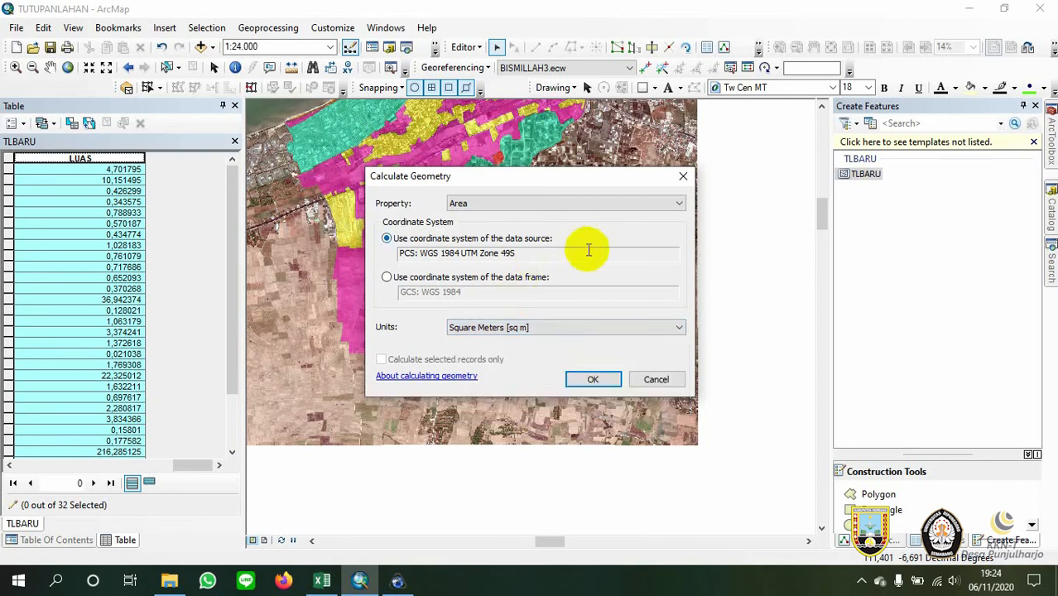
left_click(593, 379)
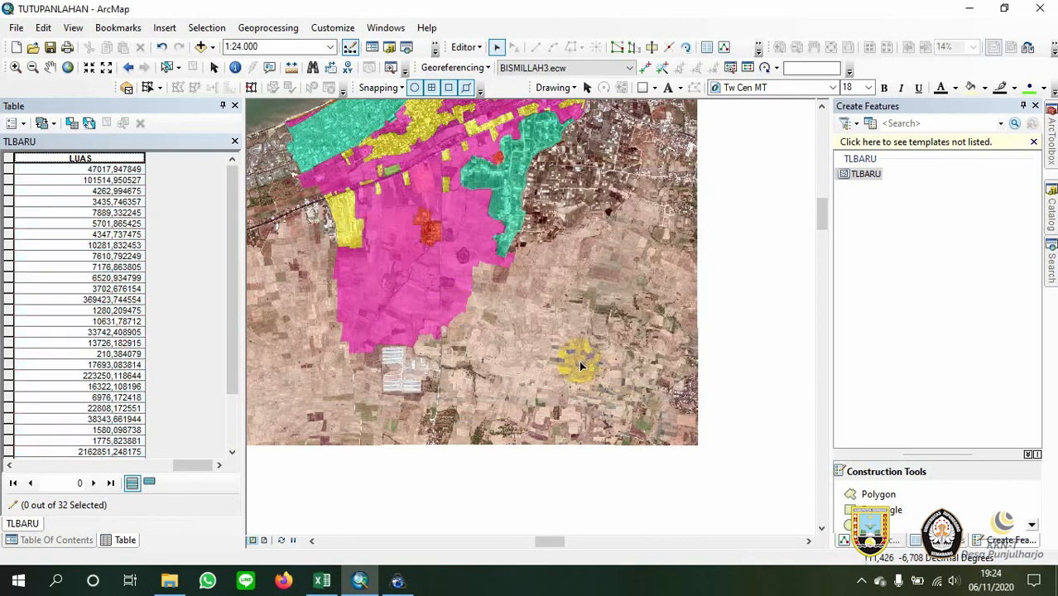
Recalculate the LUAS field as area in hectares for the TLBARU polygons and close the attribute table
right_click(123, 156)
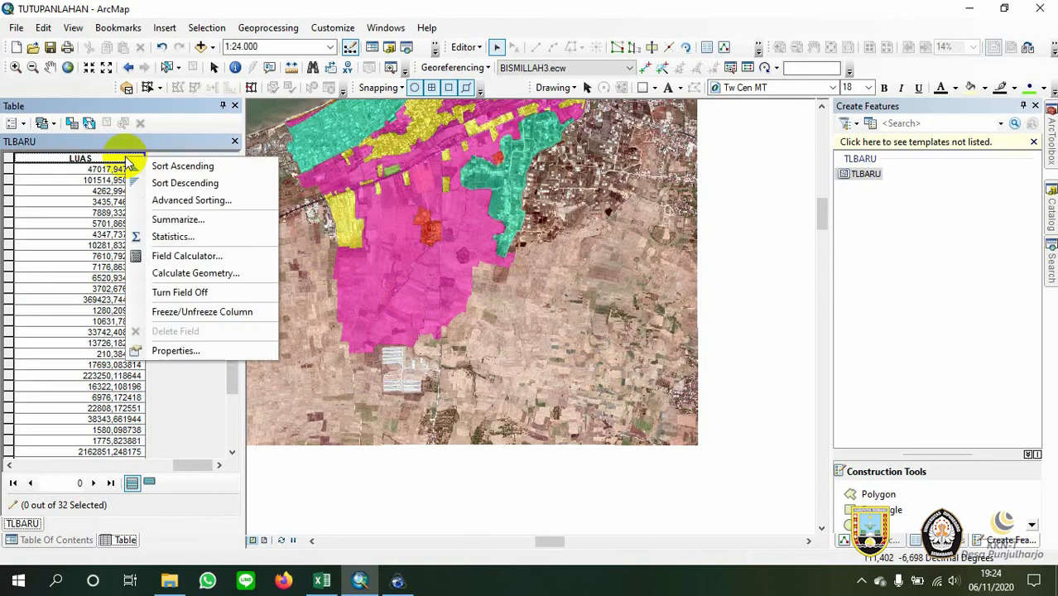
left_click(192, 274)
left_click(477, 328)
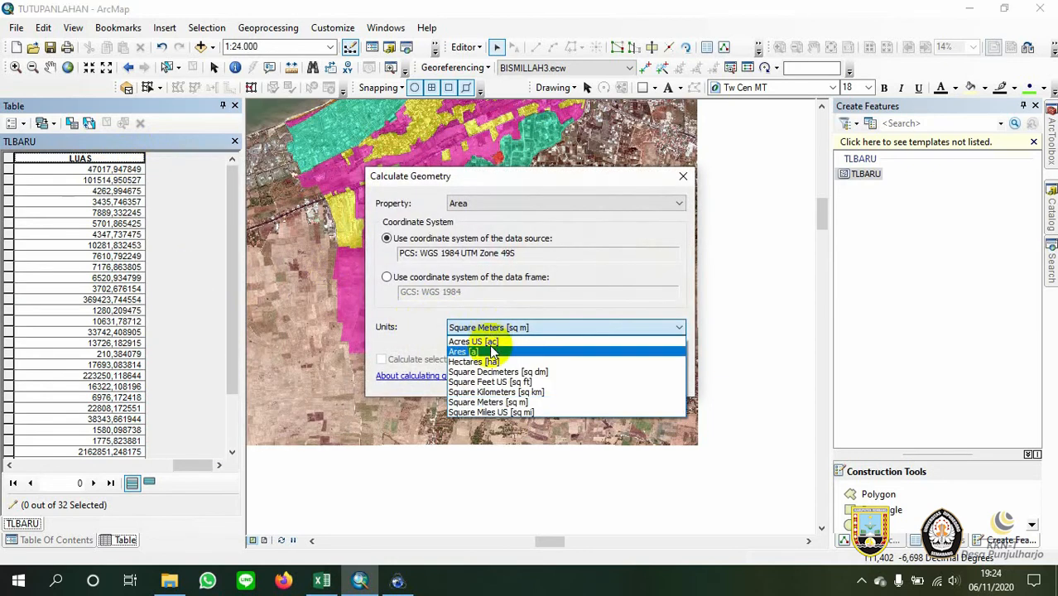
left_click(494, 362)
left_click(582, 379)
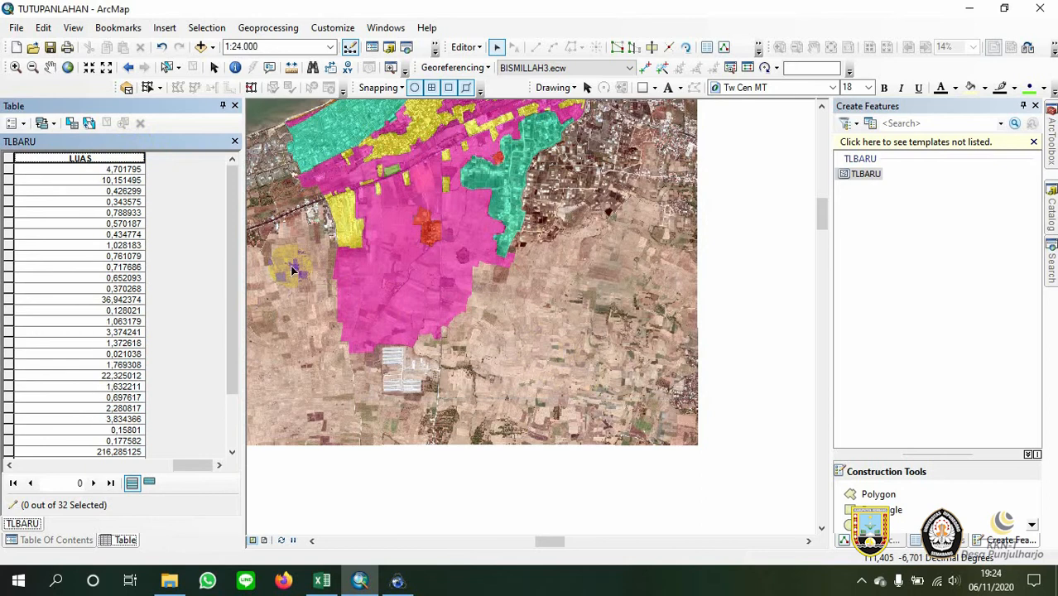
scroll(504, 179, "down", 3)
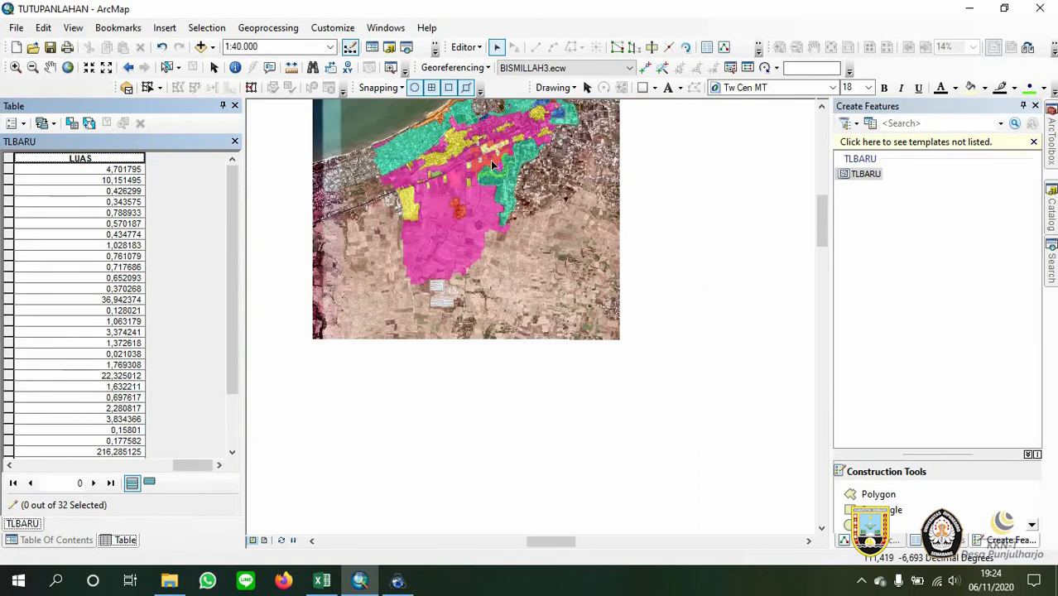
scroll(451, 270, "up", 2)
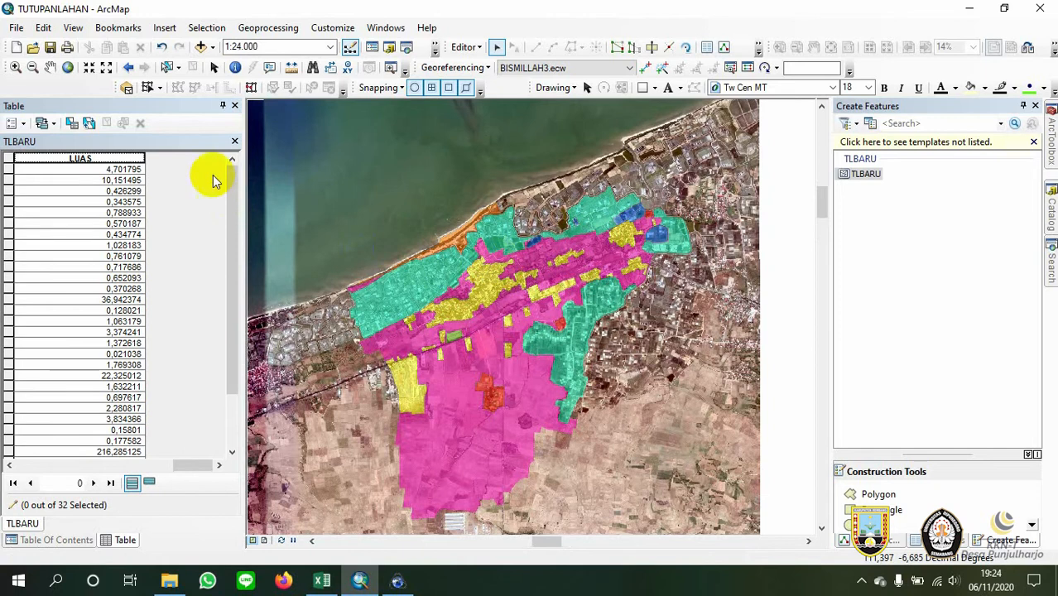
left_click(235, 142)
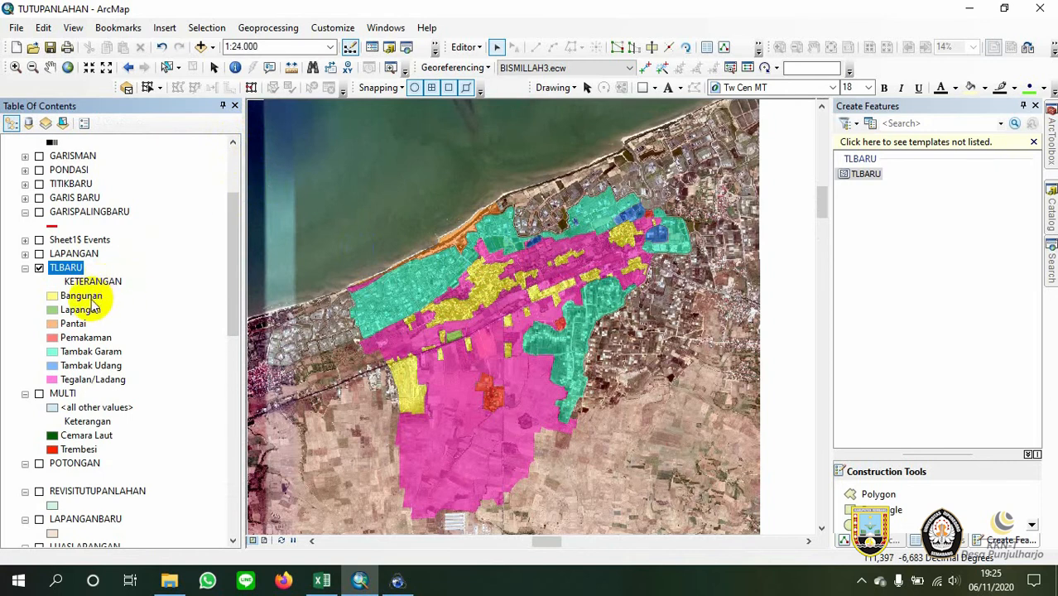
Review the TLBARU layer's unique-values symbology, including the KETERANGAN value field and the color ramp options
right_click(67, 270)
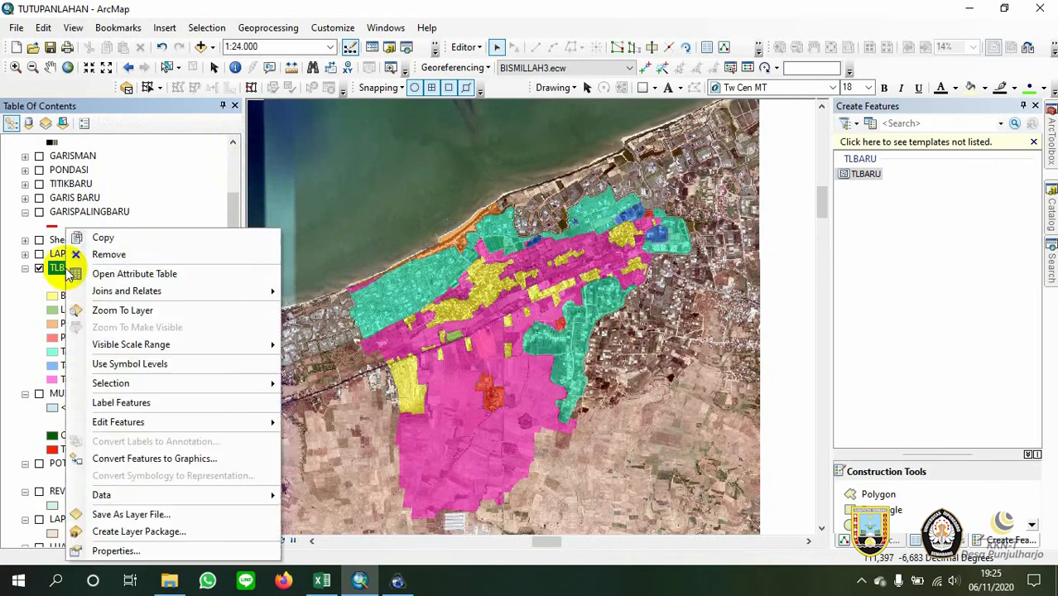
left_click(143, 552)
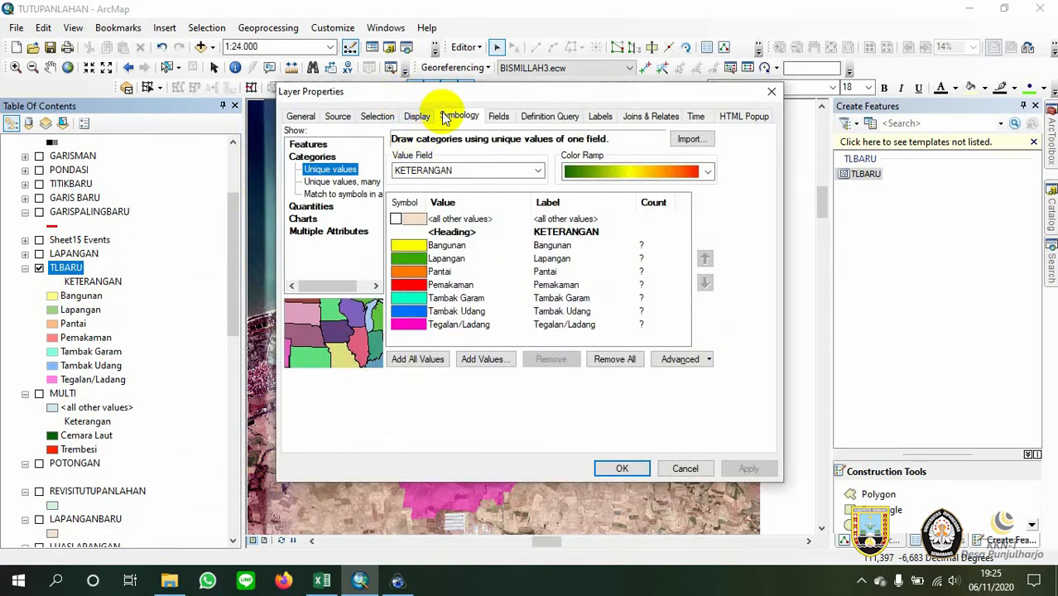
left_click(539, 172)
left_click(539, 171)
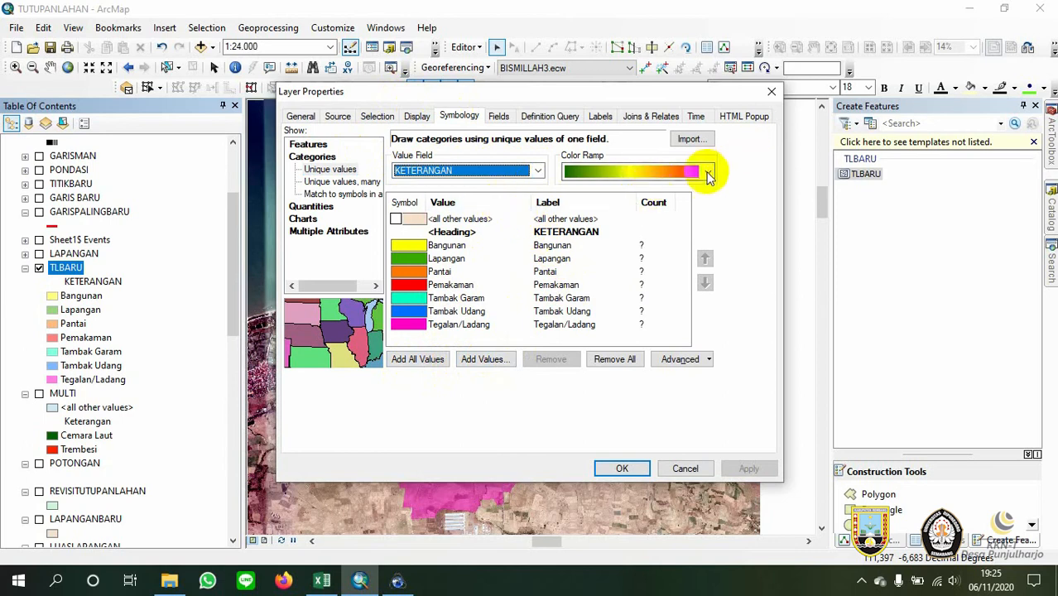
left_click(709, 175)
left_click(709, 175)
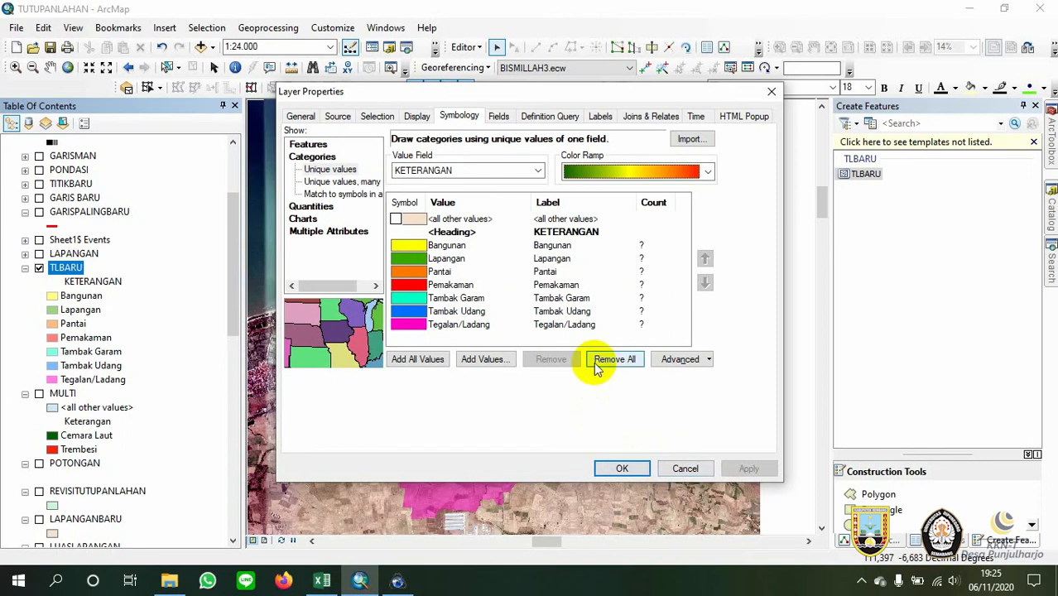
left_click(619, 470)
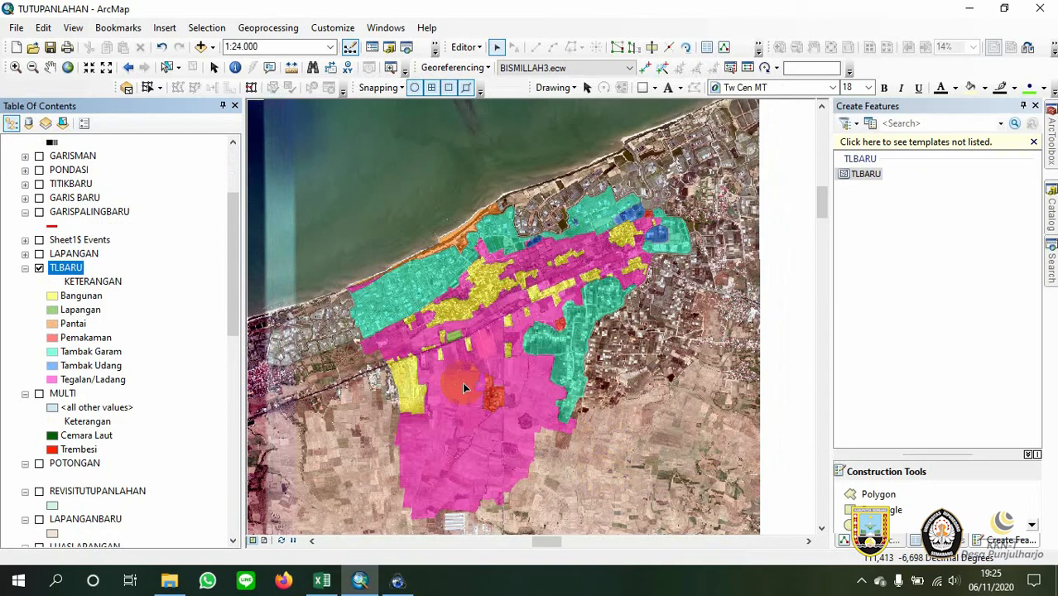
Switch to the page layout and enlarge the map in its data frame to a scale of 1:5.000
left_click(264, 542)
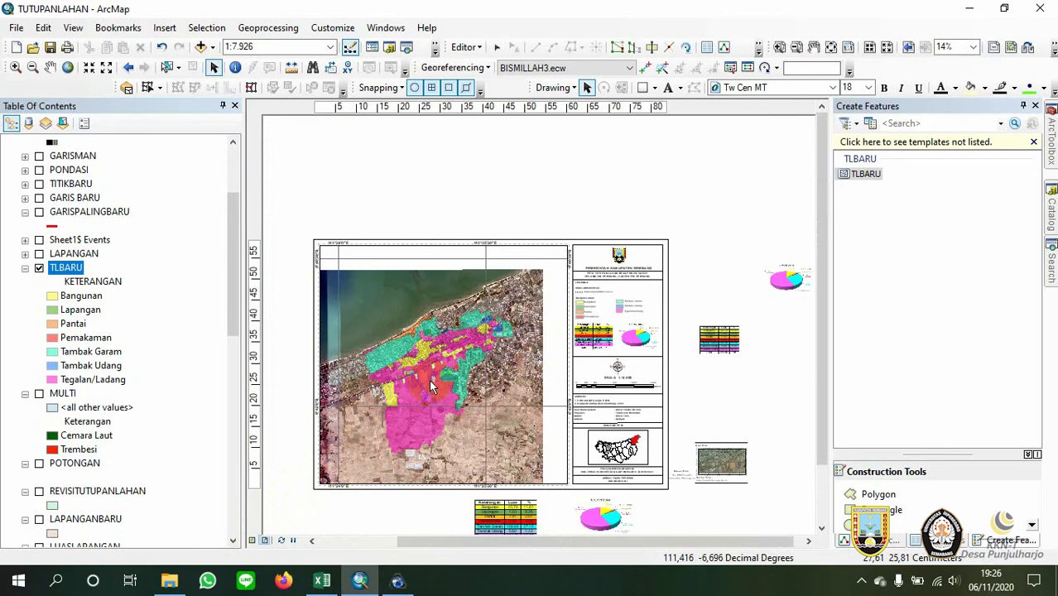
left_click_drag(441, 391, 448, 372)
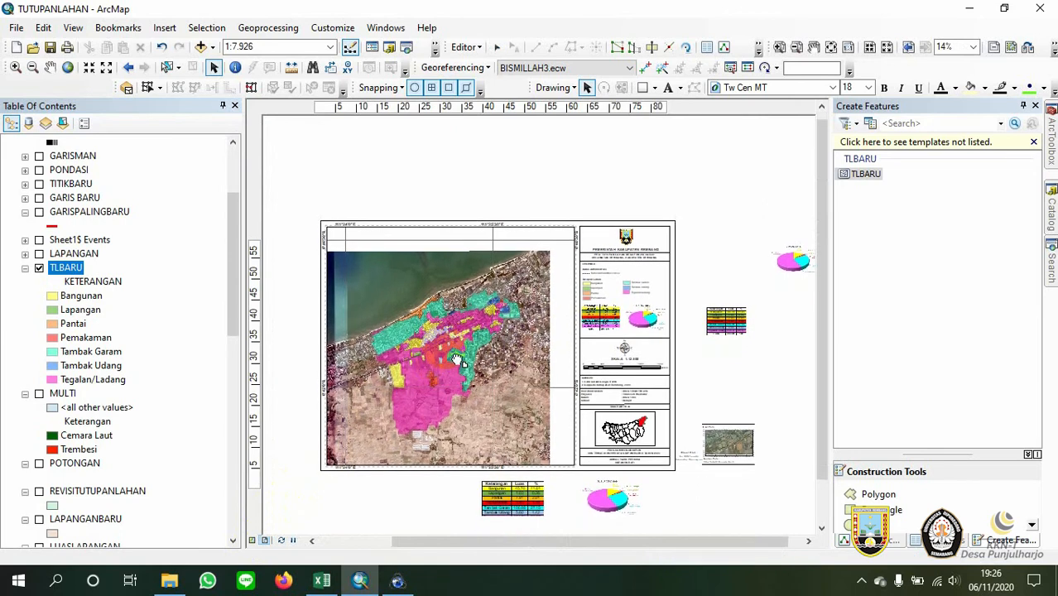
scroll(454, 326, "up", 5)
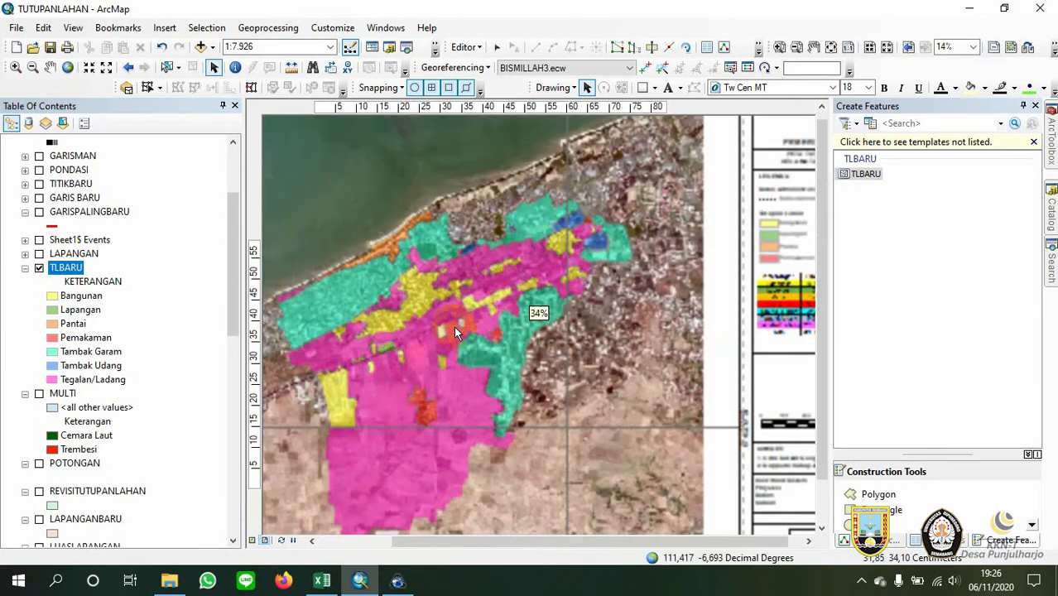
scroll(453, 326, "down", 5)
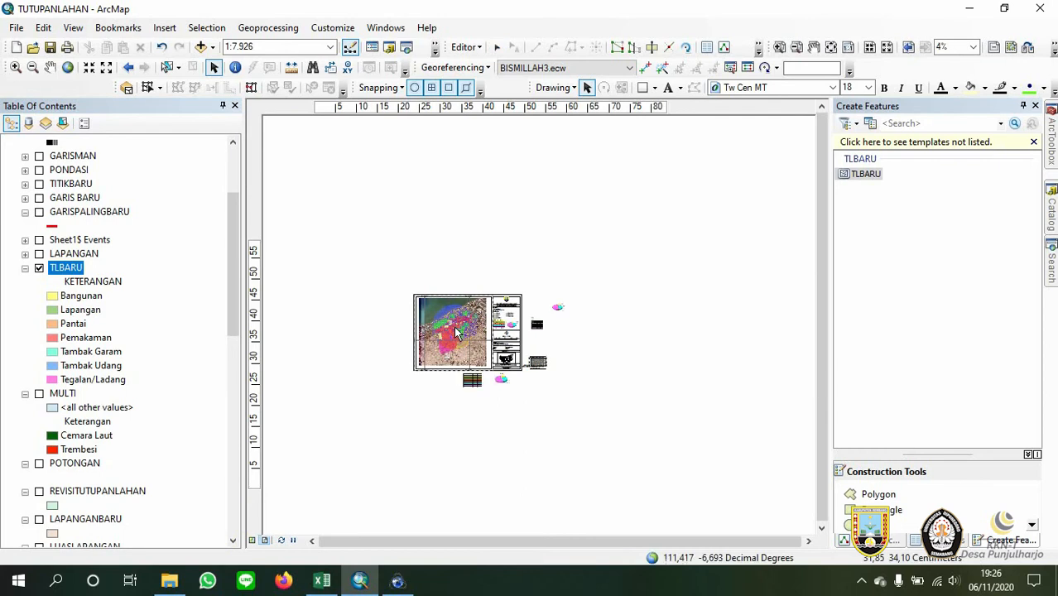
scroll(456, 332, "up", 3)
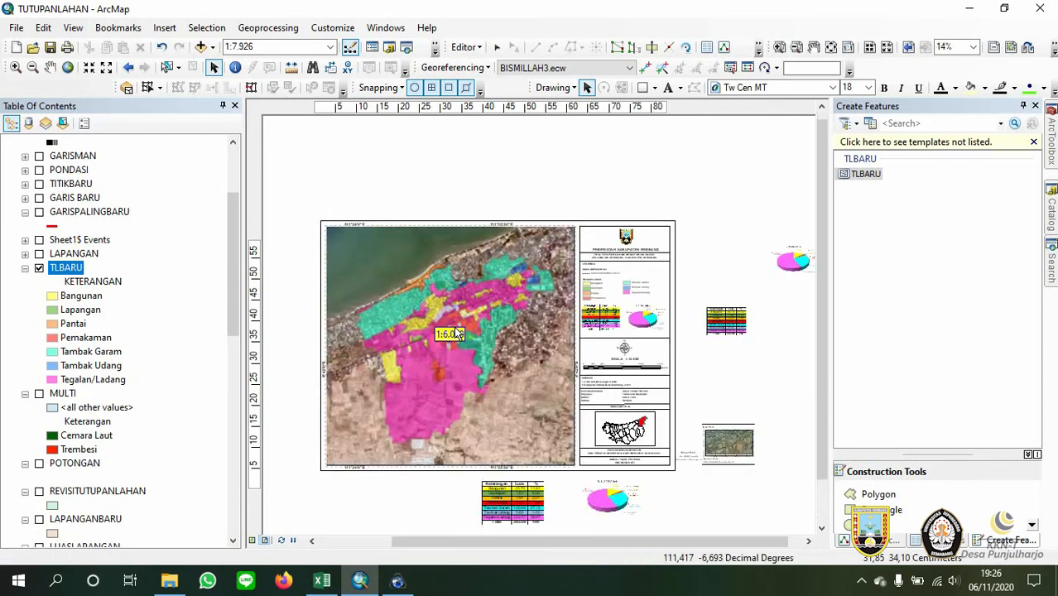
scroll(454, 333, "up", 1)
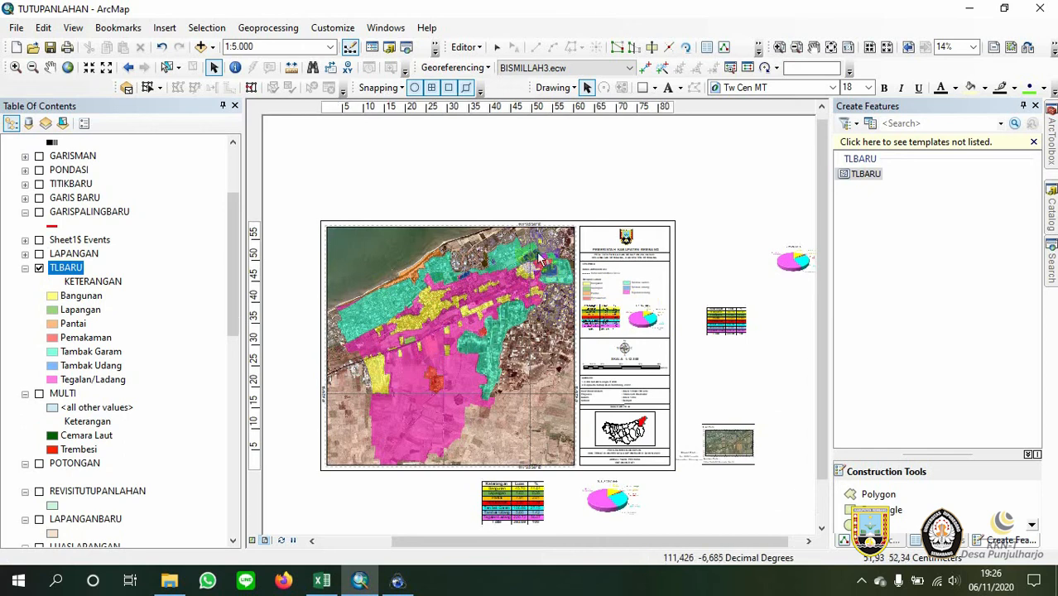
scroll(631, 271, "up", 3)
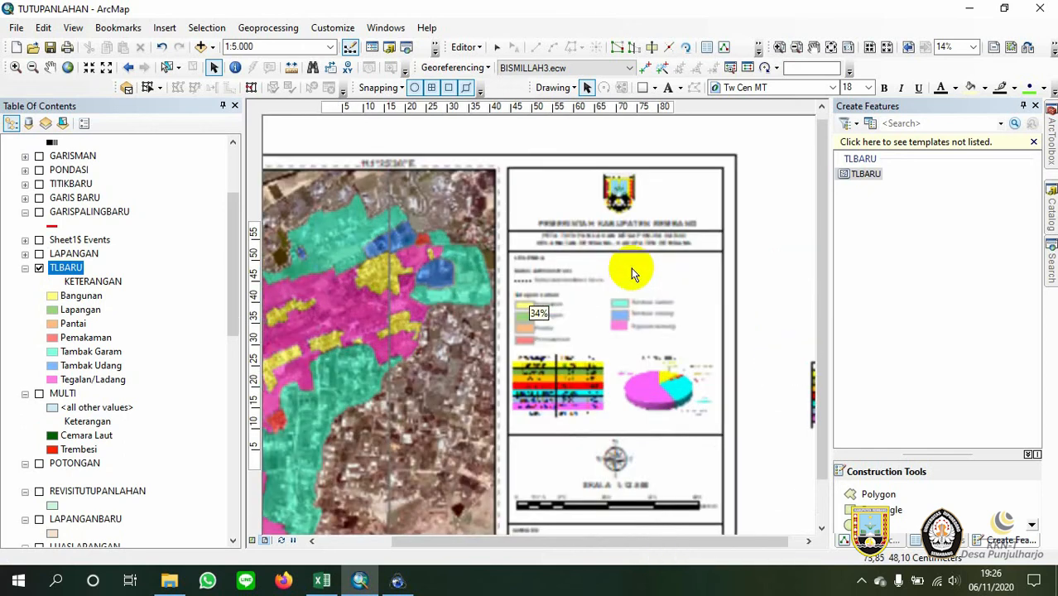
scroll(631, 268, "down", 4)
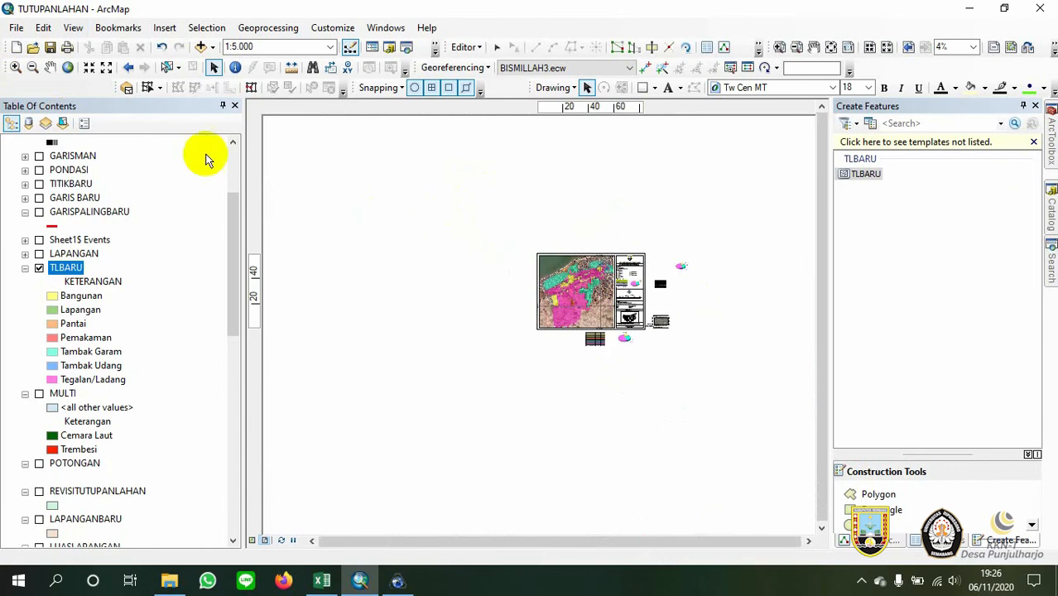
left_click(15, 30)
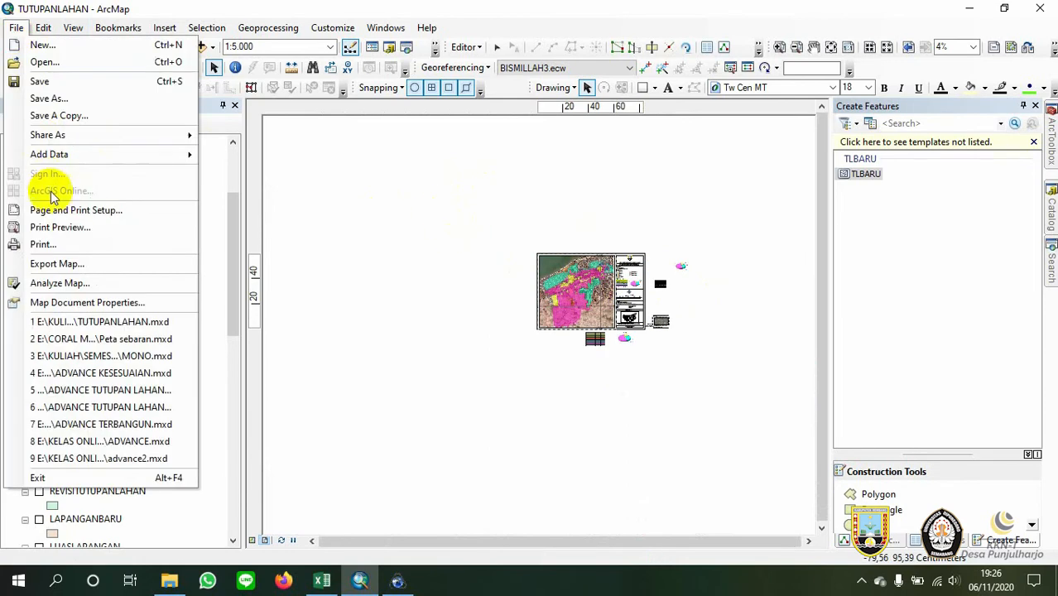
left_click(71, 265)
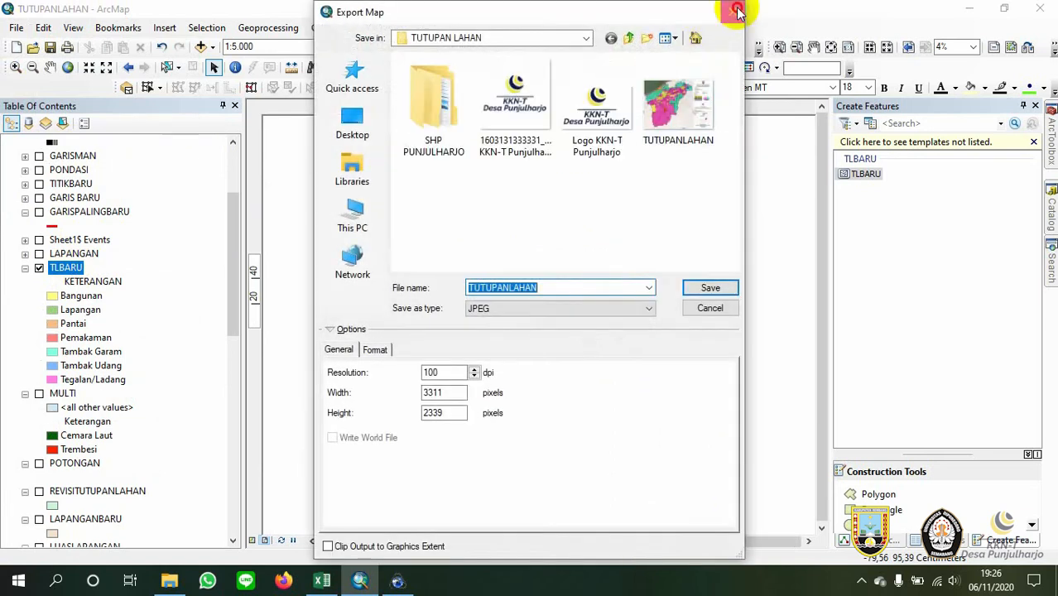
left_click(732, 10)
Examine the printer paper sizes and the standard map page sizes such as A1 in Page and Print Setup, and cancel it
left_click(12, 28)
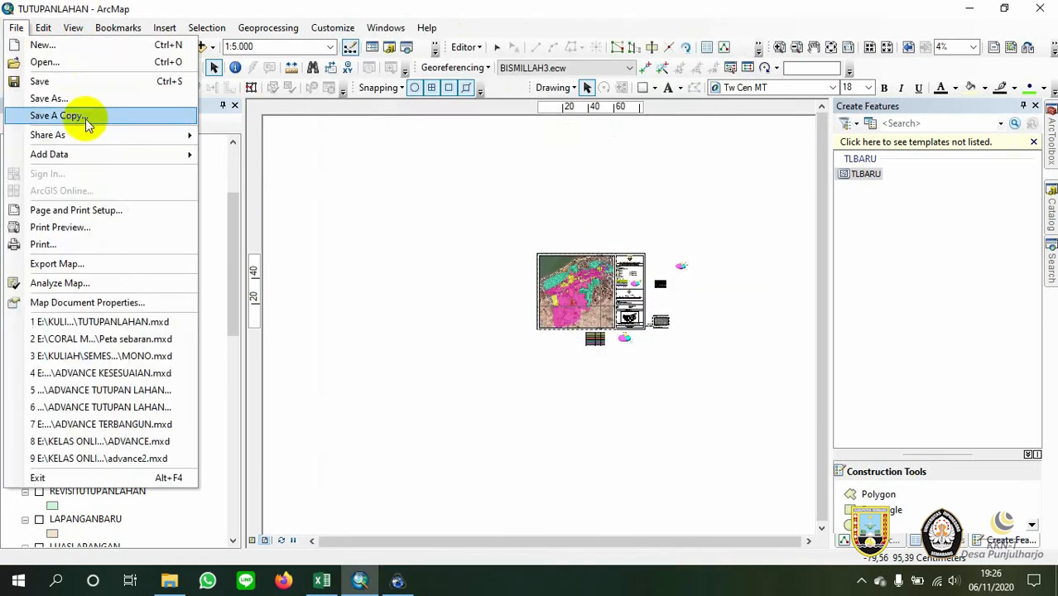
left_click(103, 210)
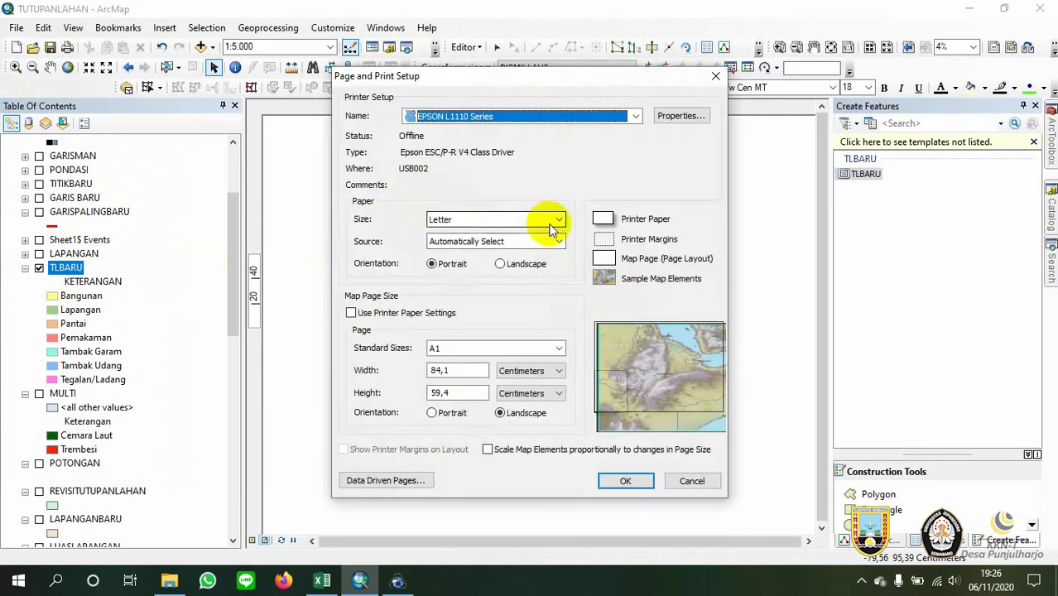
left_click(558, 220)
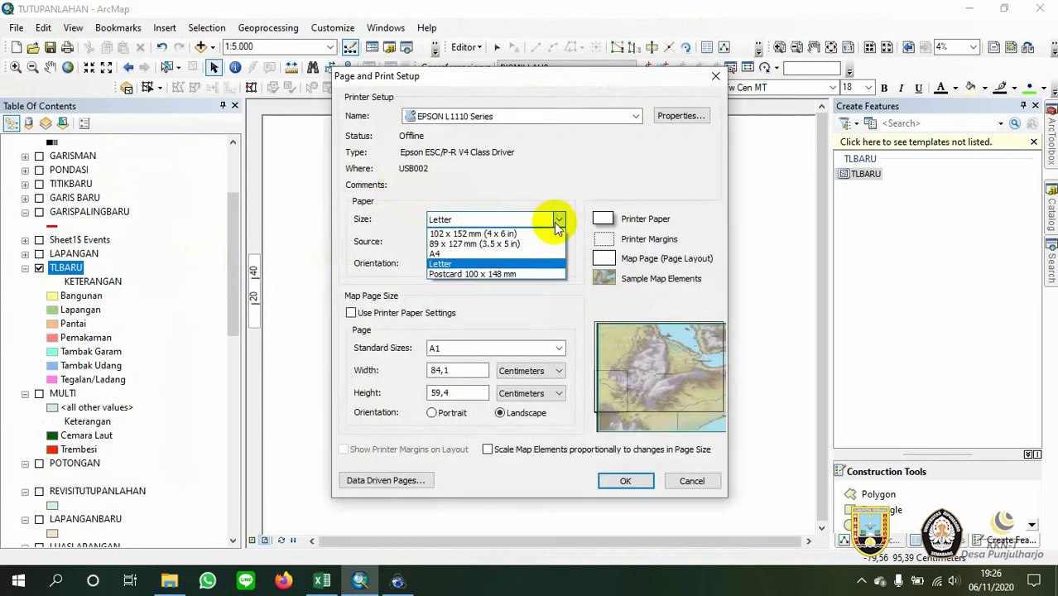
left_click(556, 224)
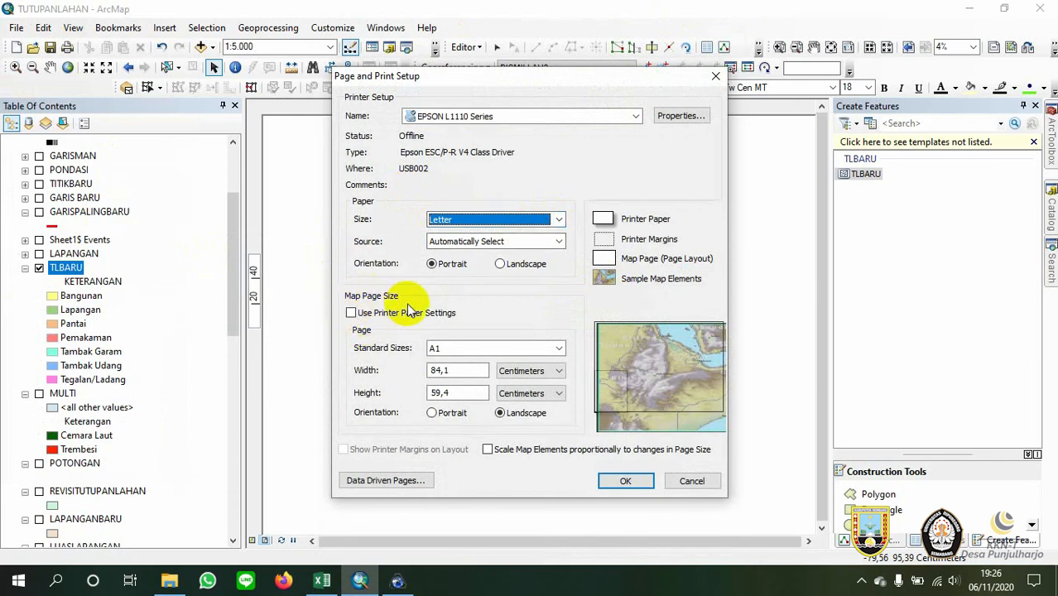
left_click(544, 349)
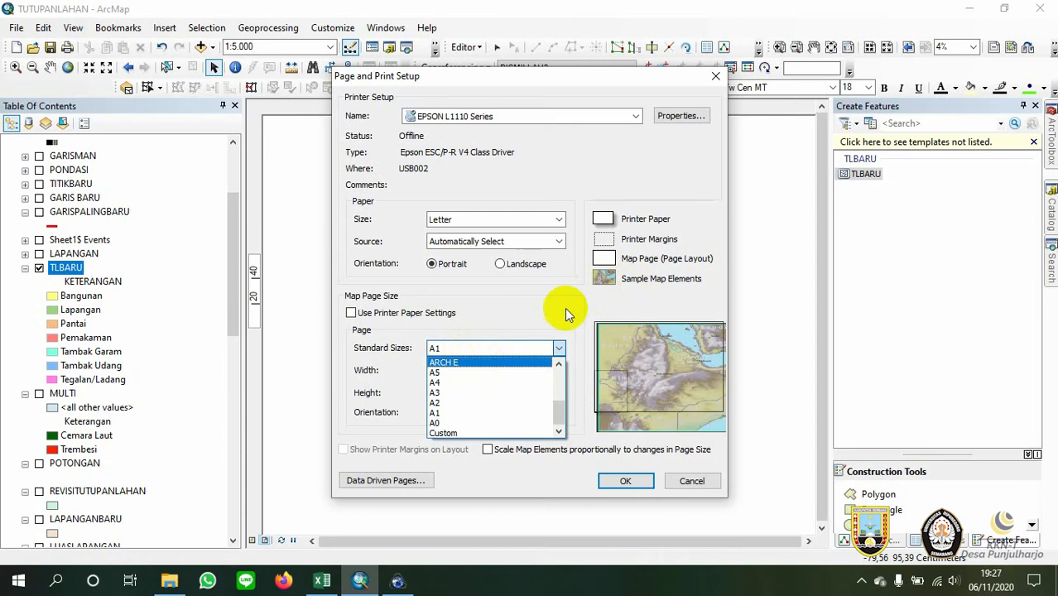
left_click(479, 411)
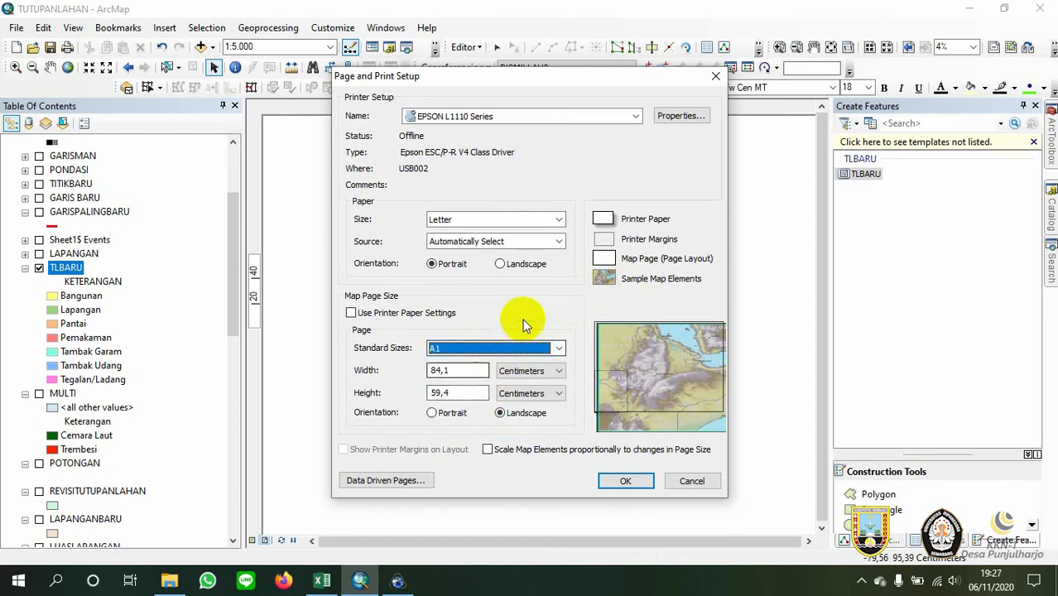
left_click(690, 483)
Draw a rectangle about 22 cm wide and 60 cm high just outside the layout page, beside the legend column
scroll(609, 286, "down", 4)
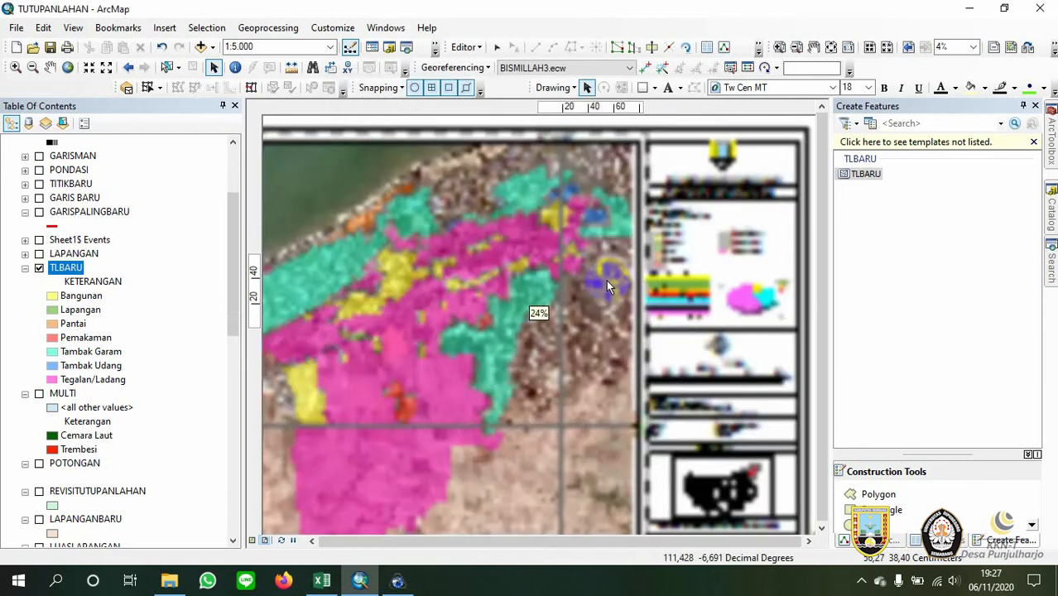
scroll(606, 280, "up", 3)
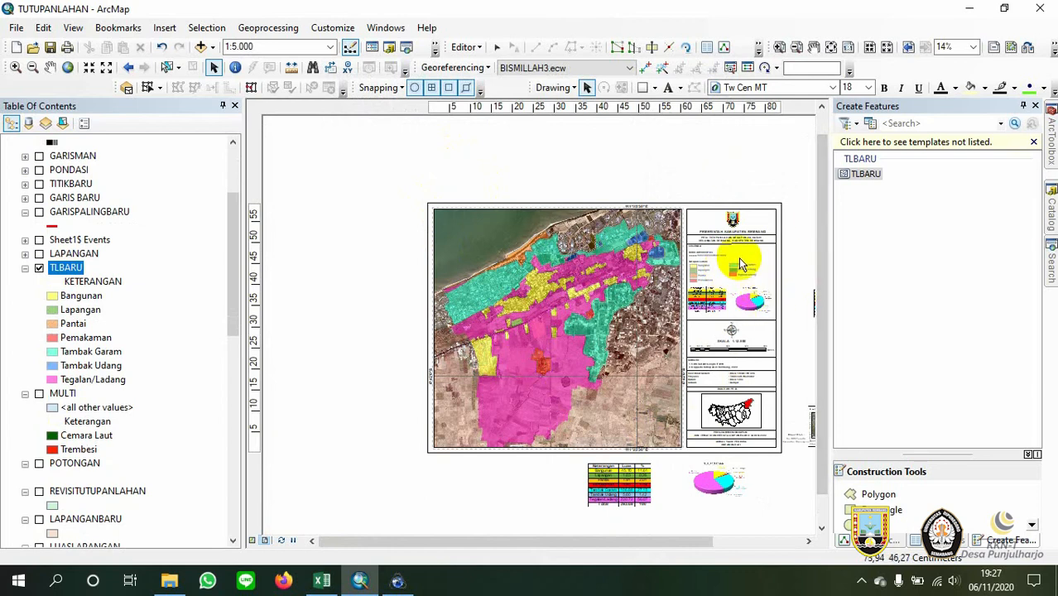
scroll(740, 259, "up", 4)
scroll(746, 192, "down", 4)
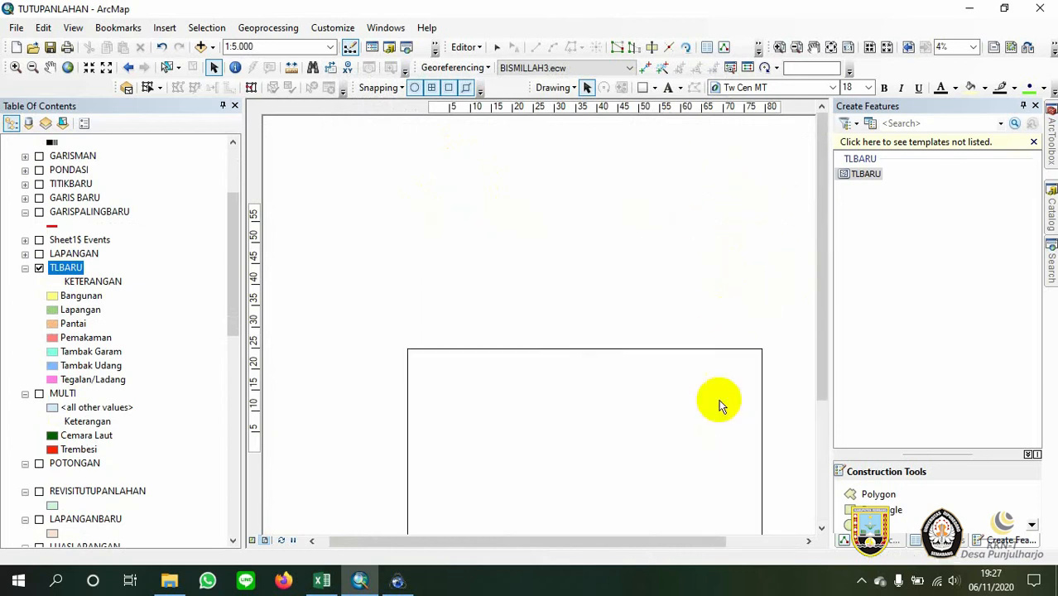
left_click_drag(736, 443, 683, 282)
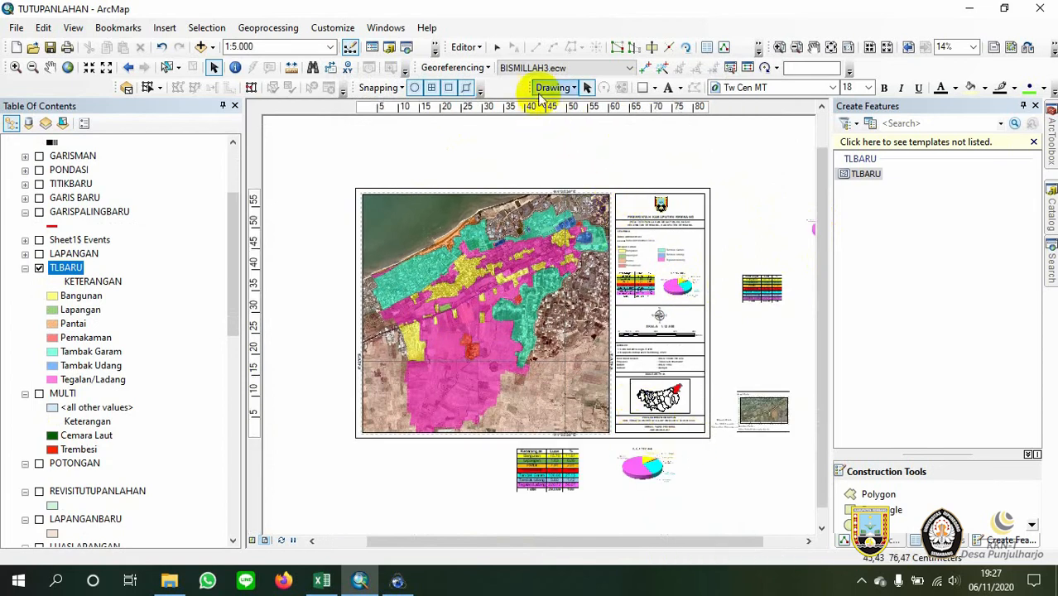
left_click(644, 87)
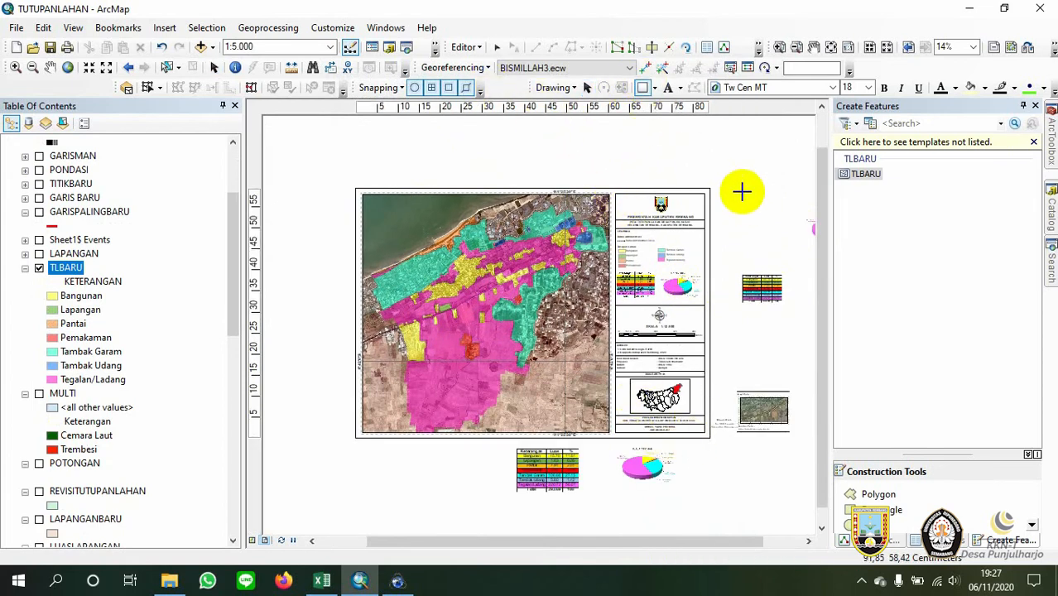
left_click_drag(719, 197, 811, 451)
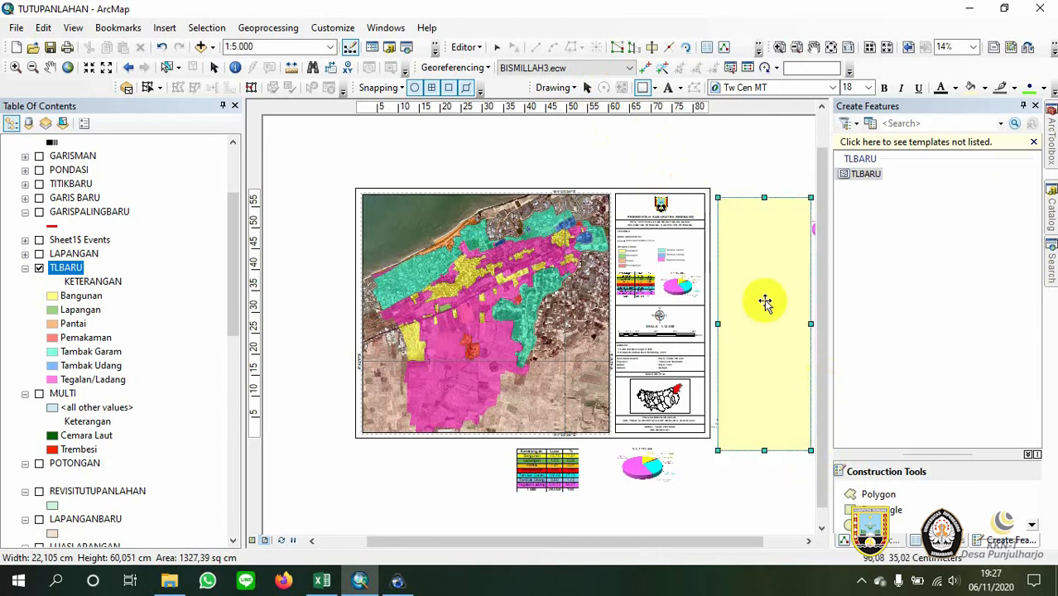
Try a no-color fill and a black outline on the rectangle beside the layout page, and cancel the changes
double_click(752, 222)
left_click(476, 218)
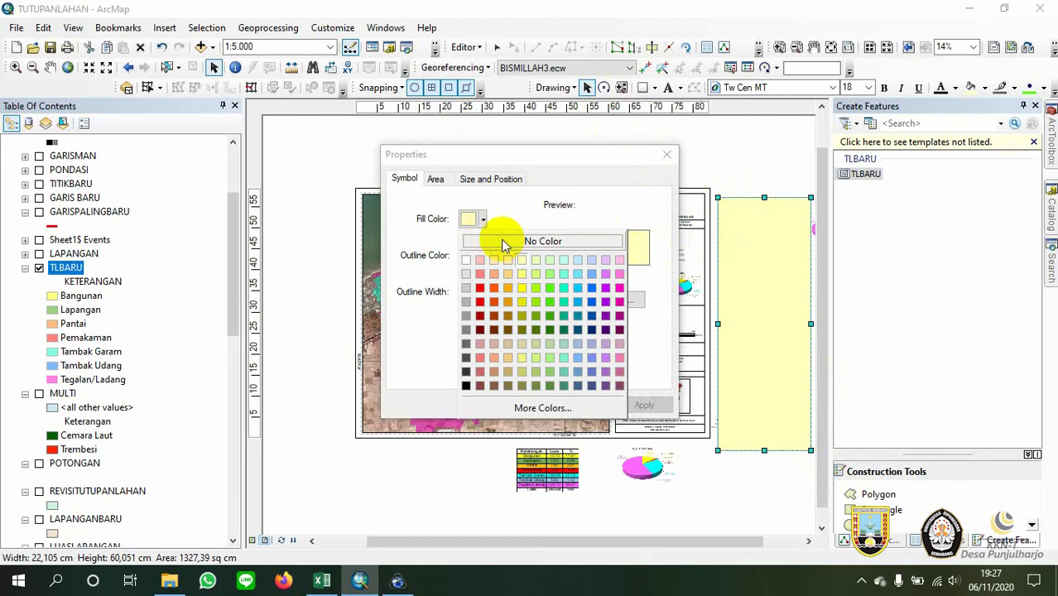
left_click(503, 242)
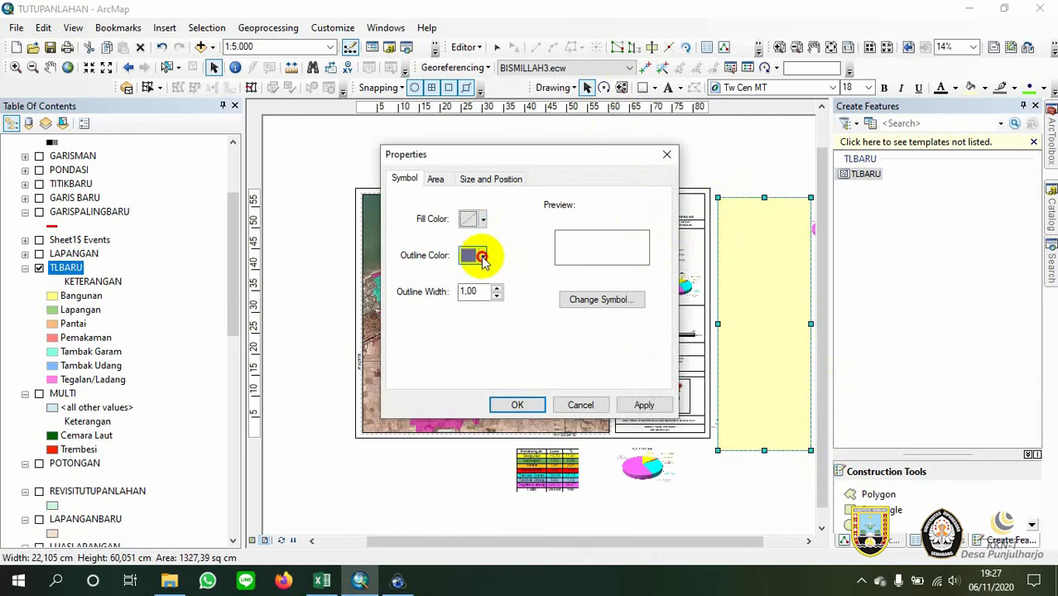
left_click(482, 259)
left_click(466, 409)
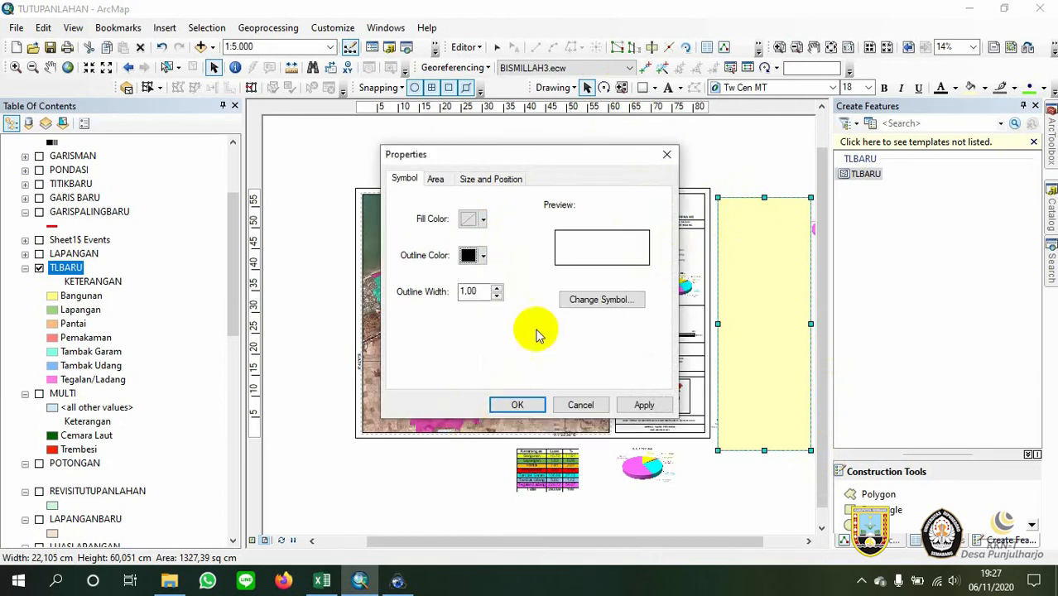
left_click(586, 404)
Delete the yellow rectangle outside the layout page
right_click(777, 221)
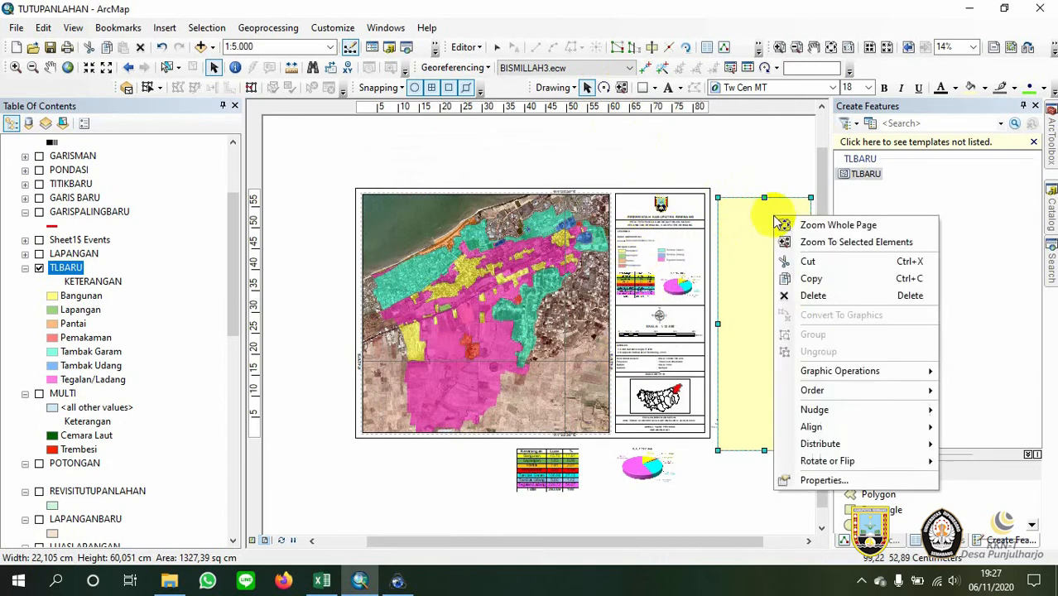
left_click(789, 295)
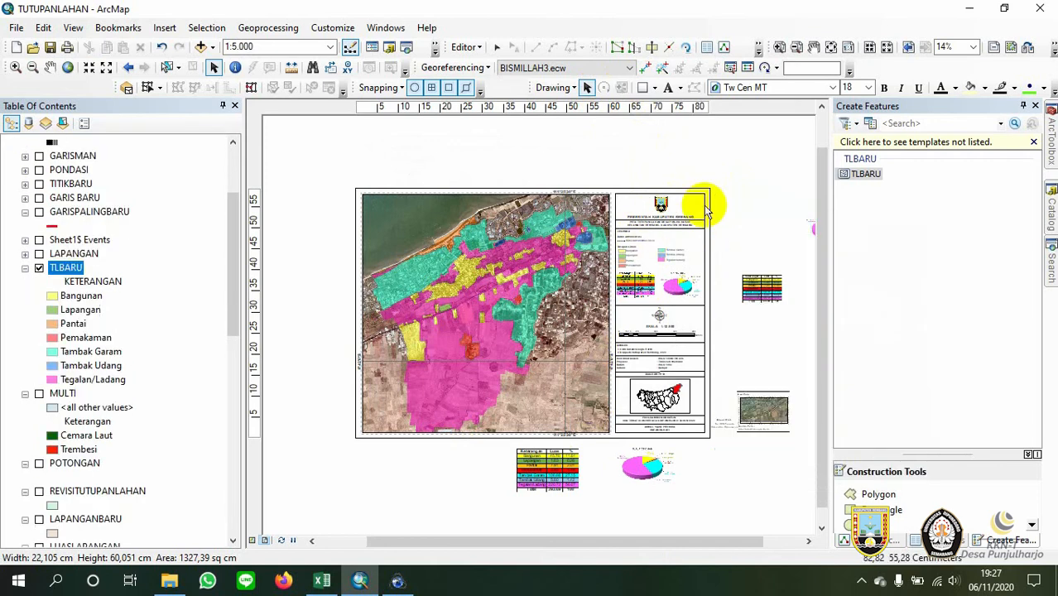
Examine the Kabupaten Rembang logo and the PEMERINTAH KABUPATEN REMBANG heading at the head of the legend column
scroll(705, 210, "up", 2)
scroll(694, 213, "up", 2)
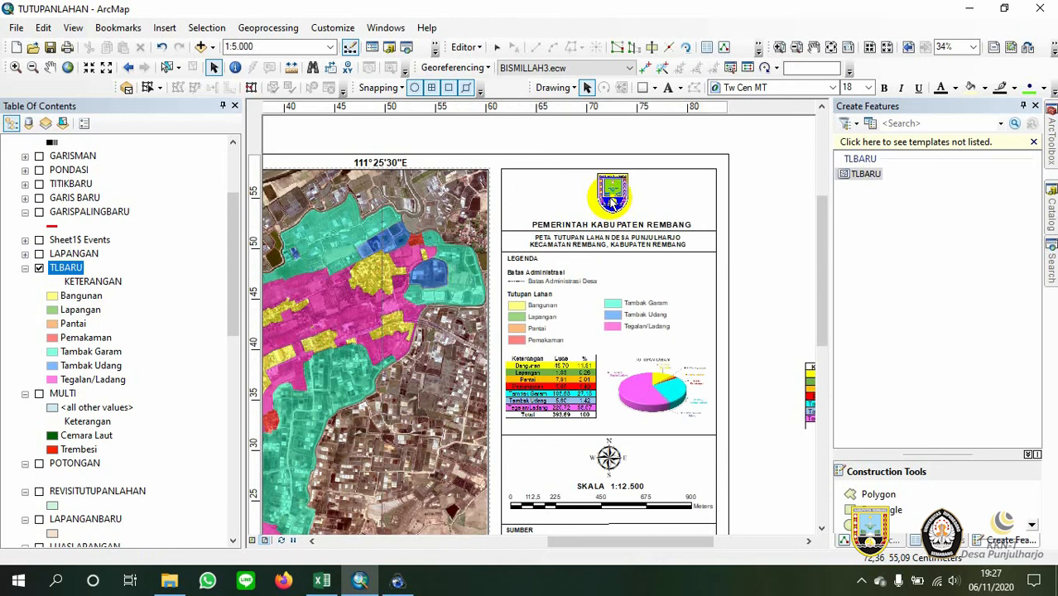
left_click(612, 201)
scroll(612, 201, "up", 3)
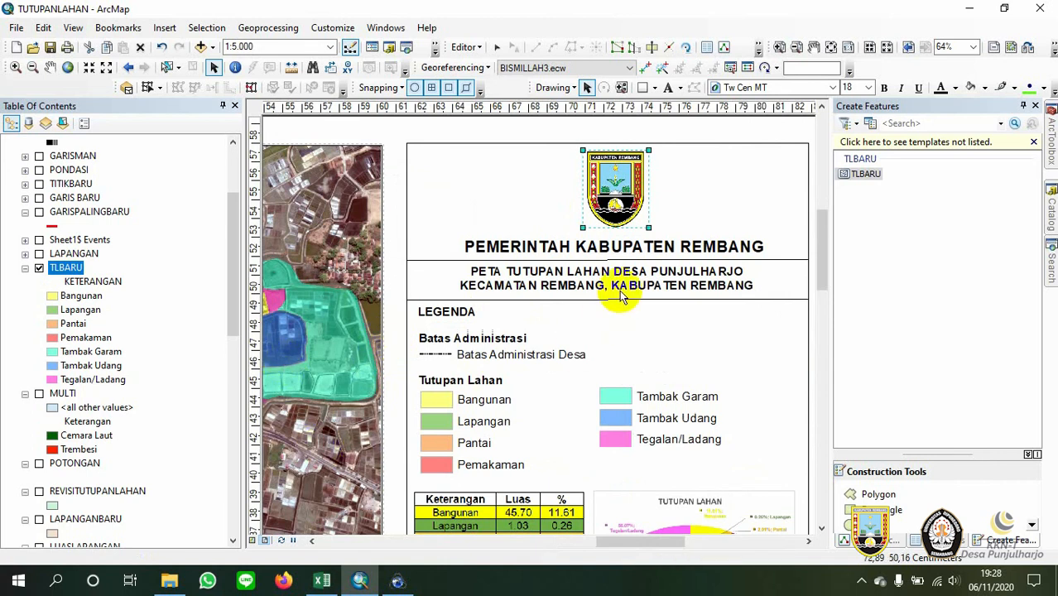
left_click(707, 186)
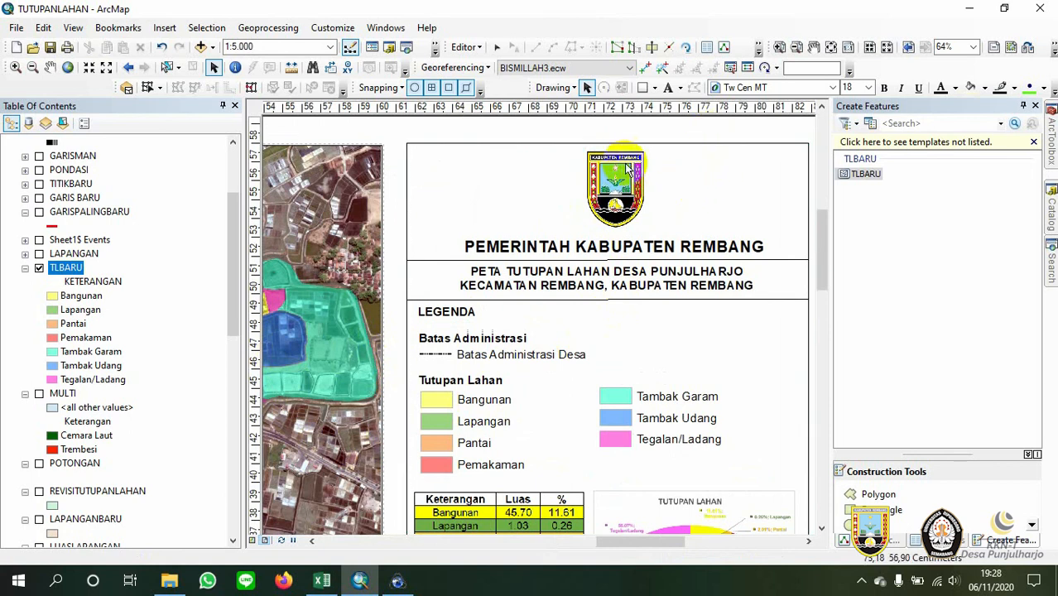
left_click(589, 251)
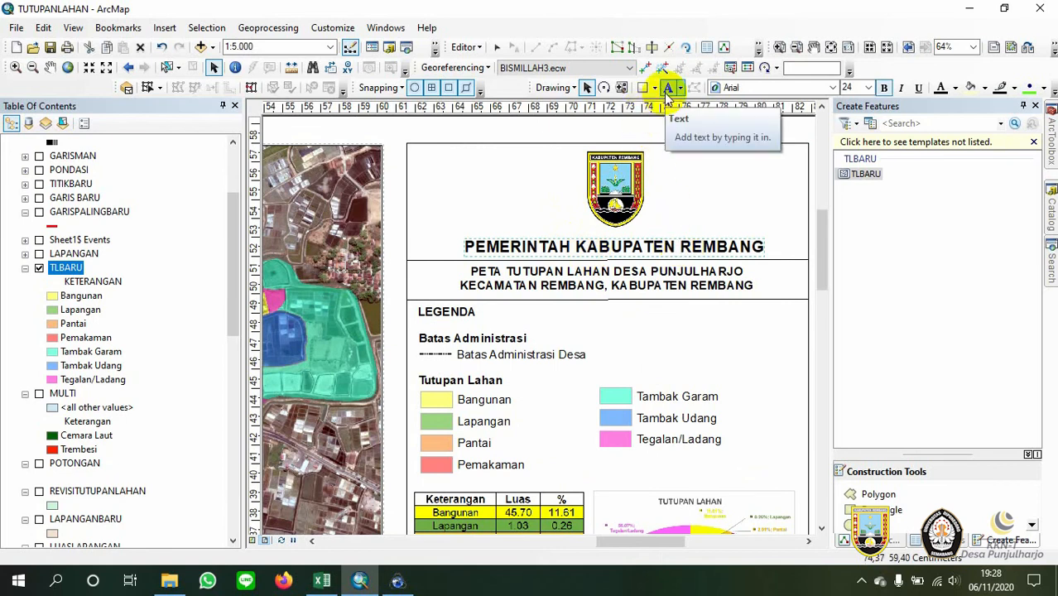
Add the text "pemerintah kabupen rembang" beside the logo in the legend column
left_click(669, 90)
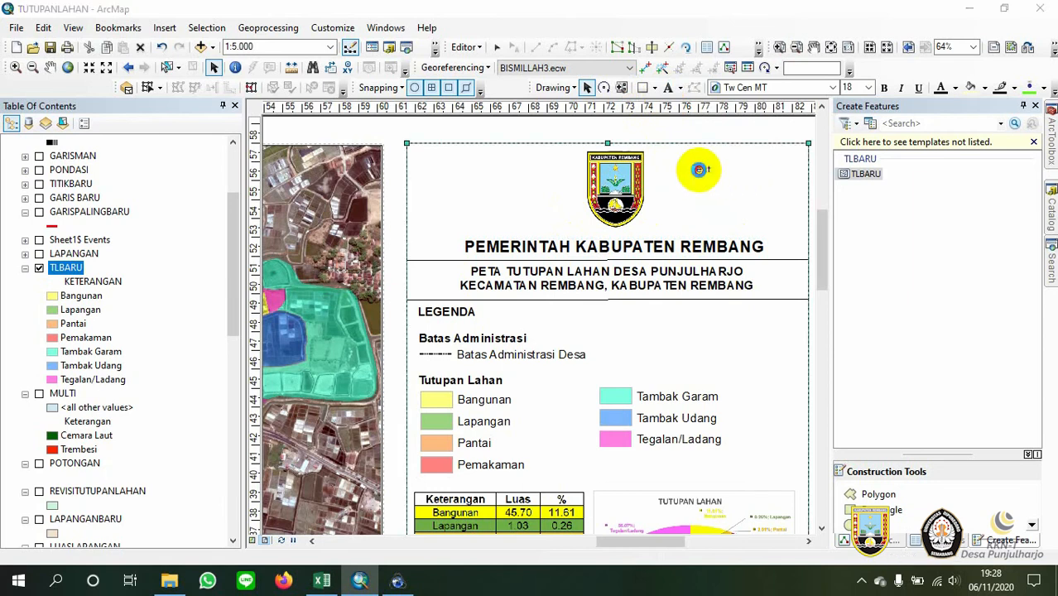
double_click(702, 170)
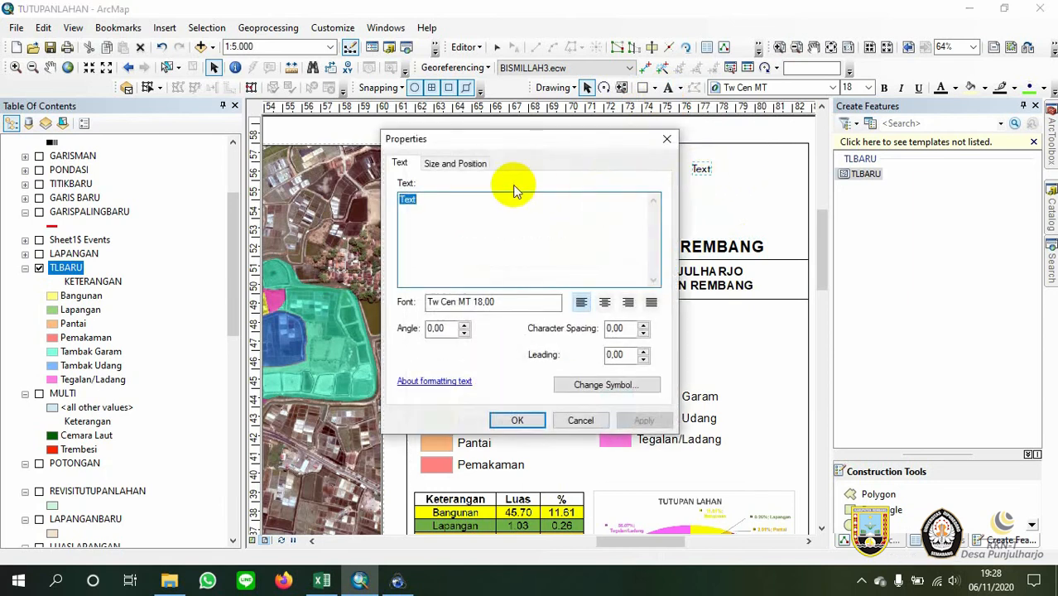
type("pemerin")
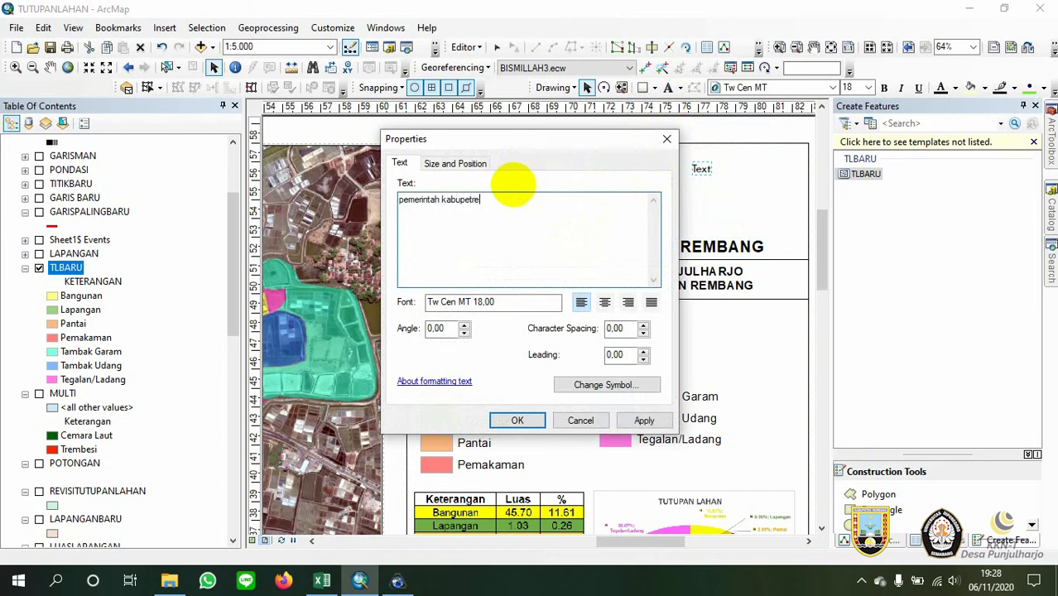
type("tah kabupetr")
key("BackSpace")
key("BackSpace")
type("enn rembang")
left_click(522, 420)
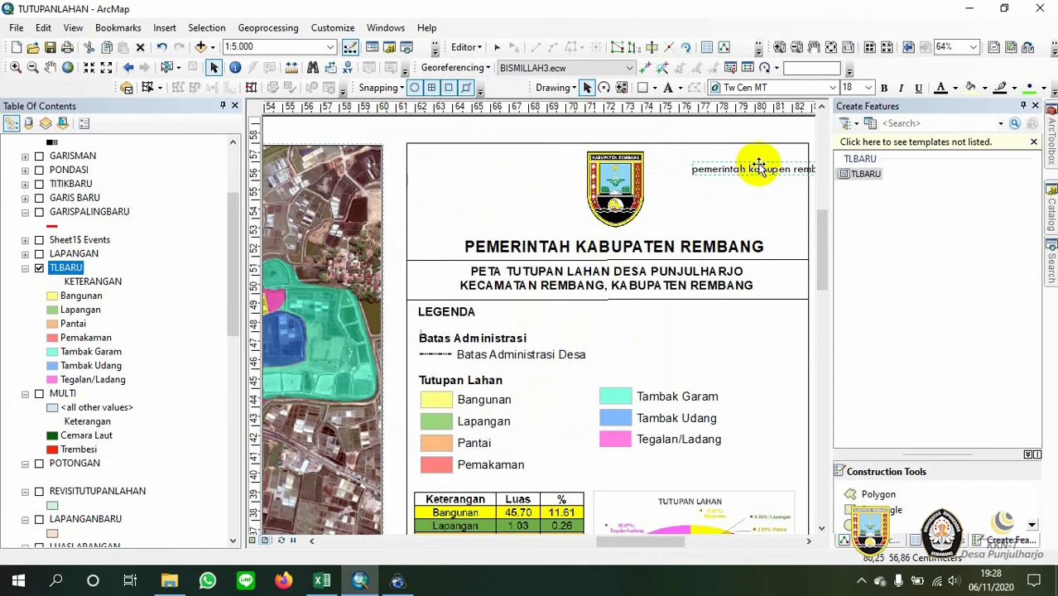
left_click_drag(761, 170, 745, 173)
Look through the font and size choices for the new text beside the logo, and delete that text
left_click(833, 87)
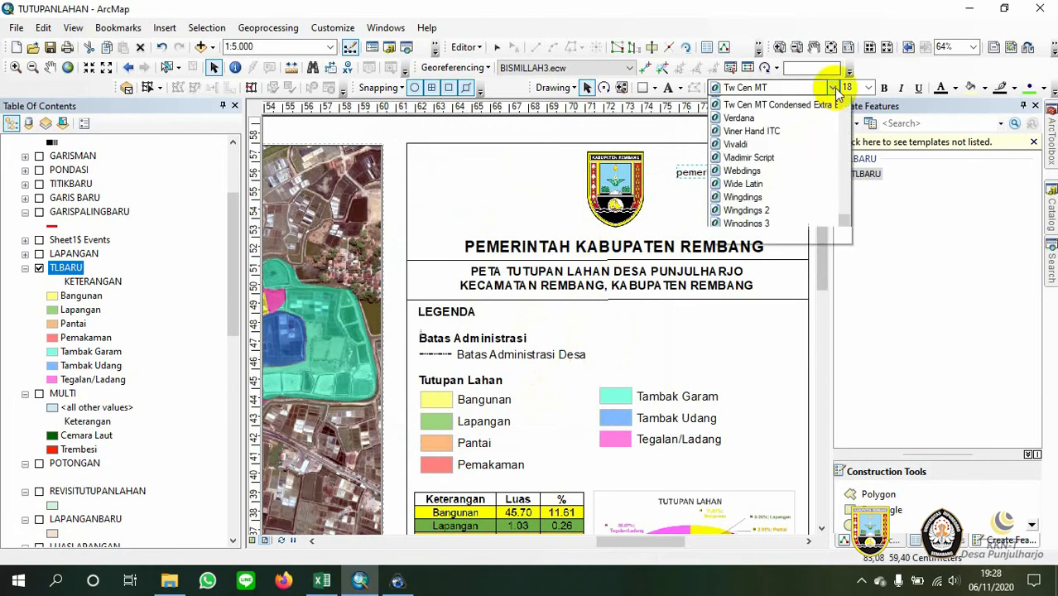
left_click(832, 87)
left_click(868, 87)
left_click(870, 88)
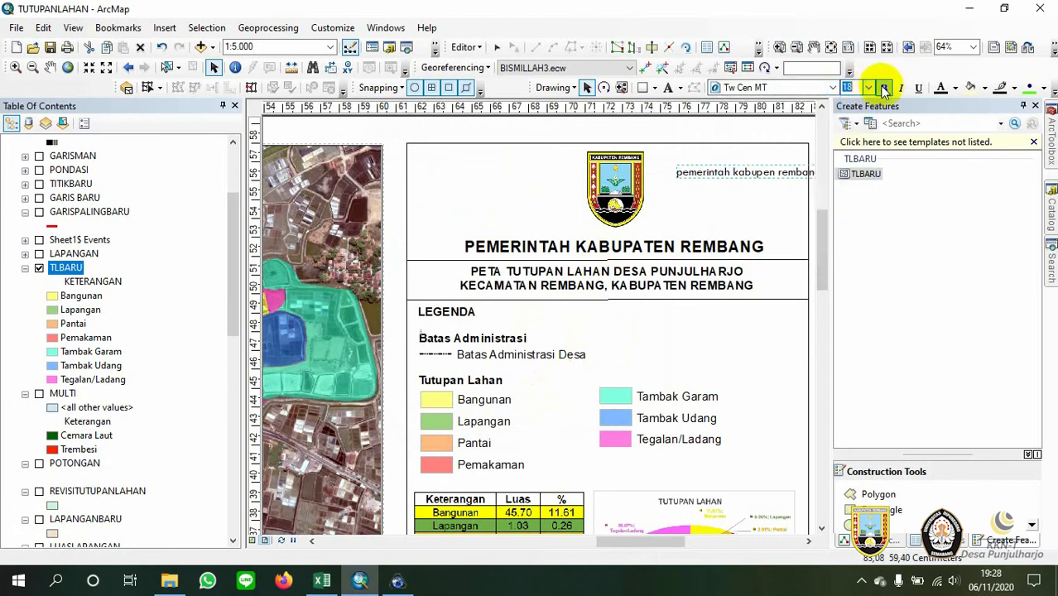
right_click(760, 172)
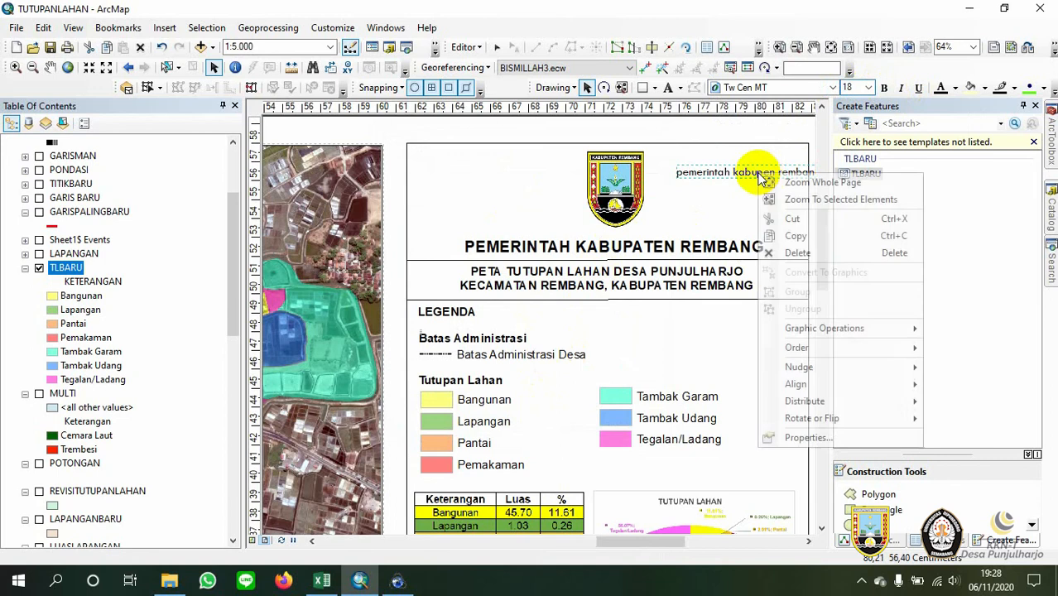
left_click(800, 254)
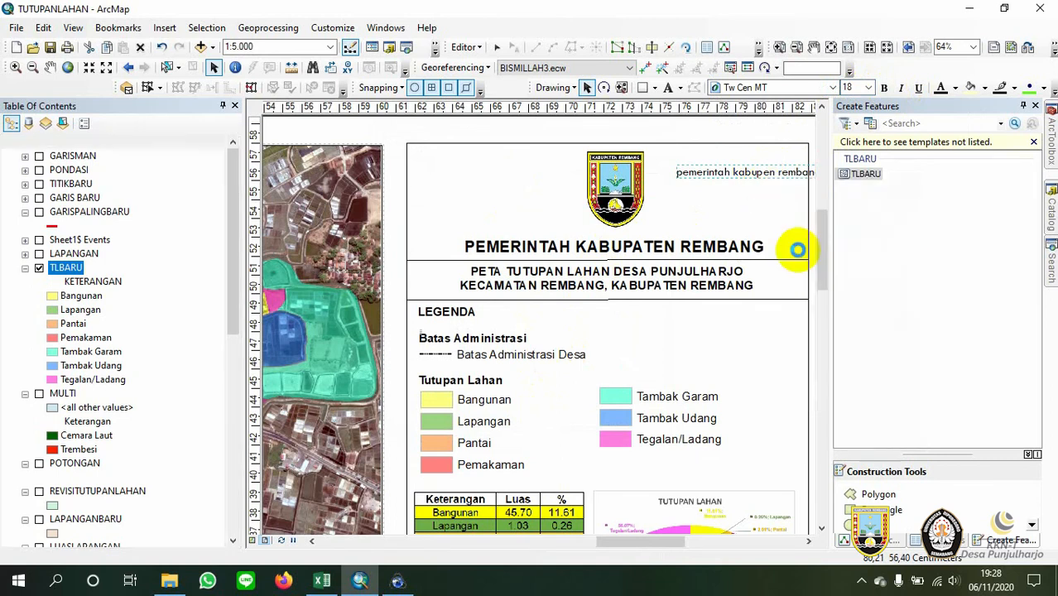
Draw a horizontal line about 21 cm long across the legend column at the height of the logo
left_click(585, 251)
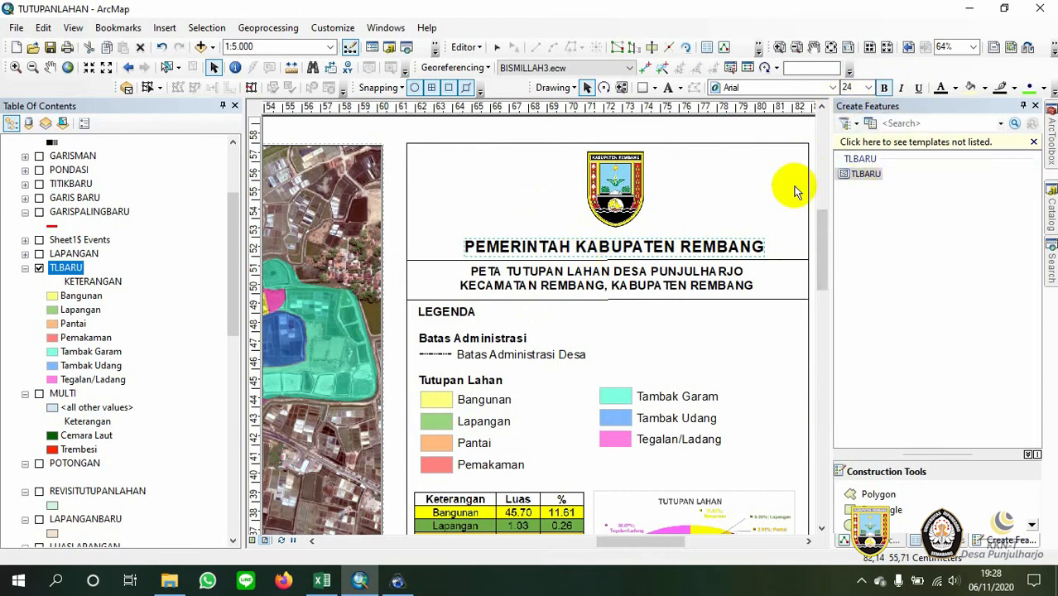
left_click(621, 262)
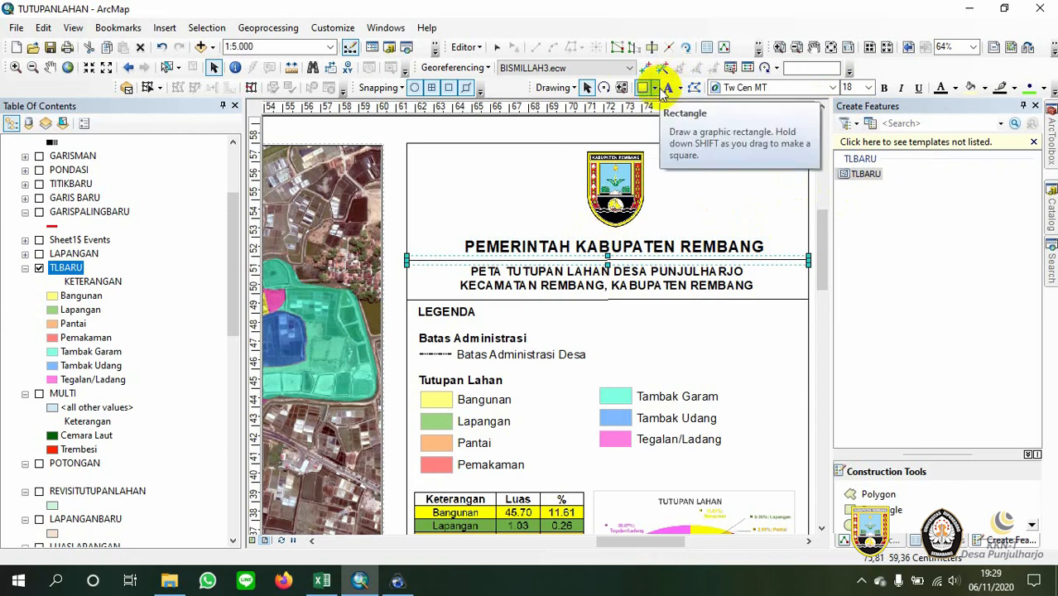
left_click(655, 88)
left_click(680, 171)
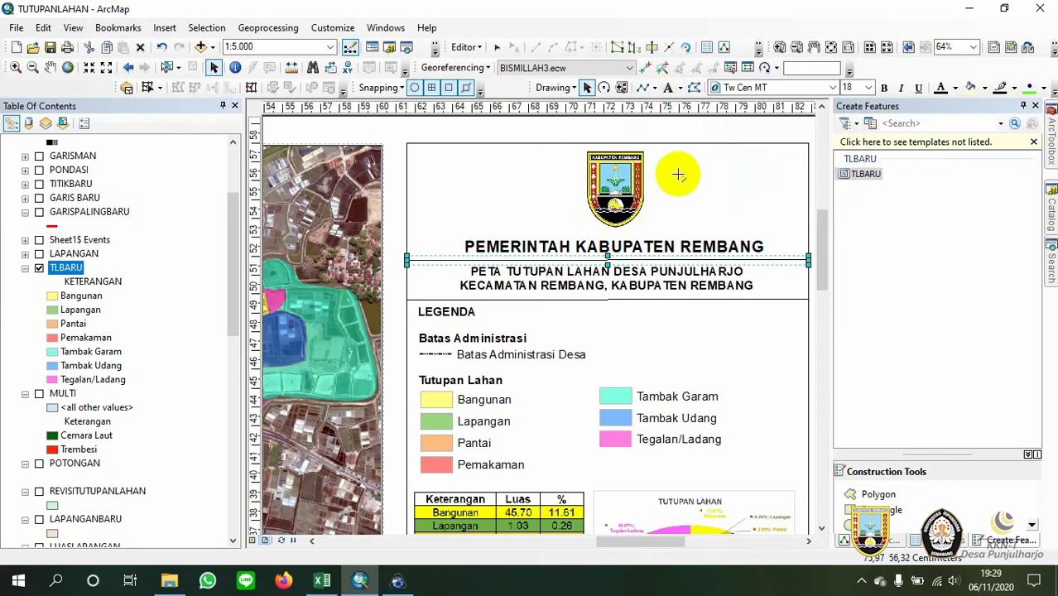
left_click(407, 172)
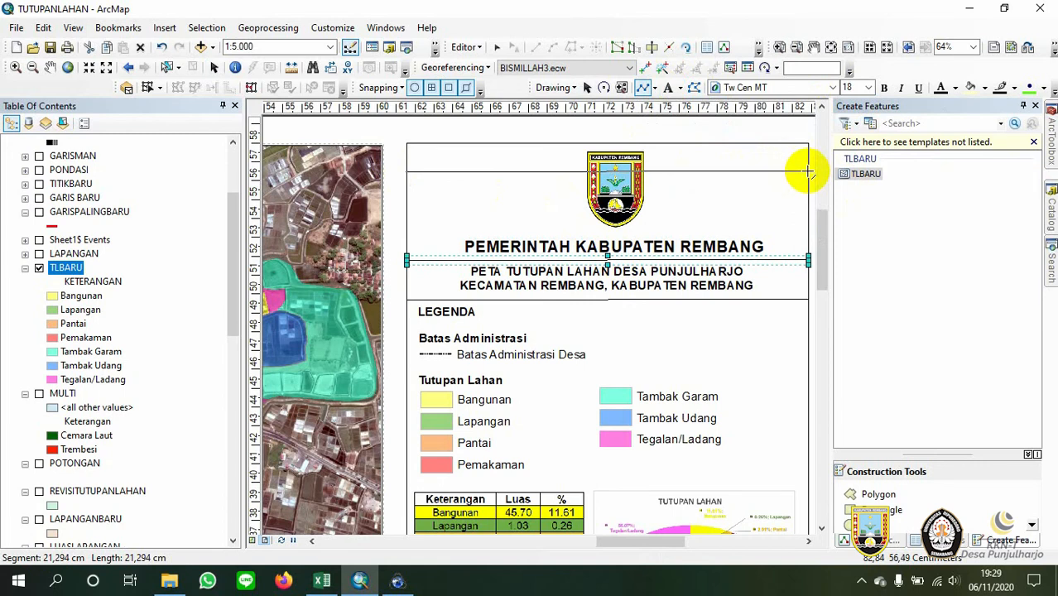
double_click(807, 172)
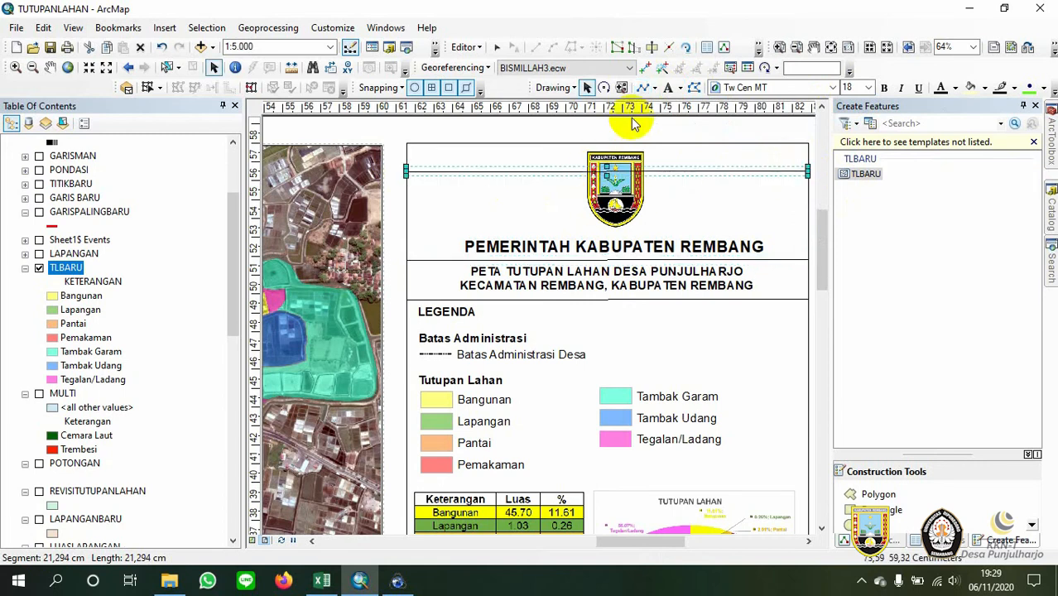
Delete the horizontal line that crosses the logo
left_click(719, 171)
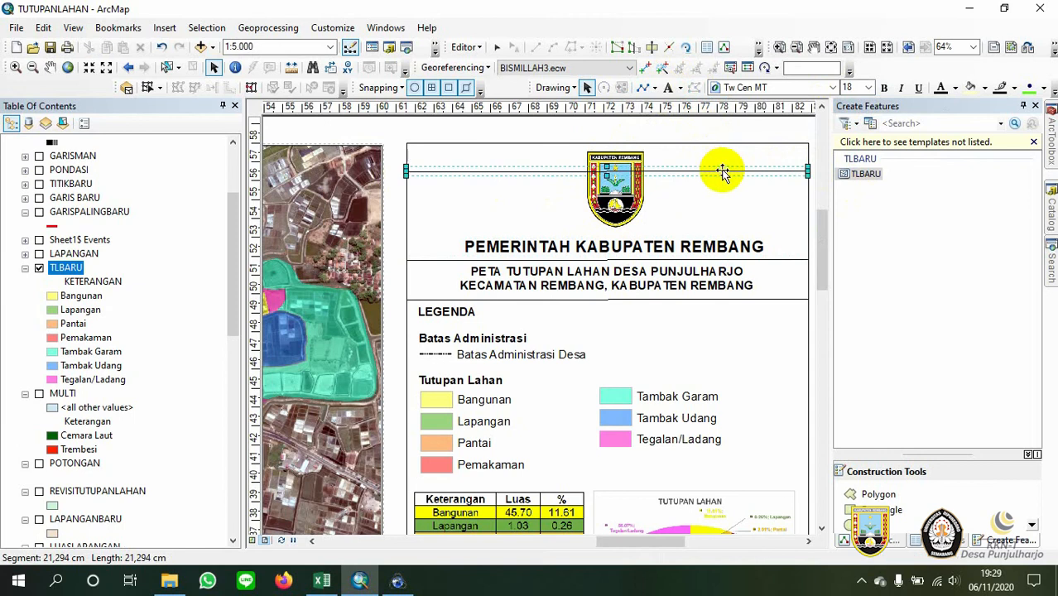
right_click(722, 173)
left_click(762, 250)
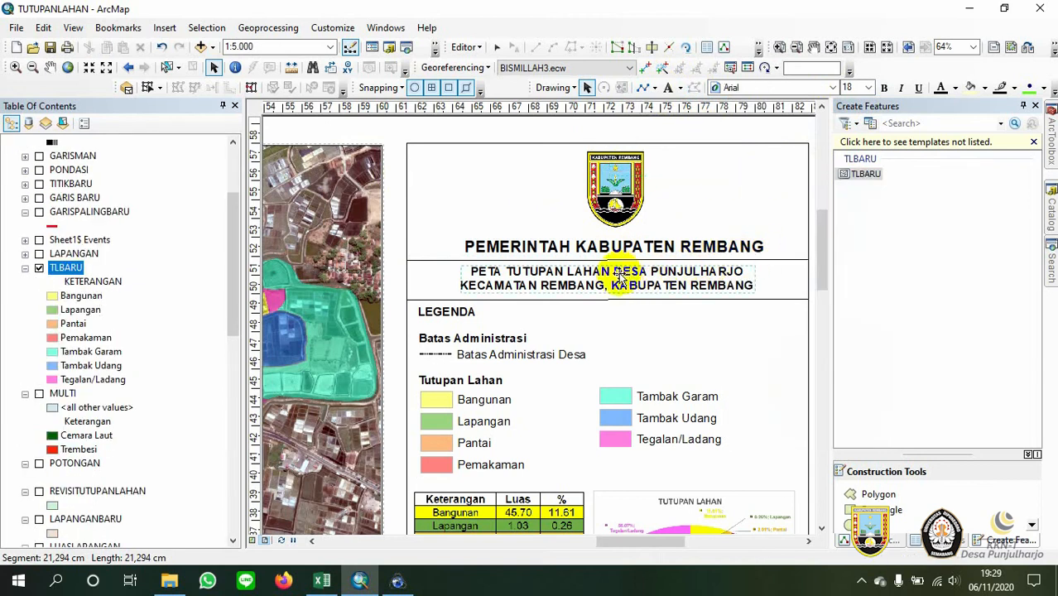
Examine the map title's font size and the column's legend, area table, pie chart, scale bar, source, coordinate system and inset map
left_click(586, 286)
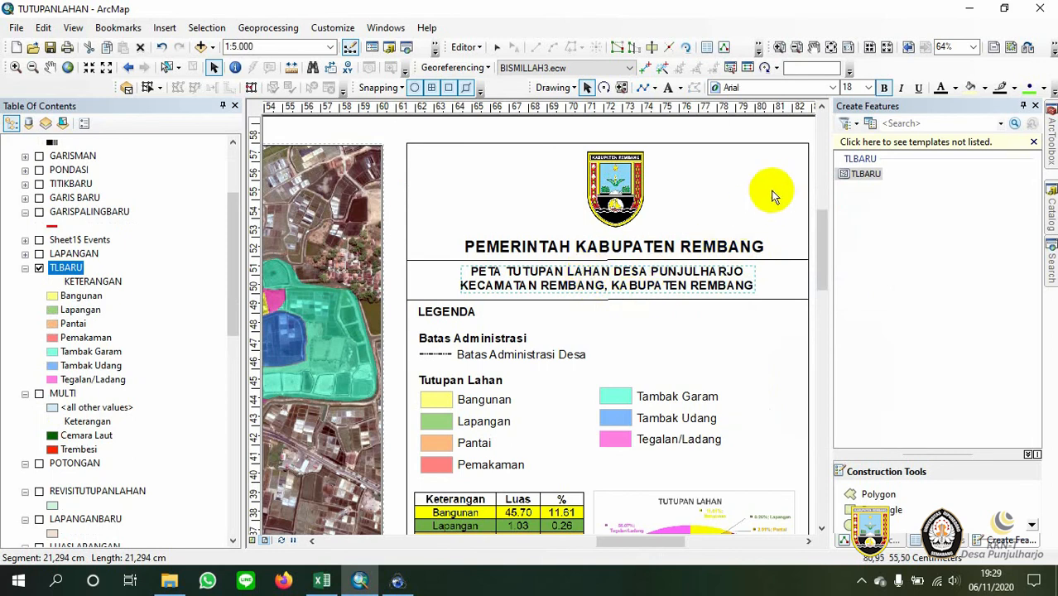
left_click(870, 89)
left_click(869, 88)
scroll(713, 220, "down", 2)
scroll(713, 220, "up", 2)
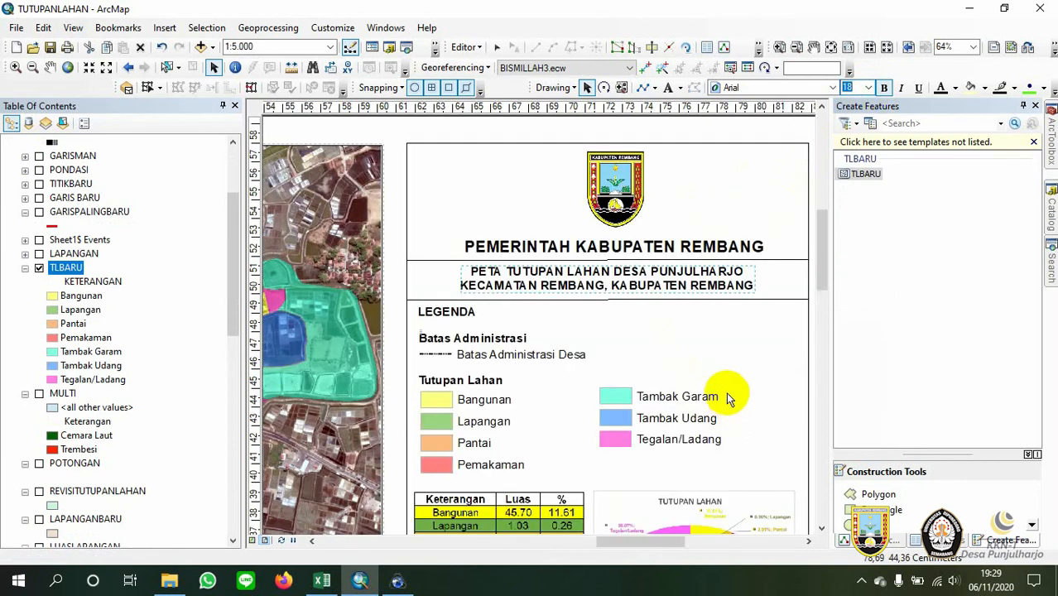
scroll(745, 332, "down", 2)
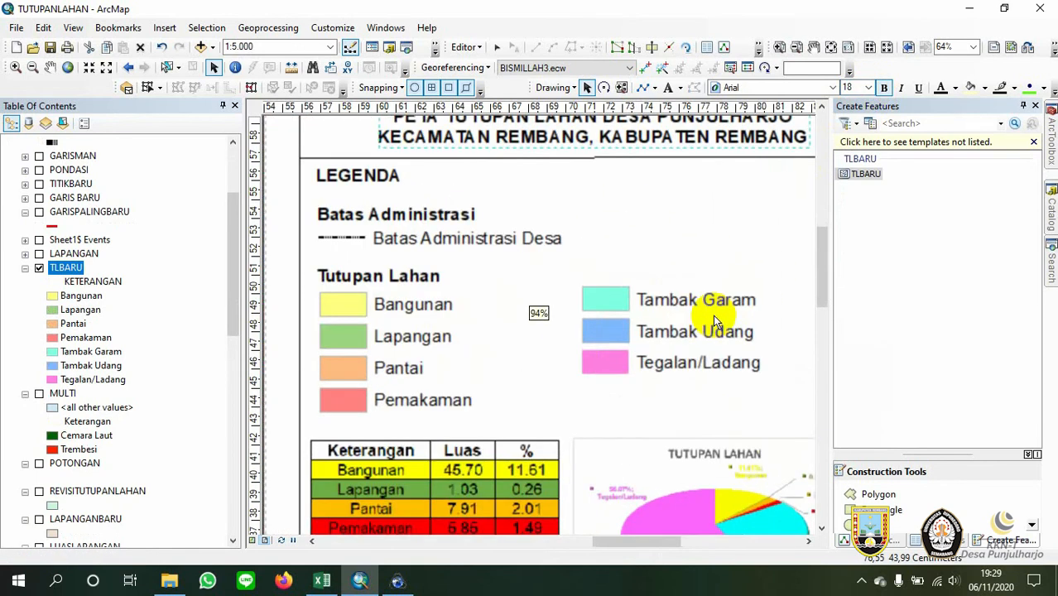
scroll(713, 315, "up", 4)
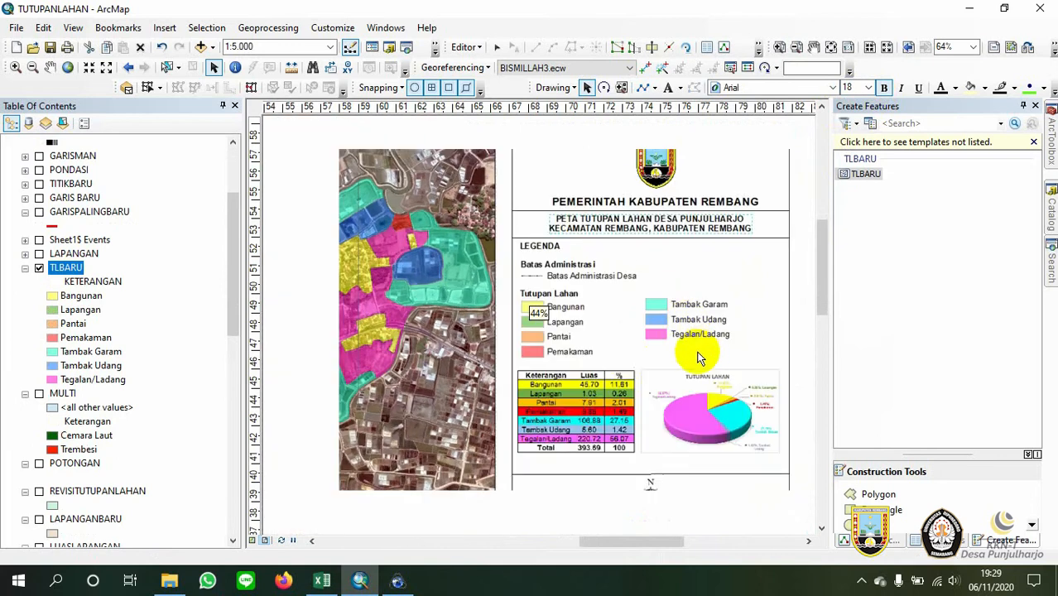
left_click_drag(714, 390, 716, 266)
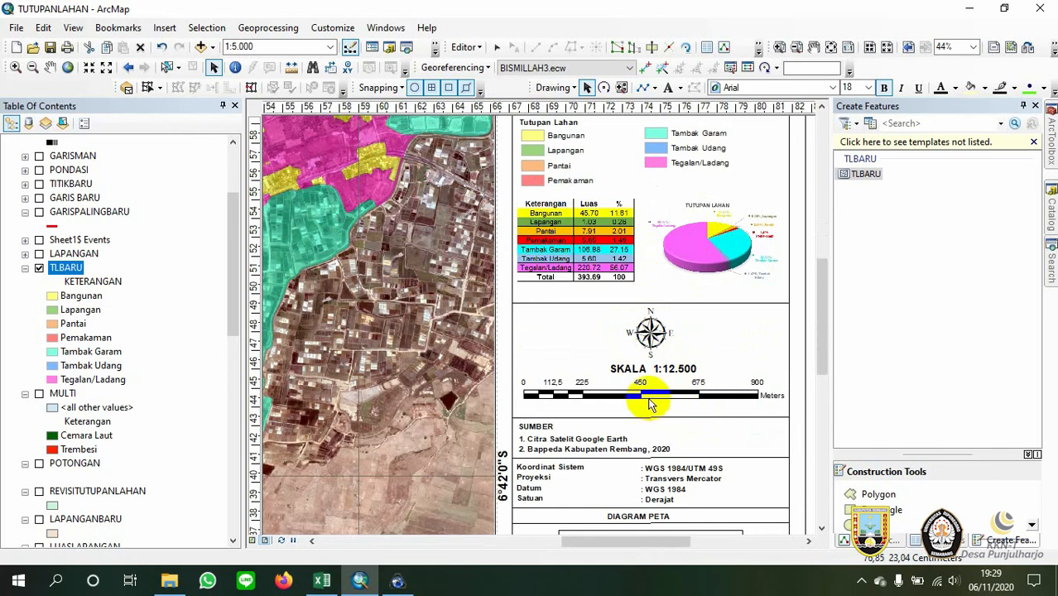
left_click_drag(667, 461, 685, 319)
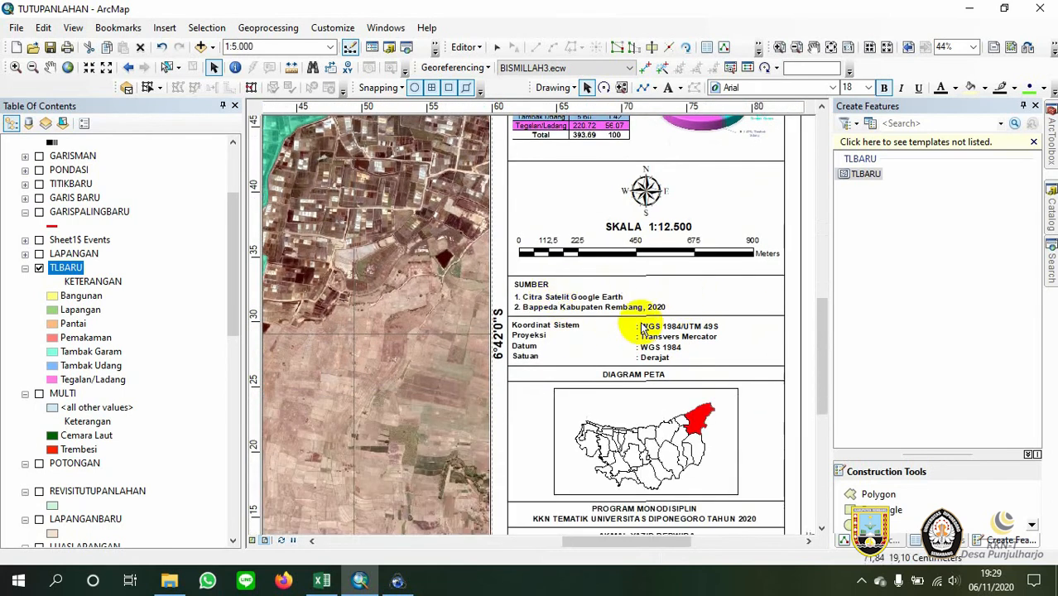
left_click_drag(619, 232, 643, 550)
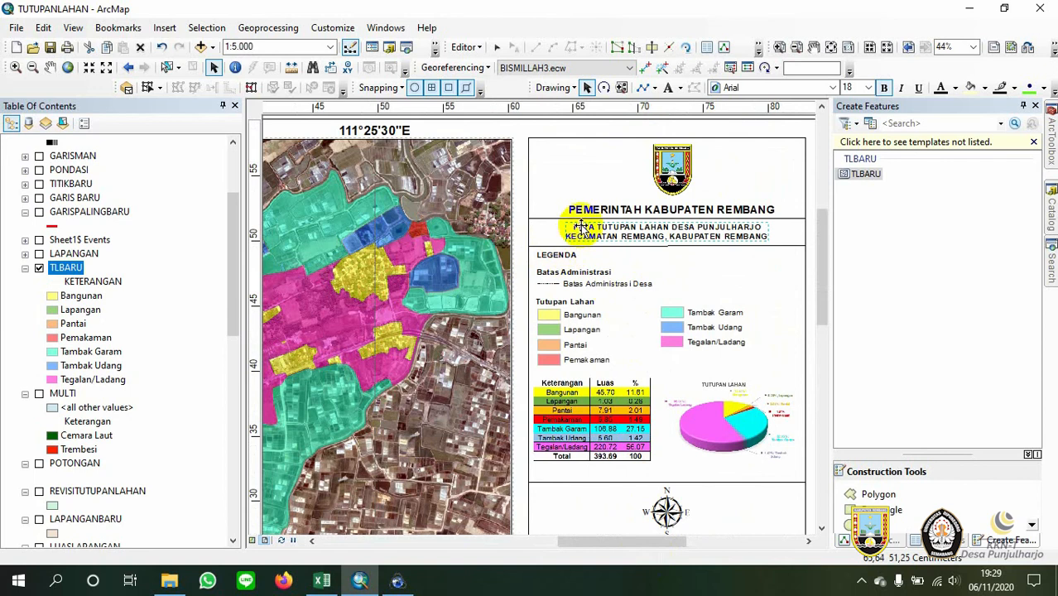
Start a new legend for the main map's data frame and remove BISMILLAH3_ProjectRaster1 from its items, keeping only TLBARU
left_click(440, 221)
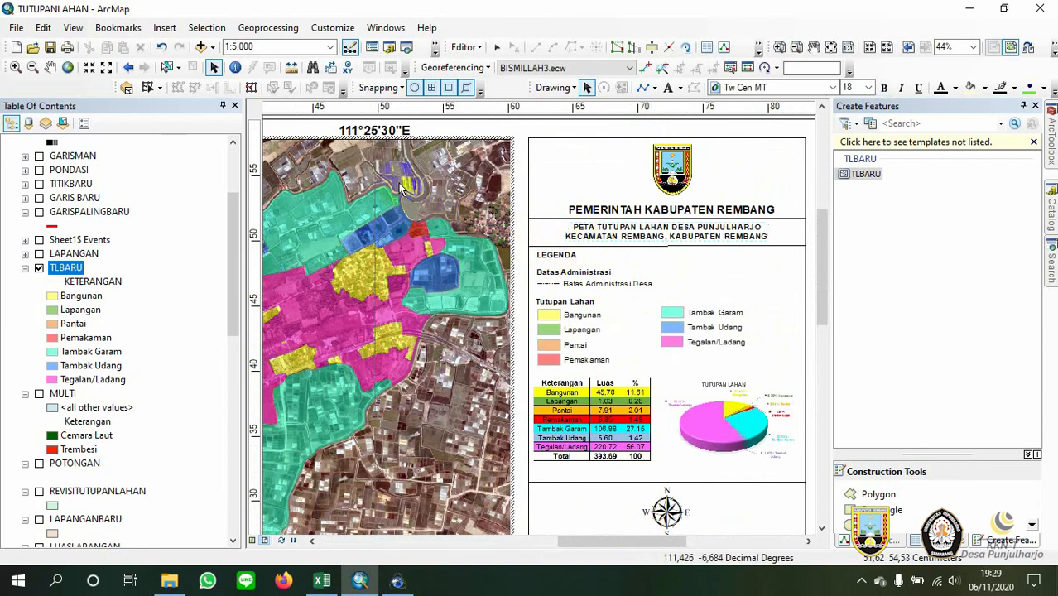
left_click(165, 28)
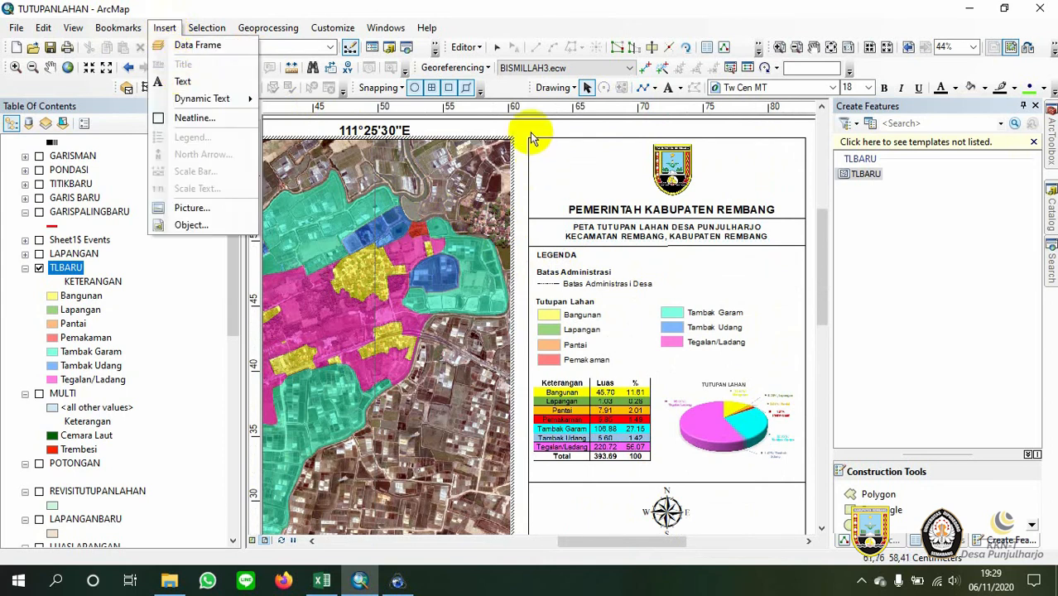
left_click(478, 175)
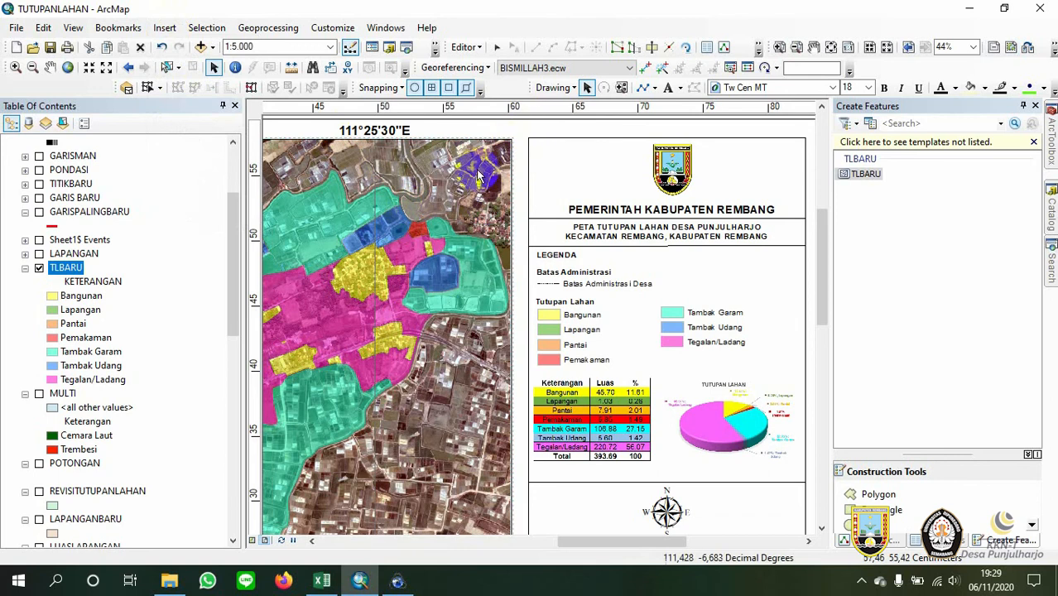
left_click(165, 28)
left_click(192, 131)
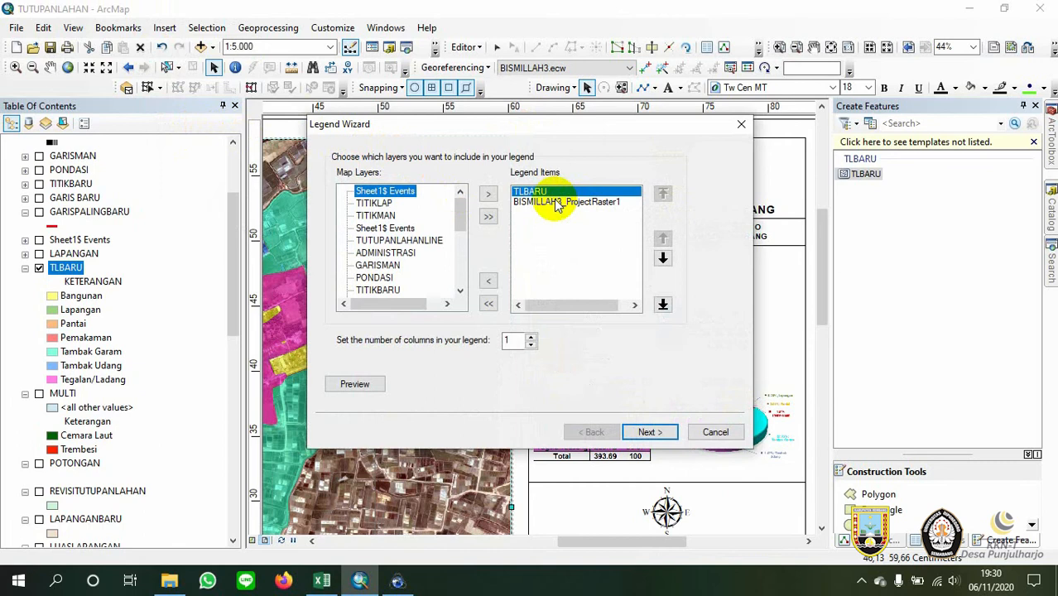
left_click(557, 203)
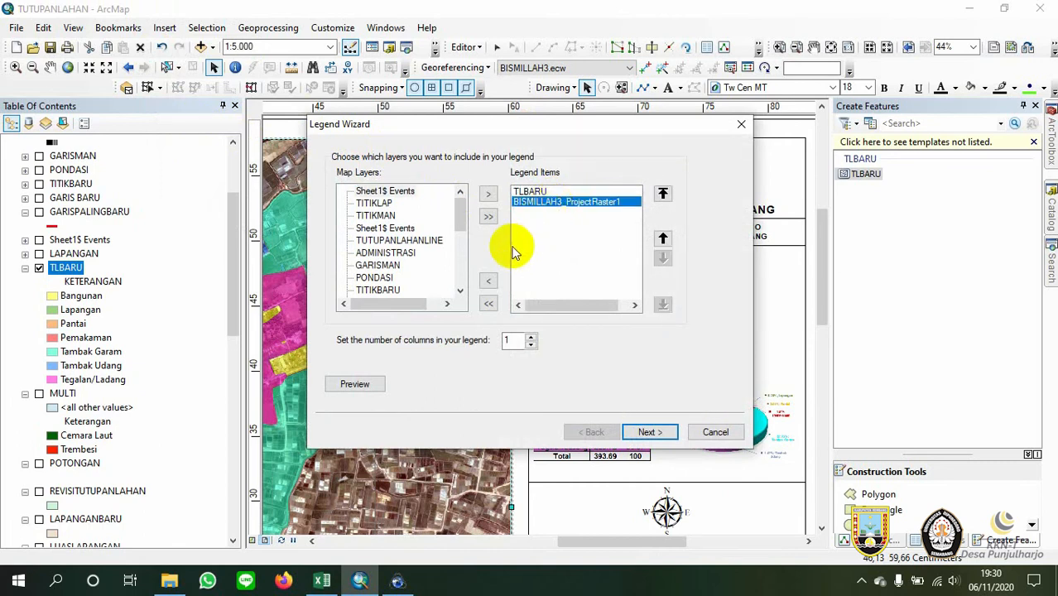
left_click(490, 283)
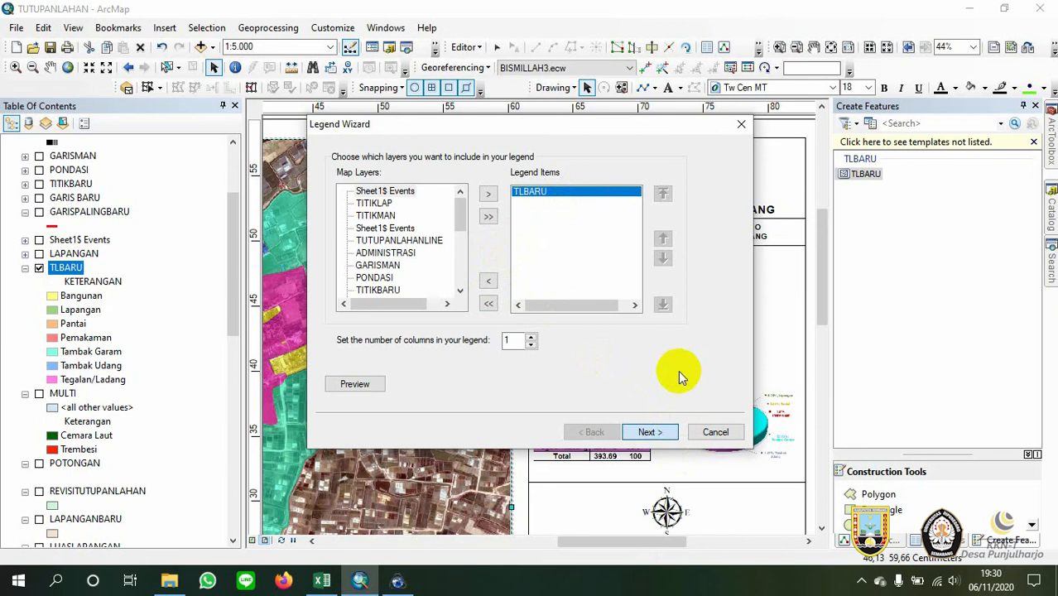
Create the one-column TLBARU legend with the title Legend and the default font, frame, patch and spacing settings
key("Return")
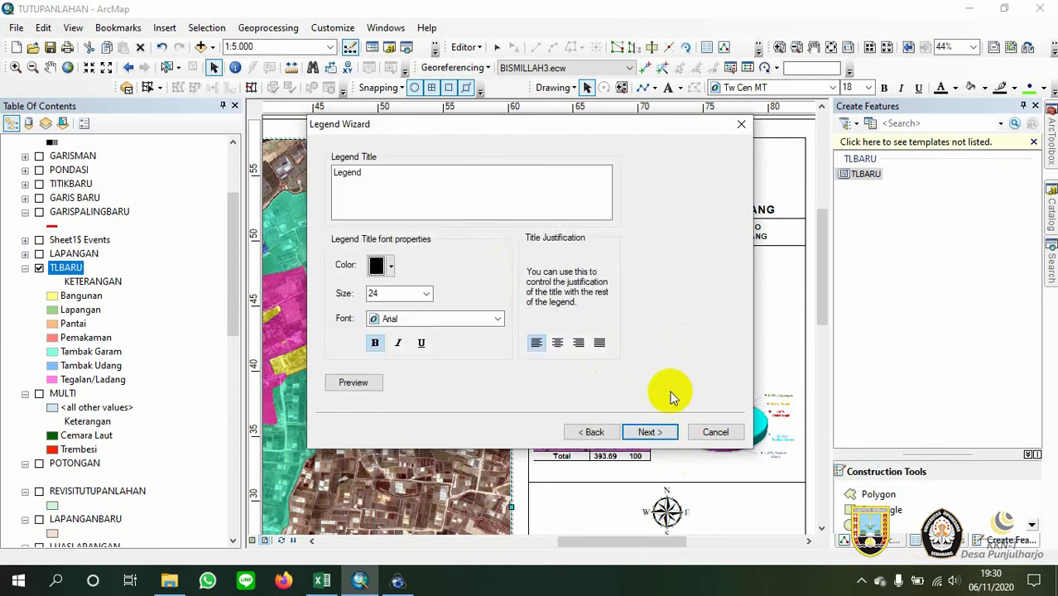
left_click(655, 431)
left_click(655, 431)
left_click(655, 430)
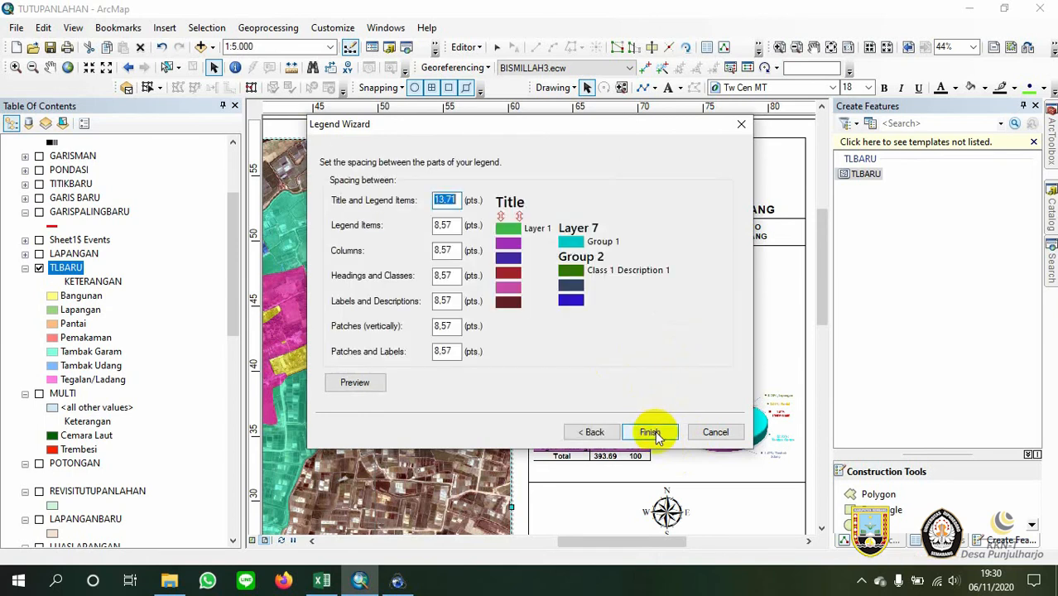
left_click(655, 431)
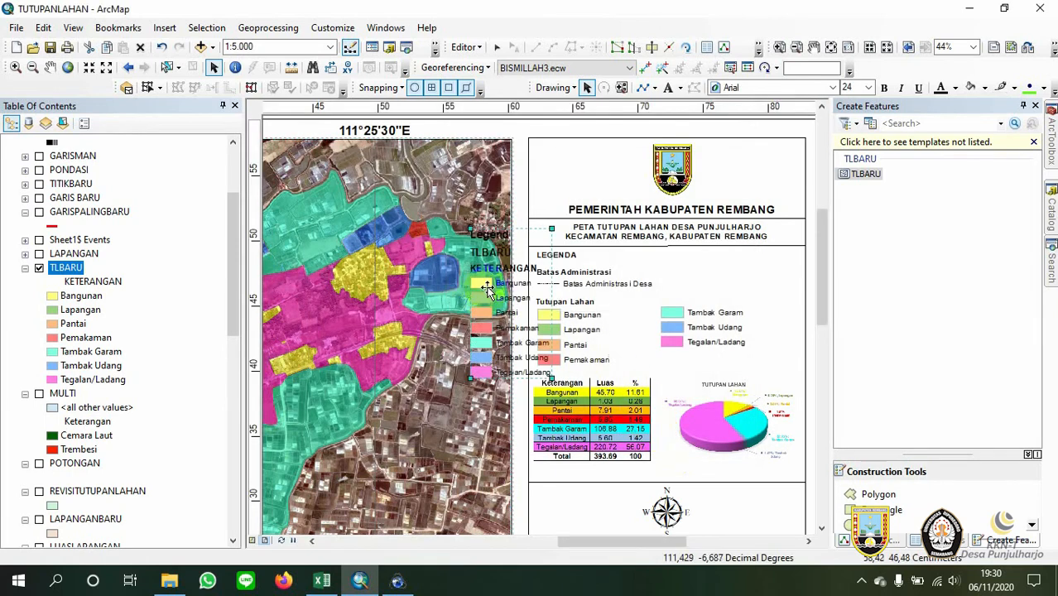
Move the new legend off the map into the blank area outside the page border, beside the existing legend column
left_click_drag(488, 289, 778, 291)
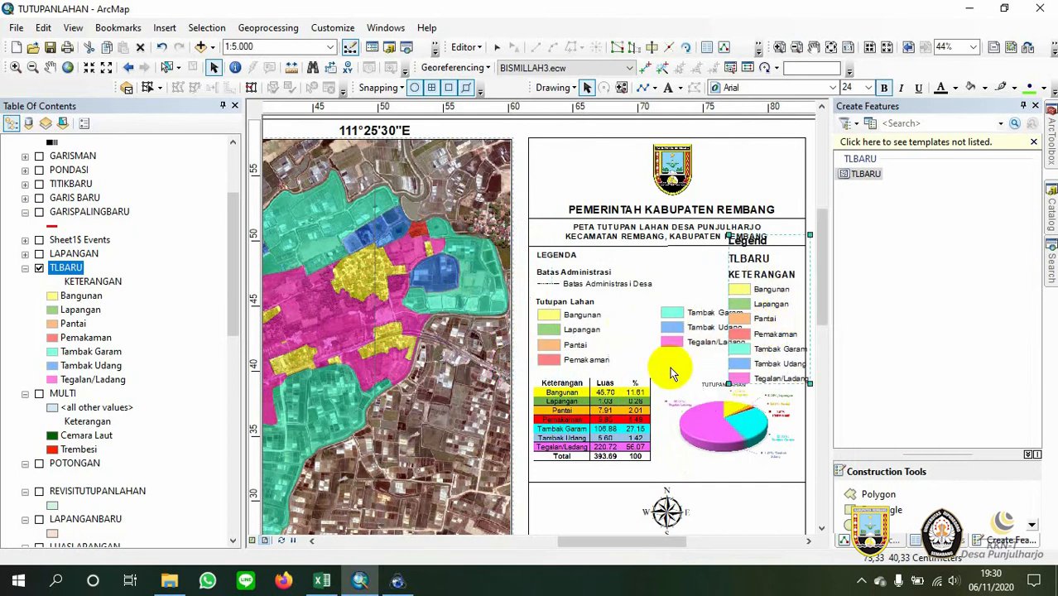
left_click_drag(698, 443, 534, 439)
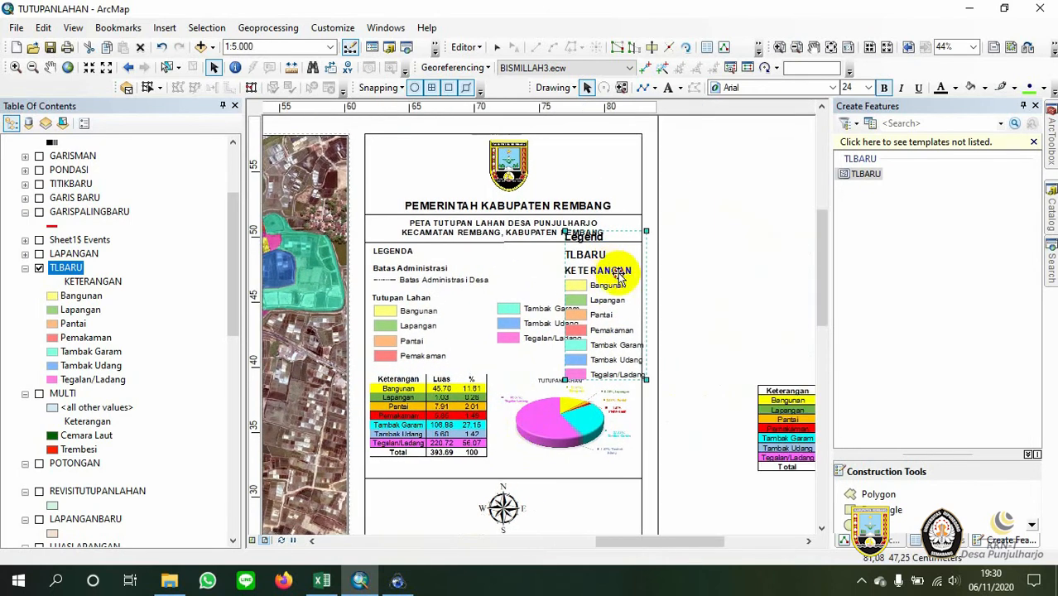
left_click_drag(619, 277, 726, 274)
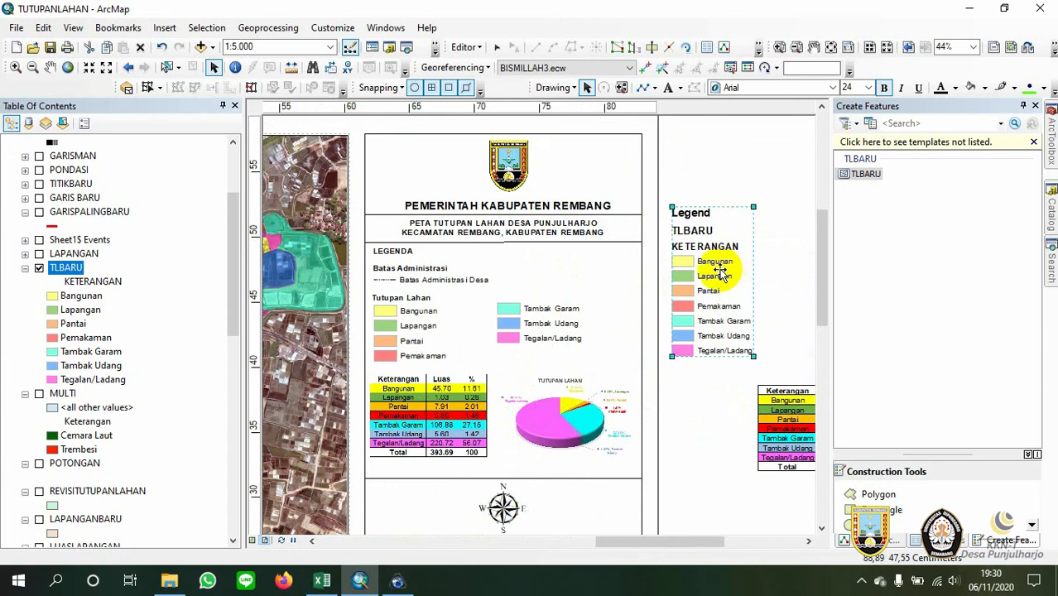
Convert the new legend to graphics and ungroup it into separately movable entries
right_click(718, 267)
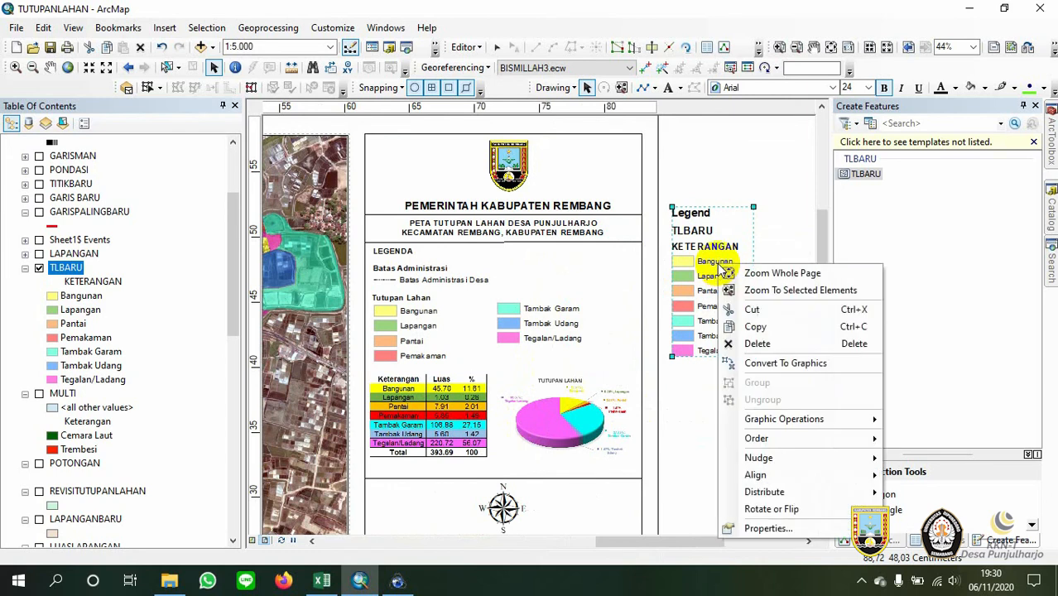
left_click(740, 366)
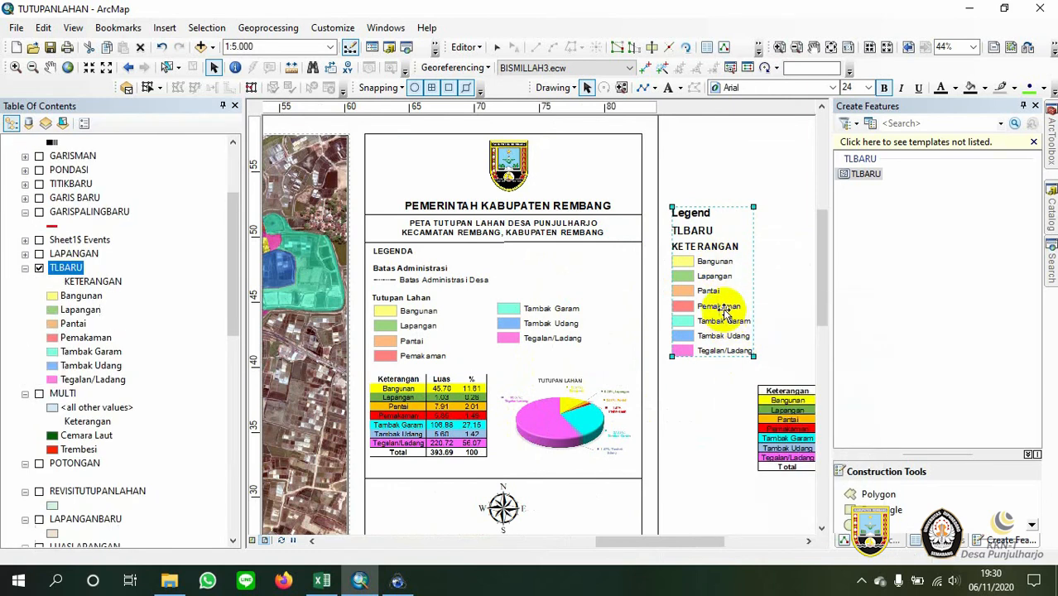
right_click(717, 244)
left_click(722, 378)
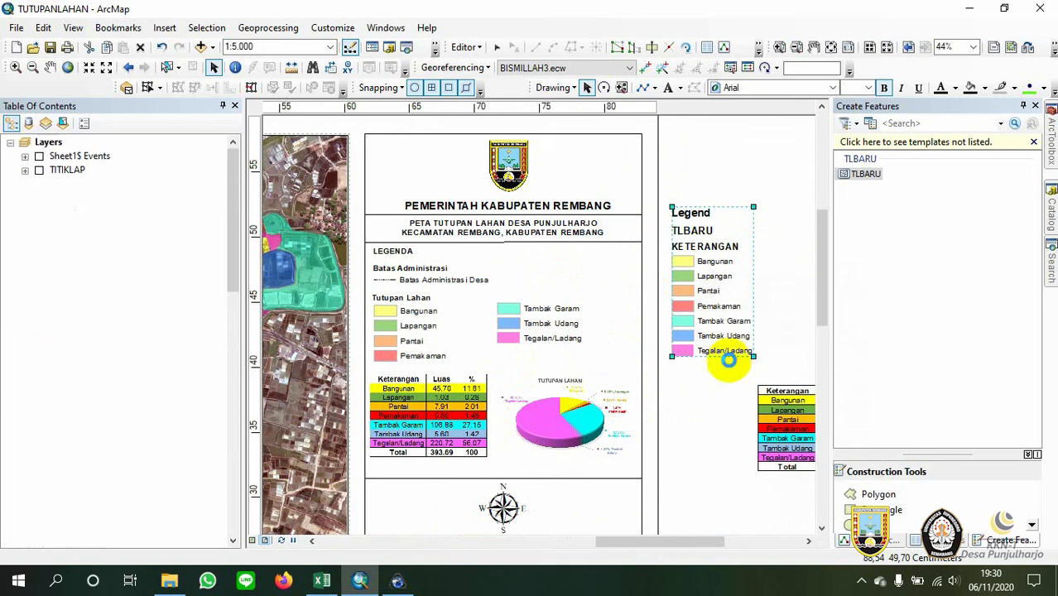
left_click(784, 324)
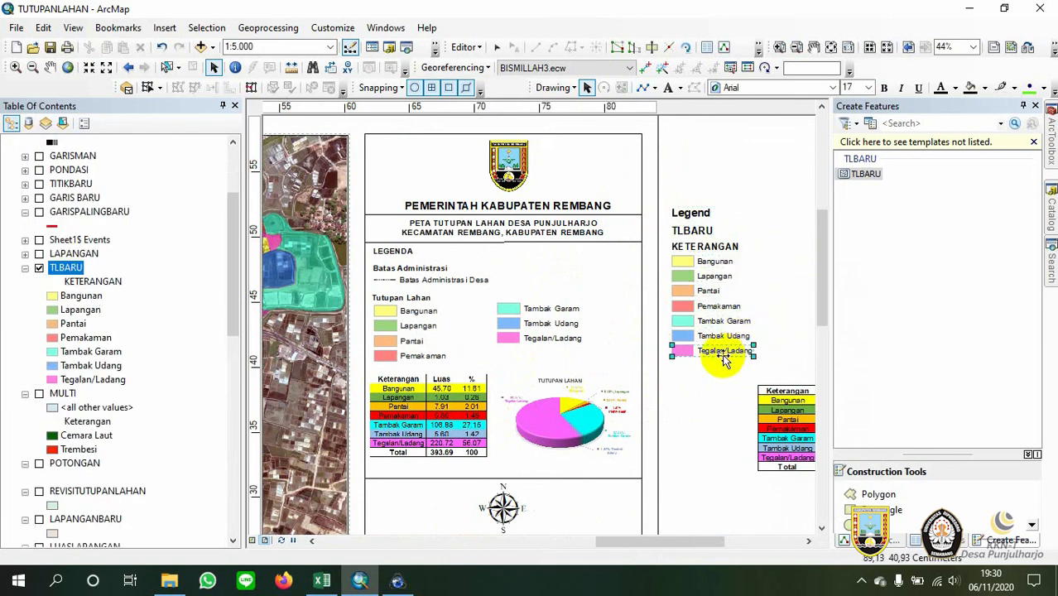
Arrange the Tegalan/Ladang, Tambak Udang and Tambak Garam entries as a second column beside the other ungrouped legend entries
left_click_drag(720, 355, 795, 279)
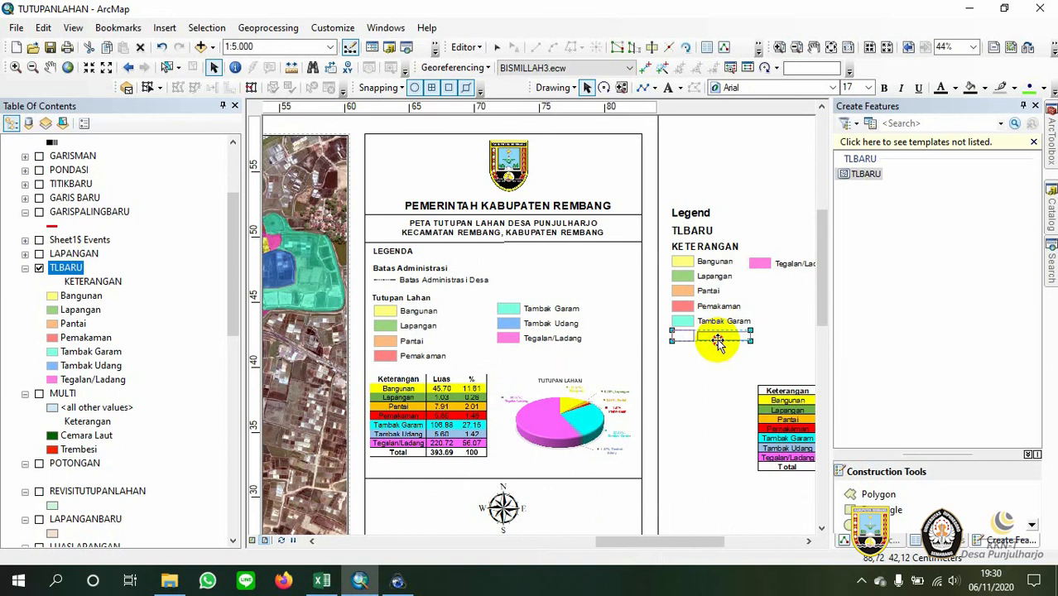
left_click_drag(717, 342, 796, 283)
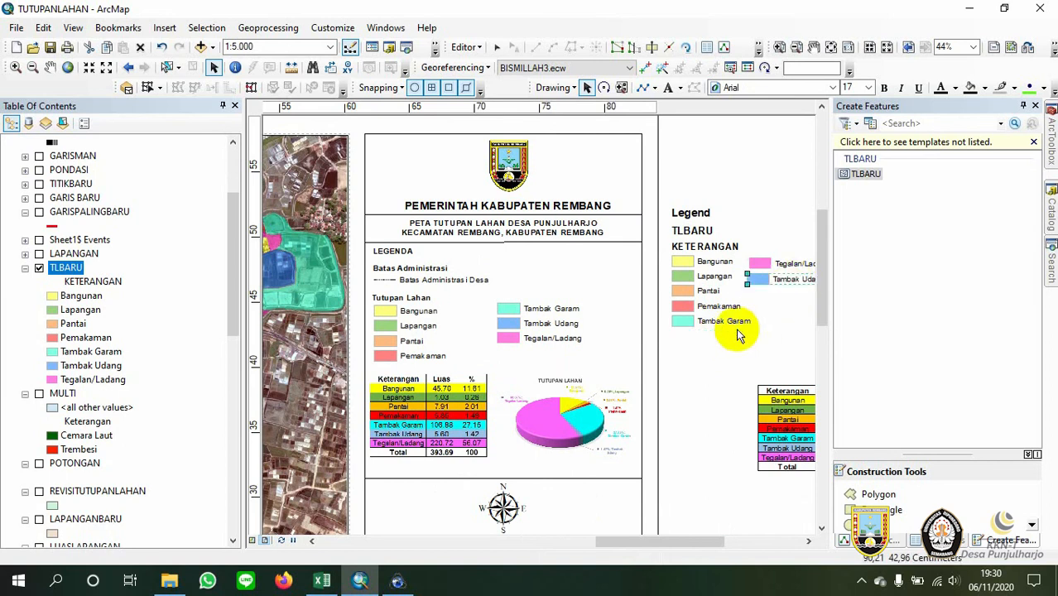
left_click_drag(724, 327, 789, 299)
Delete the TLBARU, KETERANGAN and Legend headings from the ungrouped legend
left_click(707, 233)
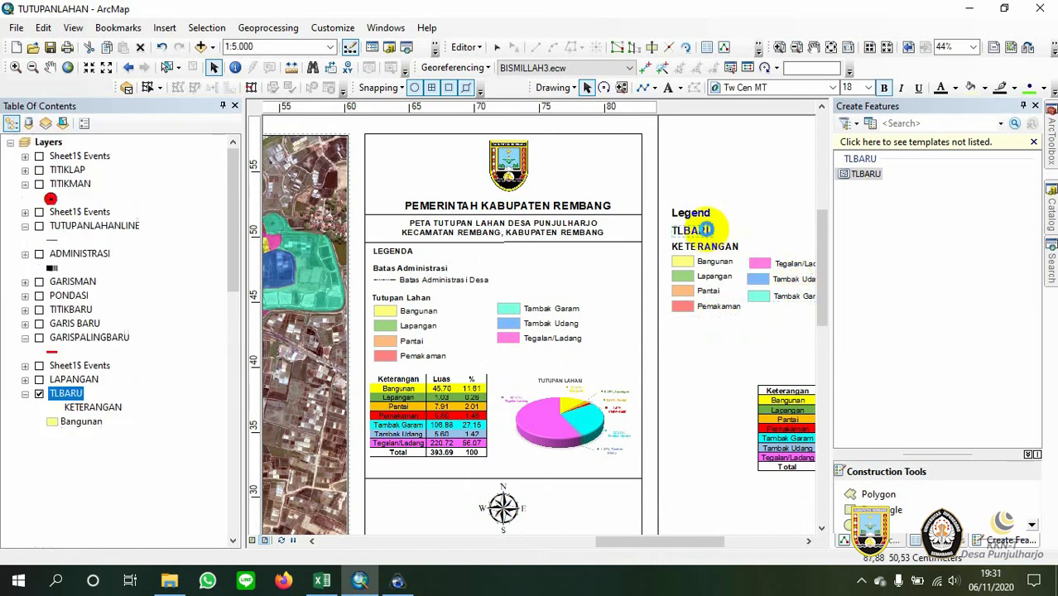
key("Delete")
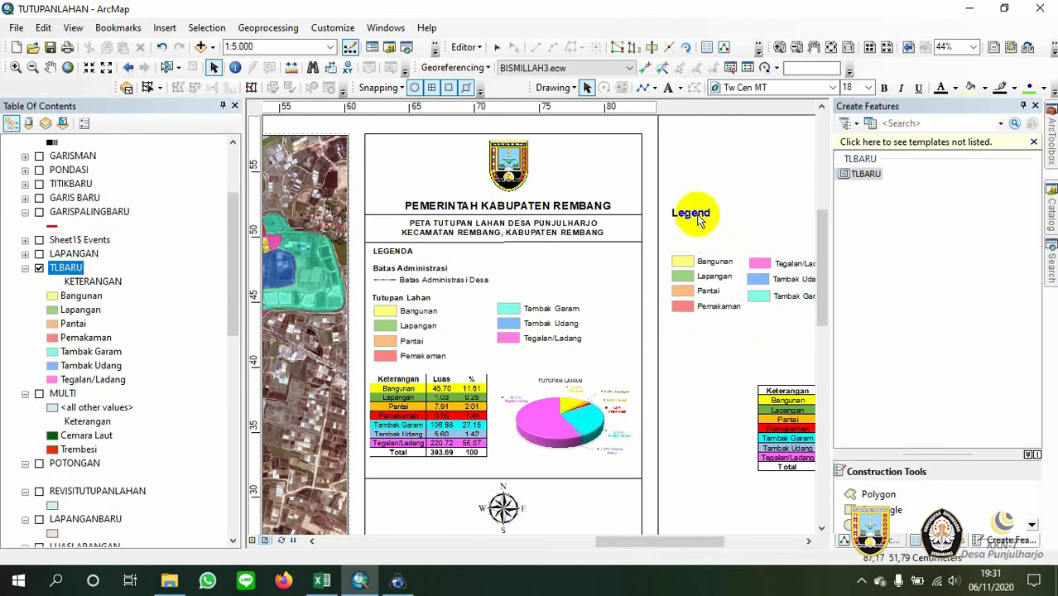
left_click(691, 212)
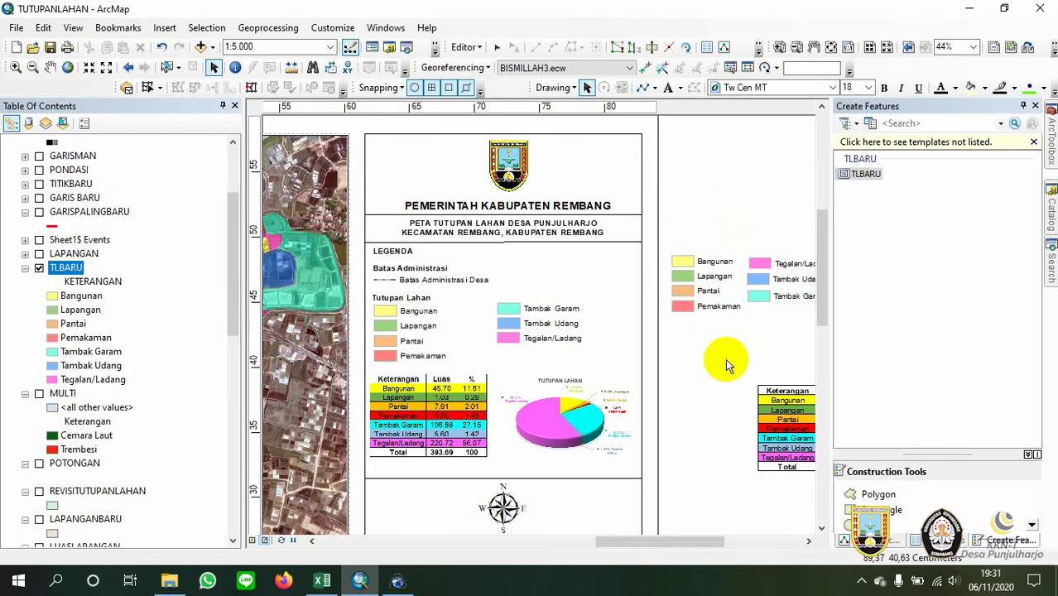
Delete all remaining ungrouped legend entries and the duplicate area table outside the page border
left_click_drag(726, 364, 640, 328)
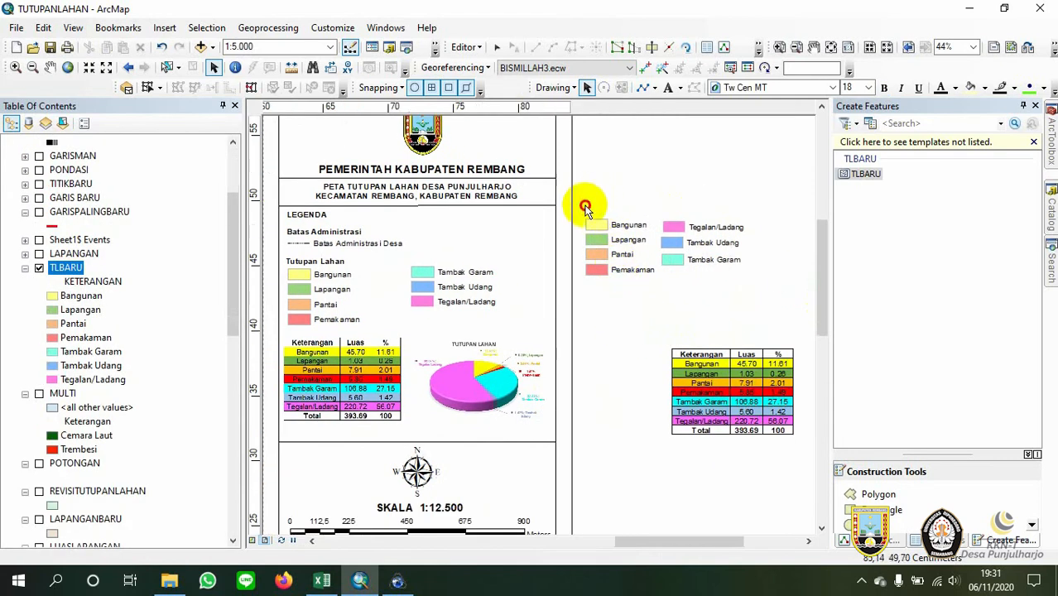
left_click_drag(579, 208, 740, 300)
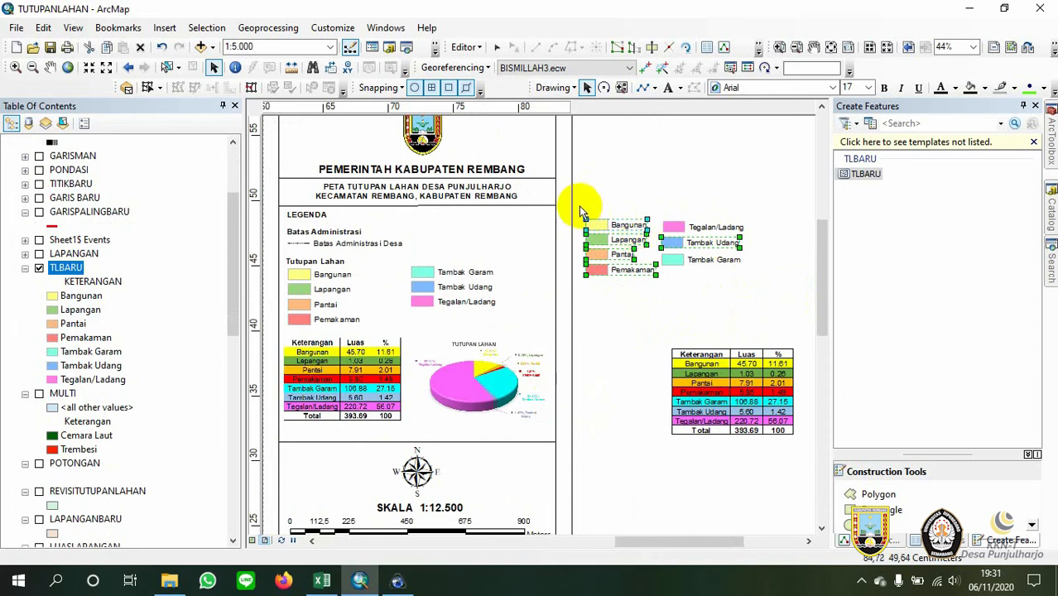
left_click_drag(579, 208, 764, 298)
key("Delete")
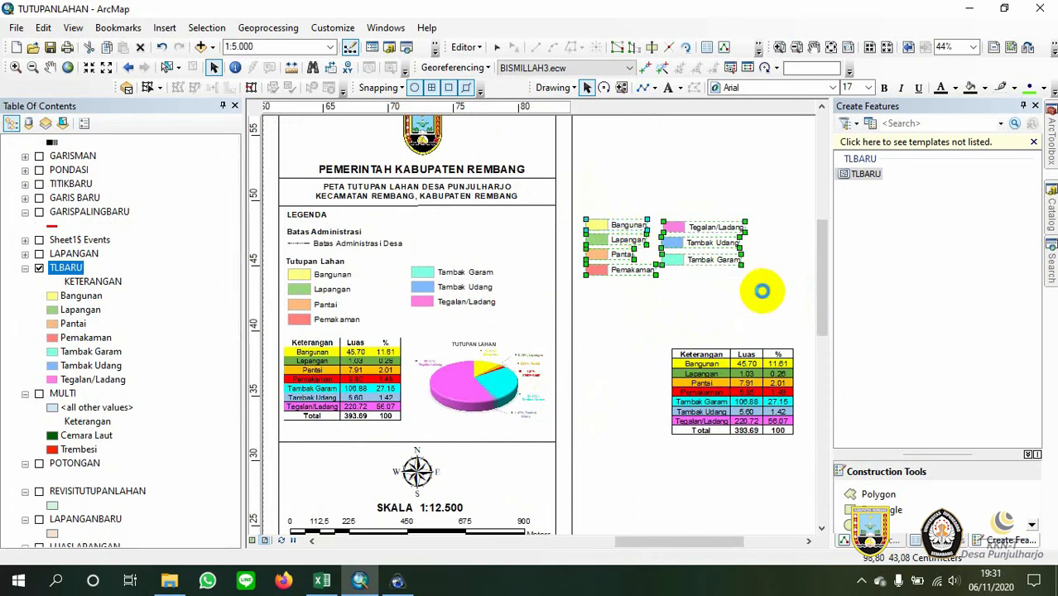
left_click(740, 381)
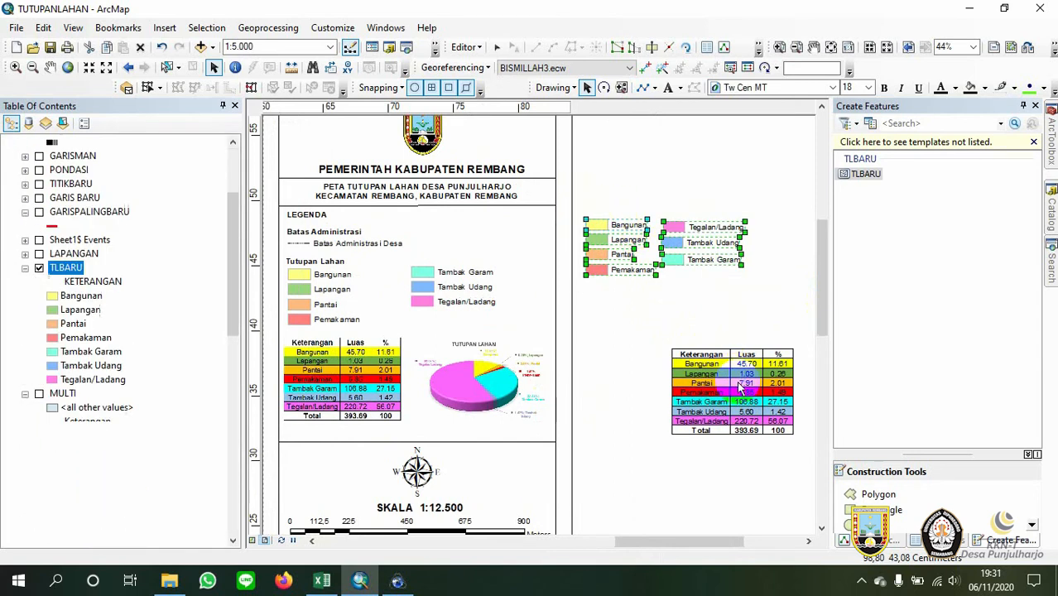
key("Delete")
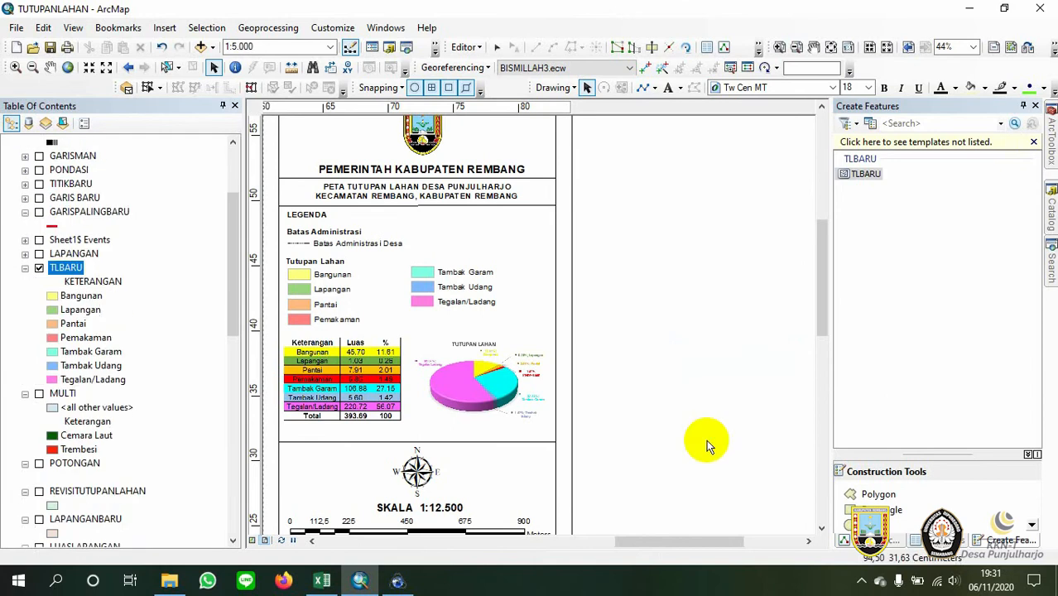
Try to delete the Inset Peta data frame outside the page together with its texts and lines, accepting removal of associated items
scroll(707, 440, "down", 3)
scroll(473, 394, "up", 2)
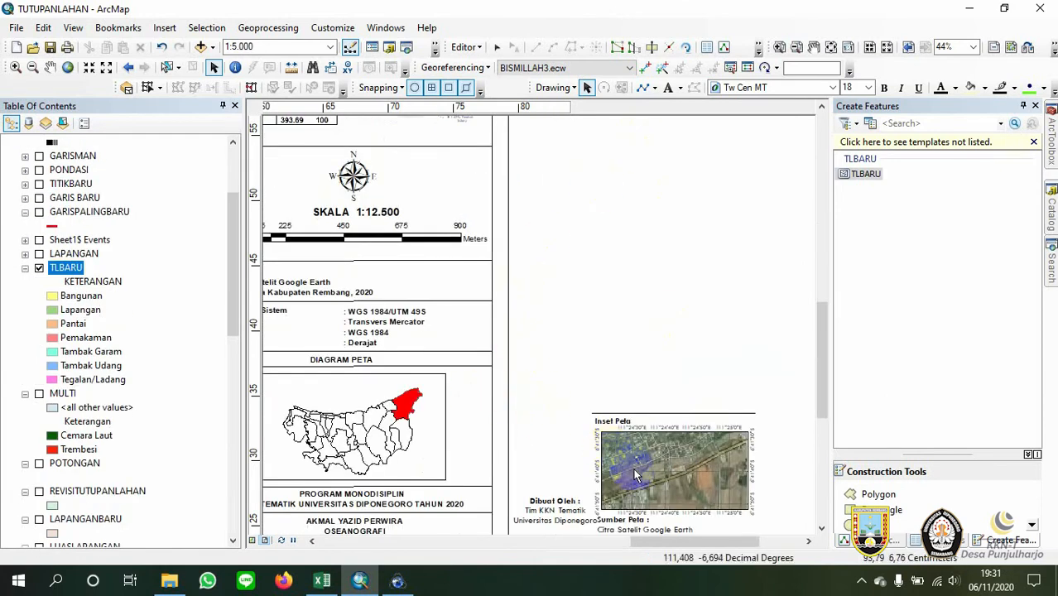
scroll(629, 454, "up", 2)
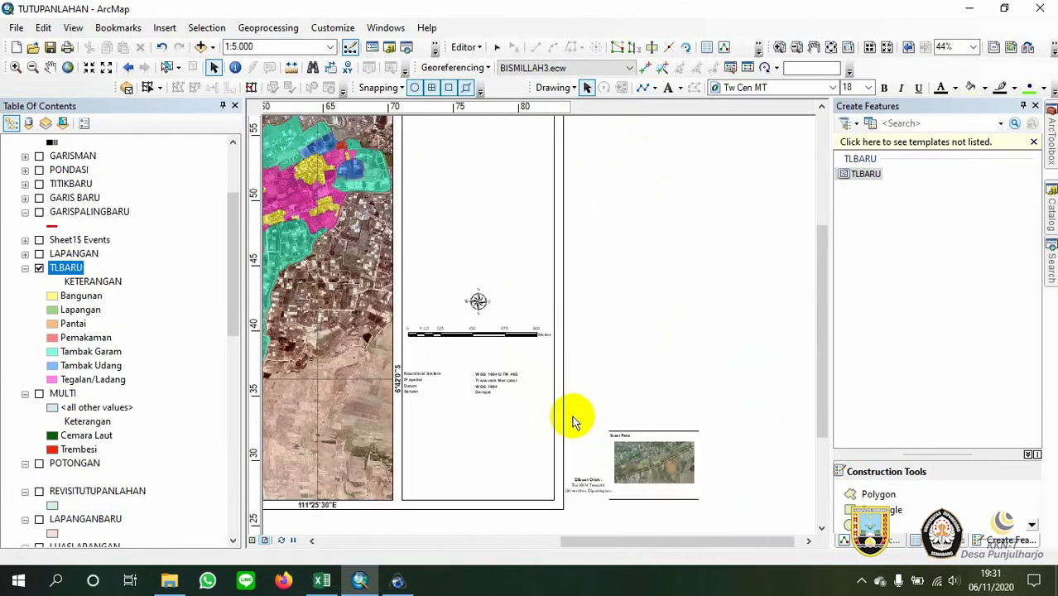
left_click_drag(572, 415, 712, 517)
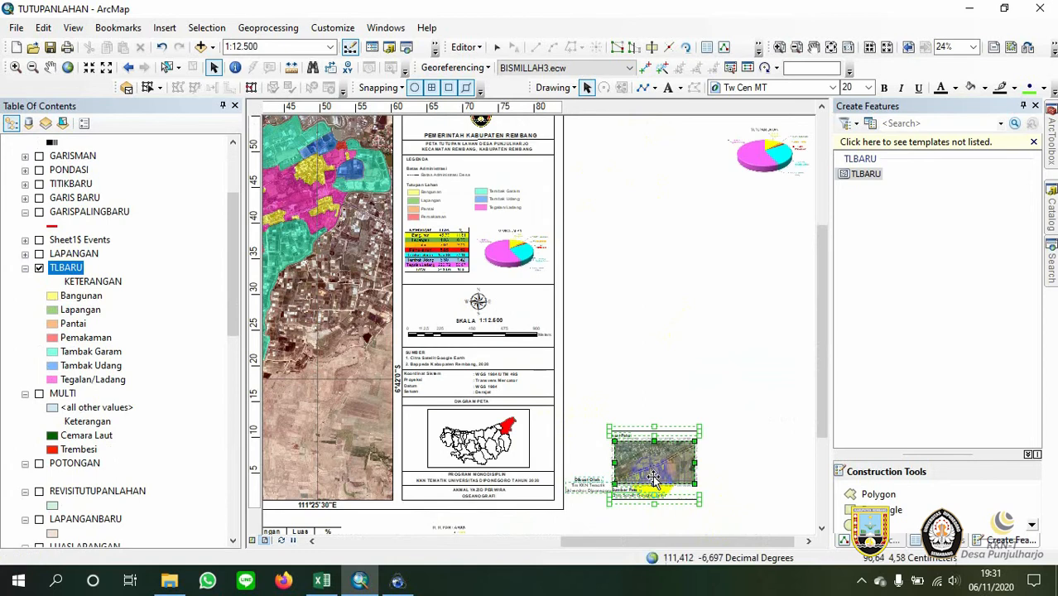
key("Delete")
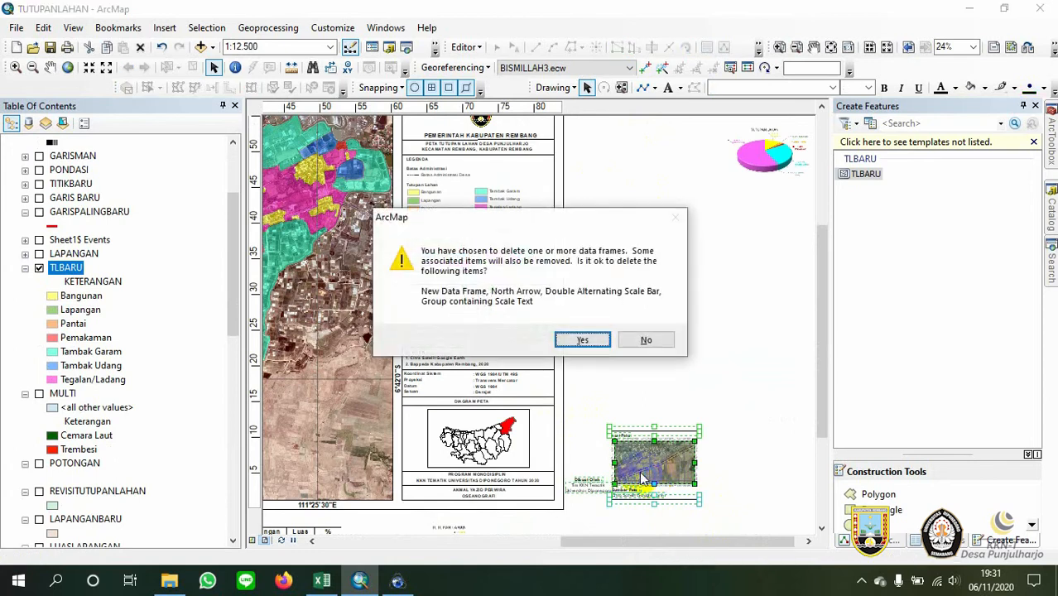
left_click(583, 341)
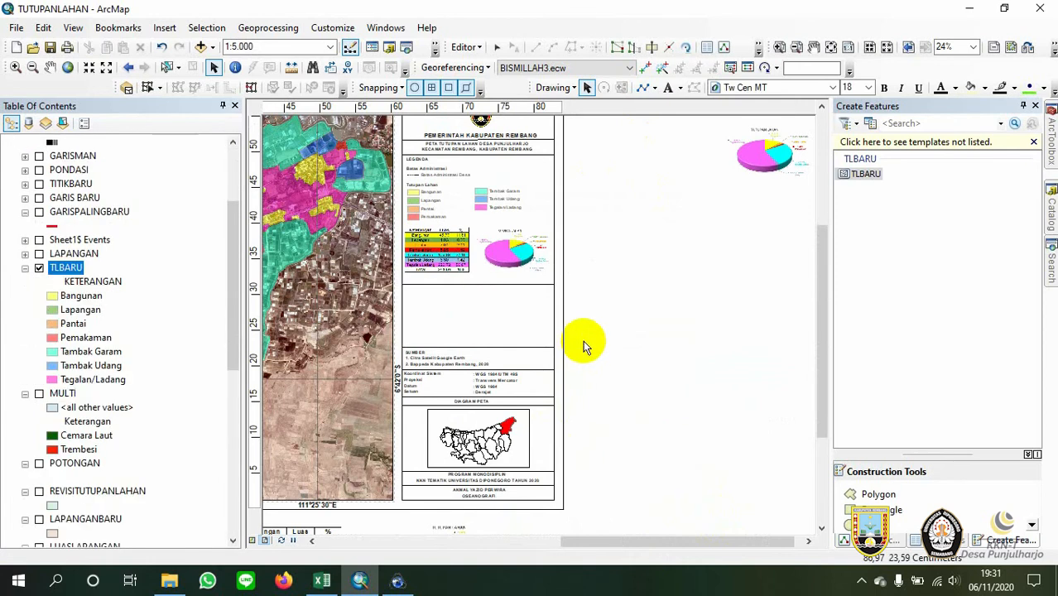
scroll(613, 364, "up", 1)
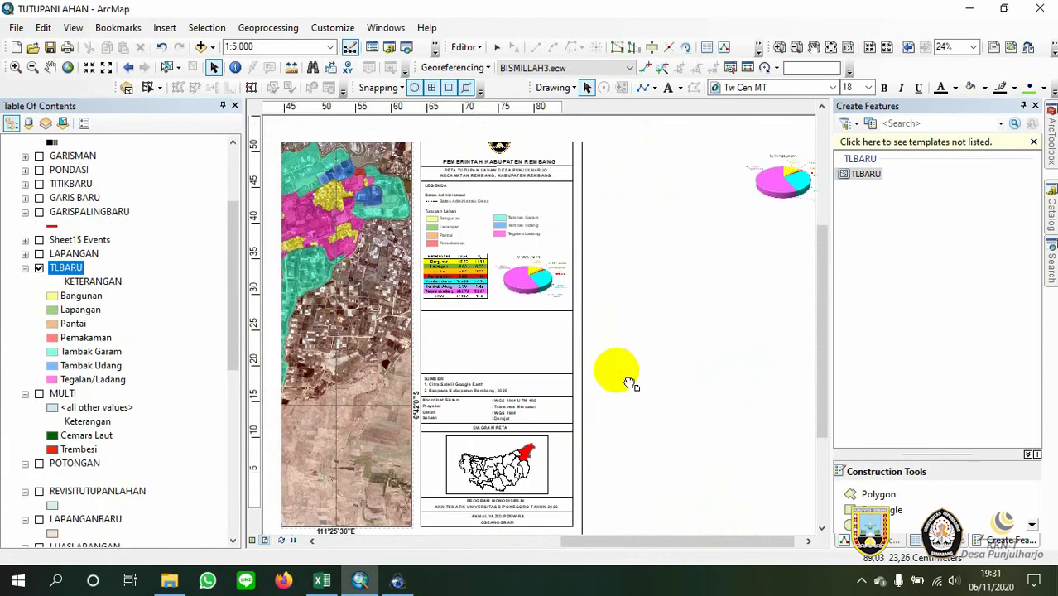
scroll(507, 335, "up", 2)
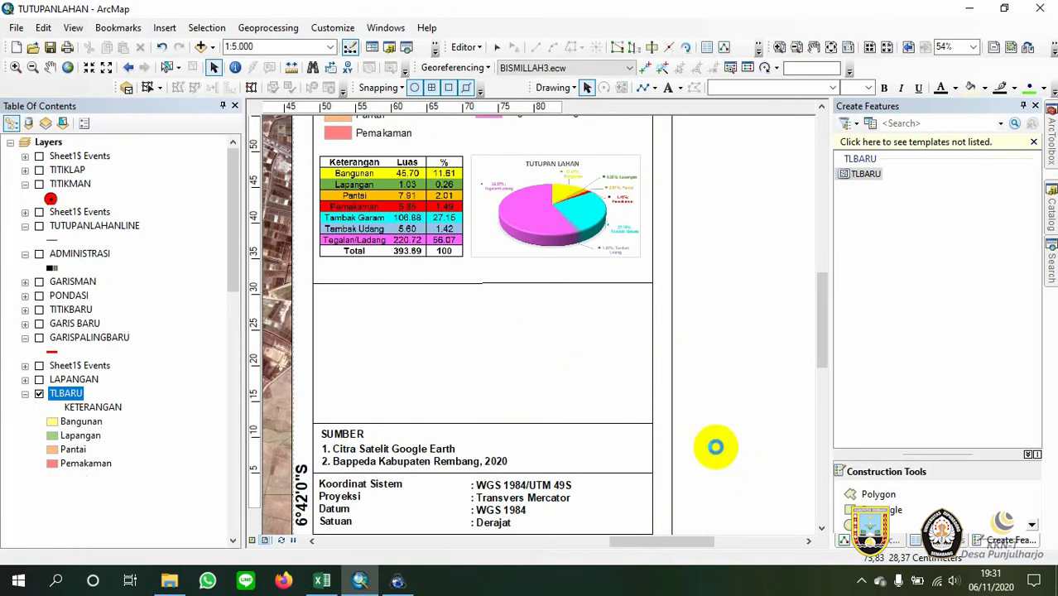
left_click_drag(694, 441, 598, 254)
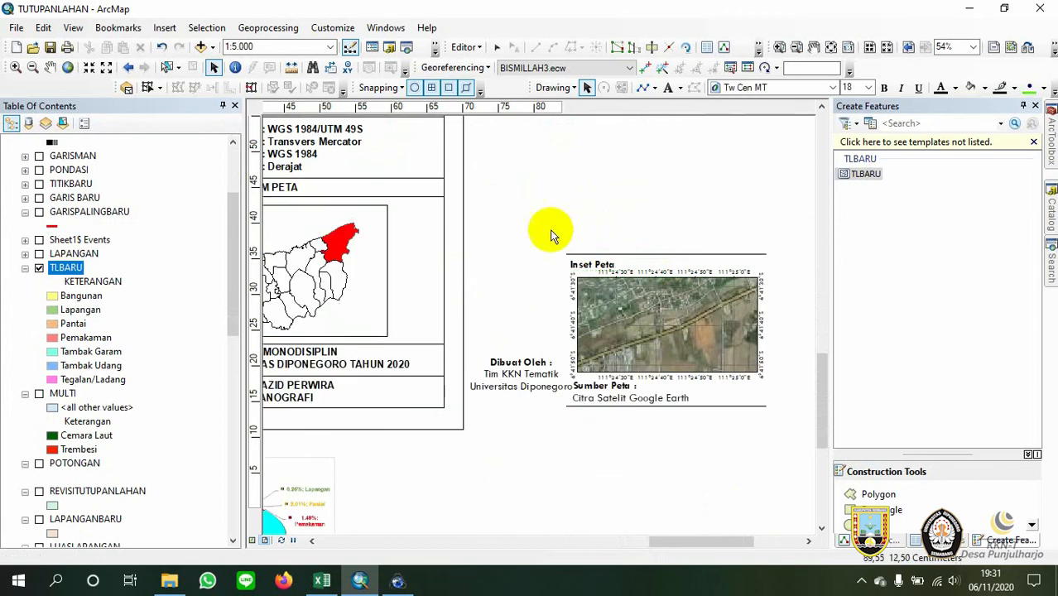
left_click(683, 369)
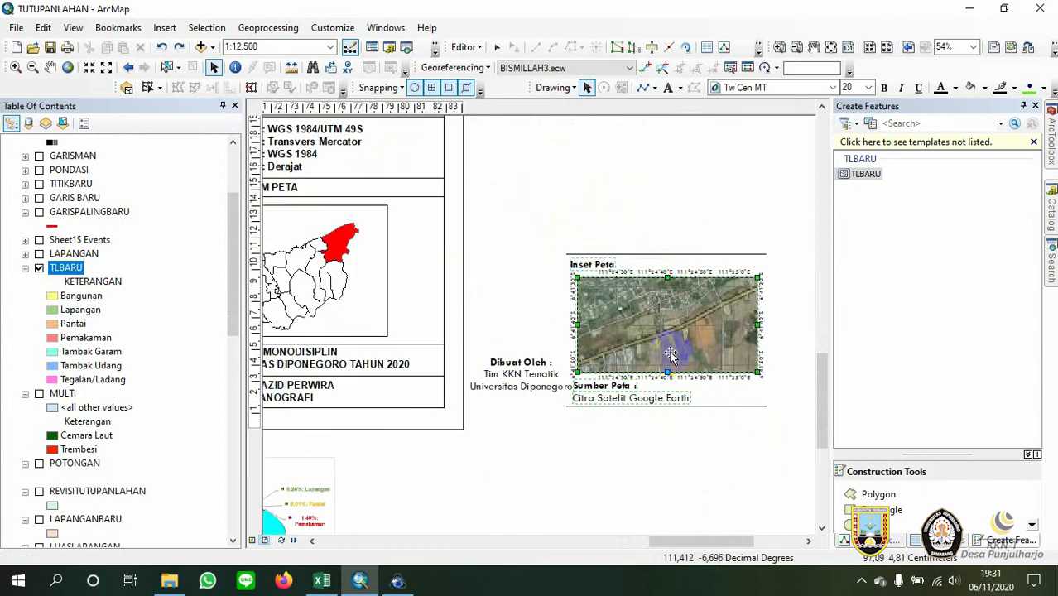
right_click(680, 304)
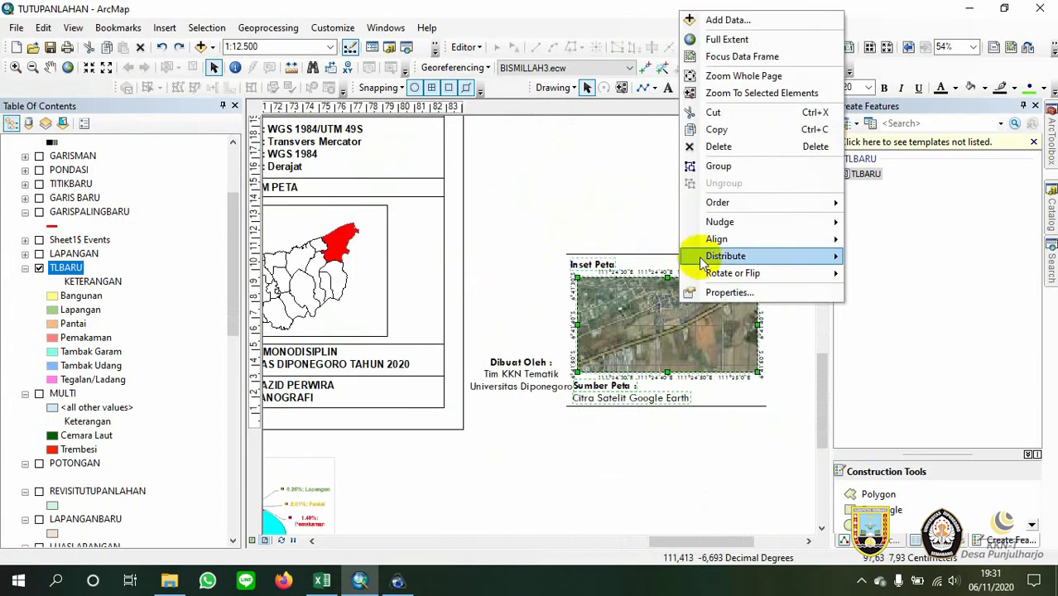
left_click(721, 143)
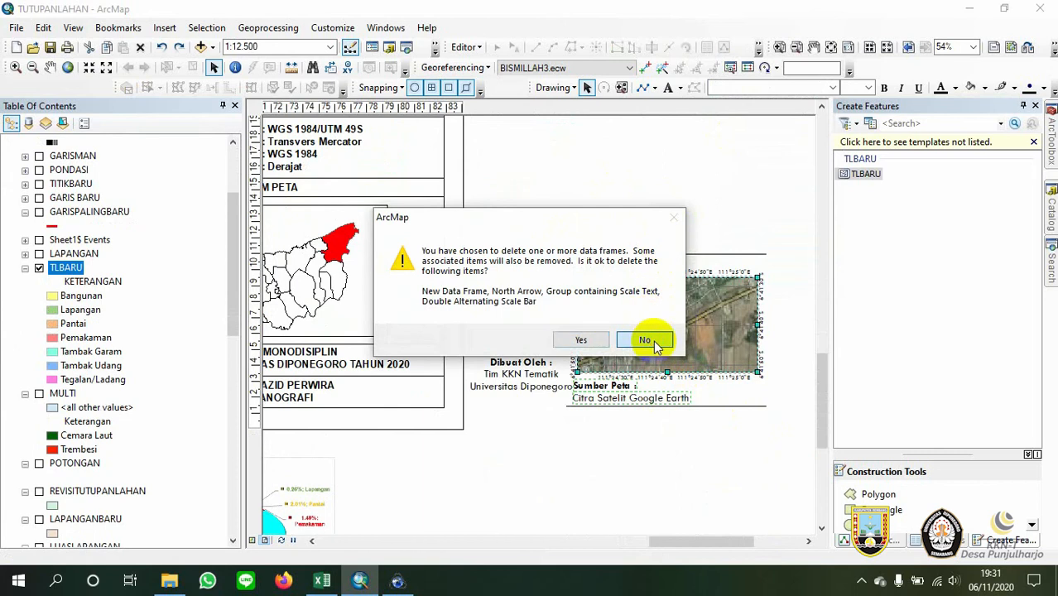
left_click(651, 341)
Delete the Inset Peta data frame outside the page with its texts, lines and the Dibuat Oleh credit, accepting removal of associated items
scroll(591, 288, "up", 5)
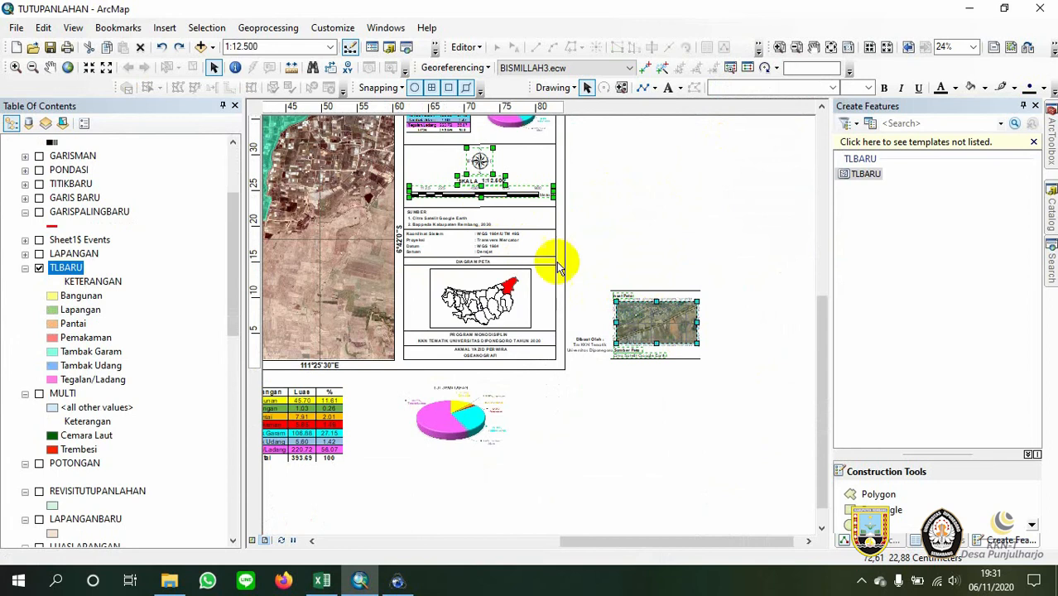
left_click_drag(577, 284, 714, 422)
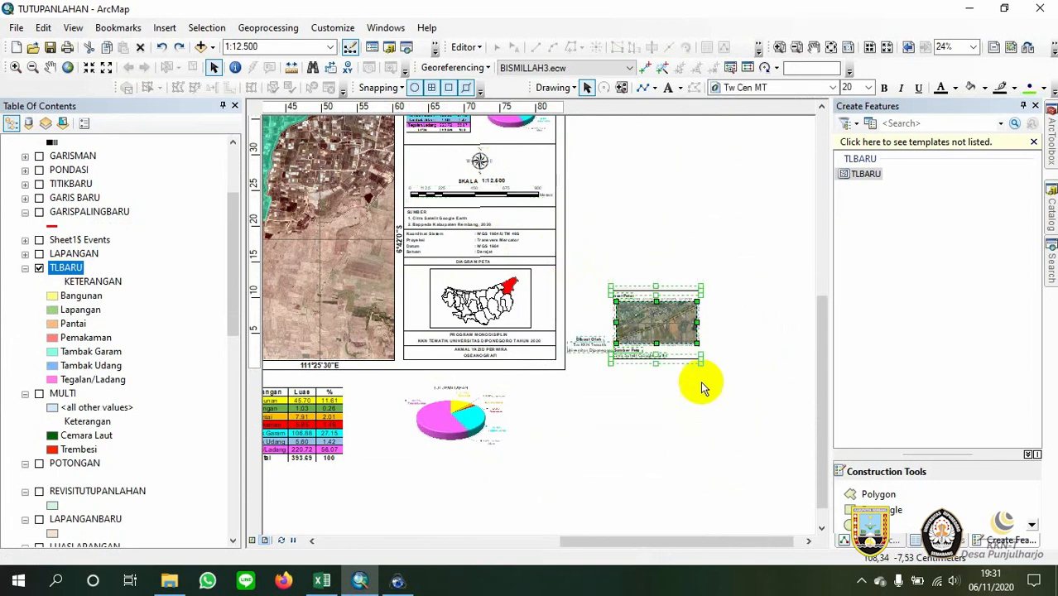
right_click(654, 324)
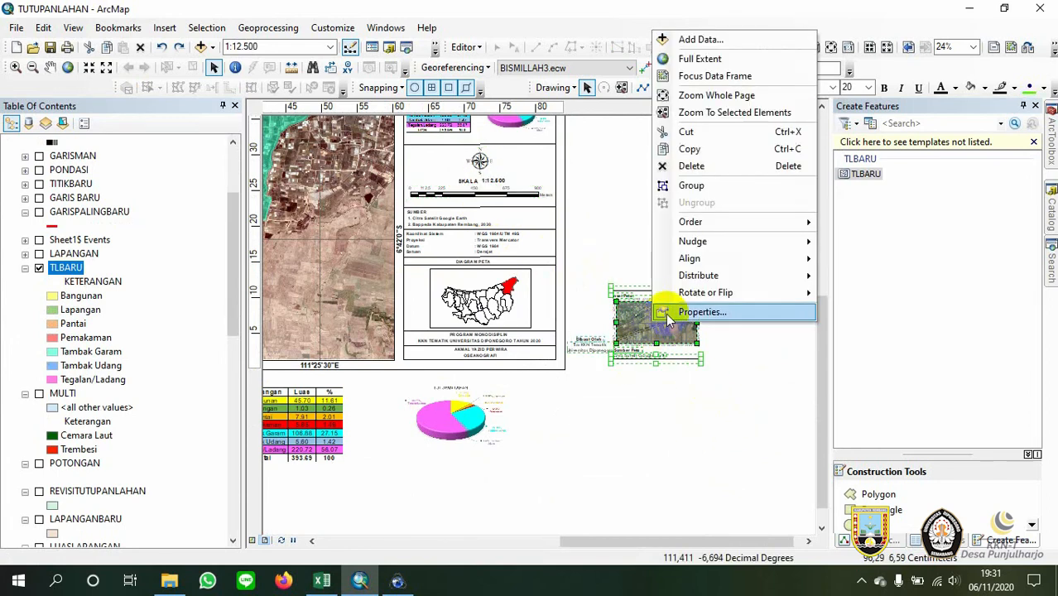
left_click(669, 166)
left_click(601, 338)
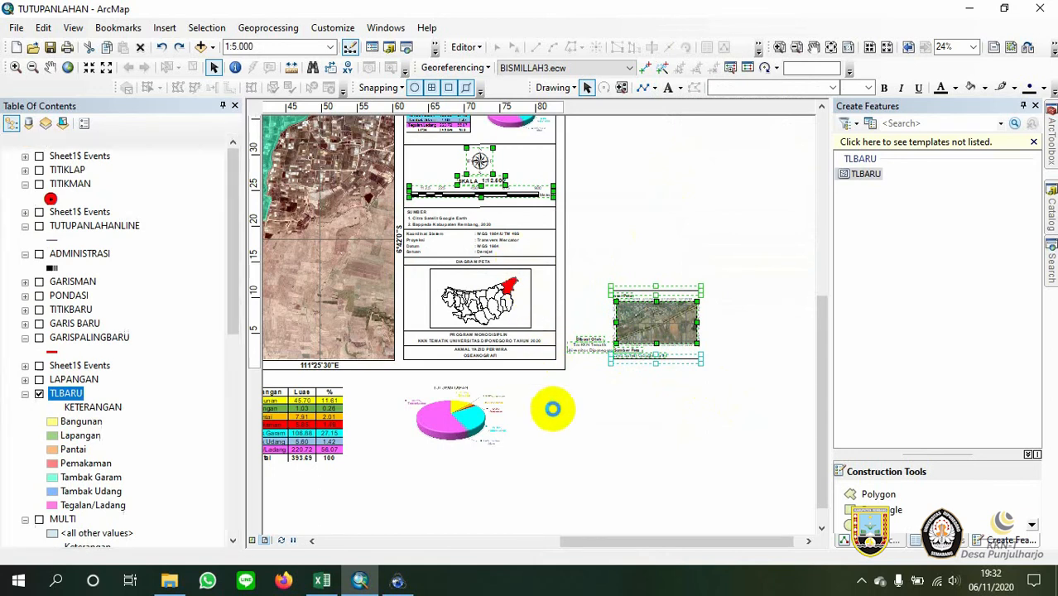
Delete the duplicate area table and the duplicate pie chart below the page border
left_click(307, 429)
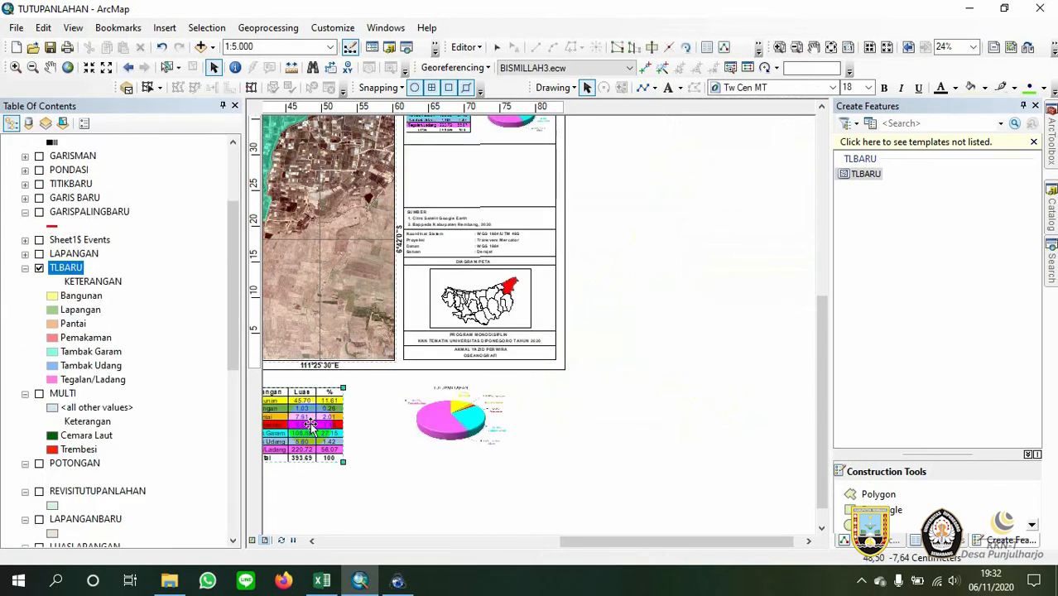
key("Delete")
left_click(450, 423)
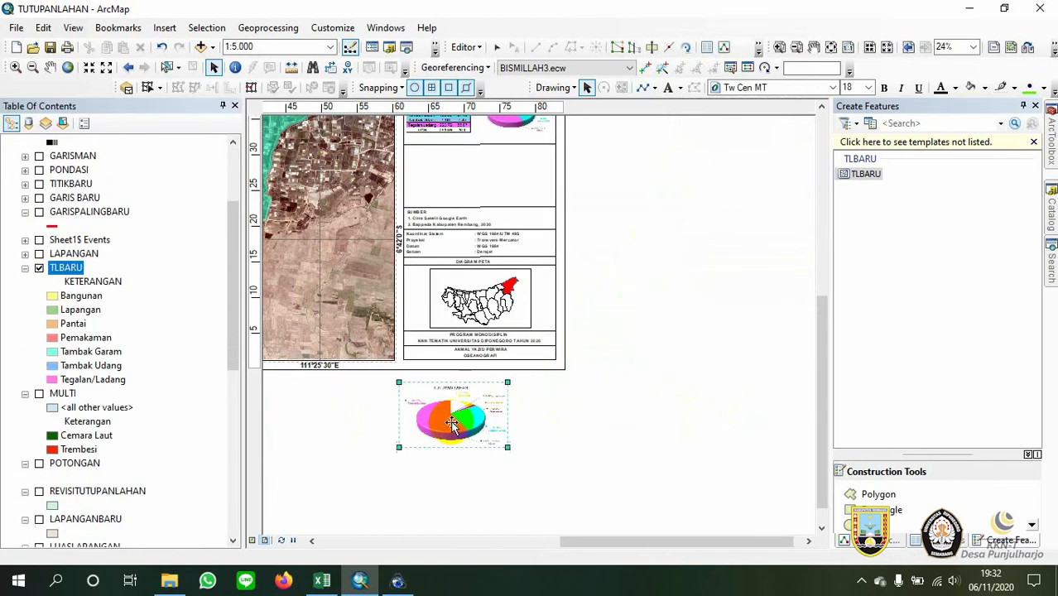
key("Delete")
Examine the area table and pie chart under the layout legend, then switch to their source workbook TLBARU in Excel
scroll(550, 329, "down", 5)
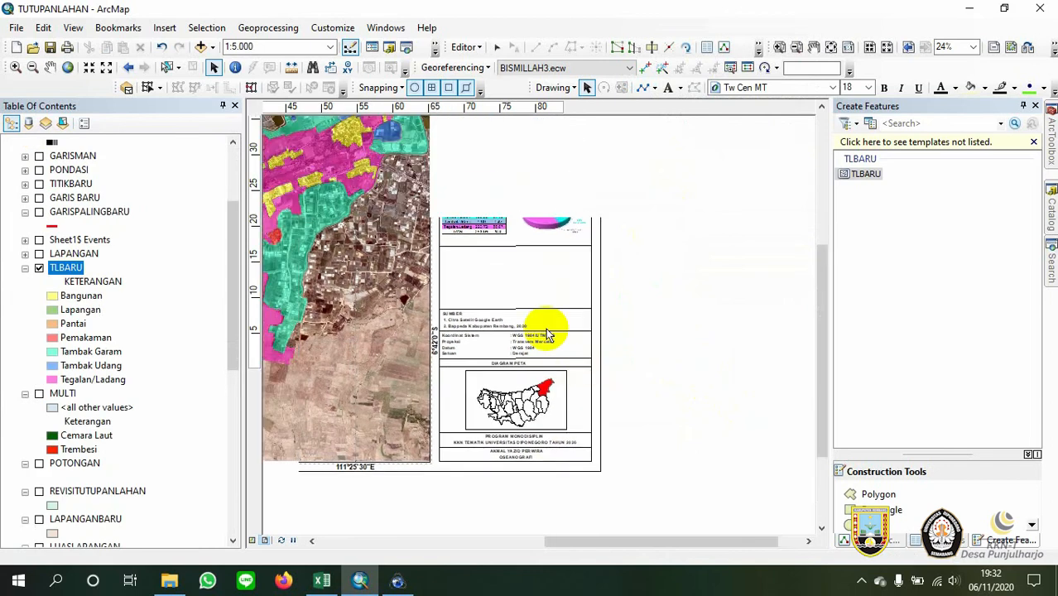
left_click_drag(588, 254, 592, 498)
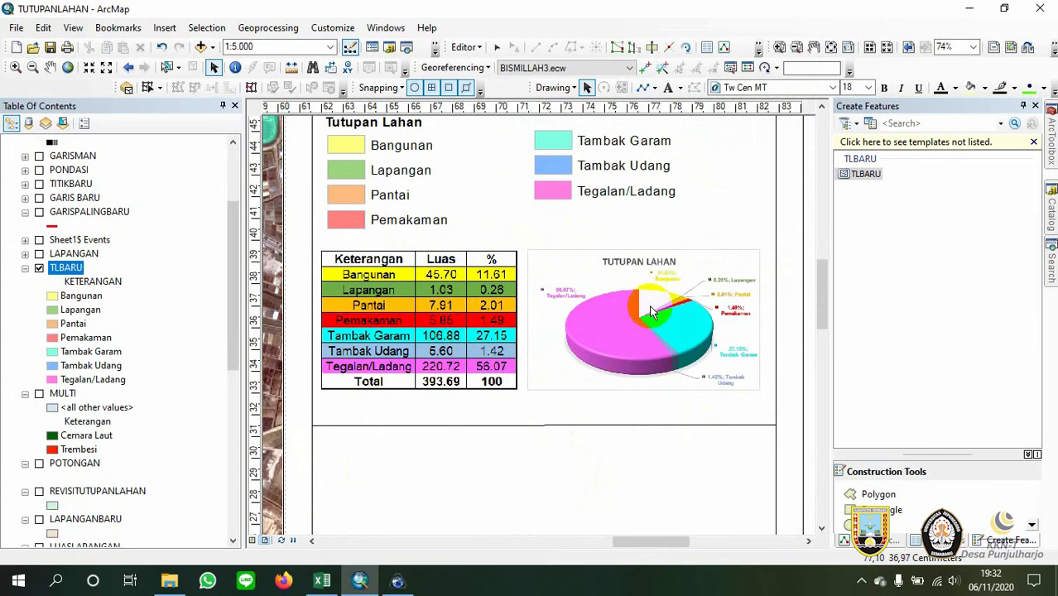
scroll(651, 311, "up", 3)
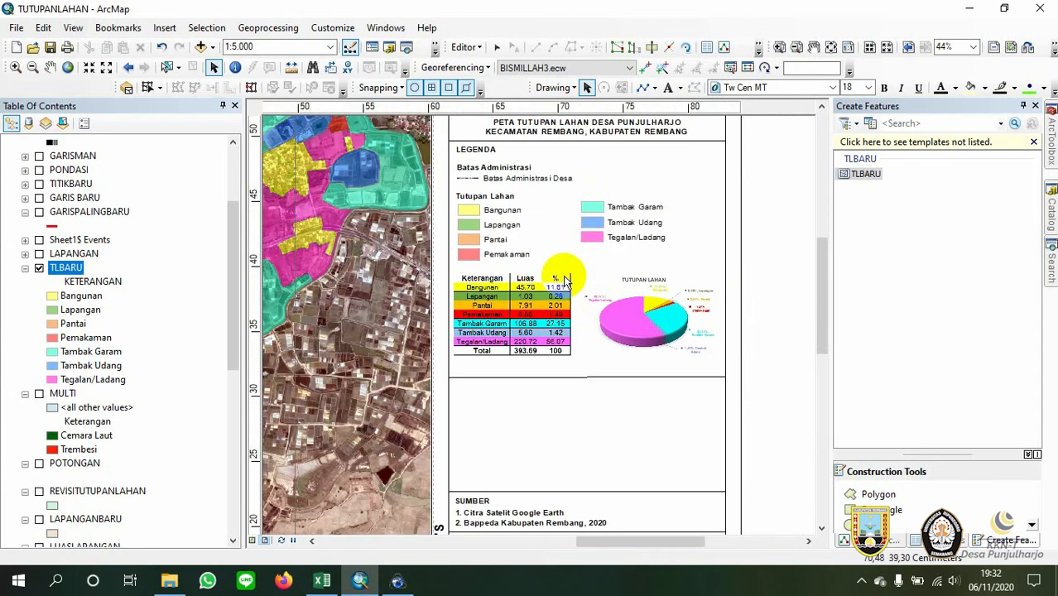
scroll(667, 359, "down", 2)
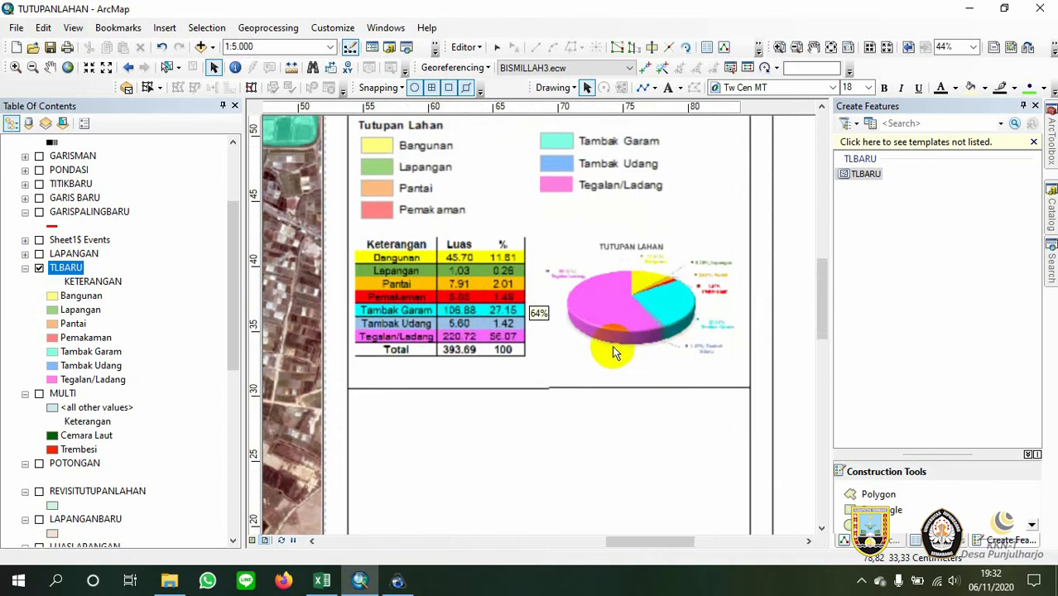
left_click(322, 581)
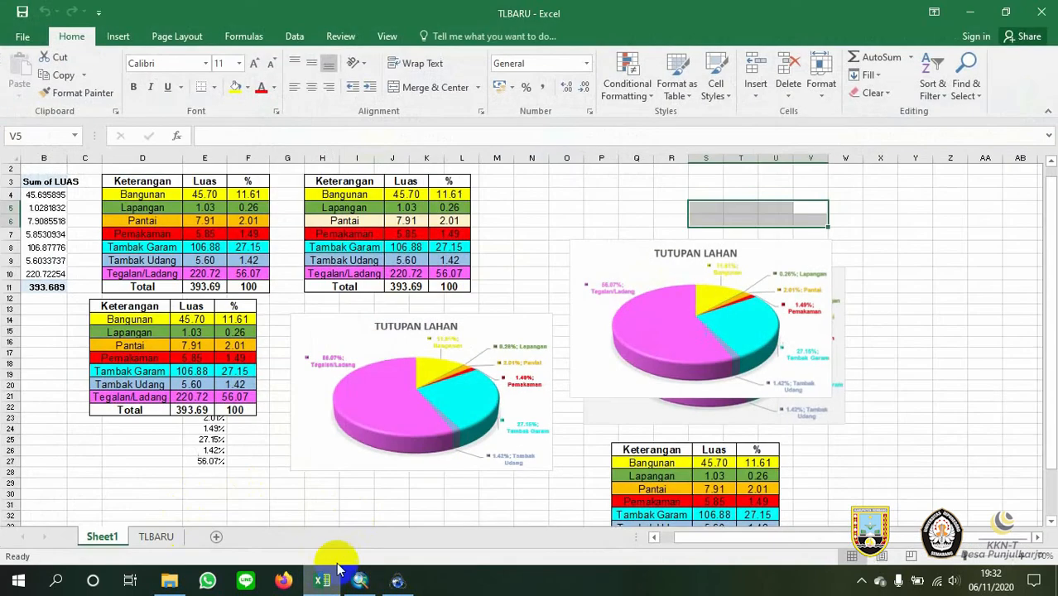
Find TLBARU.dbf in the TUTUPAN LAHAN folder in File Explorer and open it in Excel
left_click(176, 585)
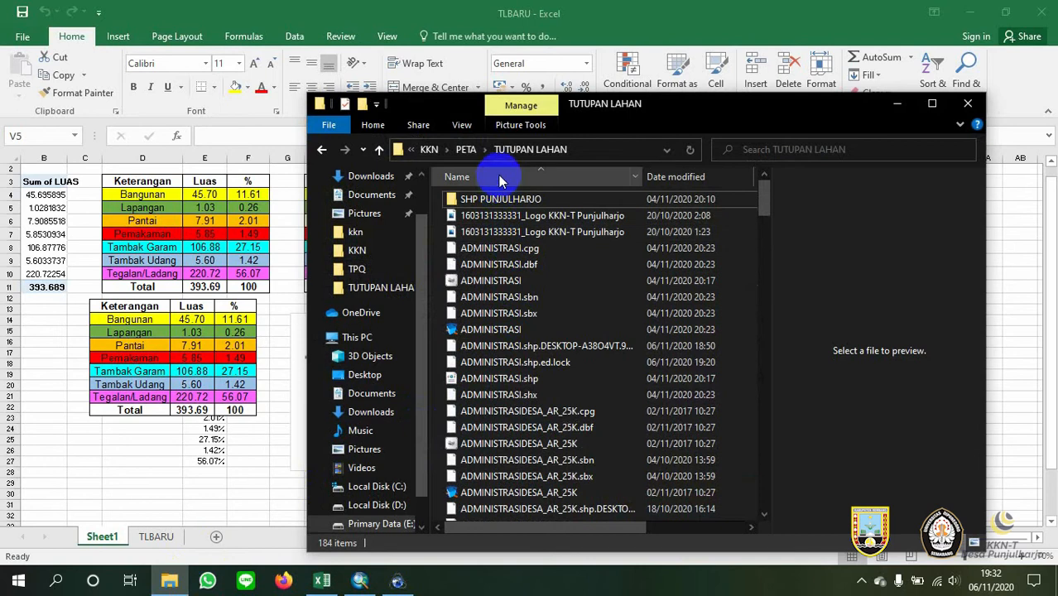
scroll(509, 213, "down", 3)
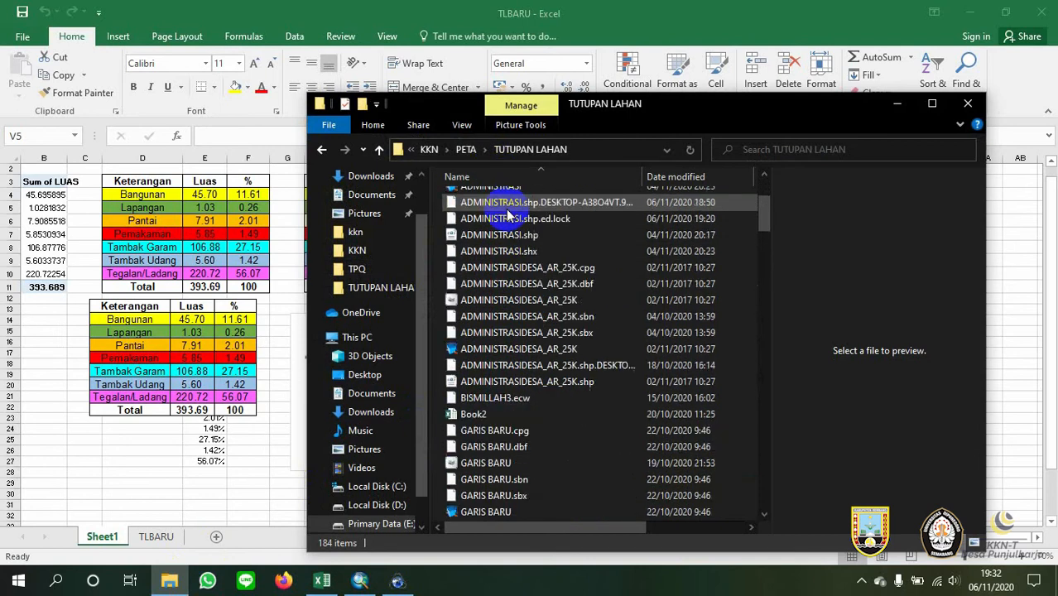
scroll(509, 214, "down", 6)
scroll(524, 356, "up", 10)
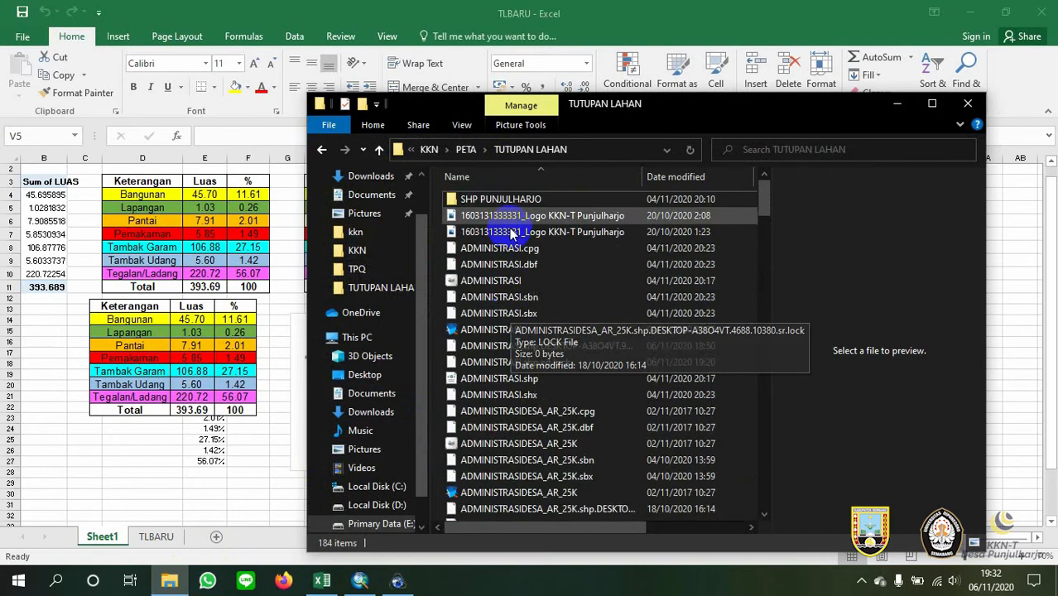
scroll(511, 235, "down", 7)
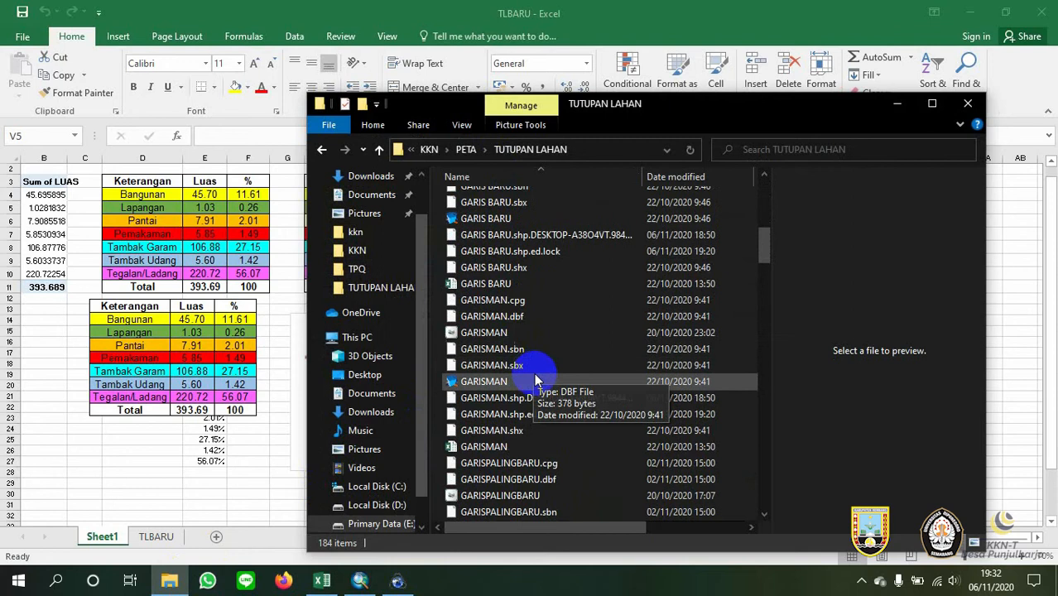
scroll(536, 395, "down", 10)
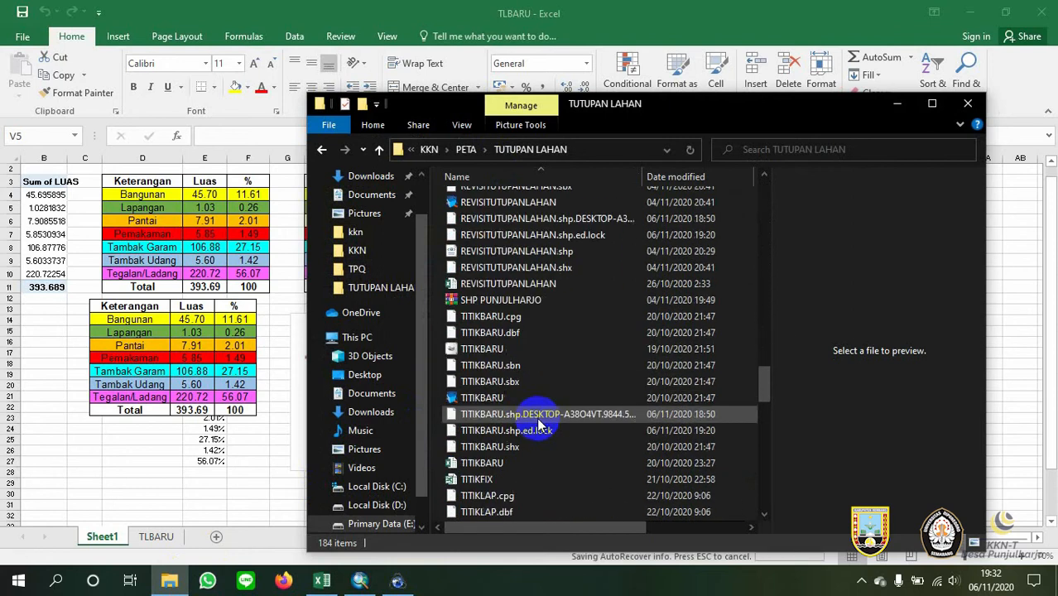
scroll(537, 430, "down", 7)
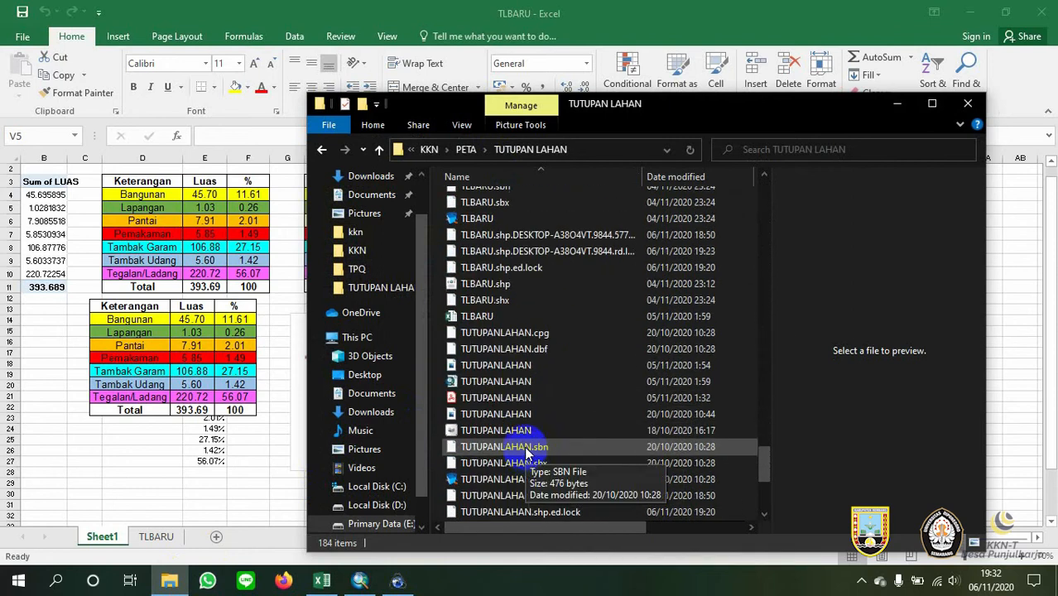
scroll(527, 452, "up", 1)
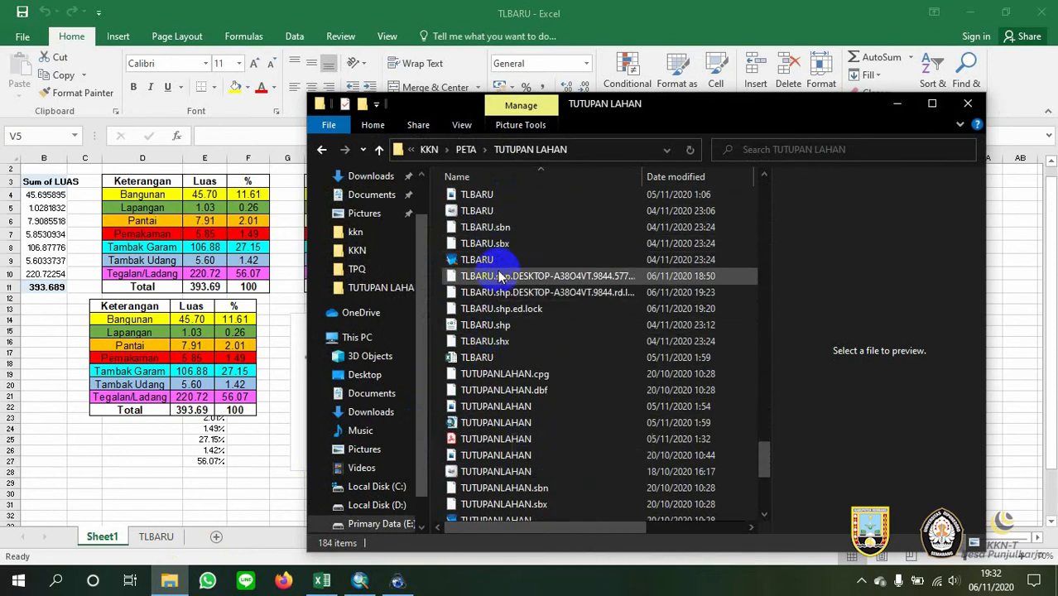
scroll(499, 273, "up", 2)
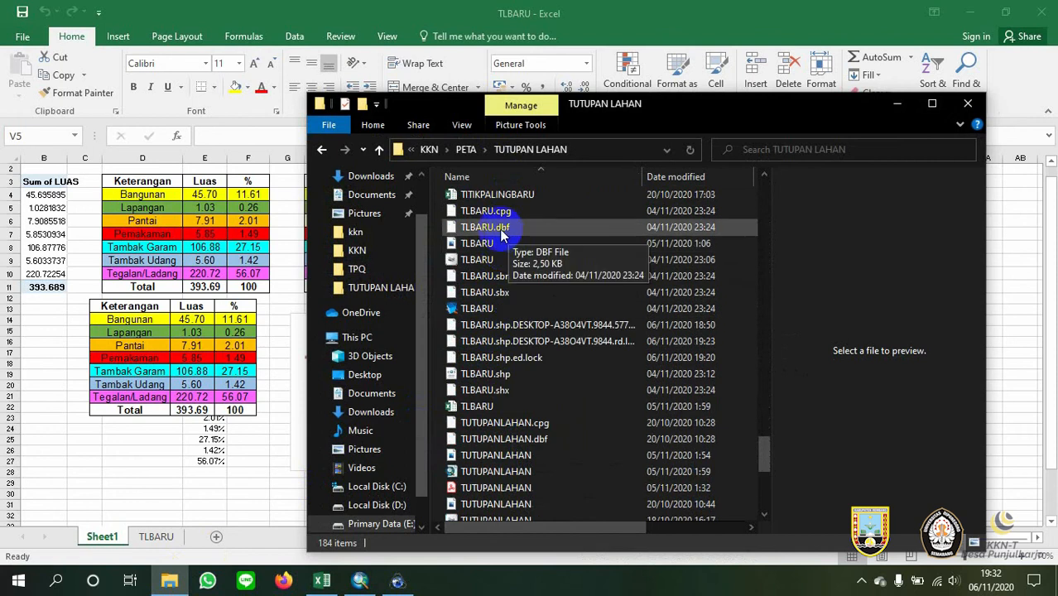
left_click_drag(502, 235, 214, 464)
left_click(326, 89)
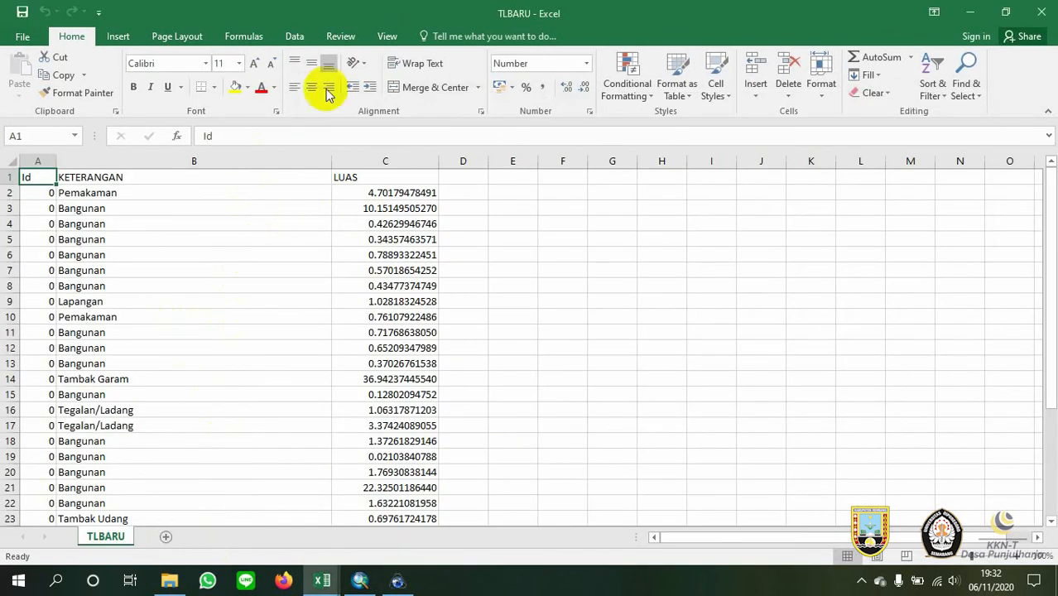
Create a PivotTable from TLBARU!$A$1:$C$33 on a new worksheet, with KETERANGAN as rows and the sum of LUAS as values
left_click(117, 37)
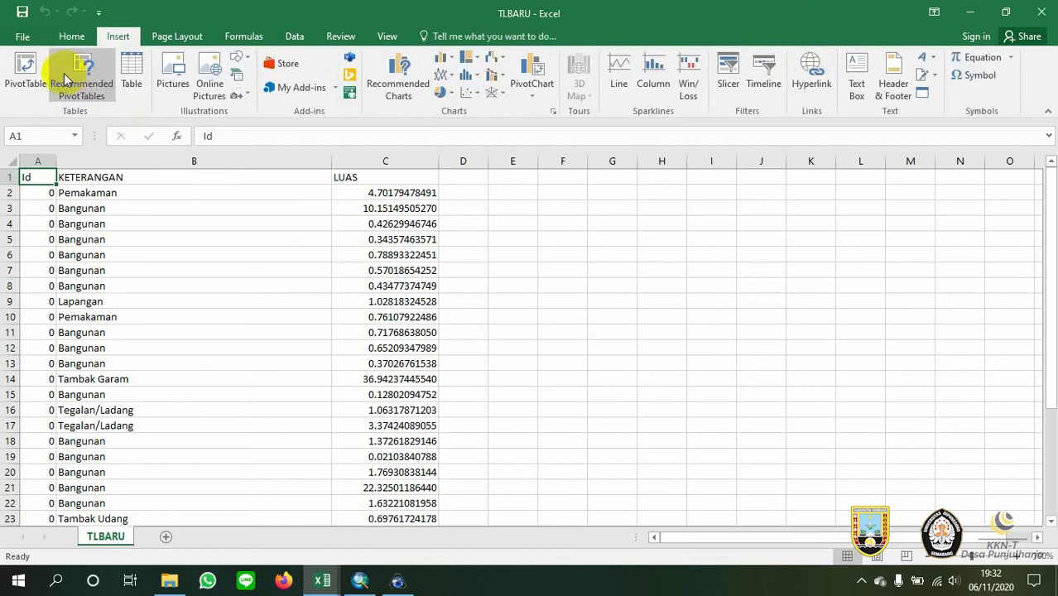
left_click(22, 105)
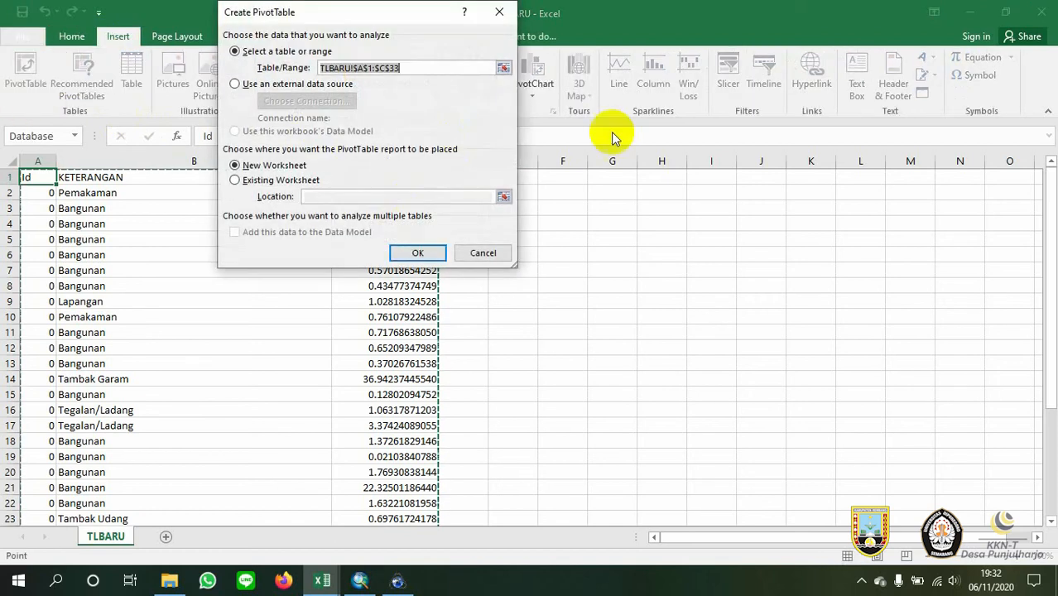
left_click(416, 250)
left_click_drag(907, 270, 1009, 484)
left_click(609, 299)
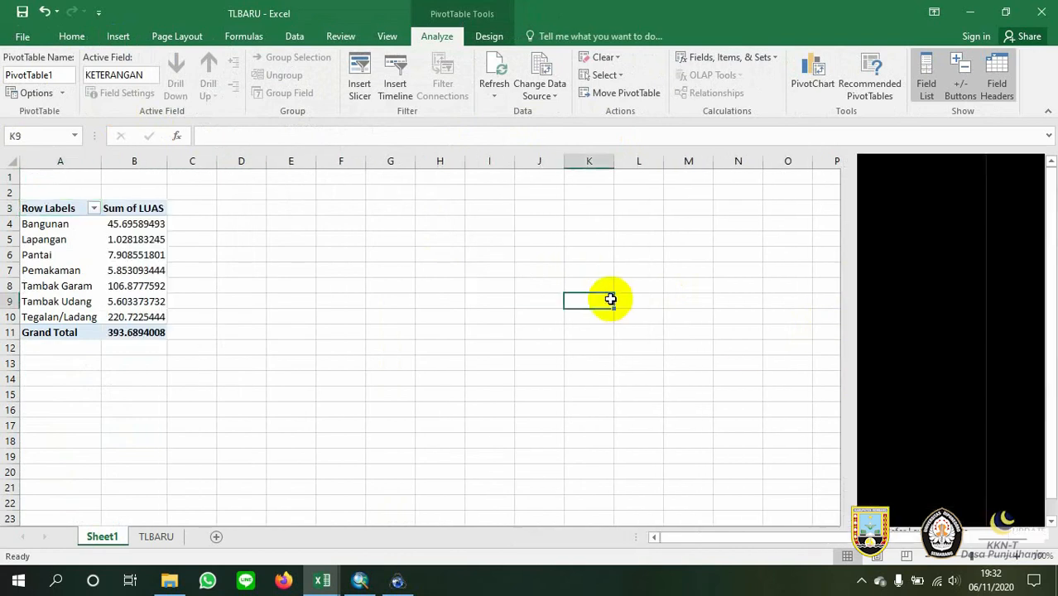
Check the percentage formulas in F4 and F11 of the formatted TLBARU workbook, then view the matching table on the ArcMap layout
mouse_move(344, 586)
left_click(276, 530)
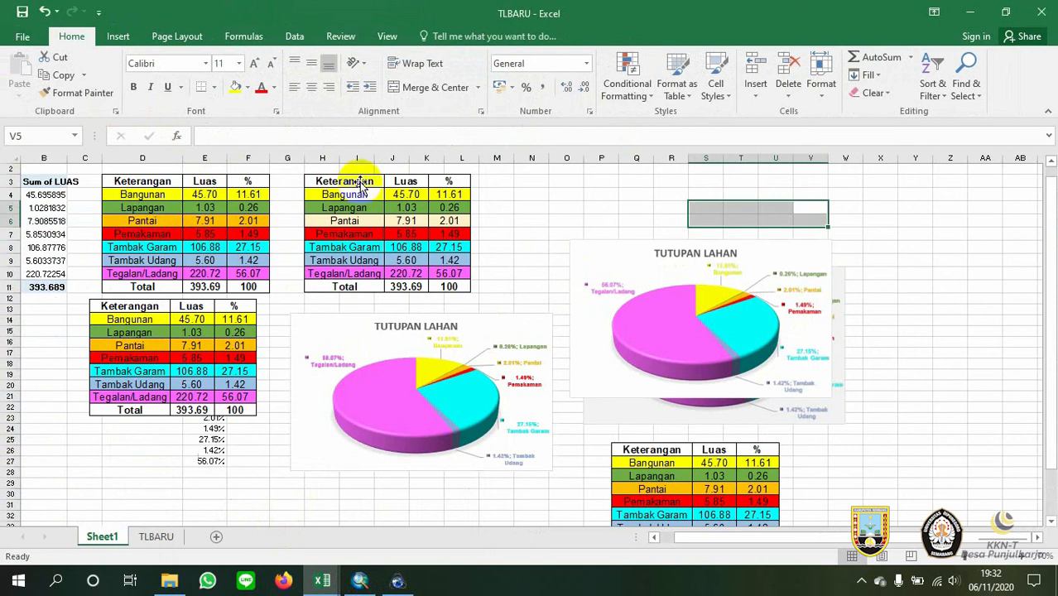
left_click(248, 195)
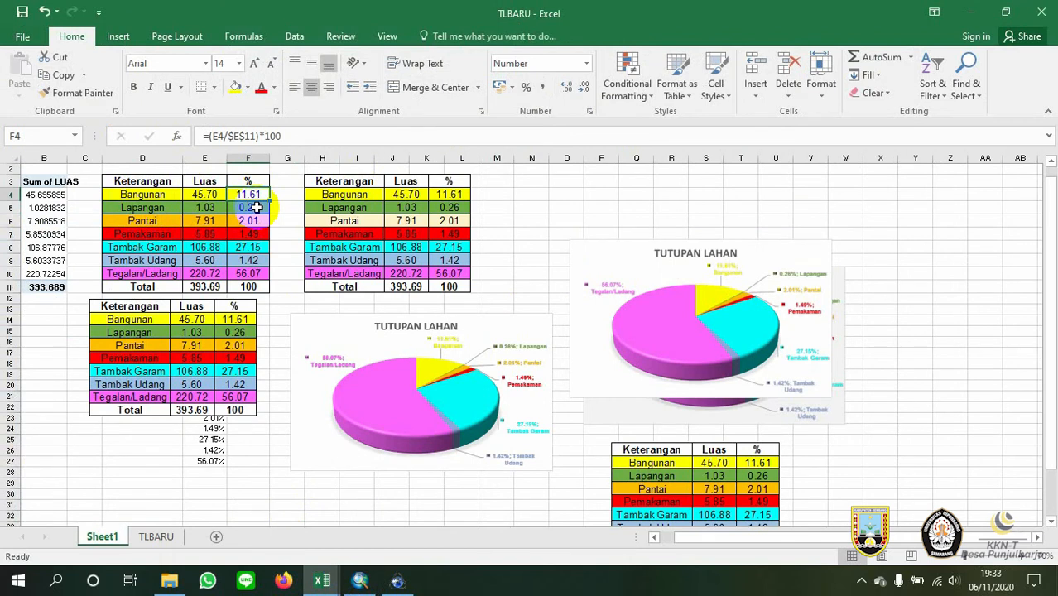
left_click(263, 286)
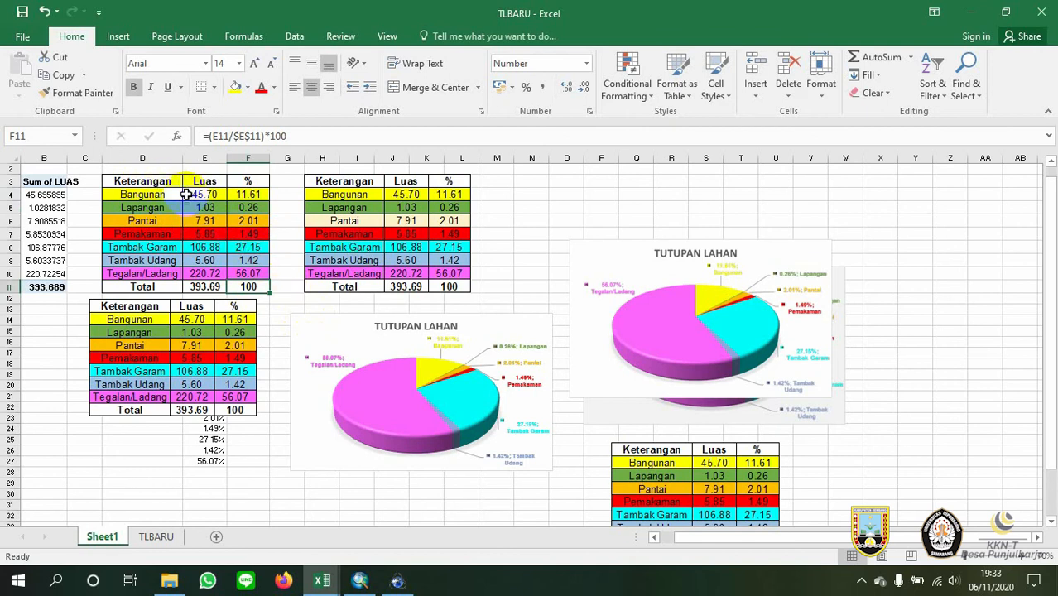
left_click(363, 580)
scroll(534, 348, "up", 2)
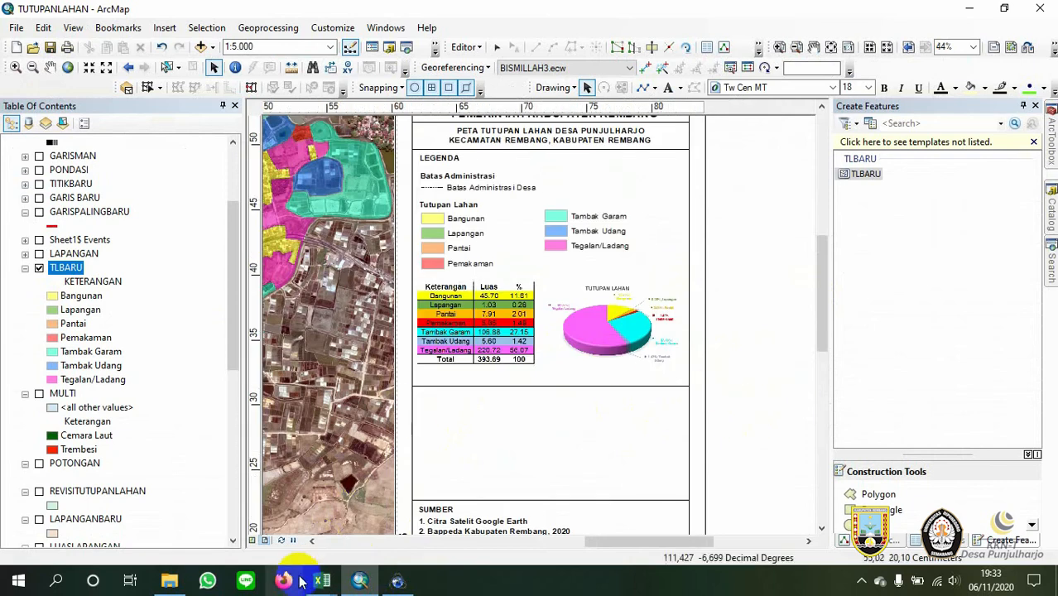
Switch to the TLBARU workbook in Excel and insert a 3-D pie chart from the land cover names and areas in D4:E11
left_click(324, 580)
left_click(394, 497)
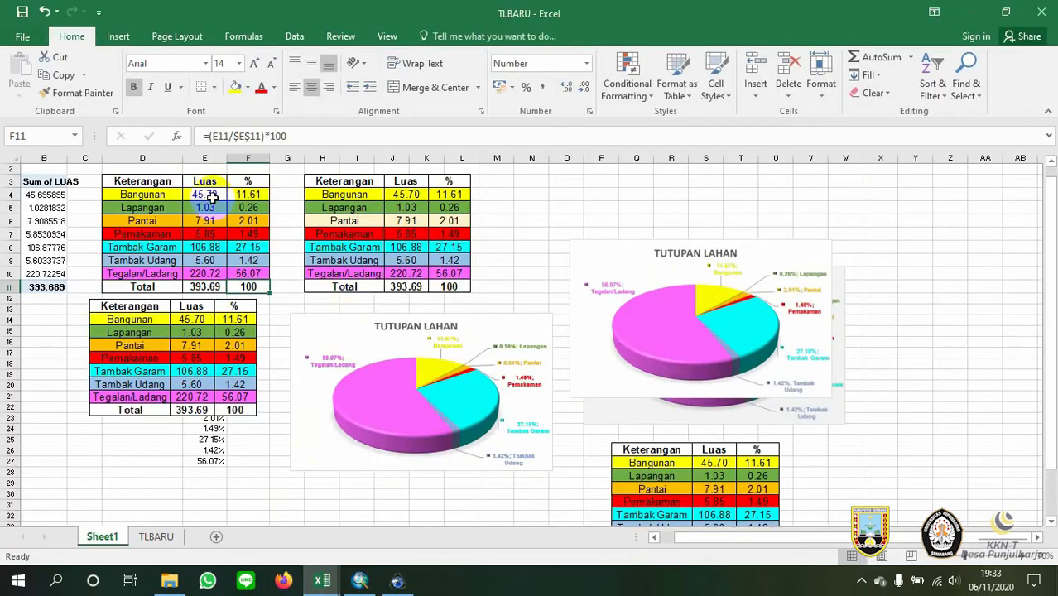
left_click_drag(165, 195, 213, 286)
left_click(118, 35)
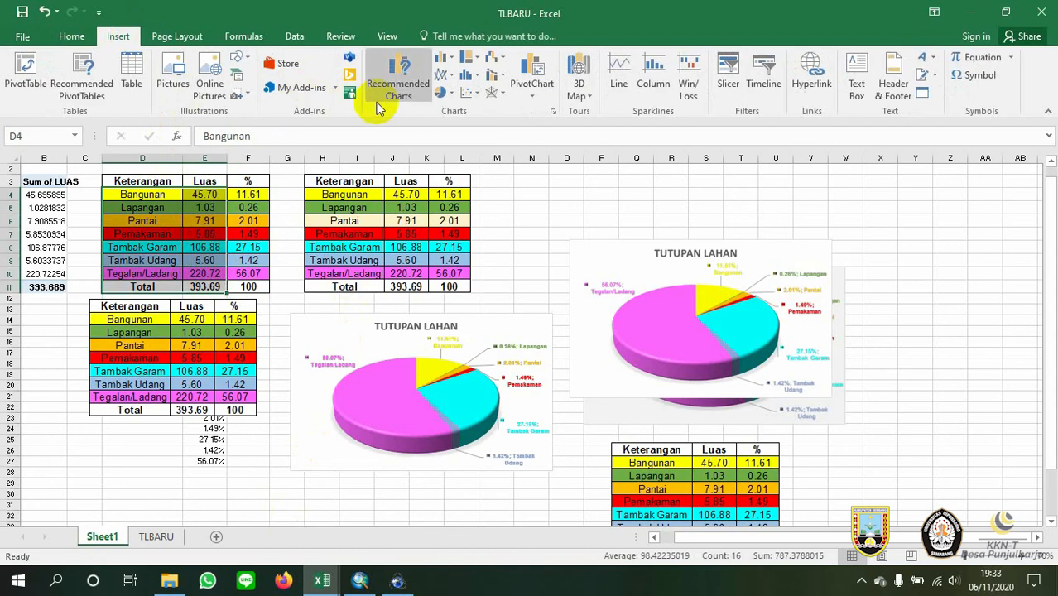
left_click(453, 96)
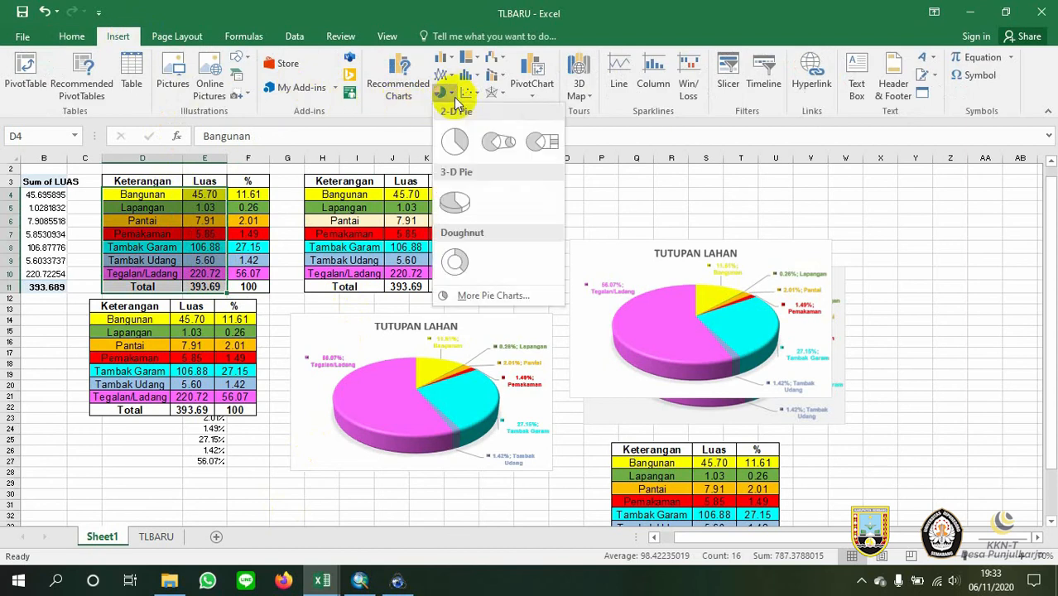
left_click(464, 209)
Delete the newly inserted 3-D pie chart from the worksheet
right_click(646, 310)
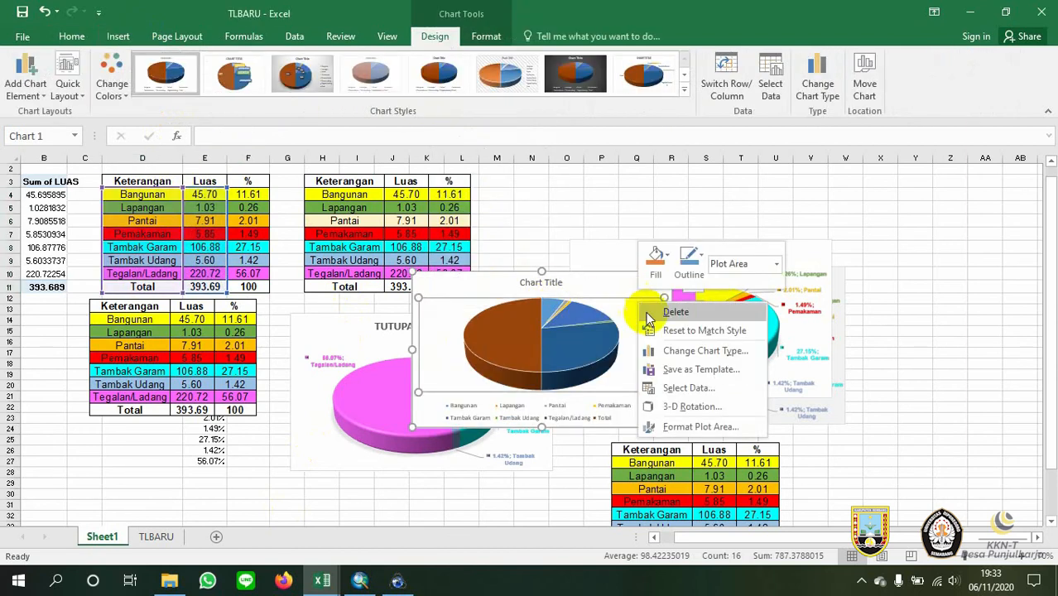
left_click(623, 284)
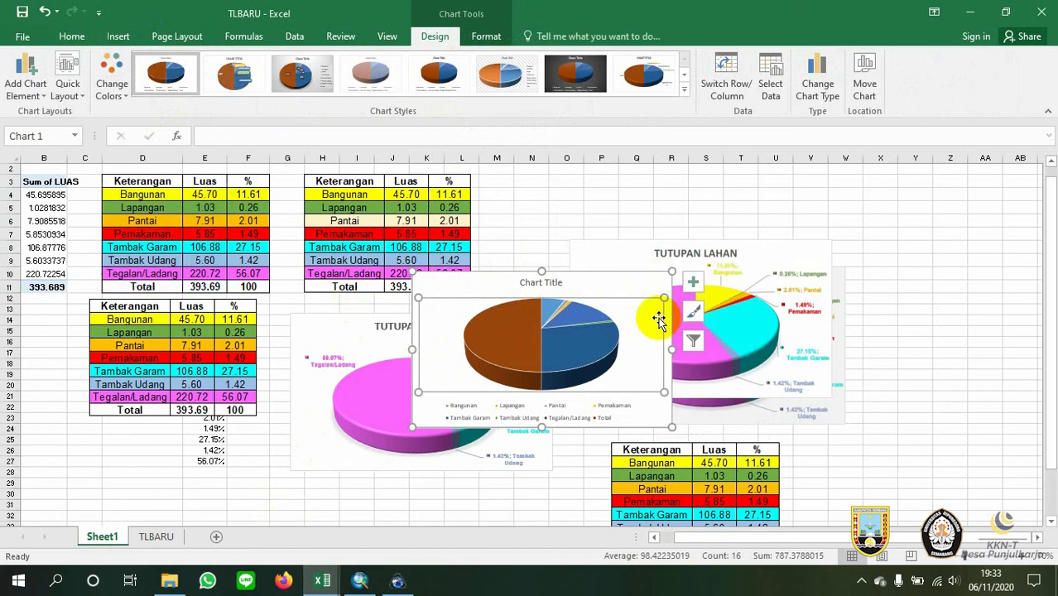
right_click(619, 282)
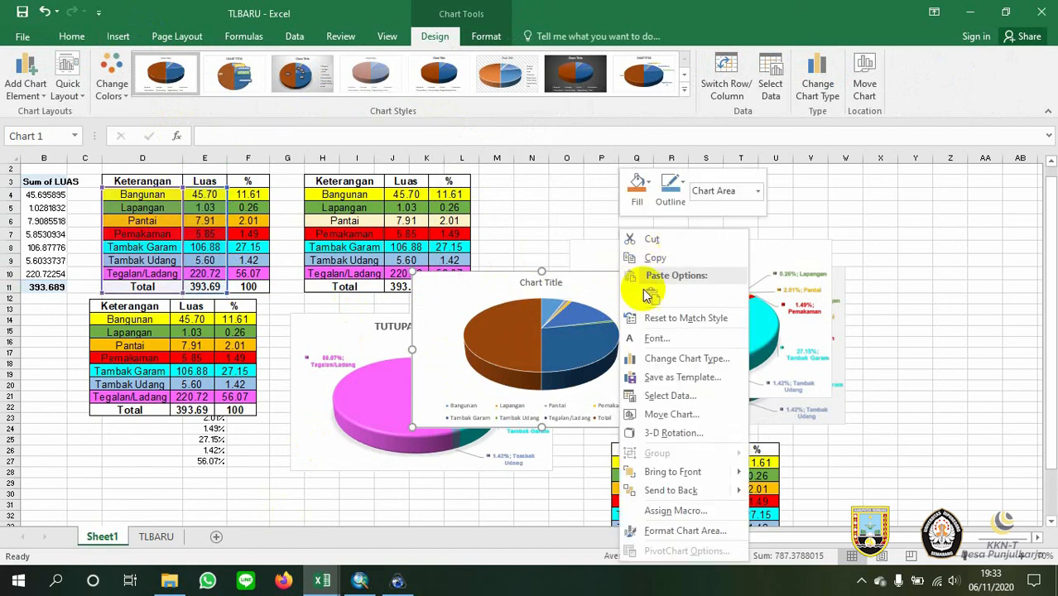
left_click(601, 293)
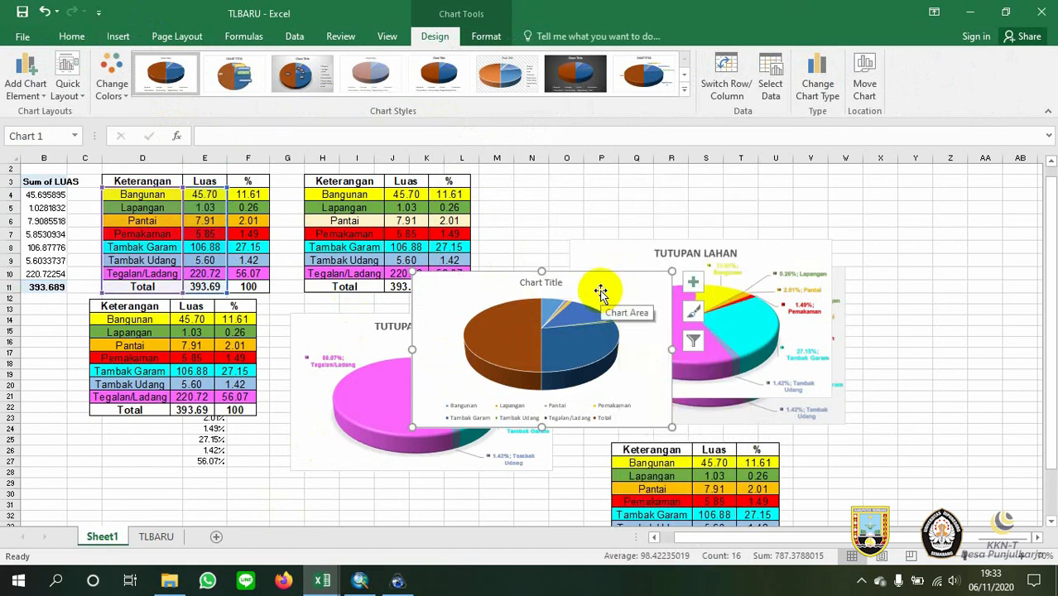
key("Delete")
Move the front TUTUPAN LAHAN pie chart picture over the area tables in Excel, then switch to the ArcMap layout
left_click(676, 285)
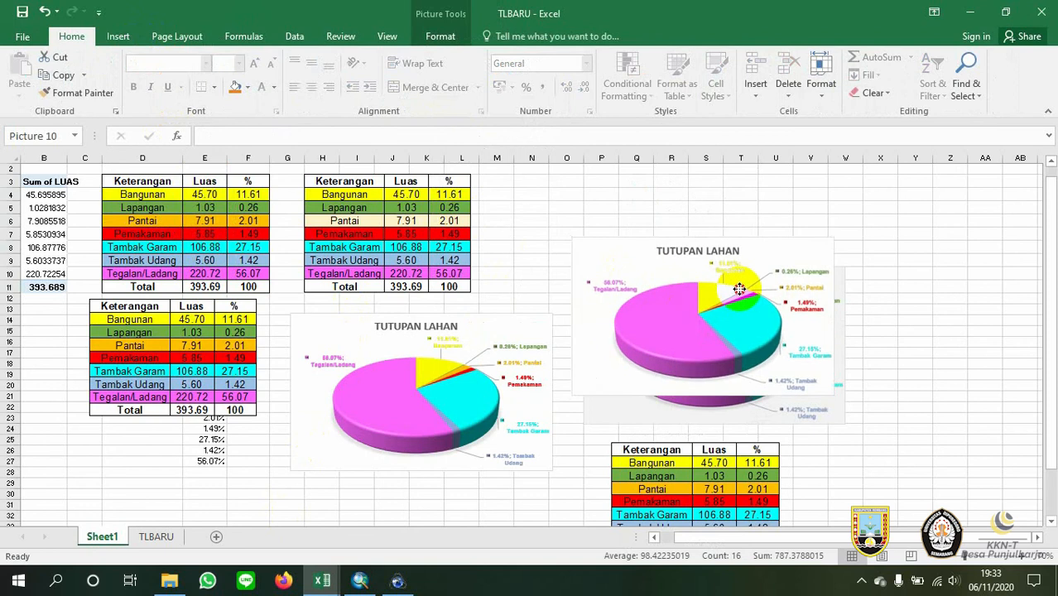
left_click_drag(740, 289, 379, 273)
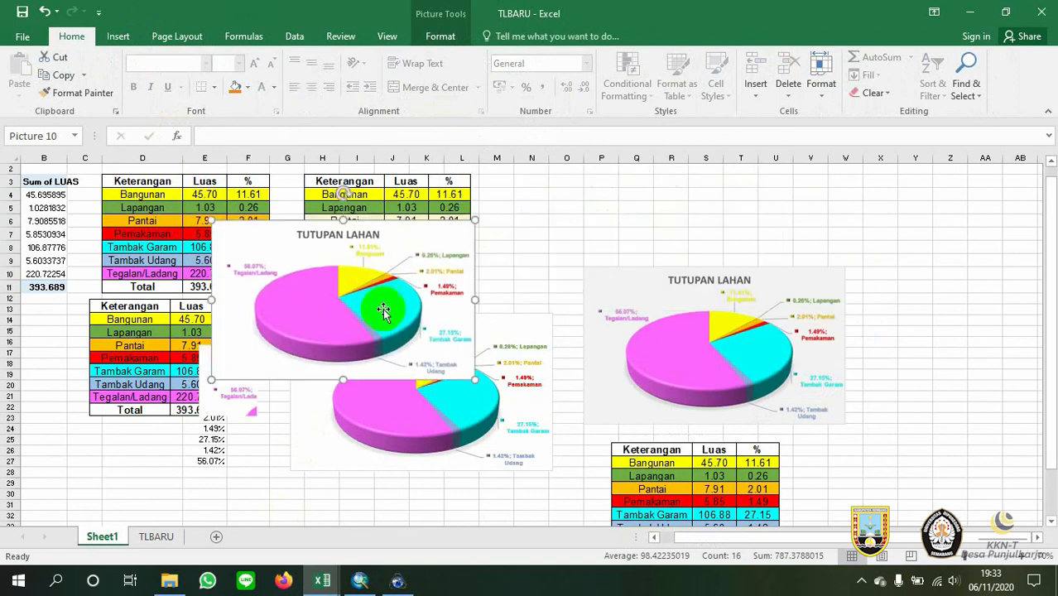
left_click(362, 581)
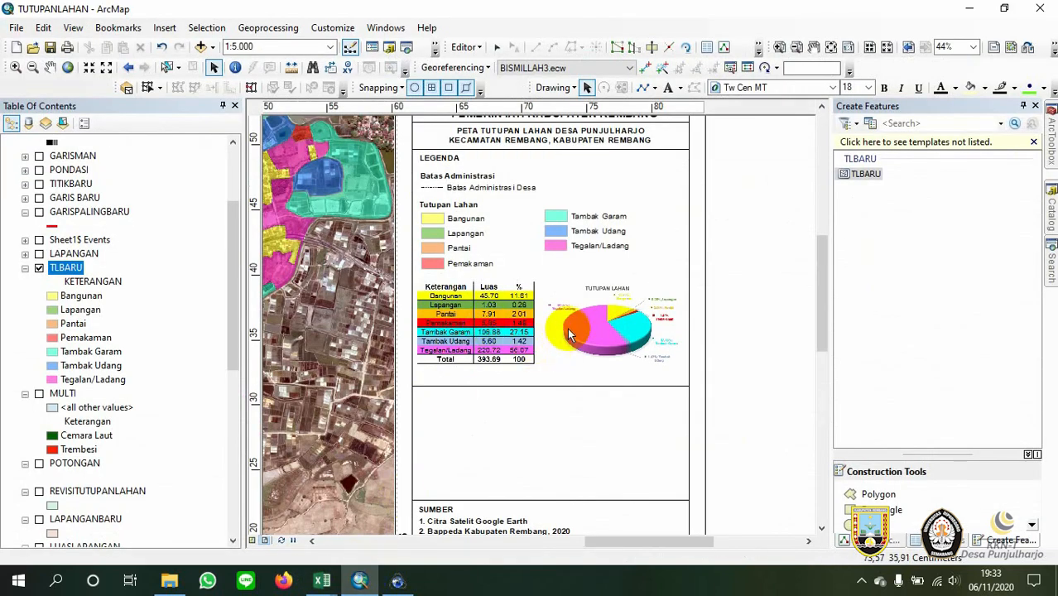
Insert the ESRI North 7 north arrow and place it, enlarged, at the upper centre of the empty box above SUMBER
scroll(567, 328, "up", 2)
left_click_drag(585, 461, 581, 257)
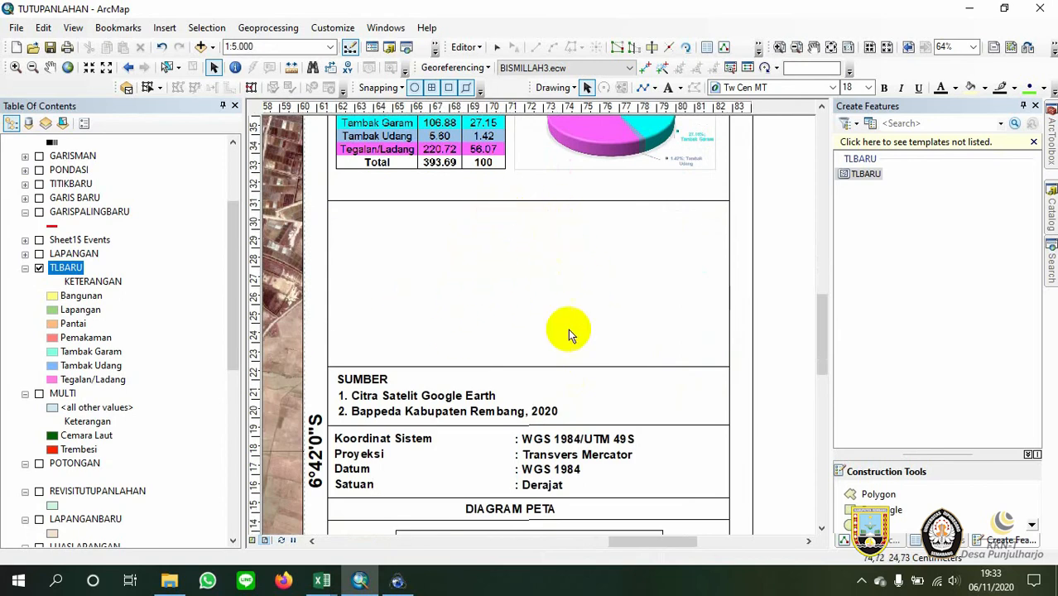
left_click(164, 28)
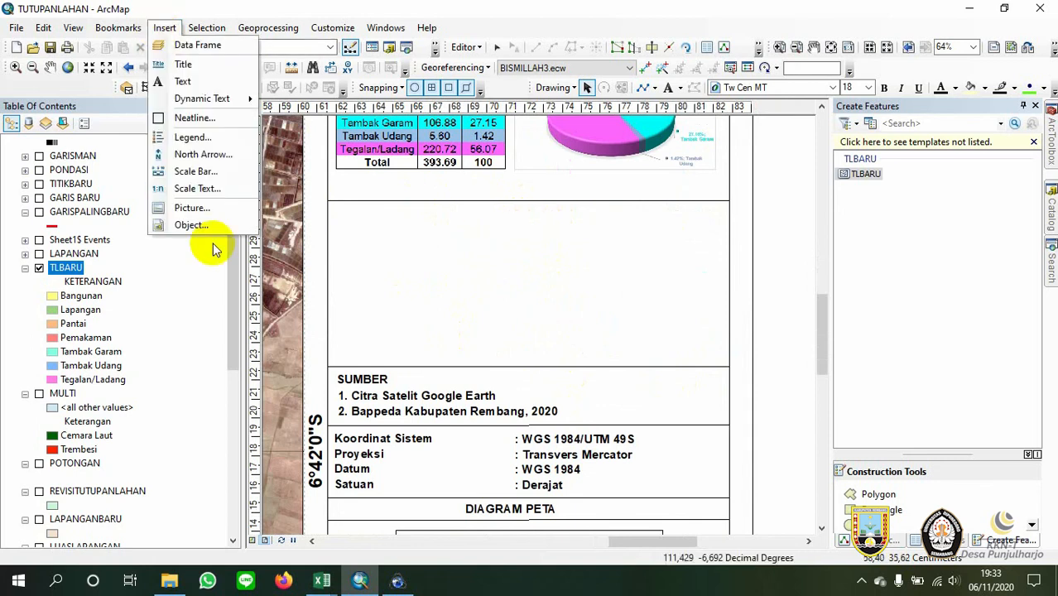
left_click(207, 156)
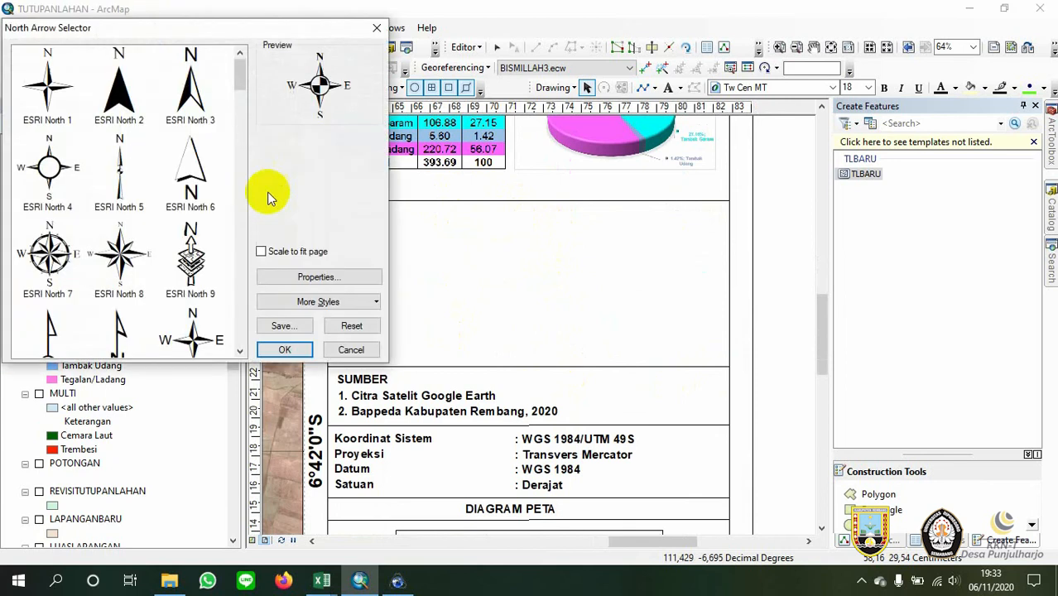
scroll(157, 234, "down", 4)
scroll(149, 236, "up", 4)
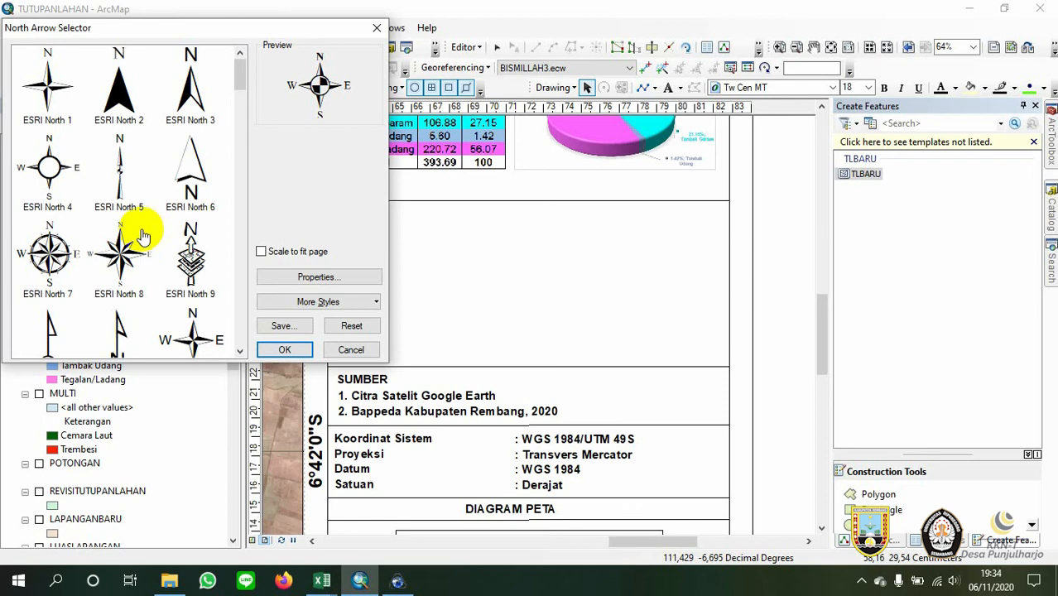
left_click(59, 258)
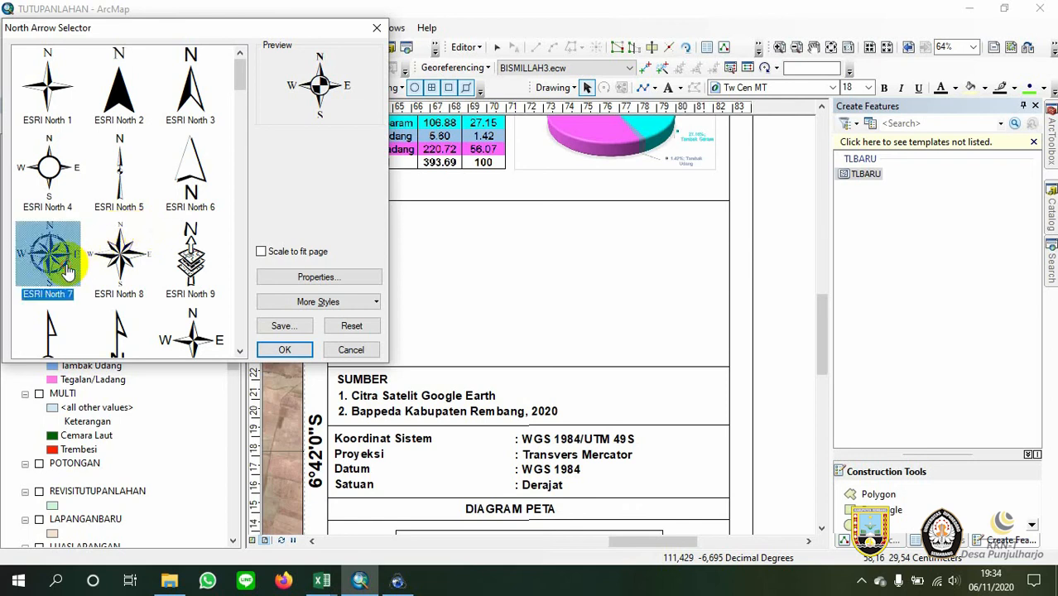
left_click(272, 348)
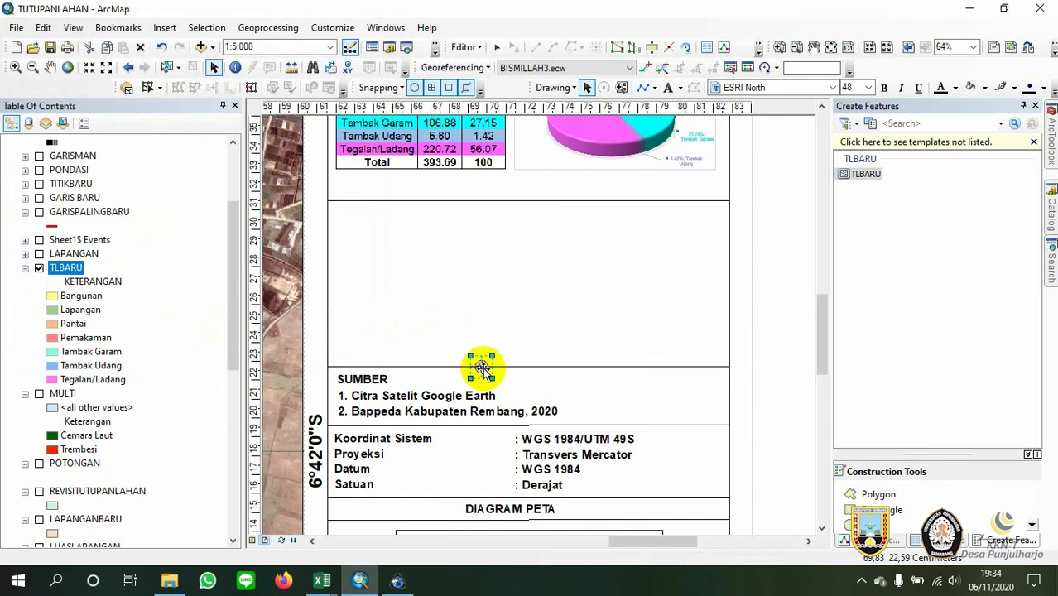
left_click_drag(484, 367, 527, 240)
Select the main map data frame, set its scale to 1:6.000 and reposition the village within the frame
left_click(430, 241)
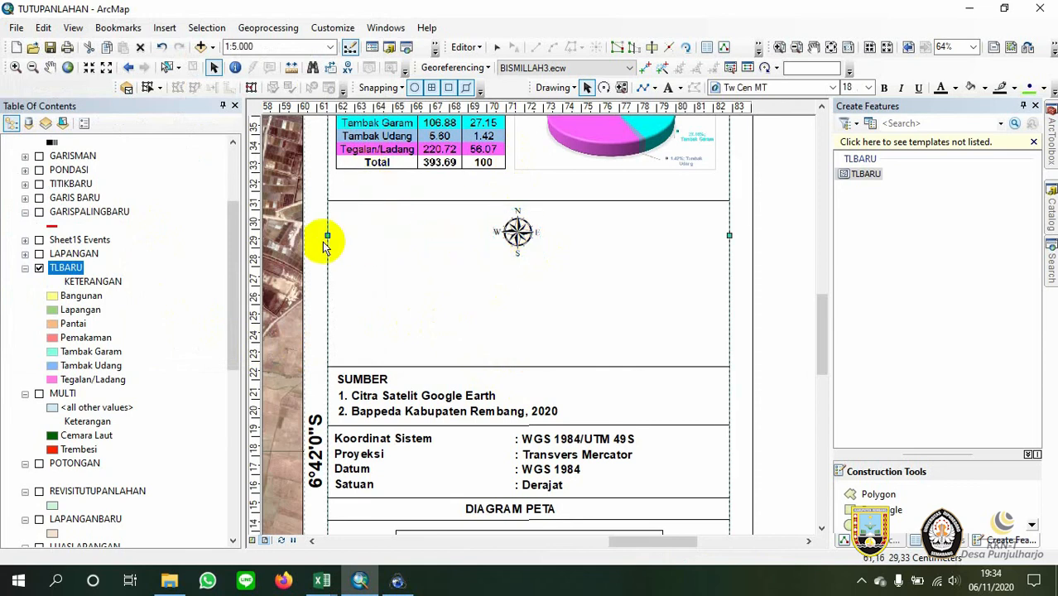
left_click(290, 239)
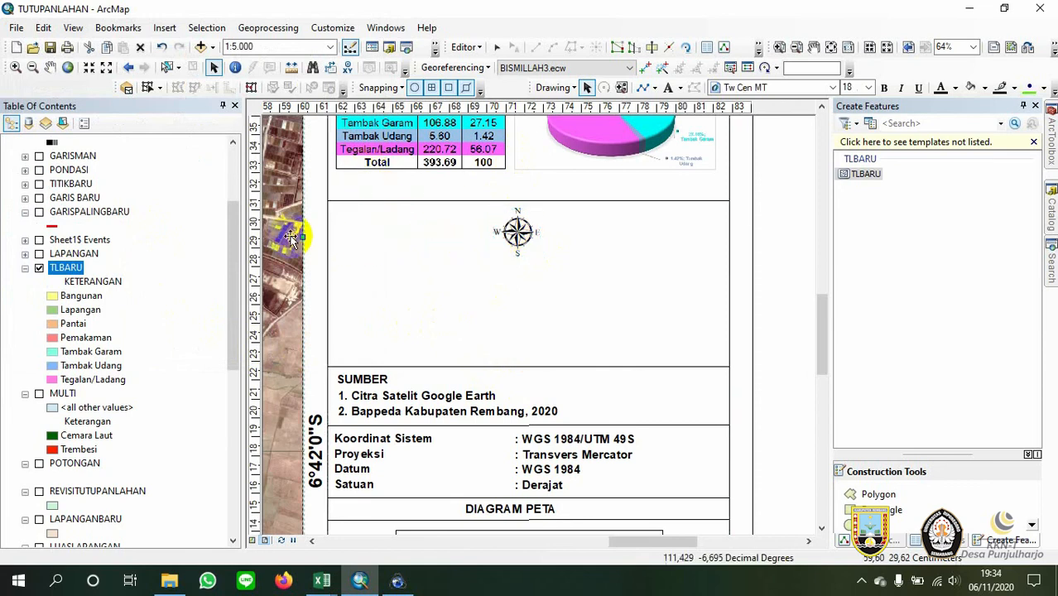
scroll(302, 285, "up", 2)
scroll(304, 287, "down", 9)
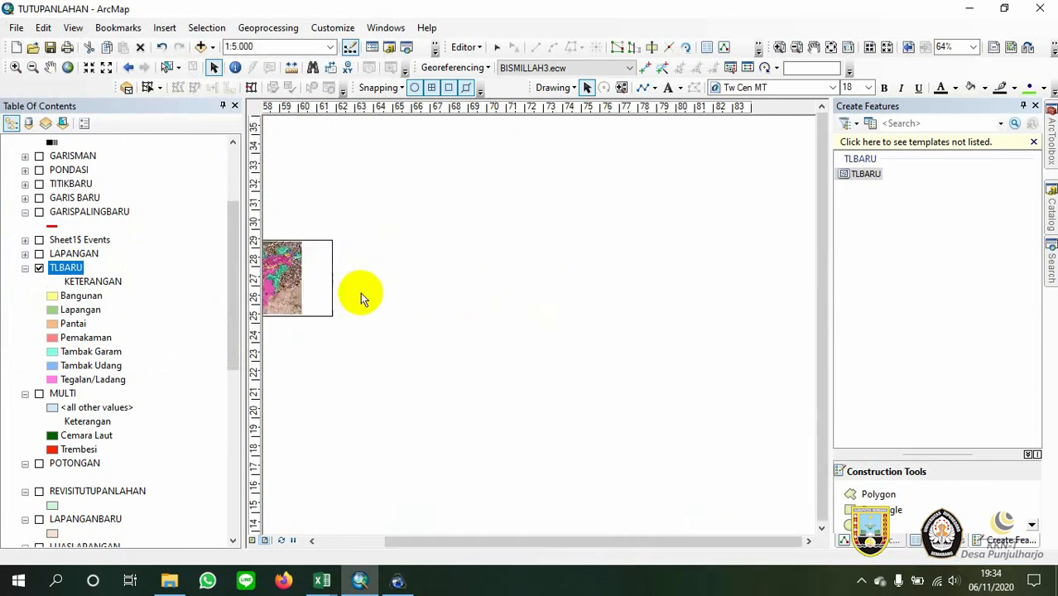
scroll(360, 297, "up", 5)
scroll(415, 290, "down", 2)
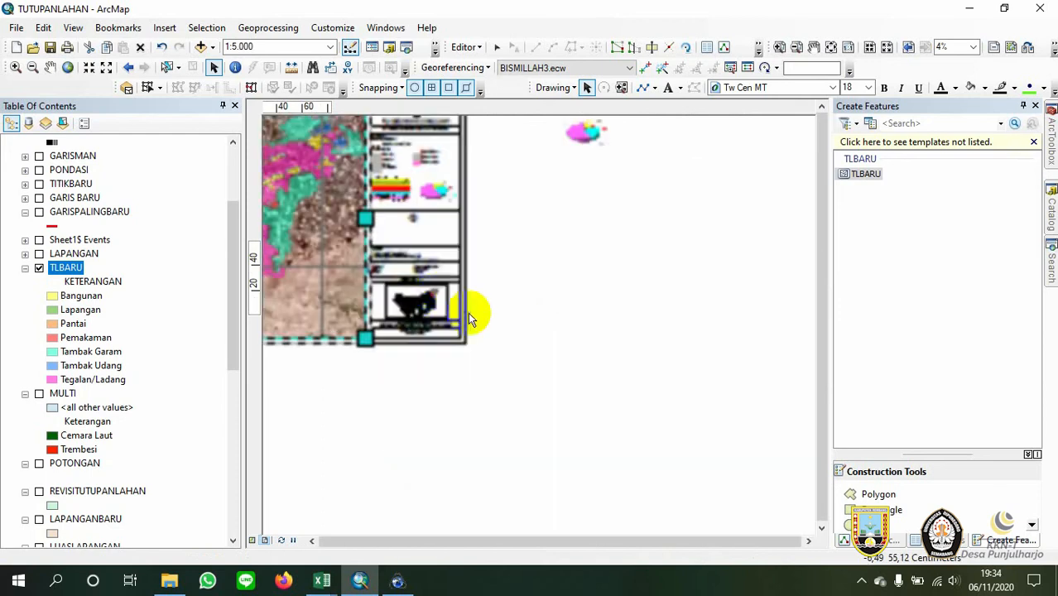
left_click_drag(404, 235, 648, 312)
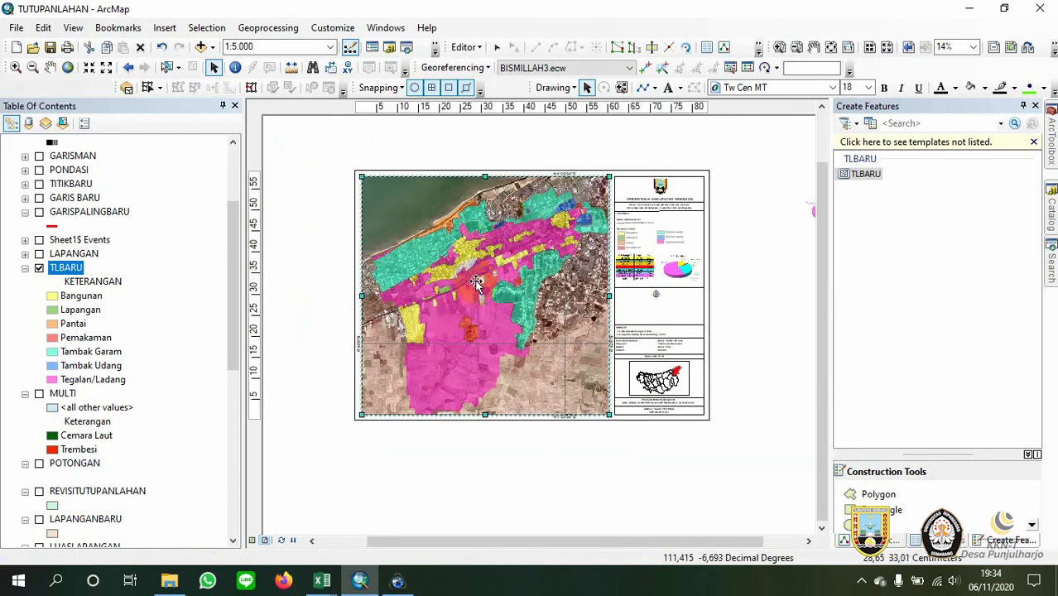
scroll(477, 284, "up", 1)
scroll(477, 285, "down", 1)
scroll(477, 284, "up", 2)
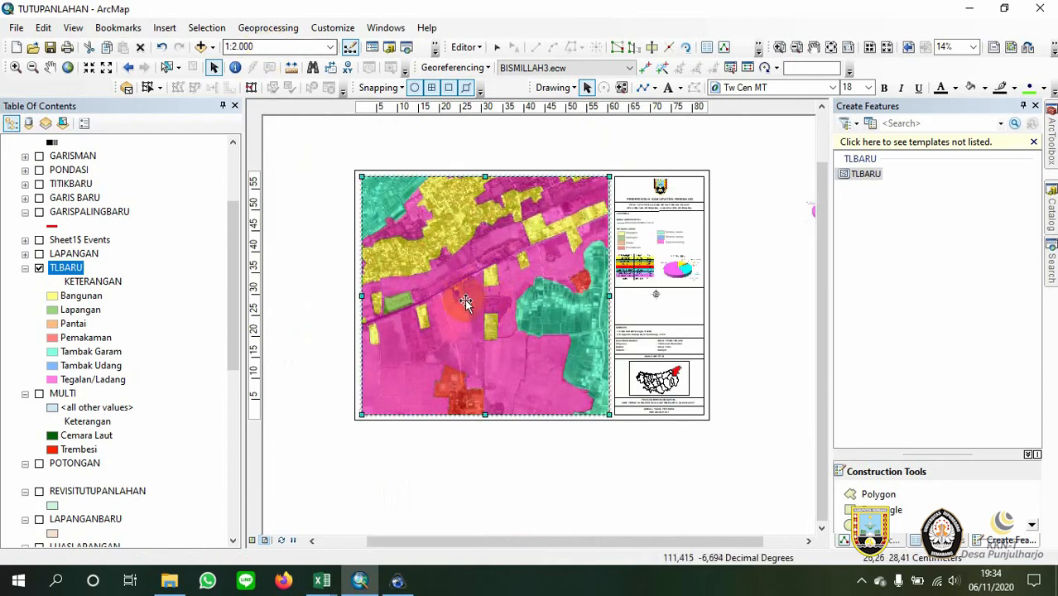
scroll(466, 304, "down", 3)
scroll(468, 302, "down", 2)
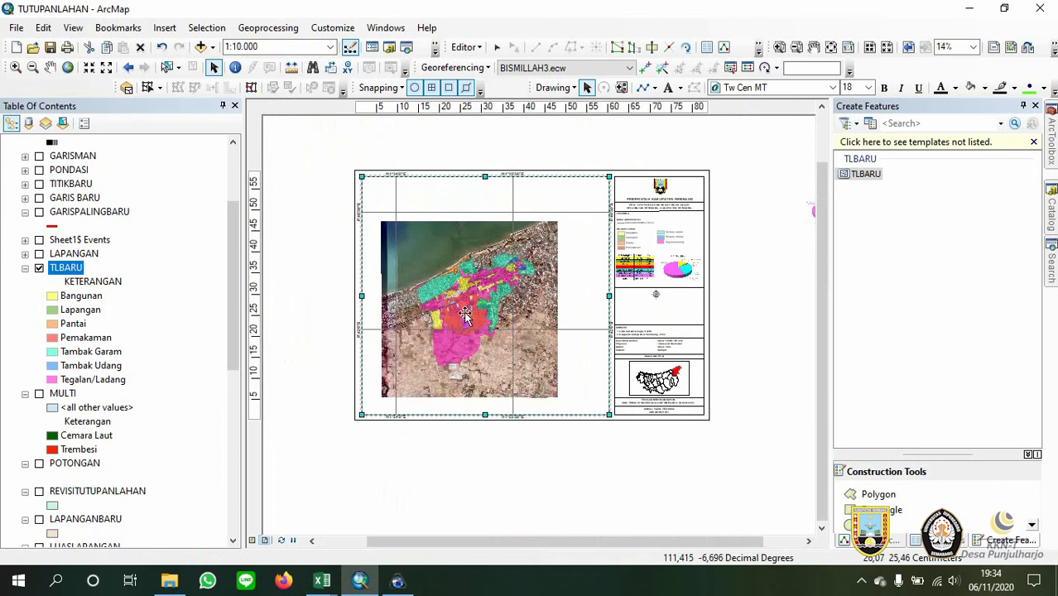
scroll(467, 316, "up", 2)
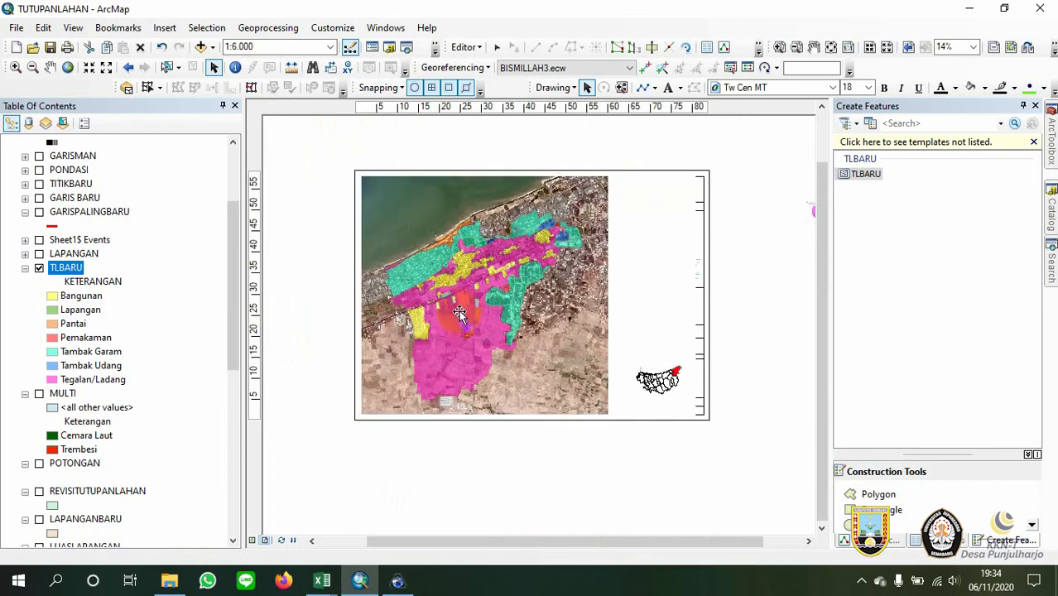
left_click_drag(462, 312, 467, 304)
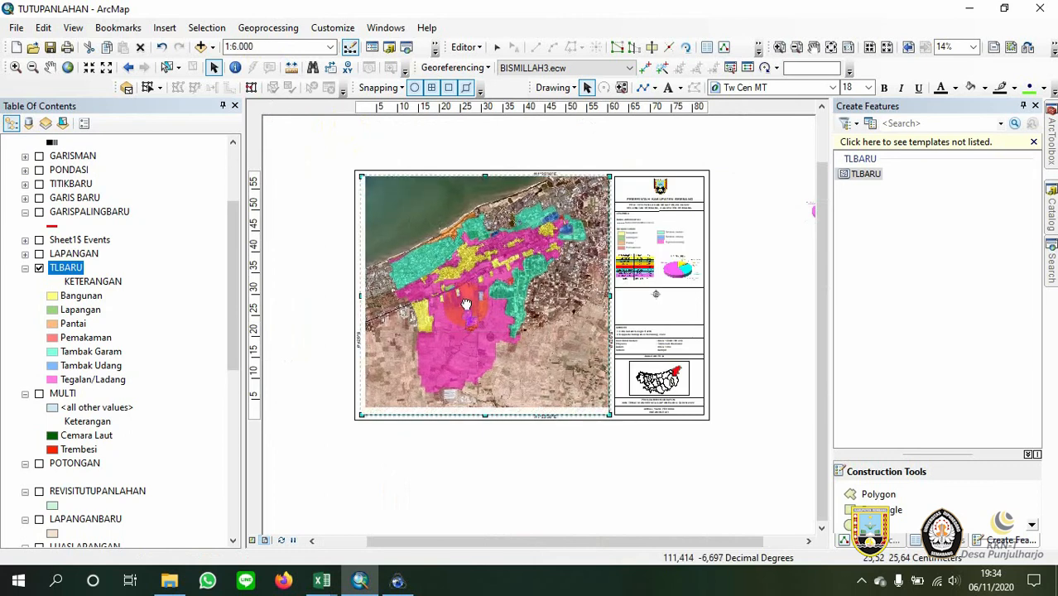
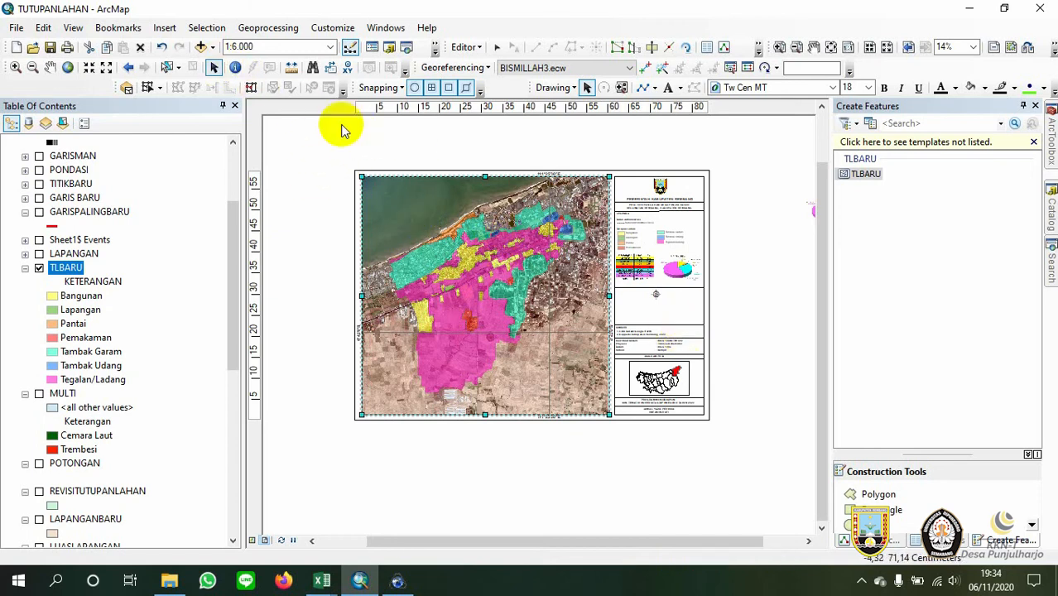
Insert an Absolute Scale text, place it below the north arrow in the box above SUMBER and enlarge it
left_click(162, 28)
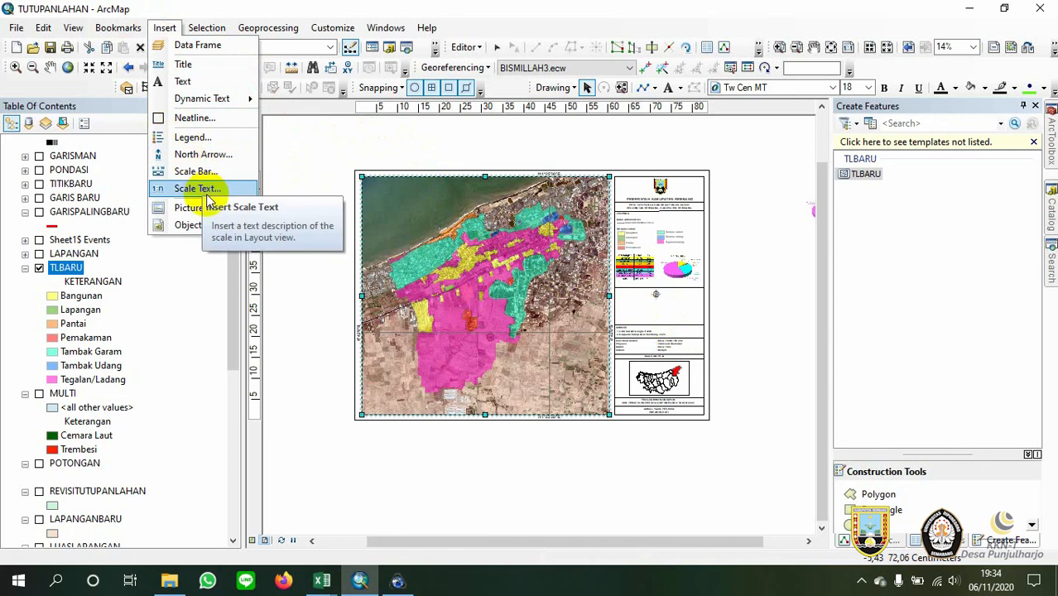
left_click(206, 195)
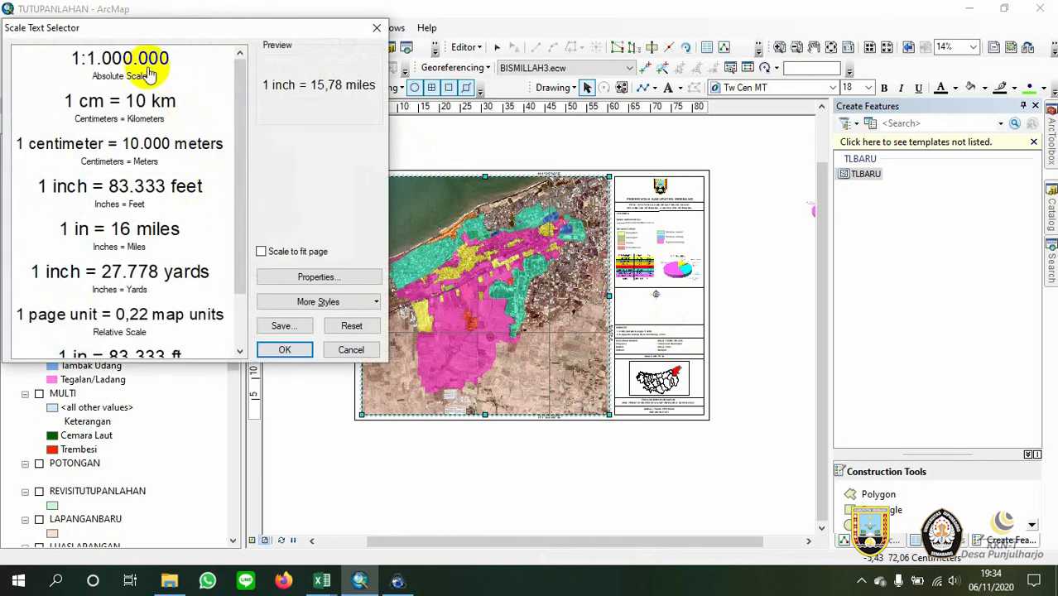
left_click(149, 74)
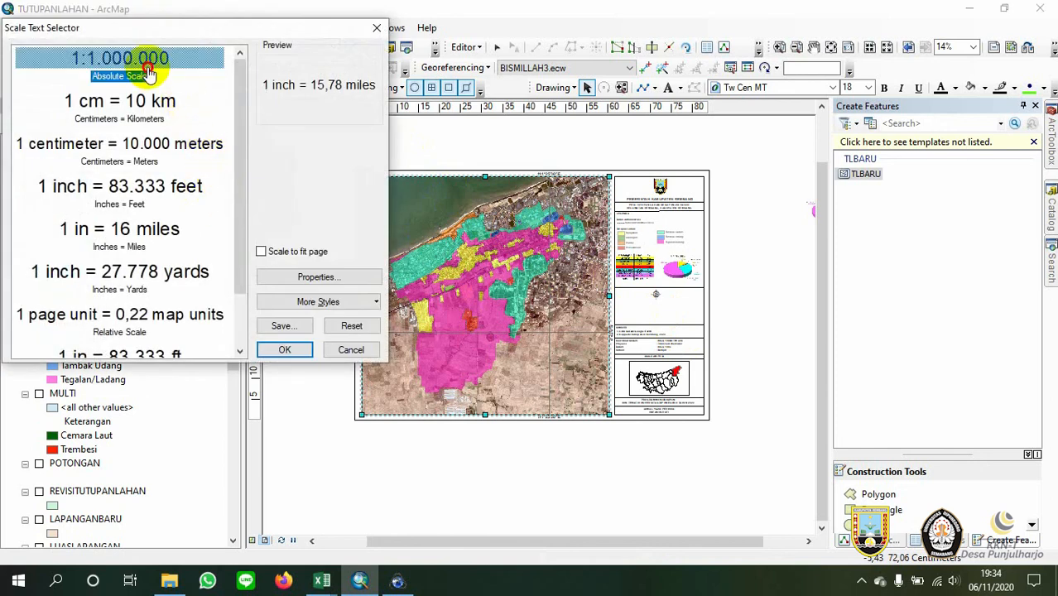
left_click(285, 350)
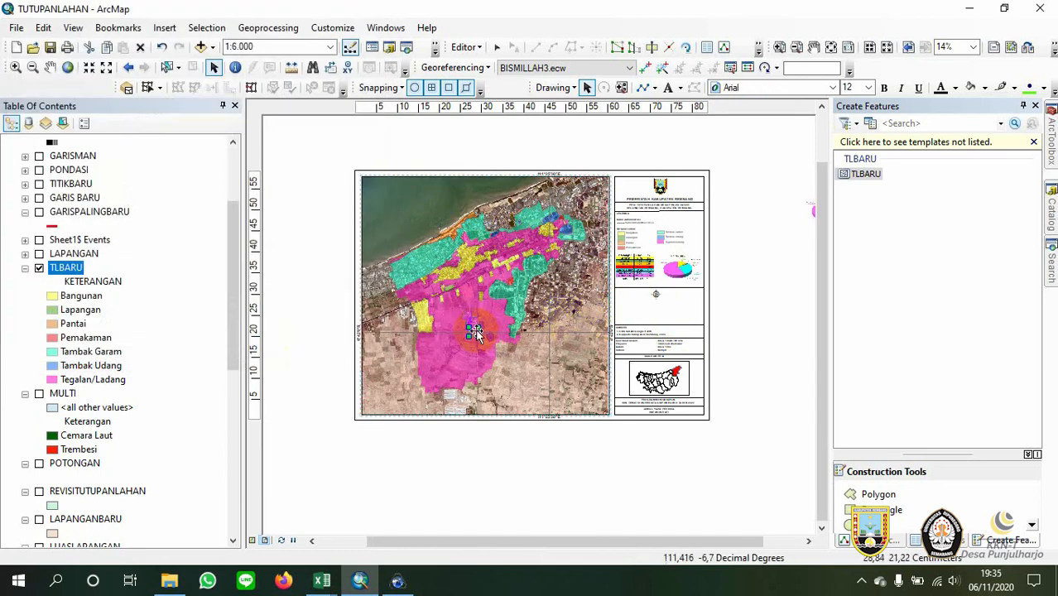
left_click_drag(528, 332, 660, 314)
scroll(660, 310, "up", 5)
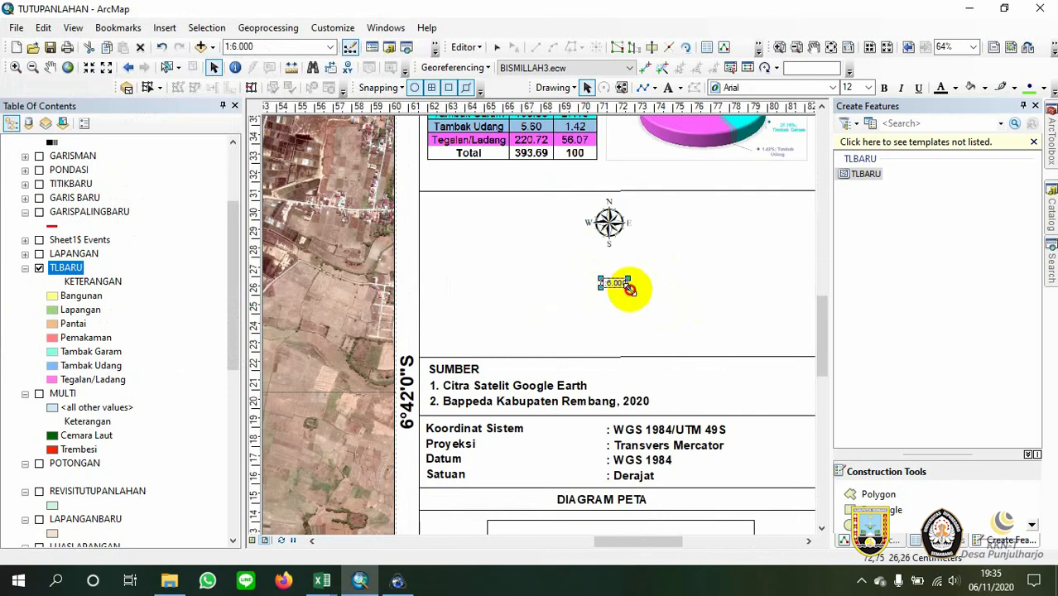
left_click_drag(630, 287, 670, 316)
Change the main map's scale to 1:5.000 and then to 1:4.000 to test the inserted scale text
scroll(534, 315, "down", 5)
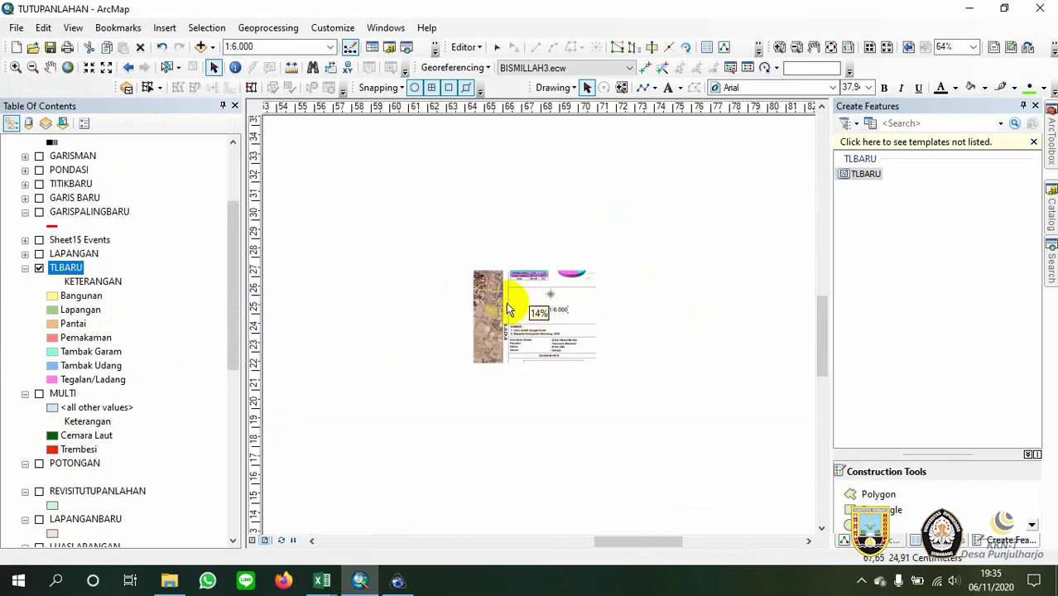
scroll(472, 302, "up", 8)
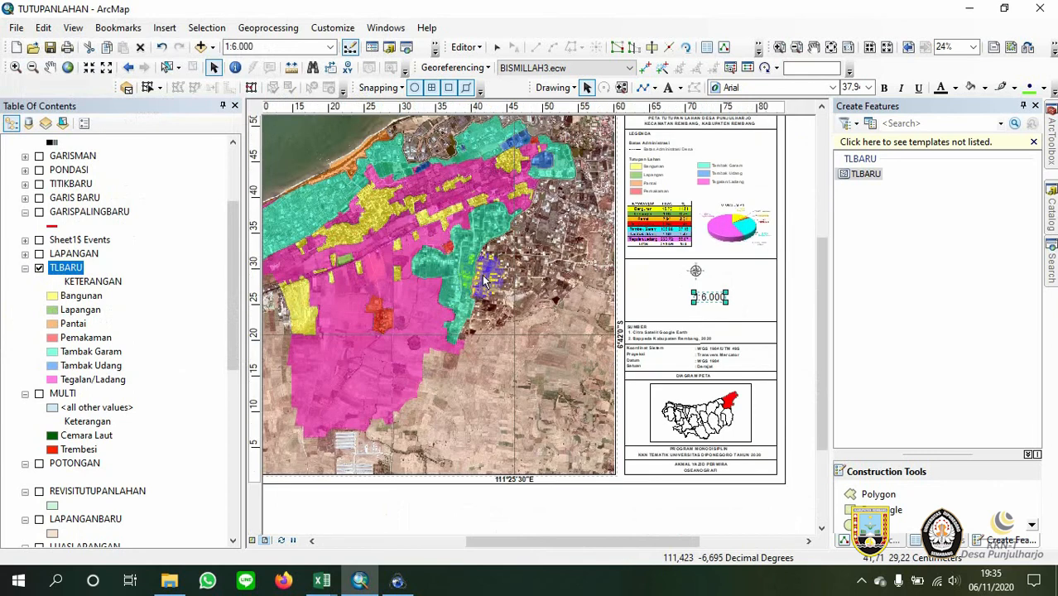
scroll(485, 282, "up", 1)
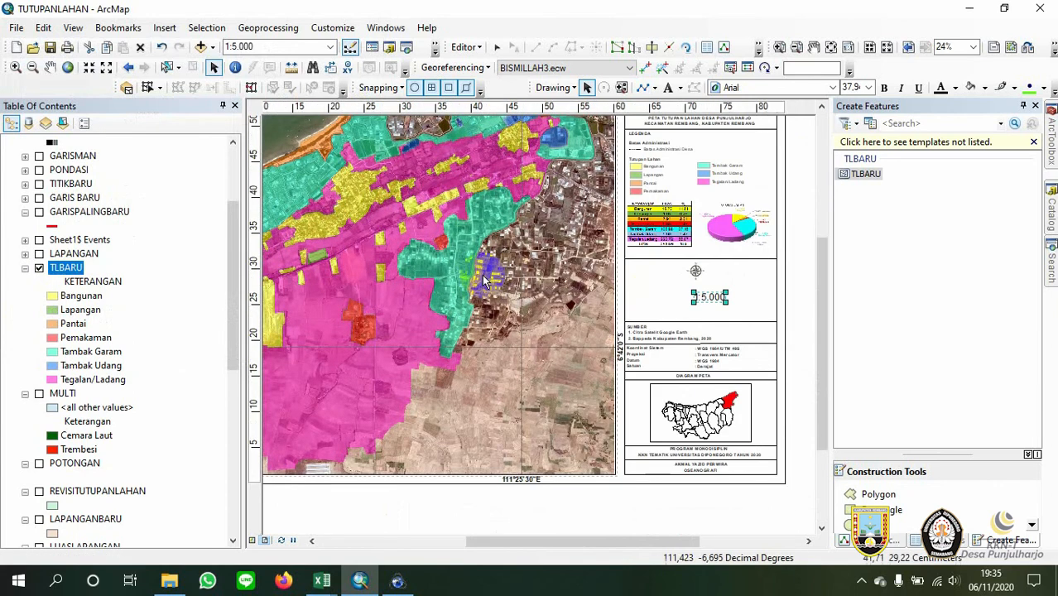
scroll(508, 295, "up", 1)
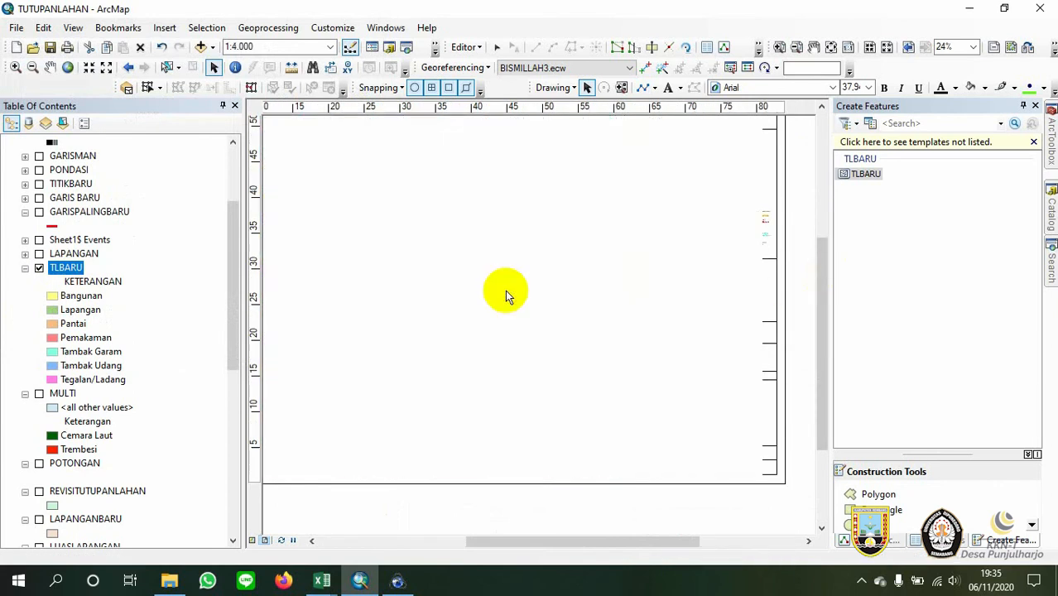
Return the main map's scale to 1:6.000 and move the scale text, at font size 24, up beneath the north arrow
scroll(508, 296, "down", 2)
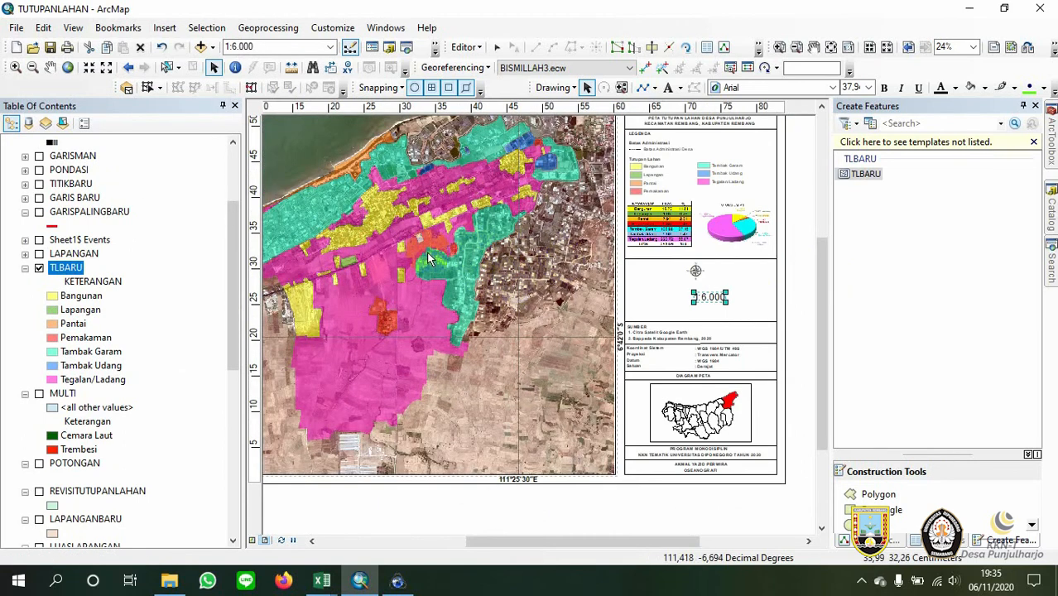
left_click_drag(429, 259, 462, 284)
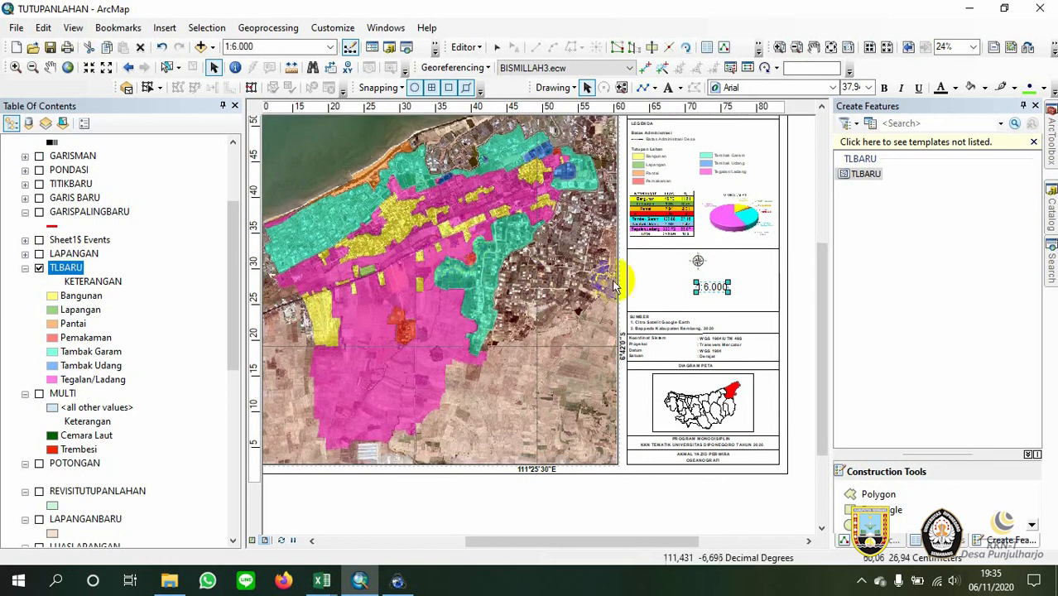
scroll(732, 291, "up", 3)
scroll(725, 285, "up", 4)
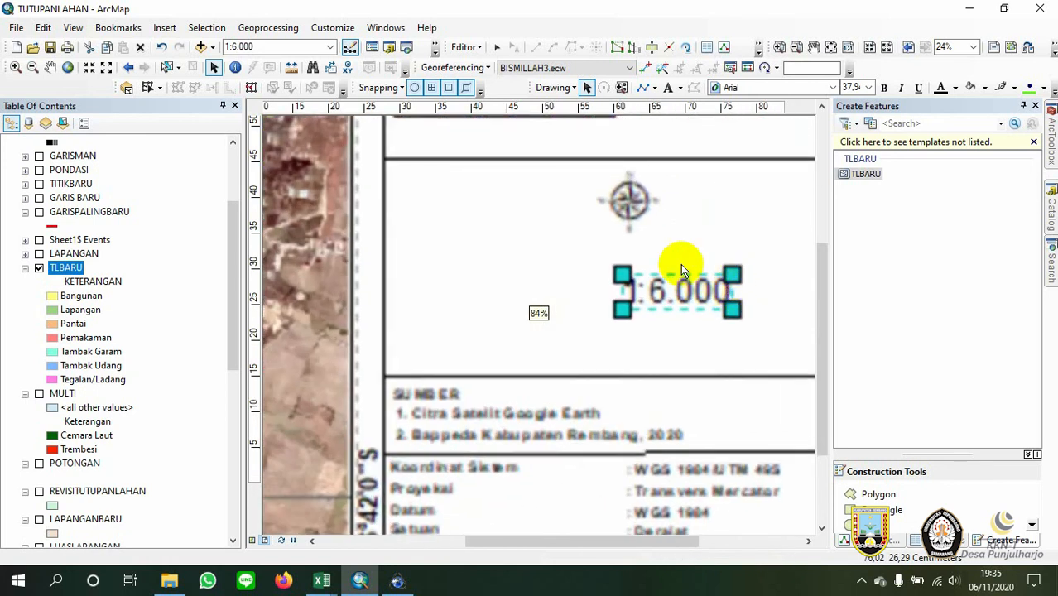
left_click_drag(686, 294, 694, 257)
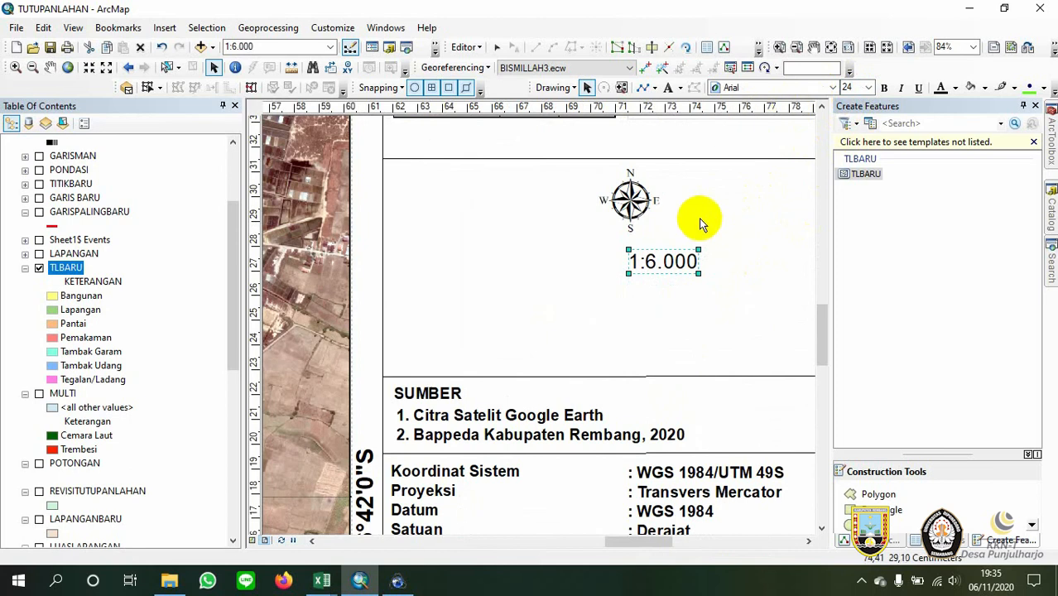
Copy the SUMBER heading to just before the scale text and change the copy's text to SKALA
scroll(700, 222, "up", 2)
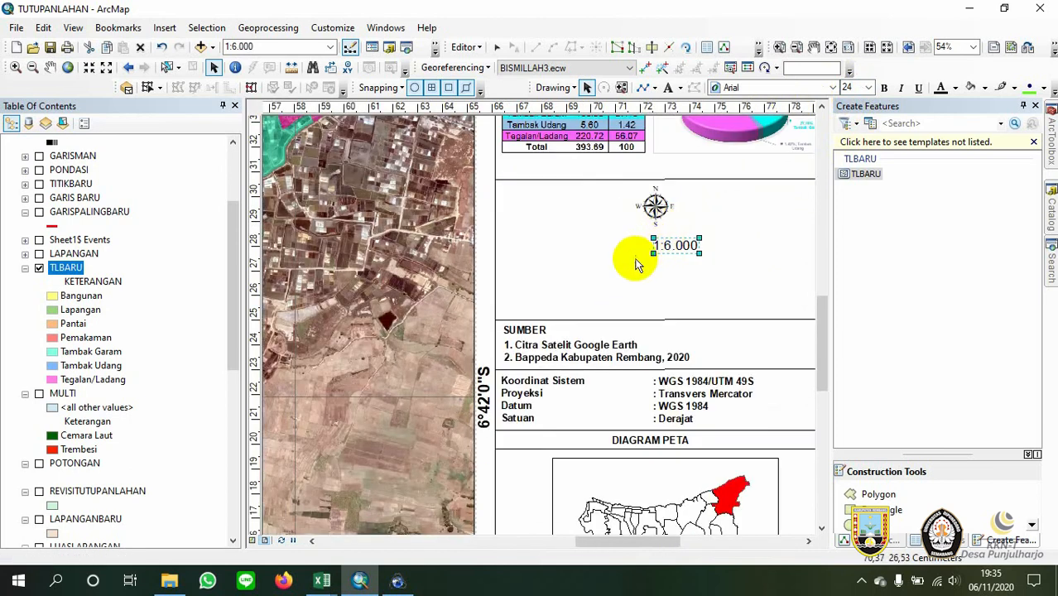
left_click(523, 330)
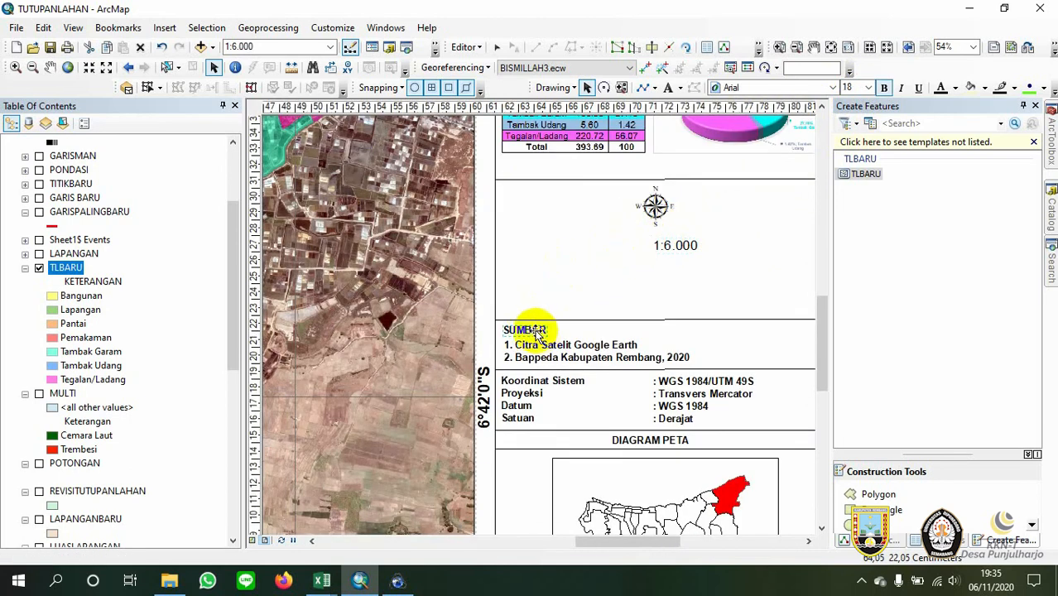
left_click_drag(534, 332, 639, 245)
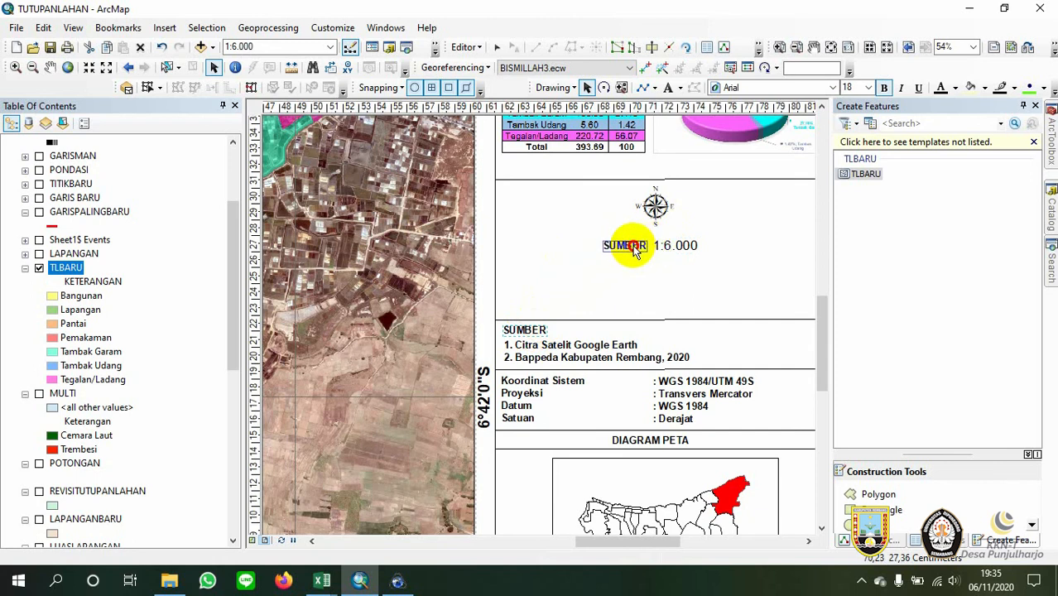
double_click(629, 247)
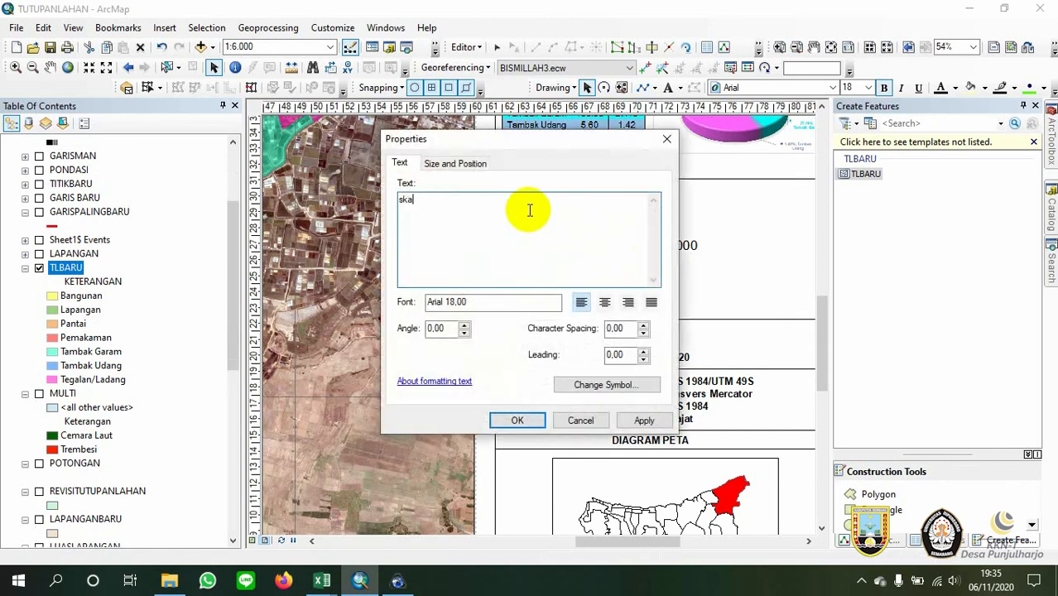
key("BackSpace")
type("SKALA")
left_click(517, 420)
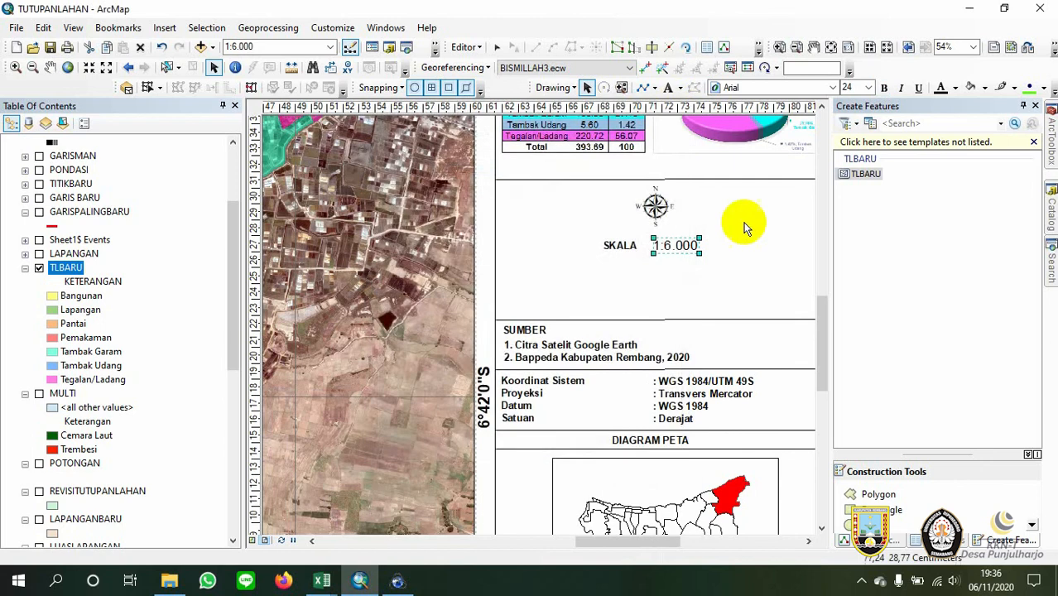
Format the 1:6.000 scale text as bold, size 18, and align it directly beside the SKALA label
scroll(676, 242, "down", 2)
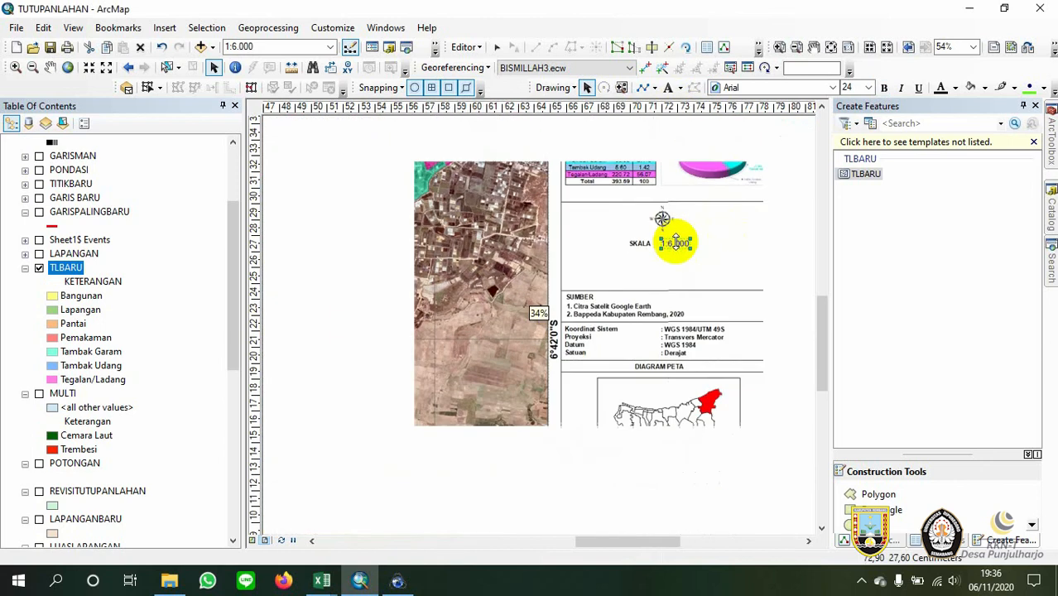
scroll(677, 242, "up", 2)
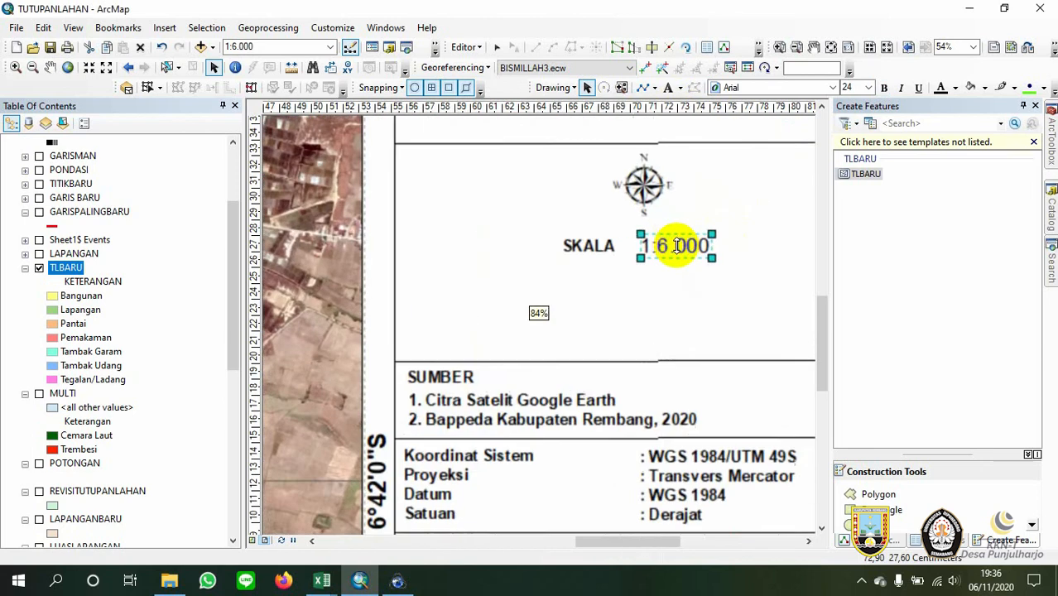
left_click(868, 87)
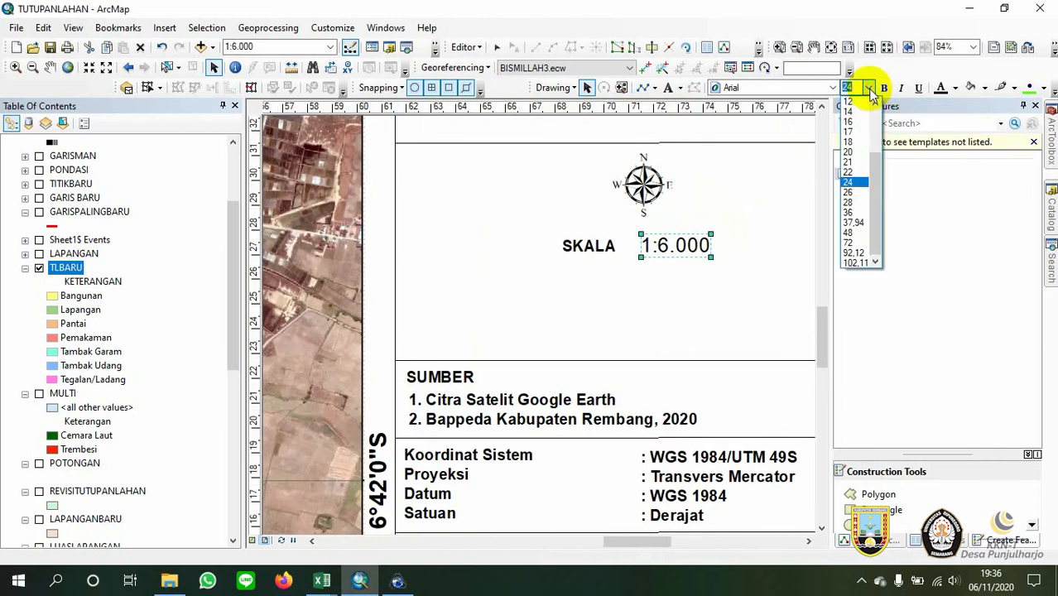
left_click(850, 142)
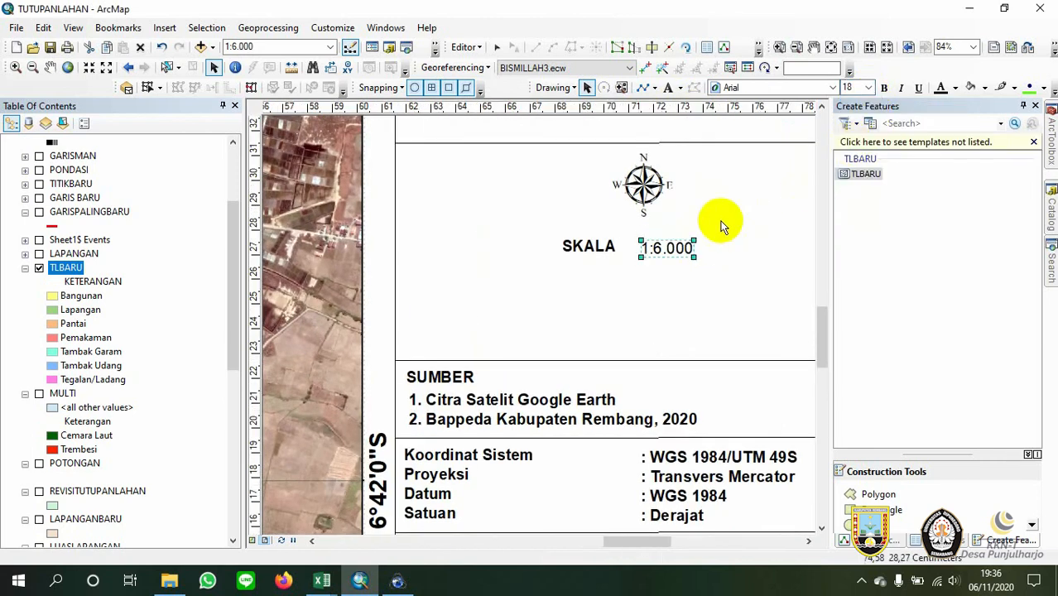
left_click(883, 87)
left_click(590, 245)
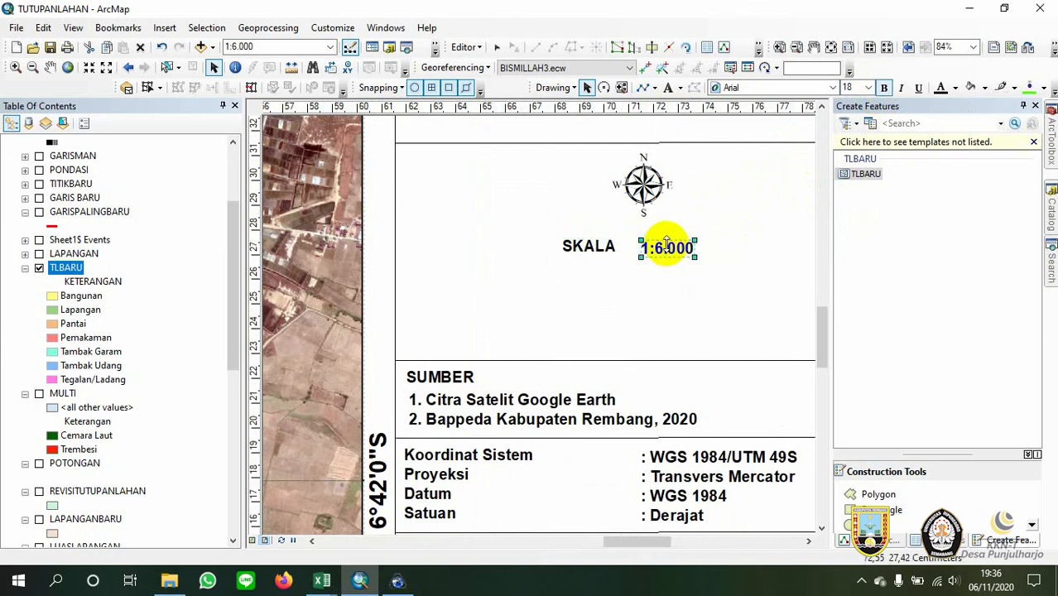
left_click(666, 243)
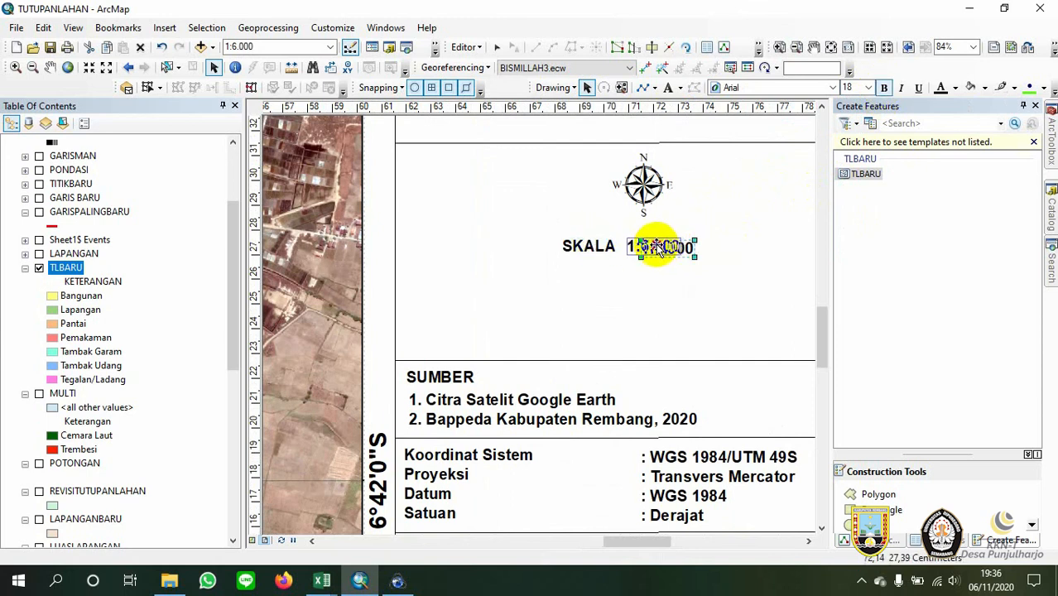
left_click_drag(656, 246, 657, 246)
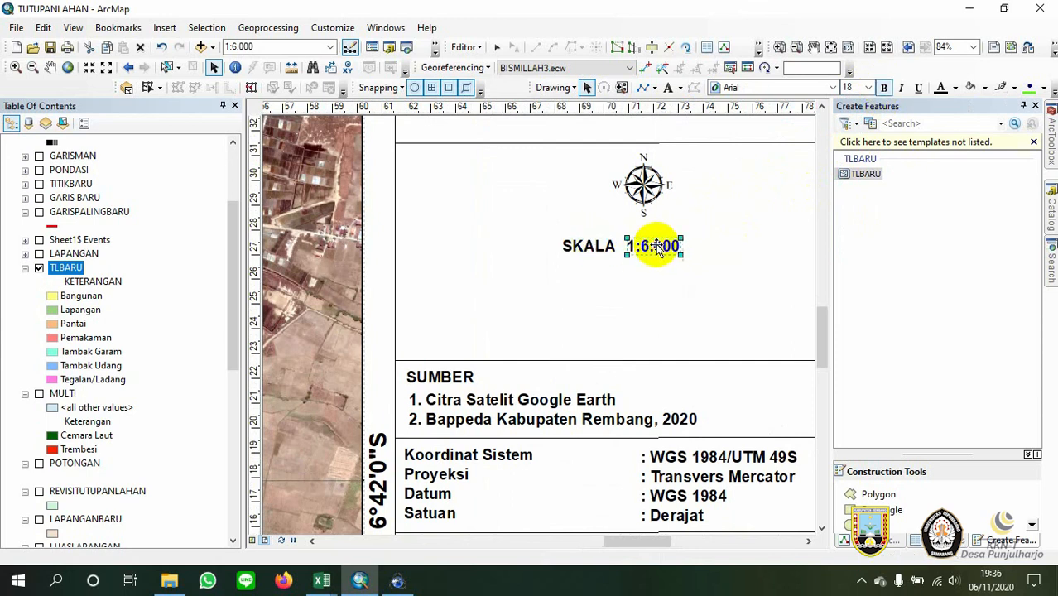
Group the SKALA label with the 1:6.000 scale text and centre the group beneath the north arrow
right_click(598, 249)
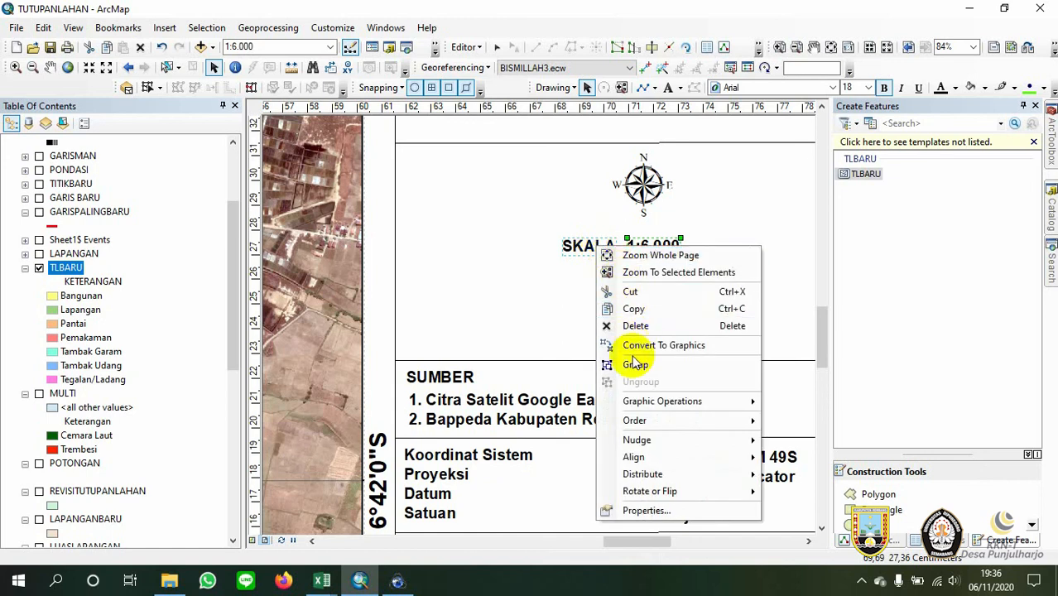
left_click(631, 344)
left_click(636, 248)
left_click_drag(630, 245, 662, 231)
left_click(643, 236)
left_click(703, 280)
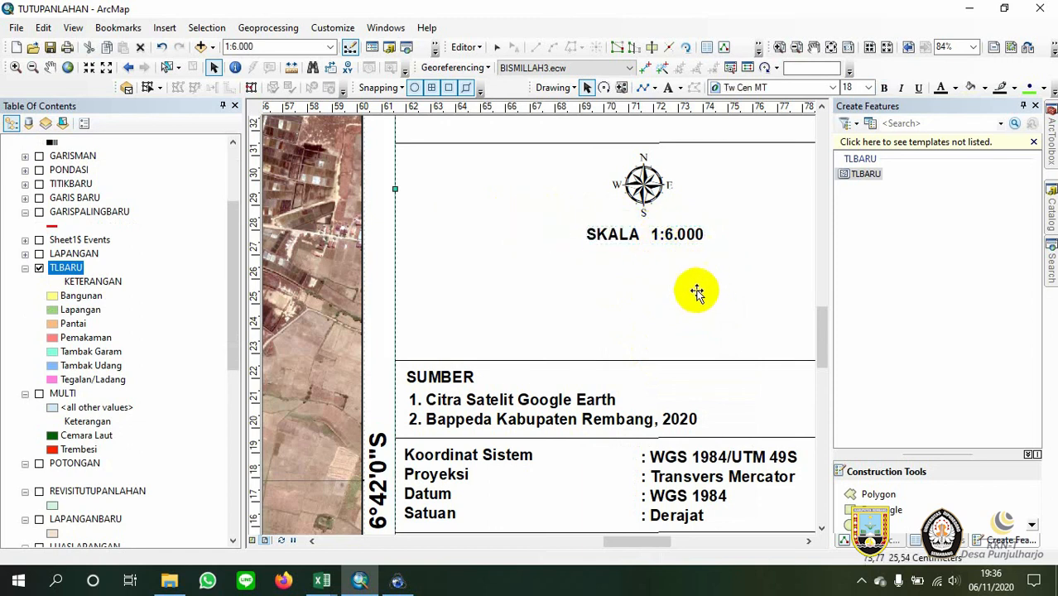
Insert a scale bar in the Double Alternating Scale Bar 1 style
scroll(696, 290, "up", 1)
scroll(695, 288, "down", 4)
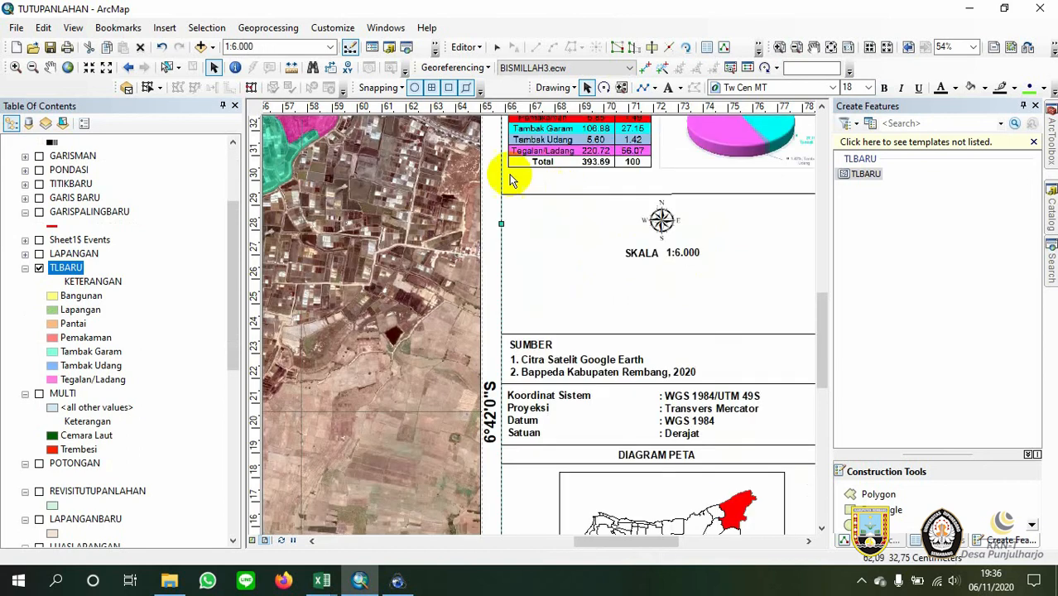
left_click(164, 33)
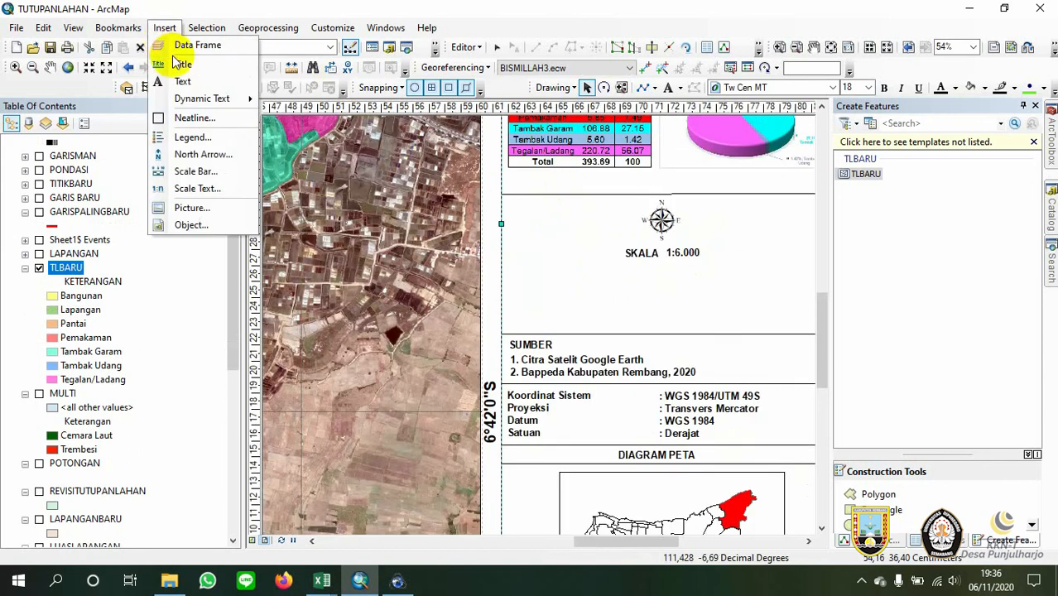
left_click(192, 170)
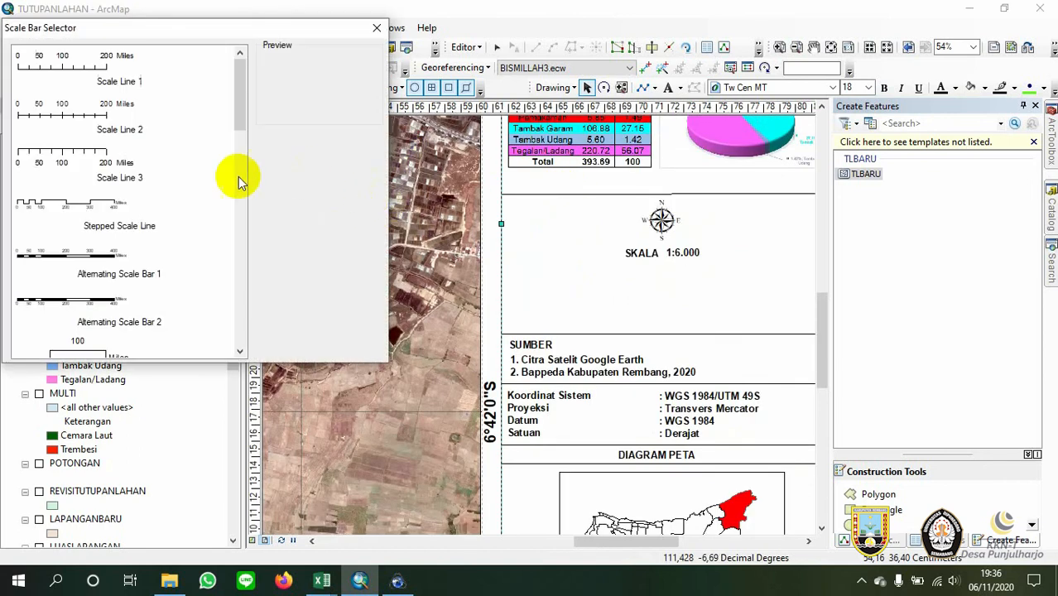
scroll(172, 178, "down", 1)
scroll(173, 178, "up", 1)
scroll(172, 178, "down", 5)
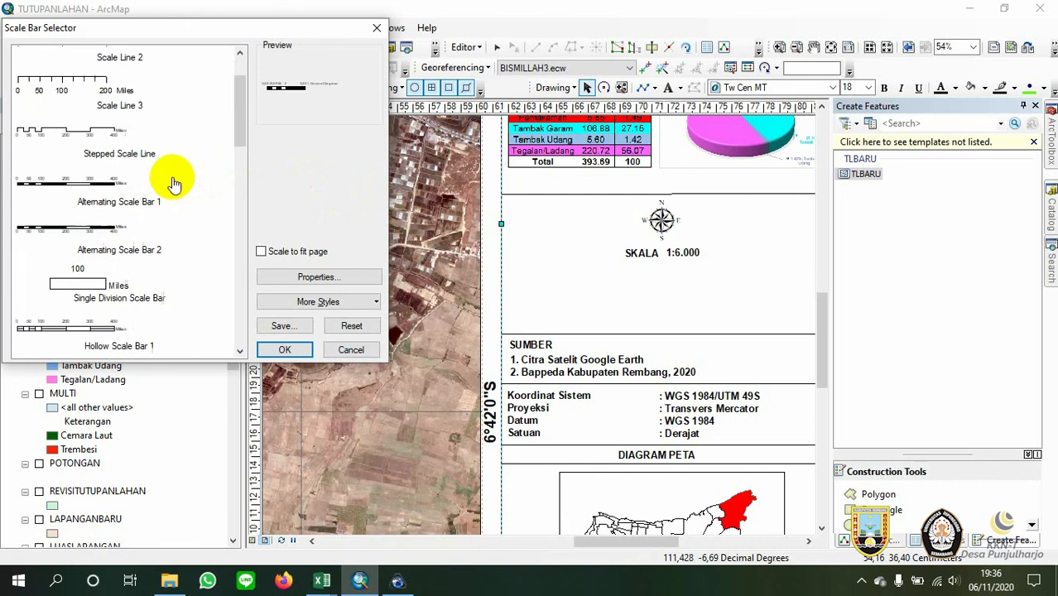
scroll(158, 214, "up", 1)
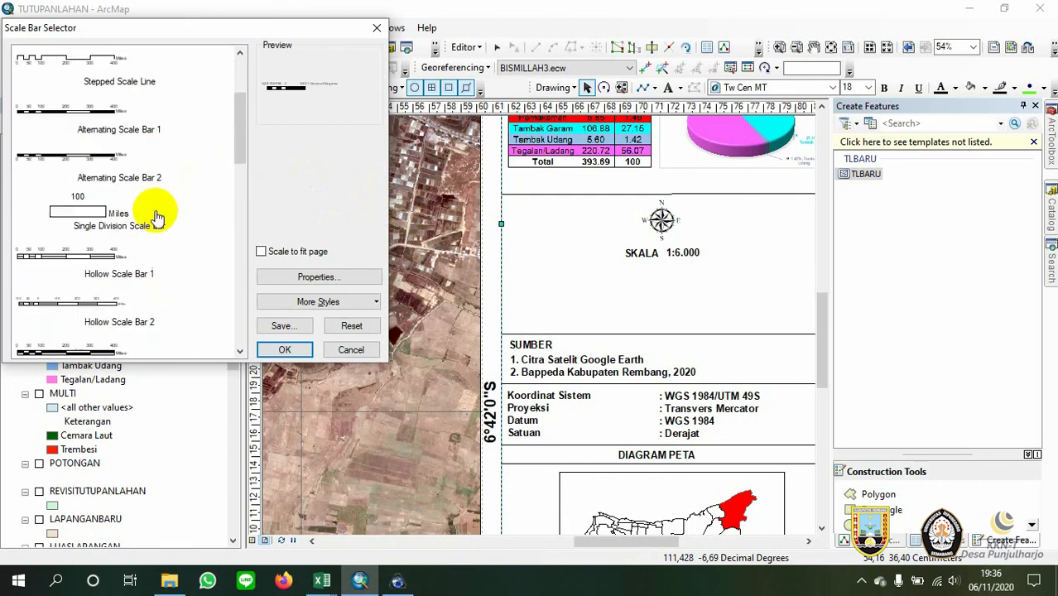
scroll(157, 216, "down", 4)
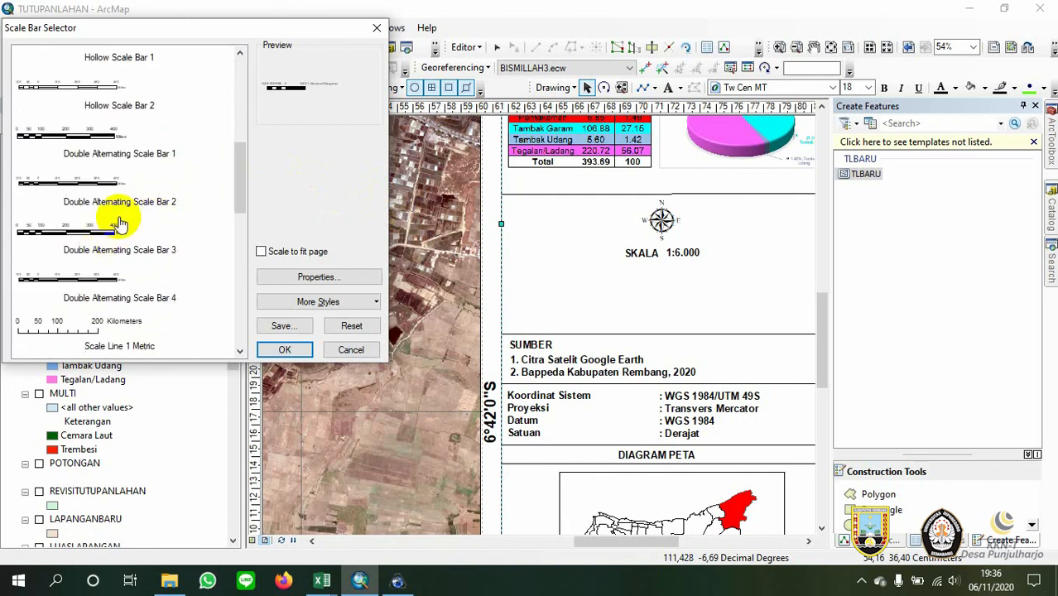
left_click(118, 153)
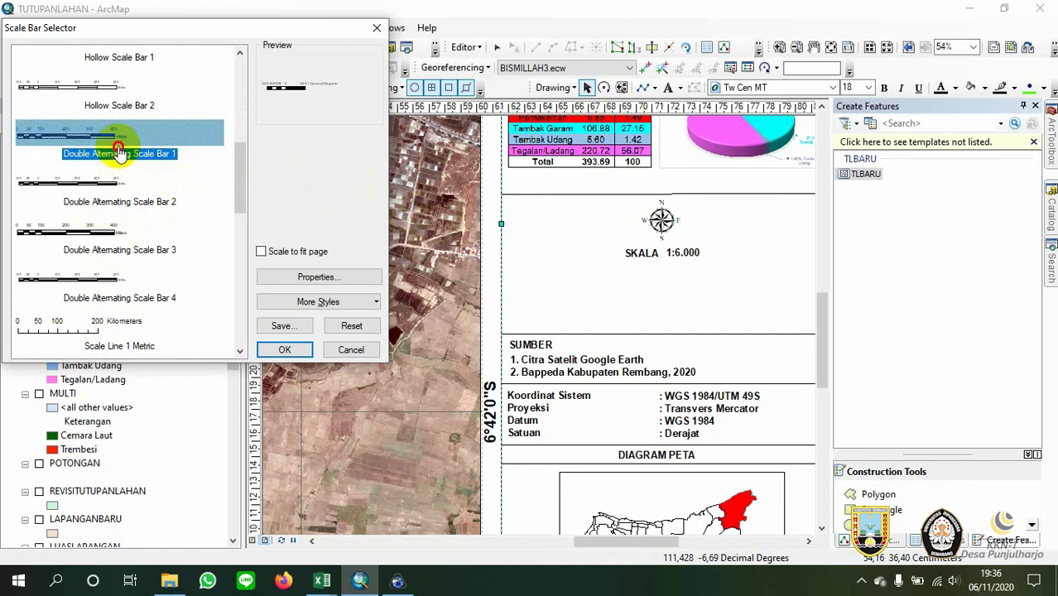
left_click(284, 349)
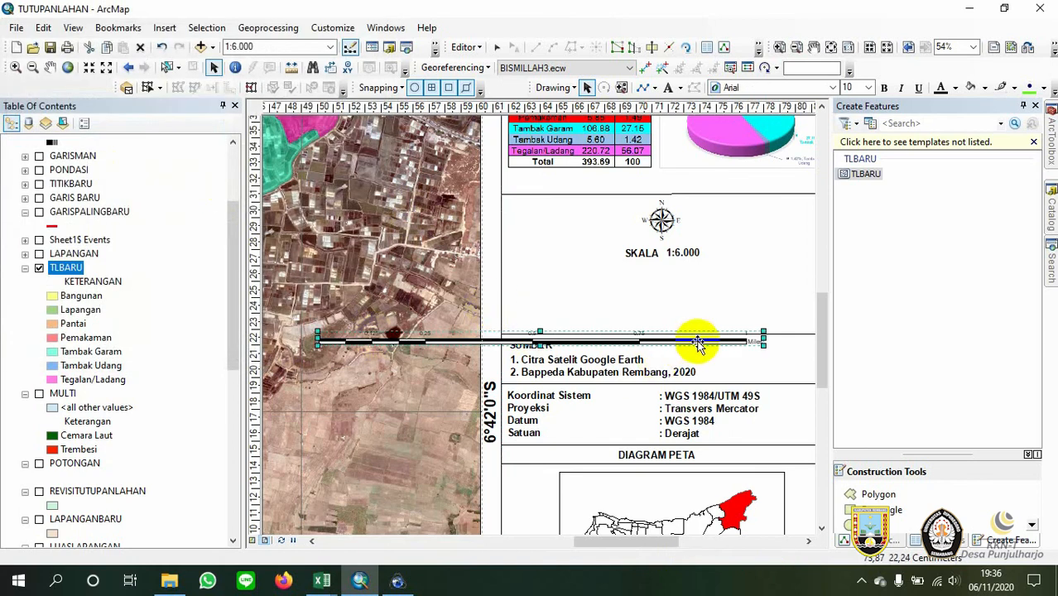
Move the scale bar below the SKALA text and resize it to span nearly the full width of the box above SUMBER
left_click_drag(699, 343, 621, 295)
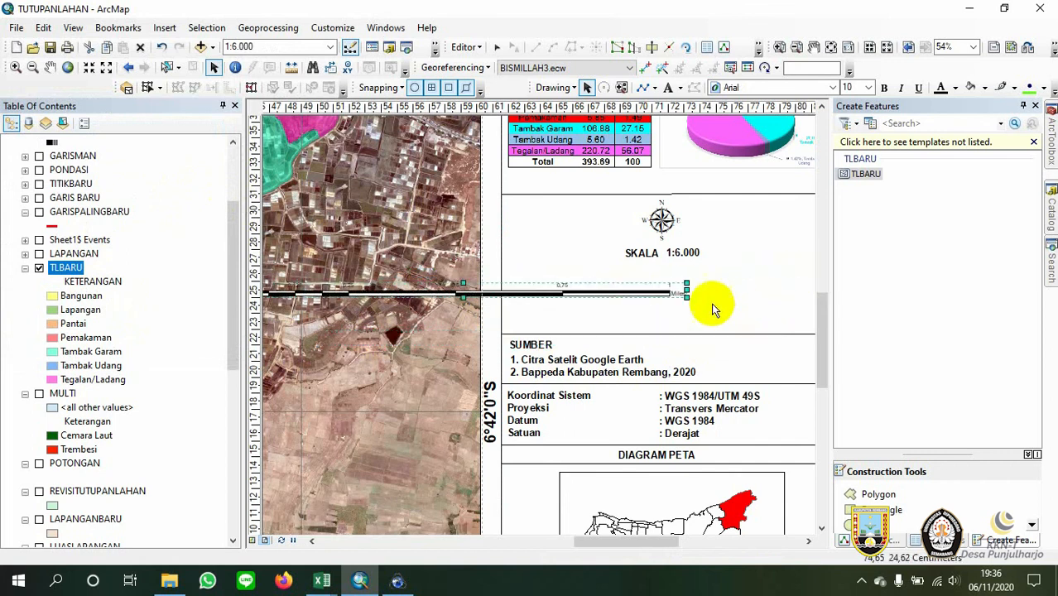
left_click_drag(686, 296, 770, 303)
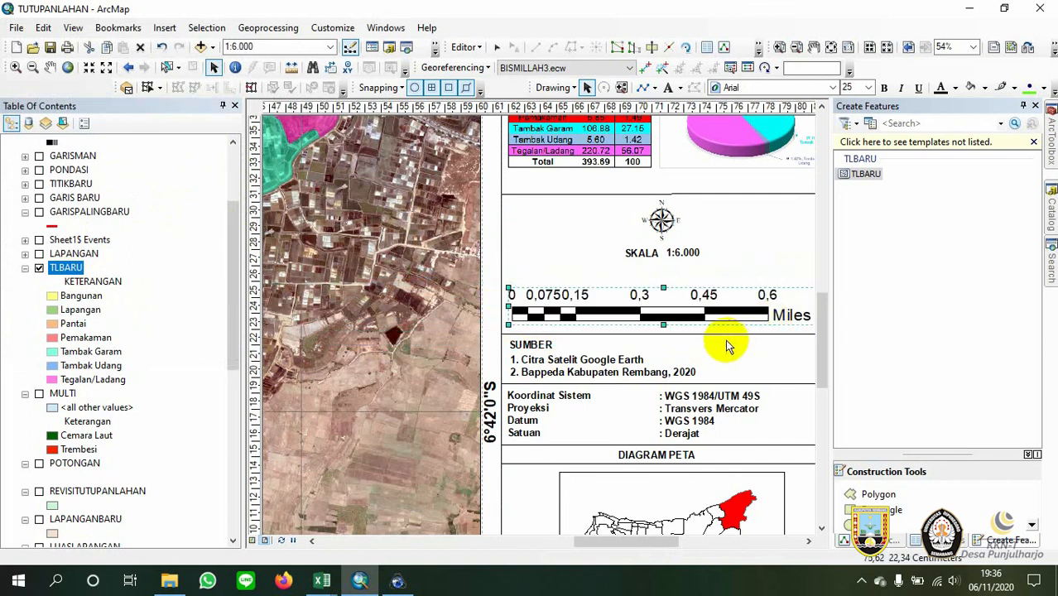
left_click_drag(727, 347, 549, 341)
left_click_drag(642, 315, 646, 317)
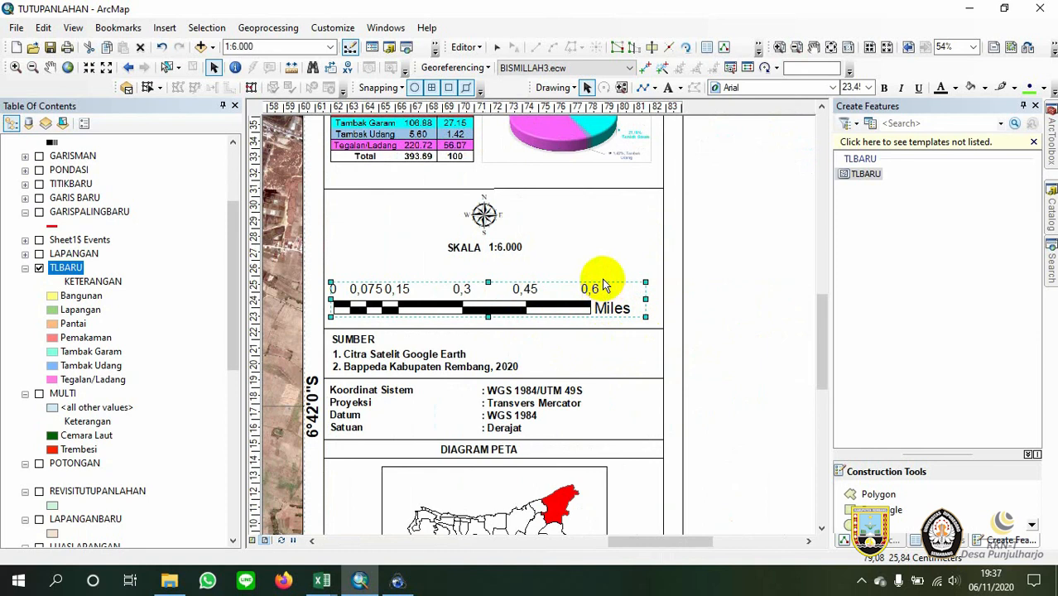
right_click(537, 304)
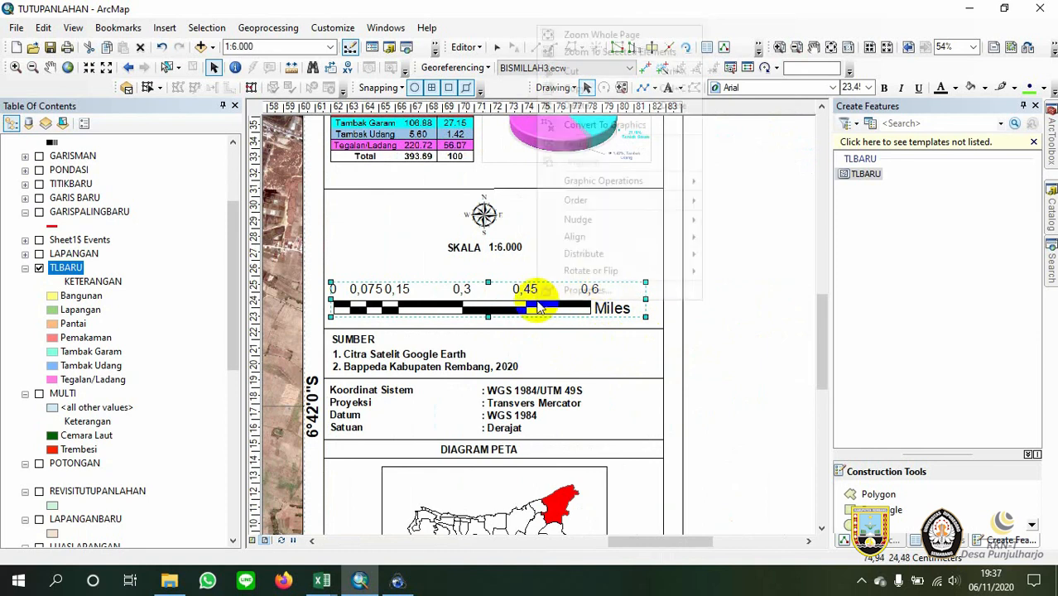
double_click(465, 303)
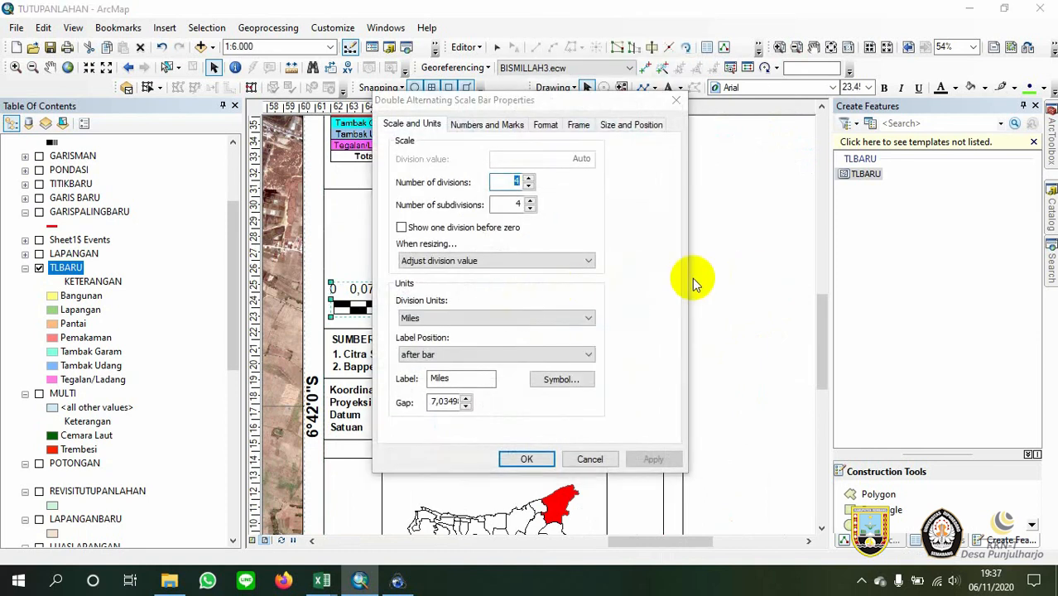
left_click(582, 460)
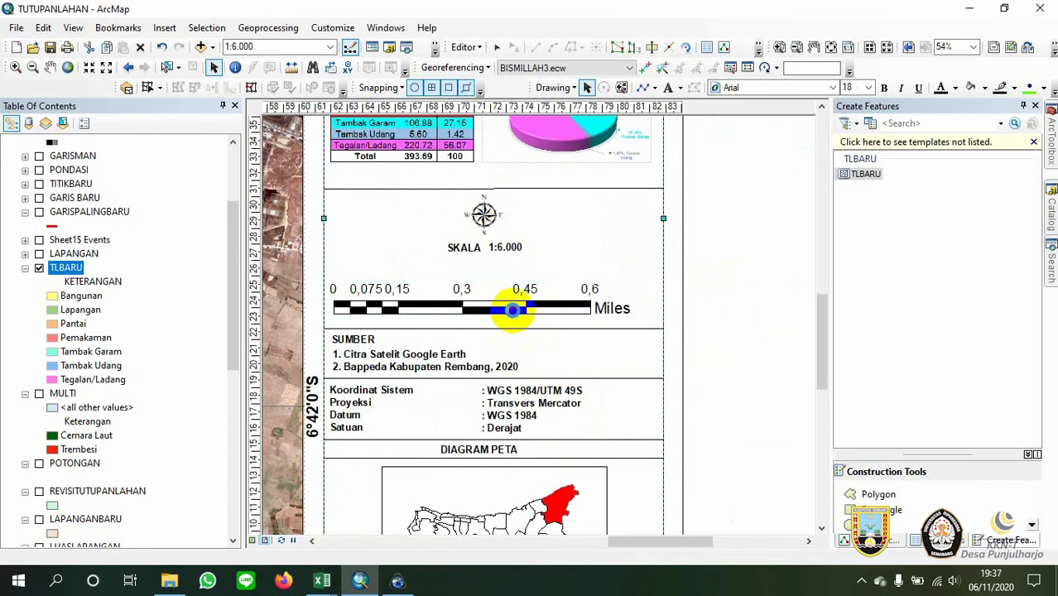
Set the scale bar's division units to Meters with the label after the bar, and move the bar closer beneath the SKALA text
double_click(515, 303)
left_click(497, 124)
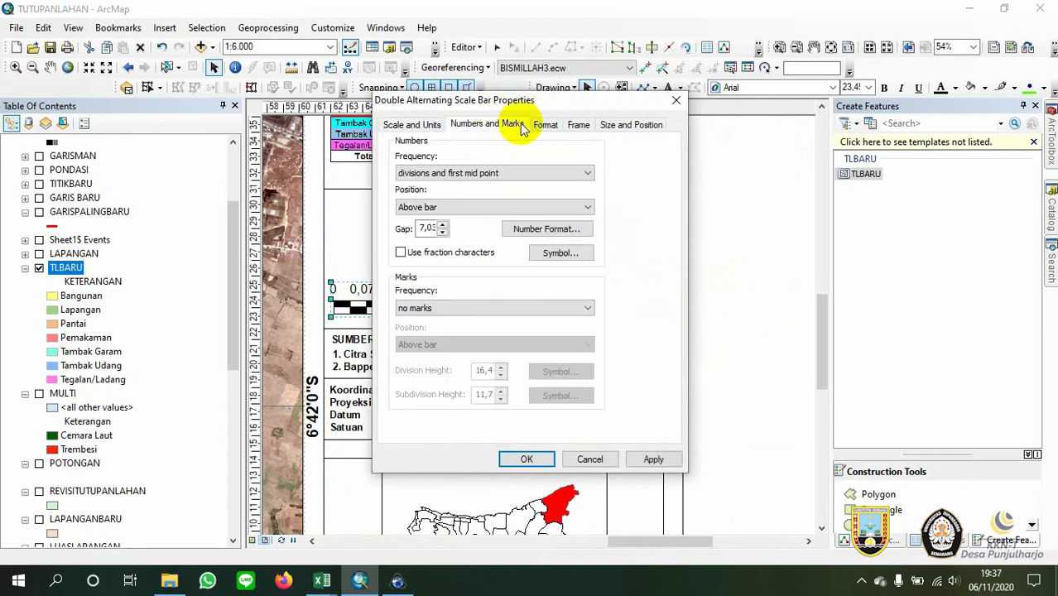
left_click(537, 124)
left_click(513, 126)
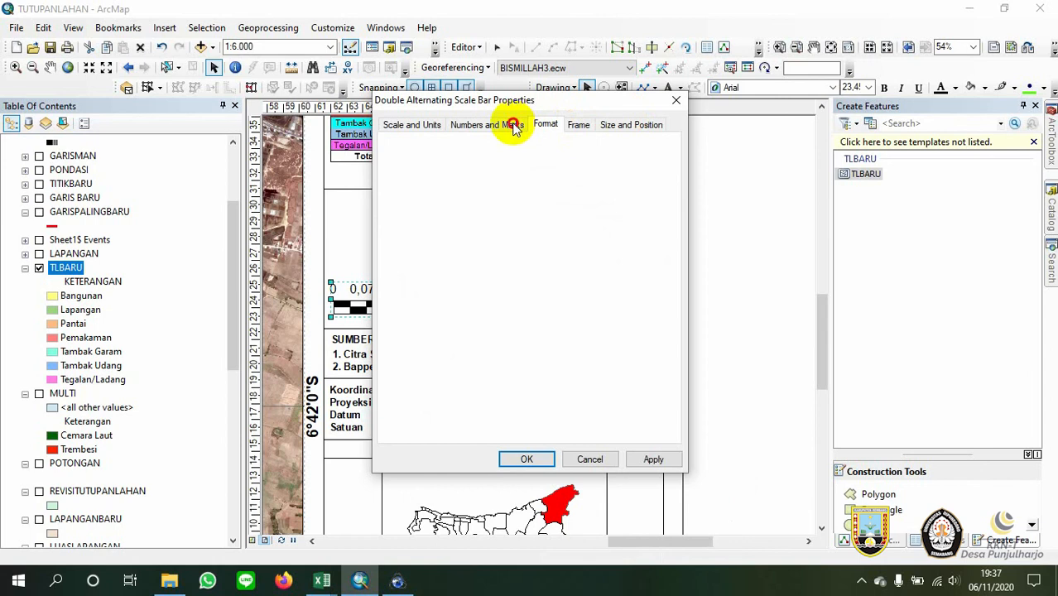
left_click(432, 124)
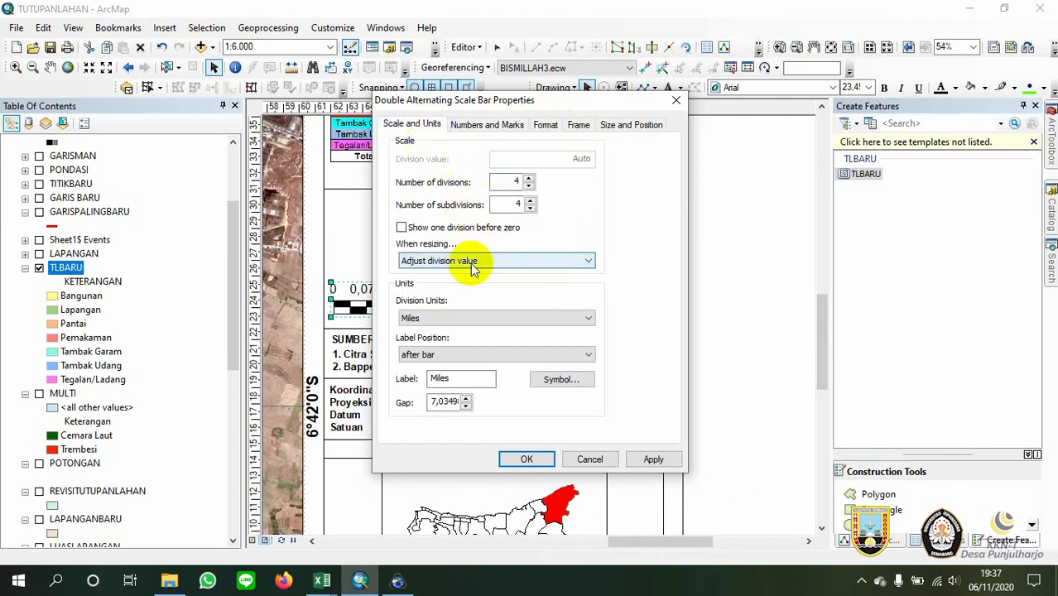
left_click(465, 318)
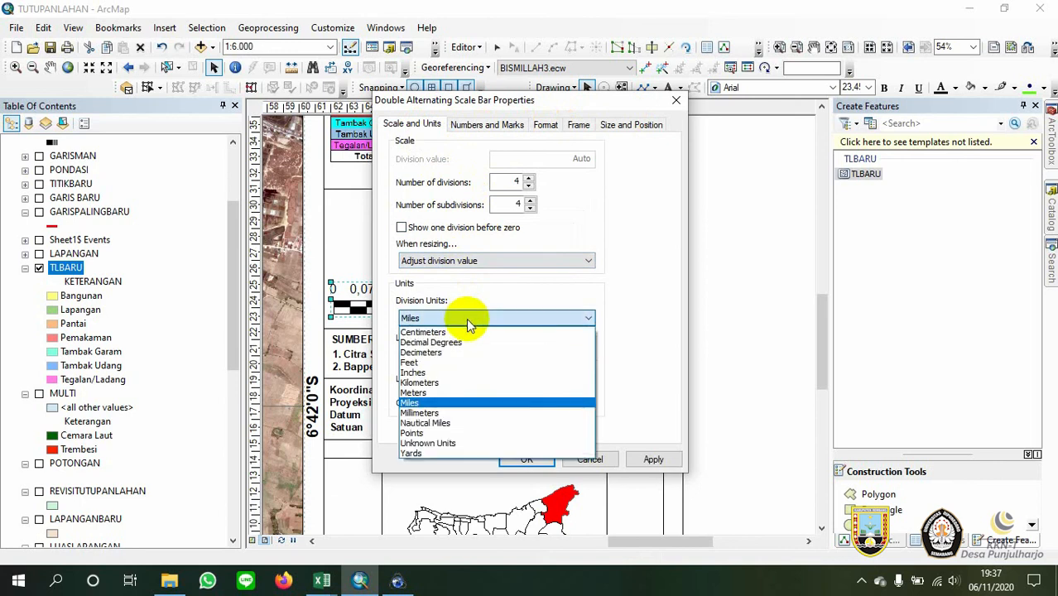
left_click(458, 393)
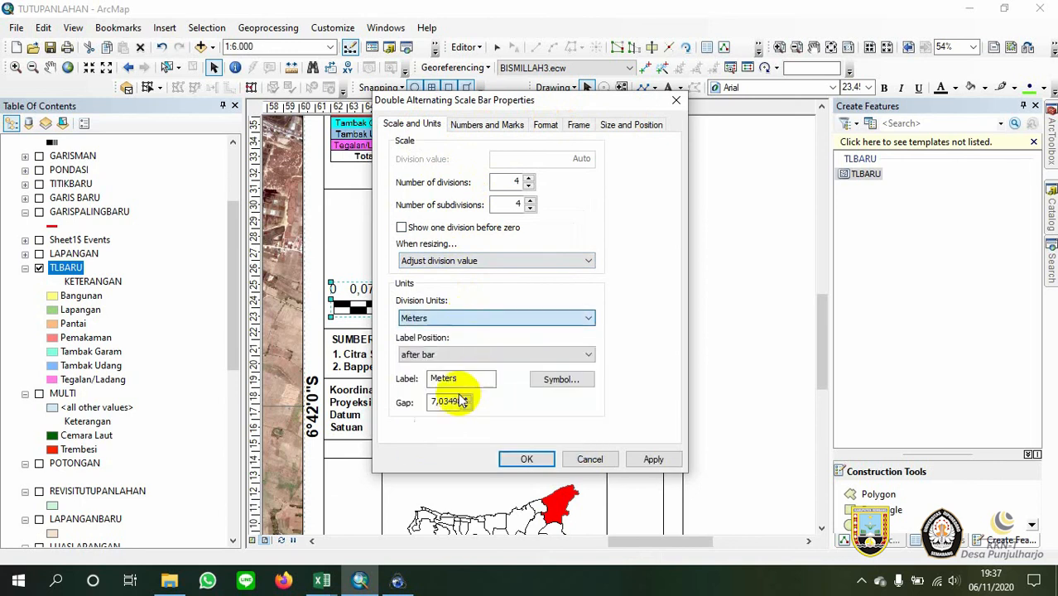
left_click(549, 356)
left_click(532, 362)
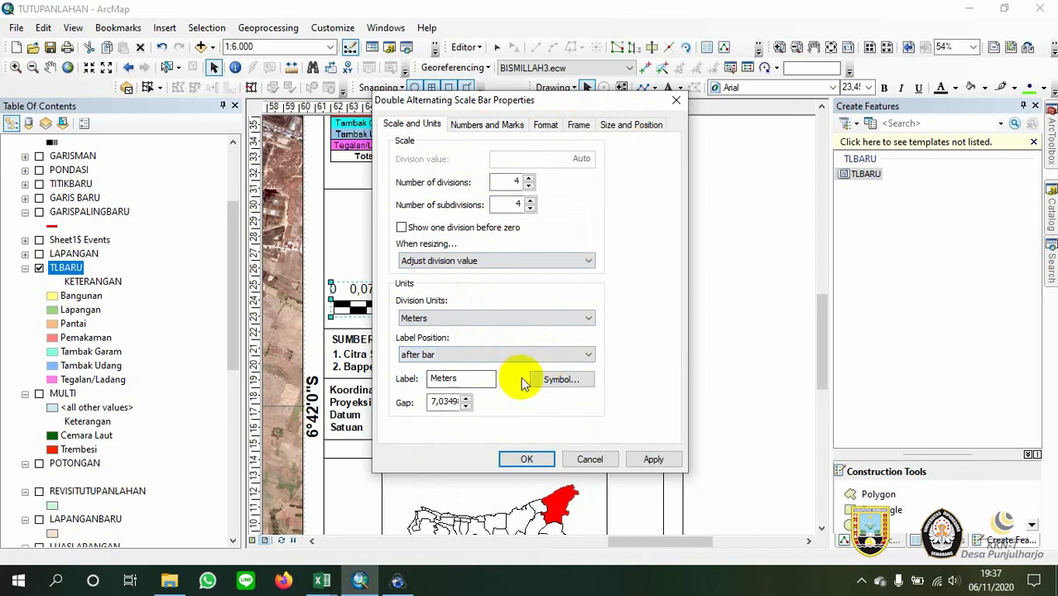
left_click(530, 460)
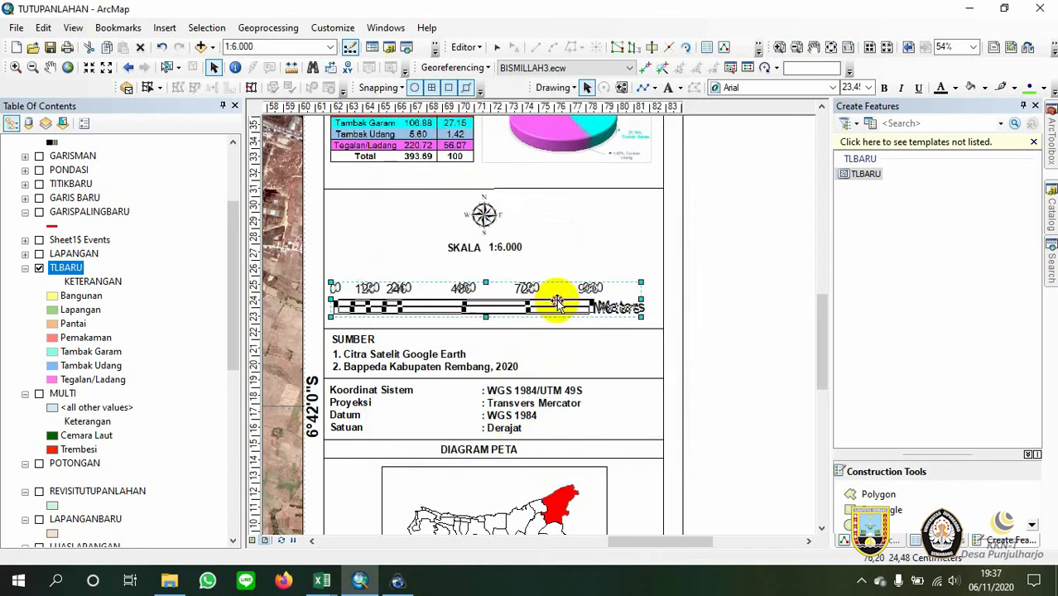
left_click_drag(558, 303, 557, 292)
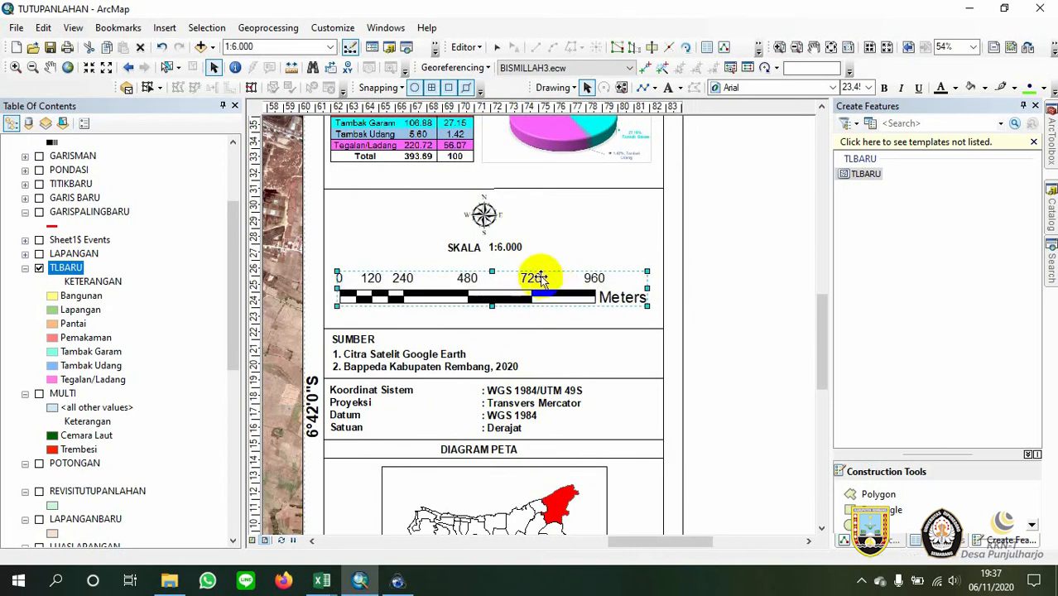
Set the font size of the grouped SKALA 1:6.000 text to 24
left_click(495, 250)
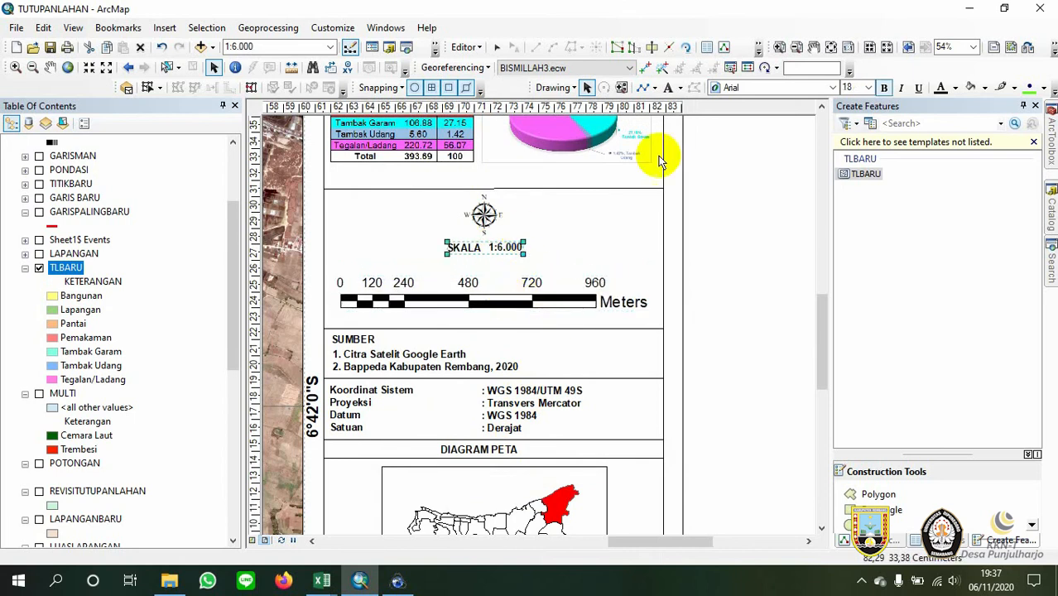
left_click(868, 87)
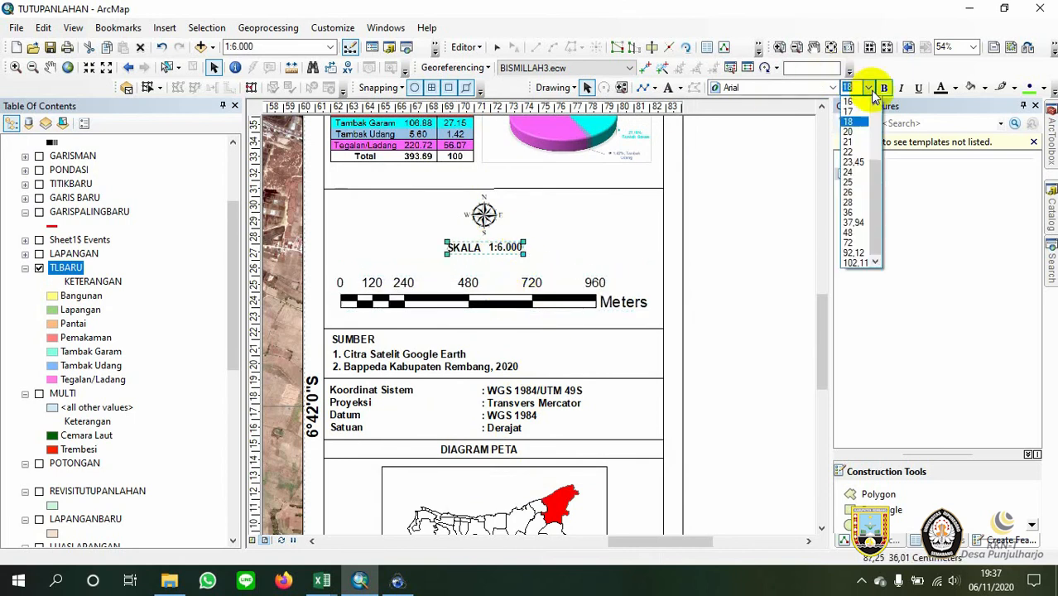
left_click(852, 172)
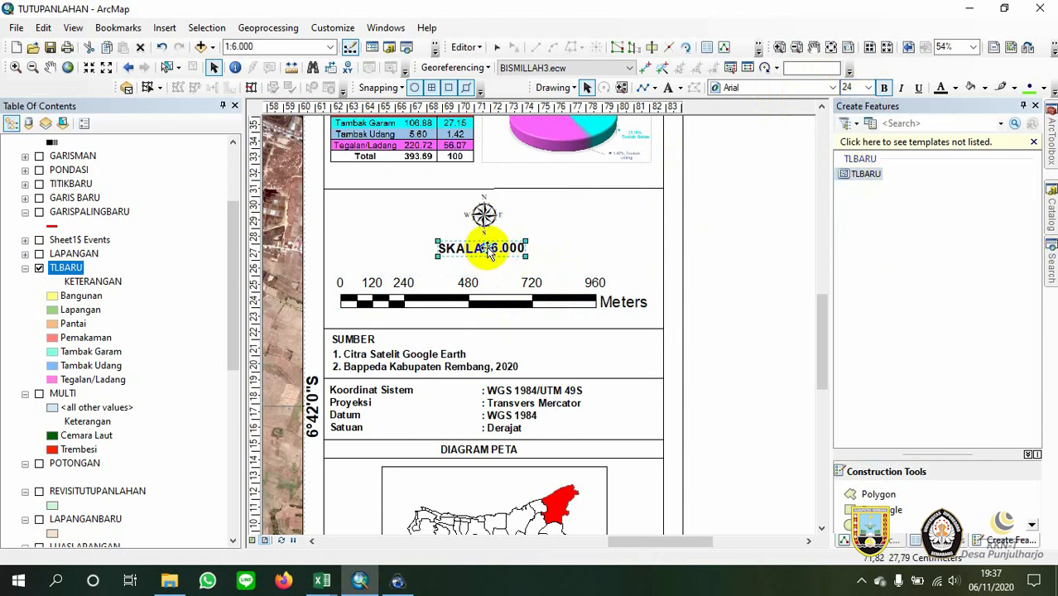
Ungroup the SKALA 1:6.000 text and shift the 1:6.000 part right to leave a gap after the SKALA label
right_click(489, 252)
left_click(512, 381)
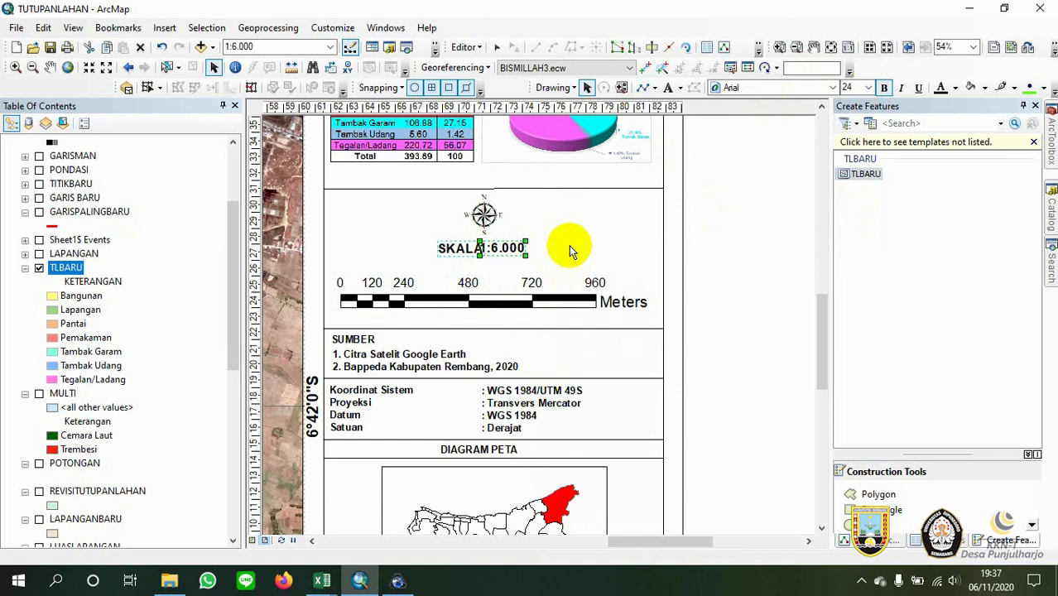
left_click(507, 250)
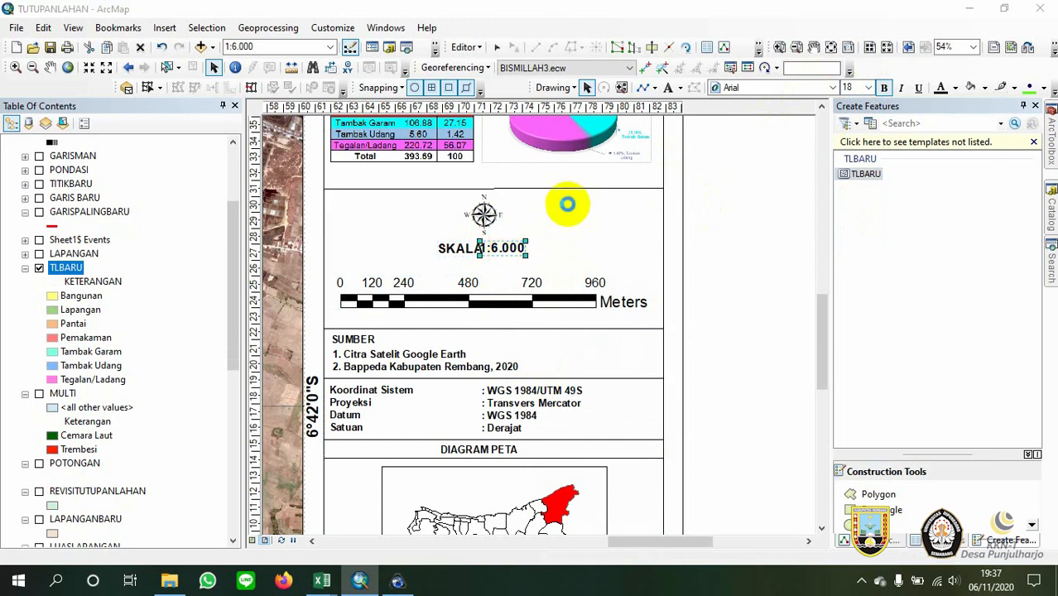
double_click(567, 205)
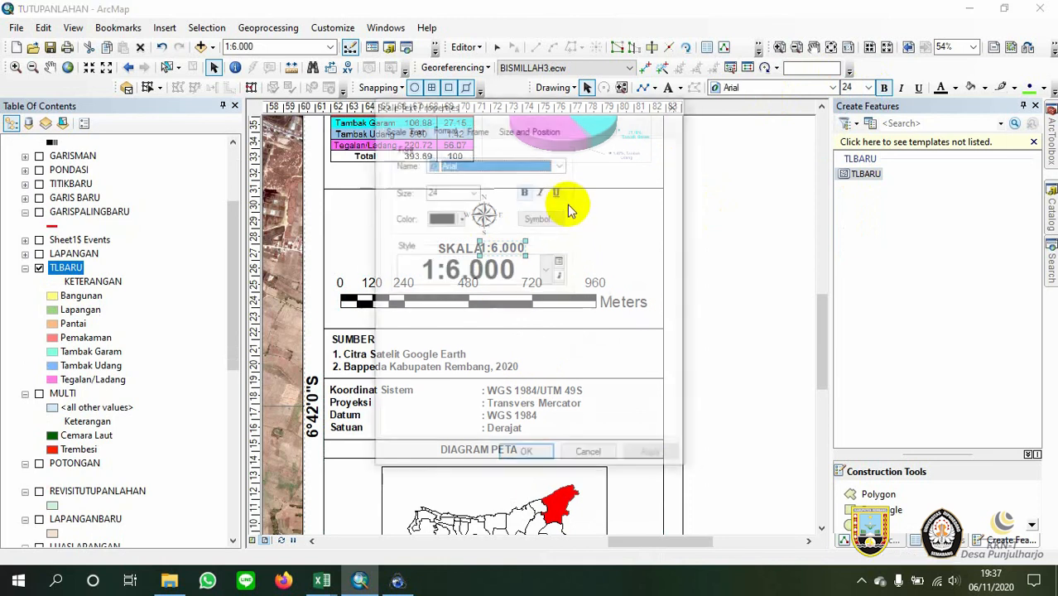
left_click(669, 103)
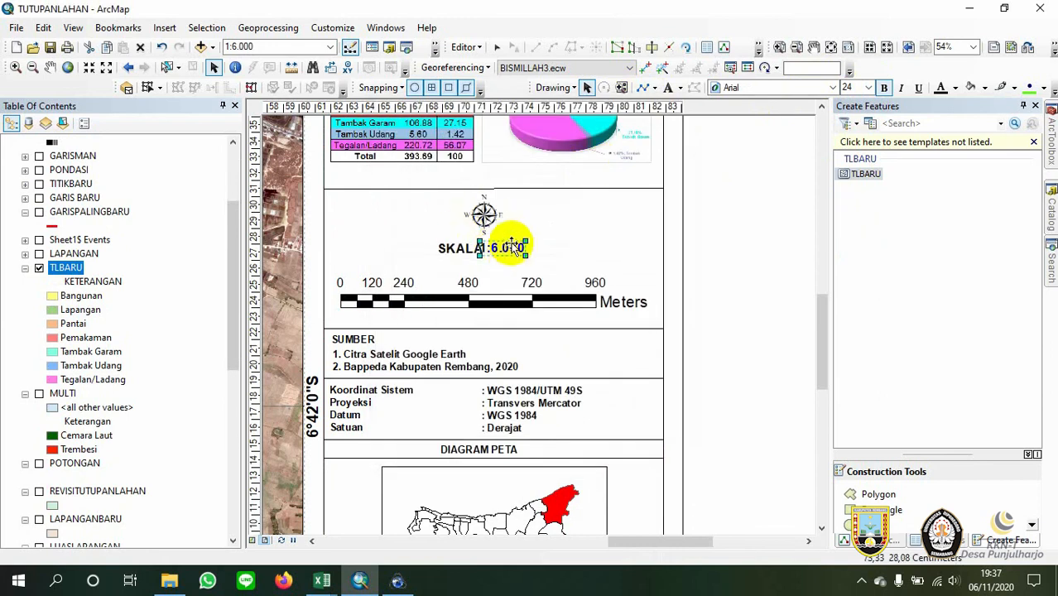
left_click_drag(515, 250, 516, 251)
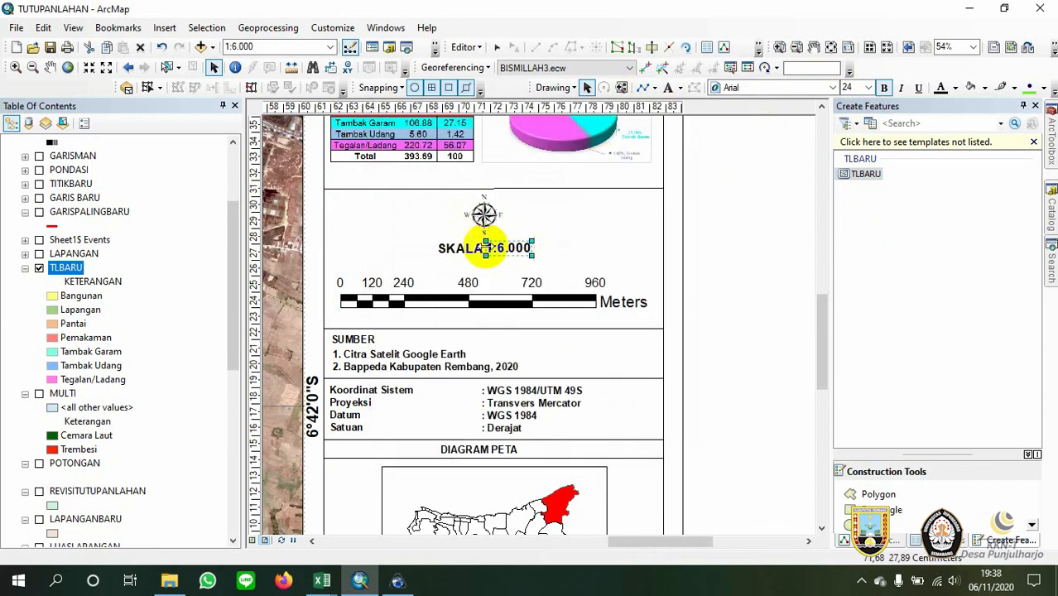
Regroup the SKALA label with the 1:6.000 text and lower the group to just above the scale bar
right_click(474, 252)
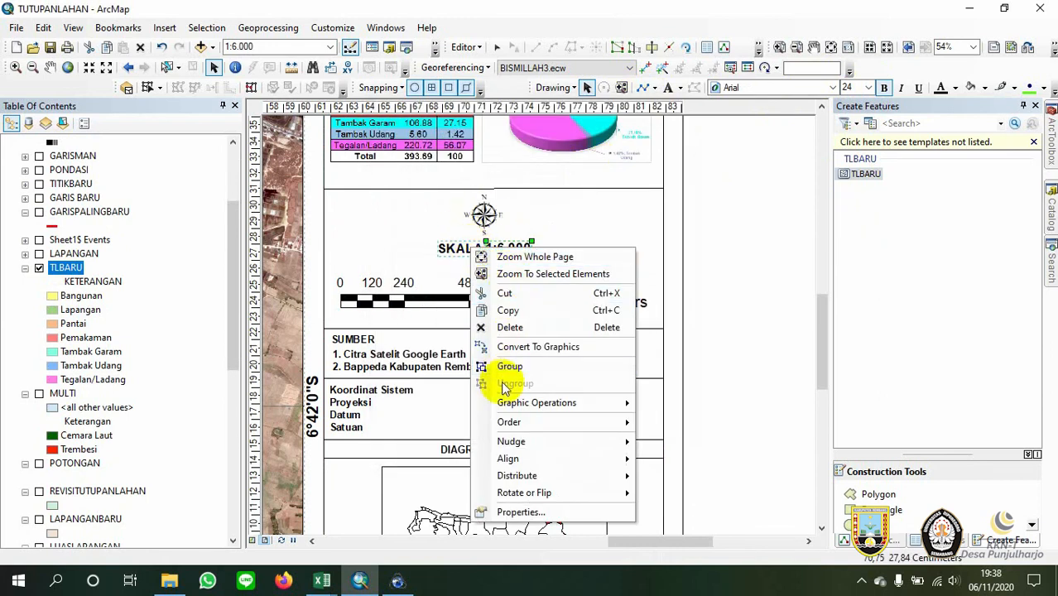
left_click(505, 367)
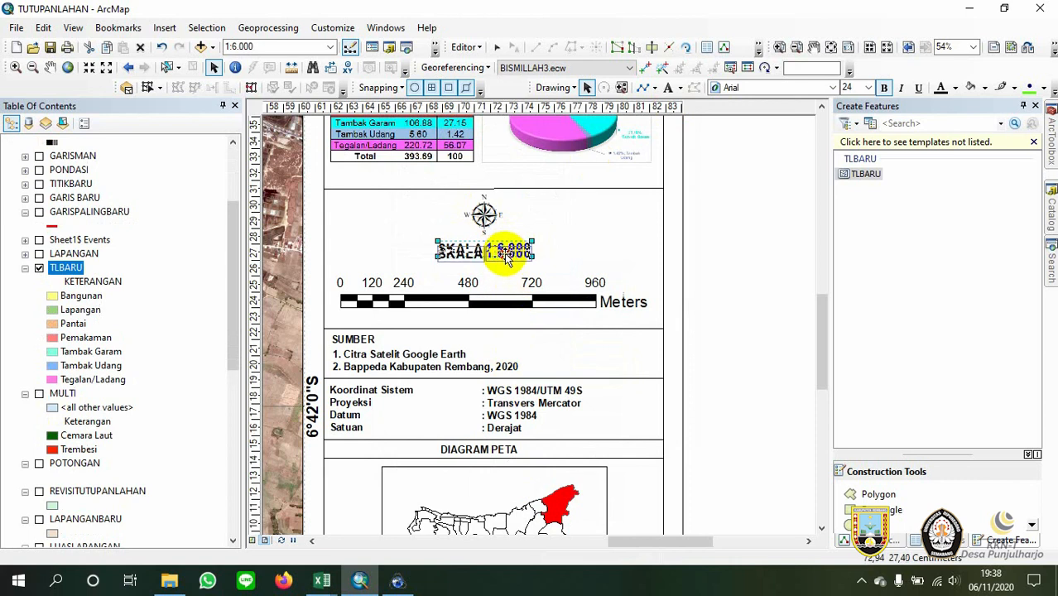
mouse_move(508, 253)
left_mouse_down()
mouse_move(515, 264)
mouse_move(508, 240)
mouse_move(517, 248)
left_mouse_up()
Enlarge the north arrow and centre it above the SKALA text and scale bar
left_click(485, 215)
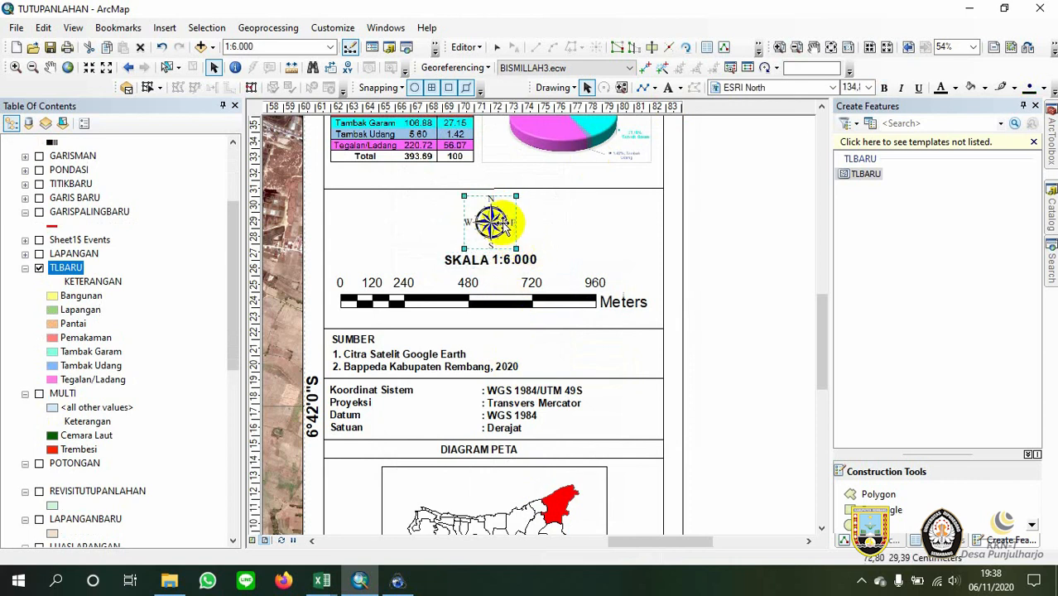
left_click(513, 307)
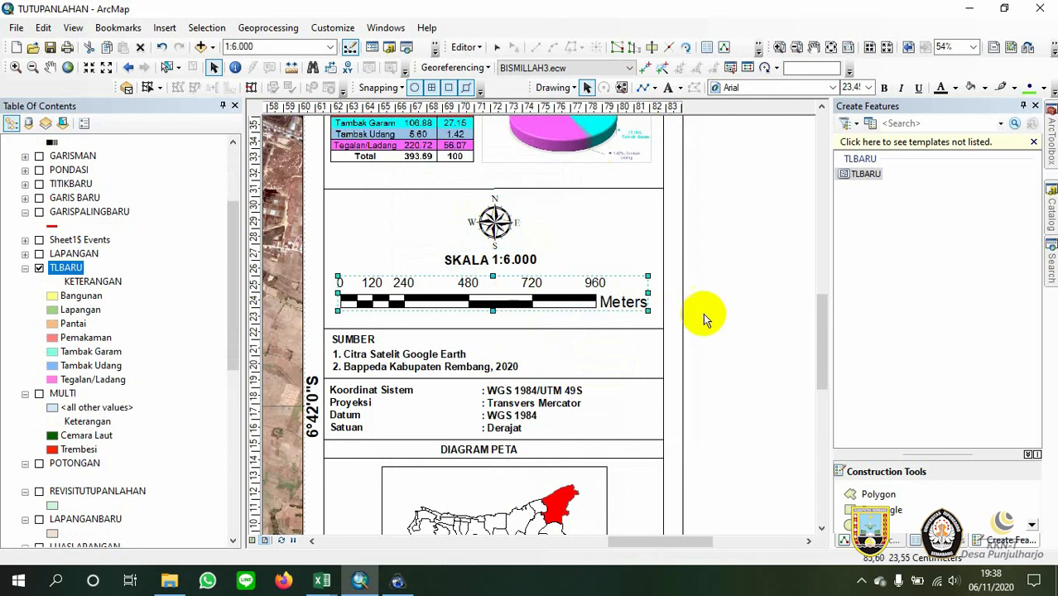
View the SUMBER section and the Google satellite imagery in SAS.Planet, and return to the ArcMap layout
scroll(521, 369, "up", 1)
scroll(520, 369, "down", 2)
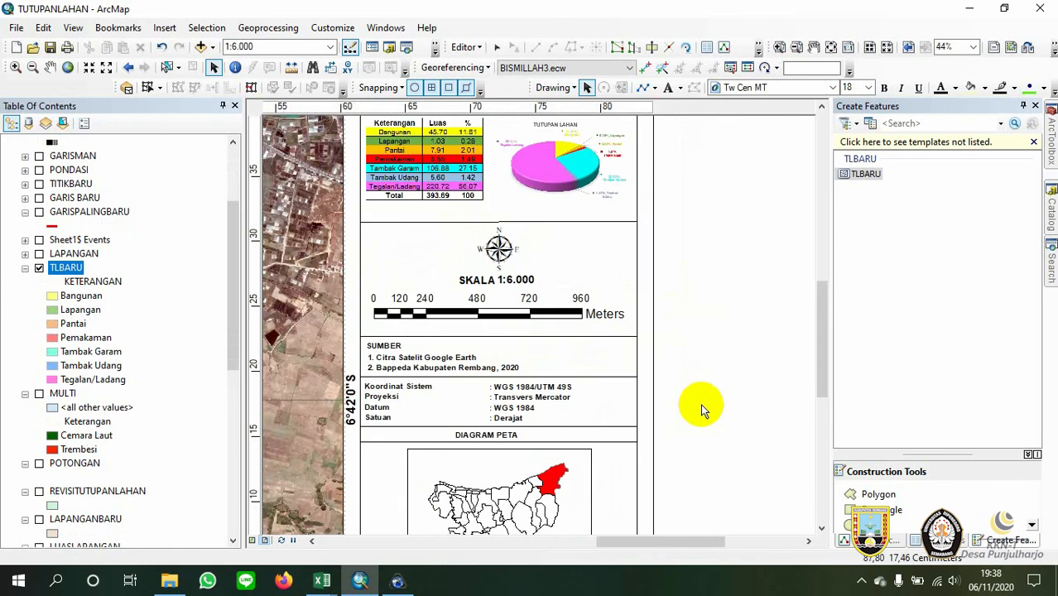
scroll(701, 381, "down", 2)
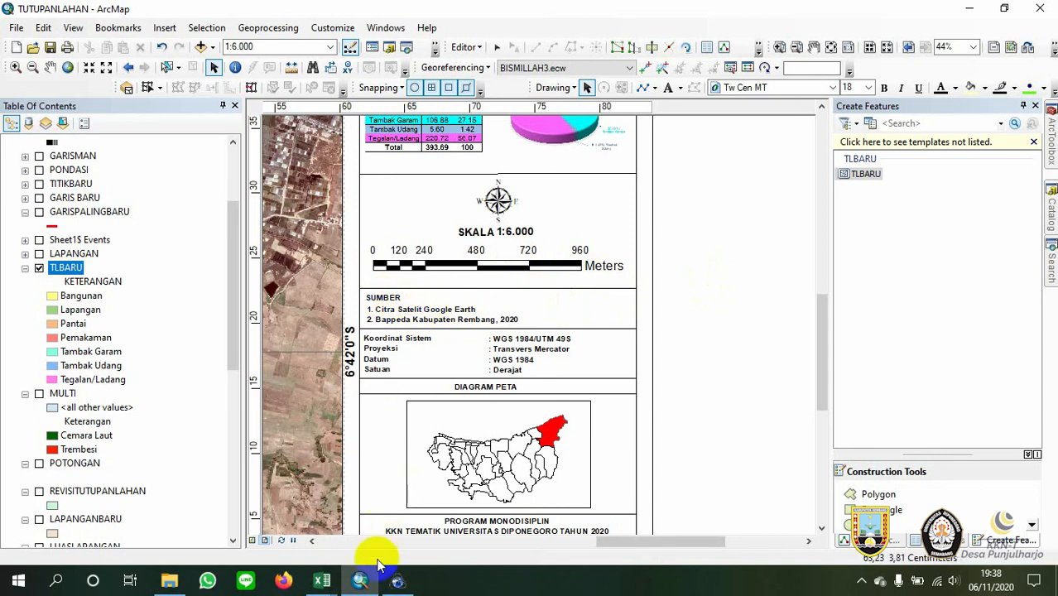
left_click(397, 582)
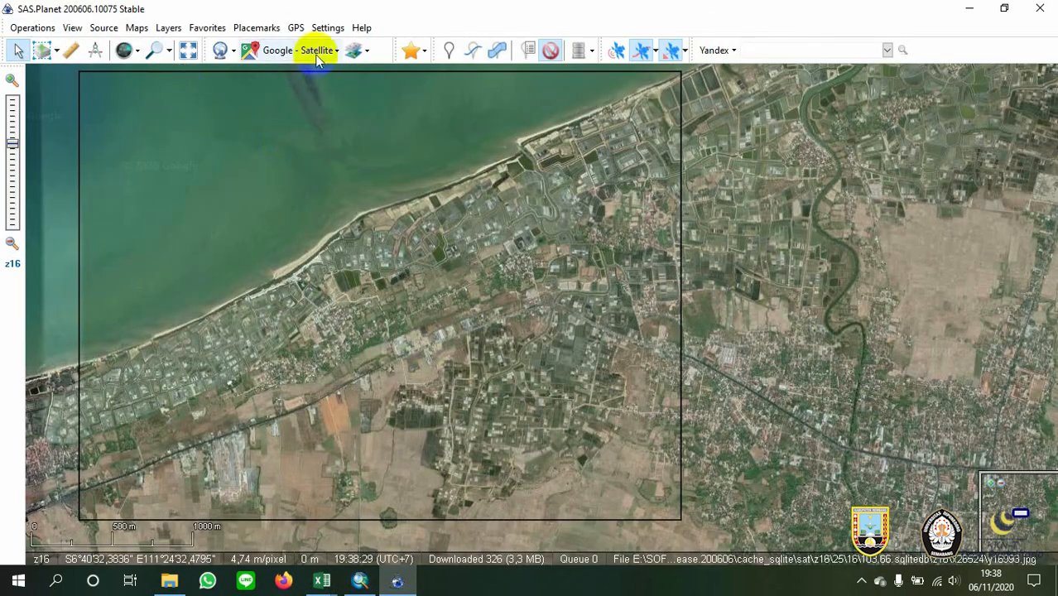
left_click(975, 8)
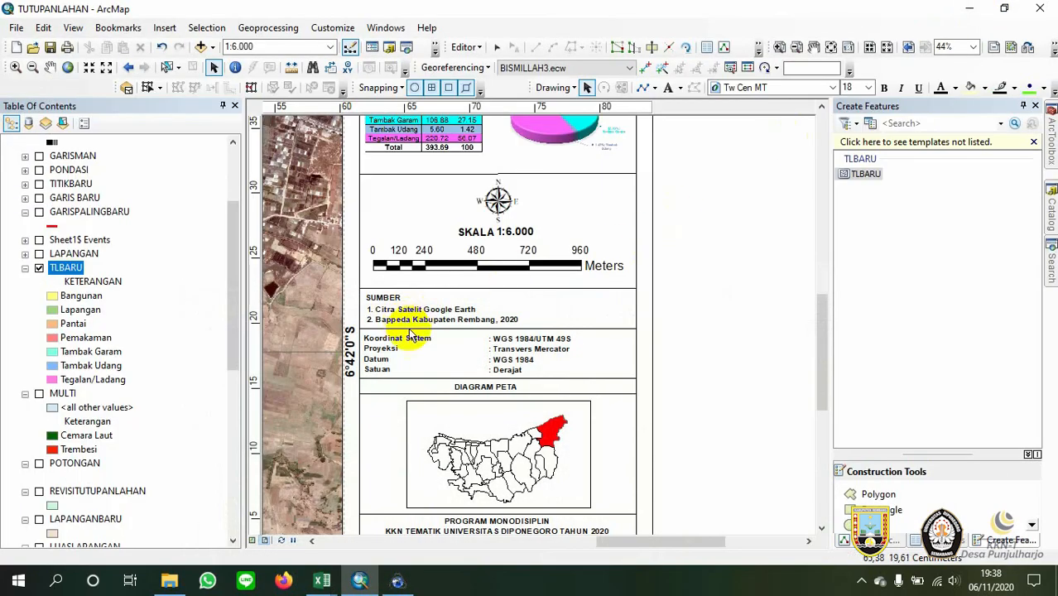
Examine the layout, from the inset diagram and land cover map to the legend, scale, sources and coordinate details
mouse_move(467, 423)
left_mouse_down()
mouse_move(796, 466)
mouse_move(448, 419)
left_mouse_up()
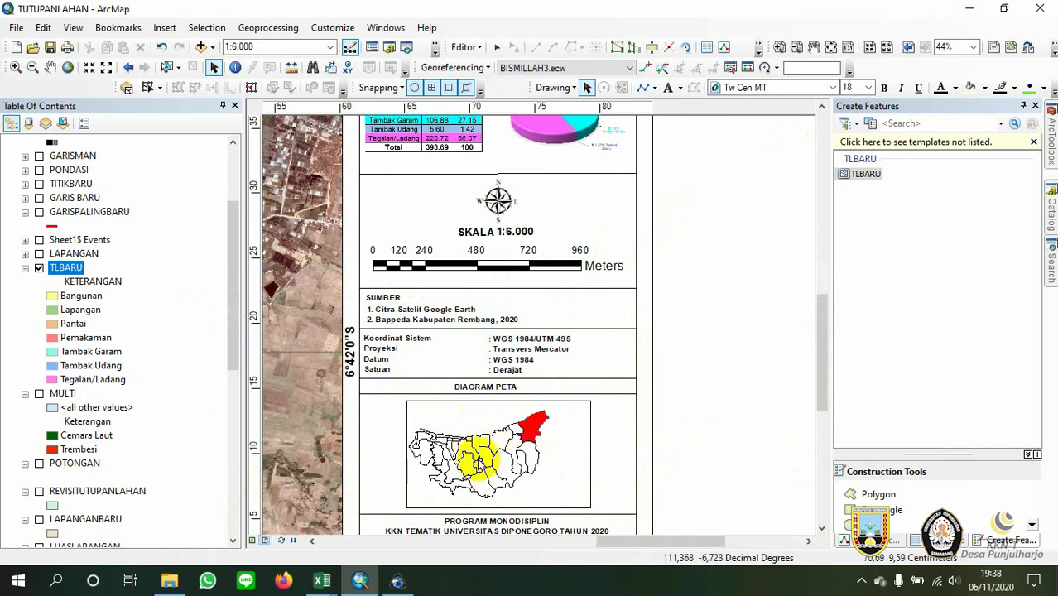
left_click_drag(479, 459, 500, 466)
scroll(638, 386, "down", 3)
scroll(406, 418, "up", 11)
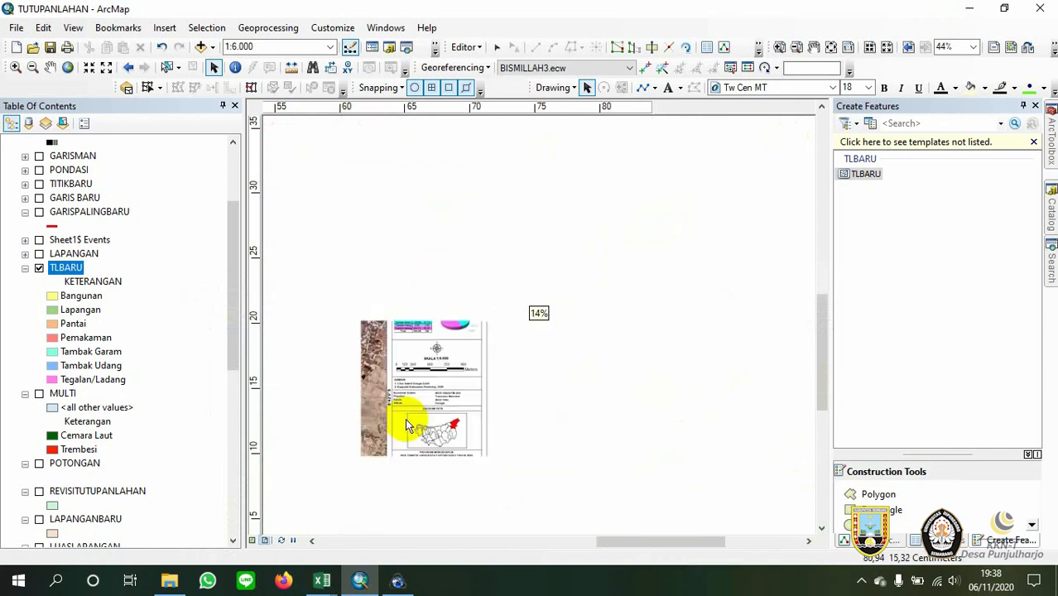
left_click_drag(535, 377, 611, 385)
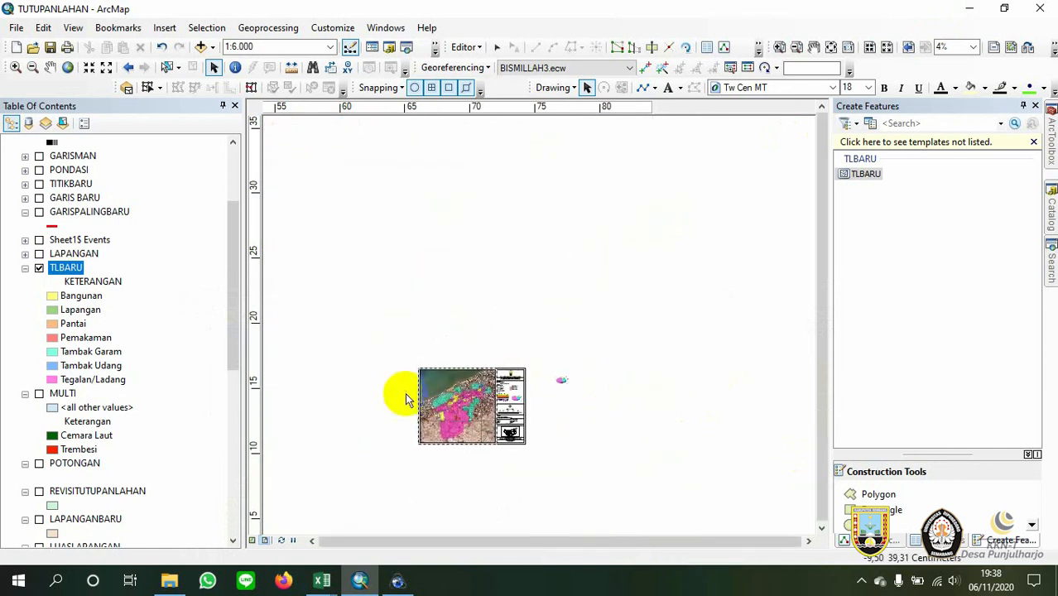
scroll(407, 396, "down", 5)
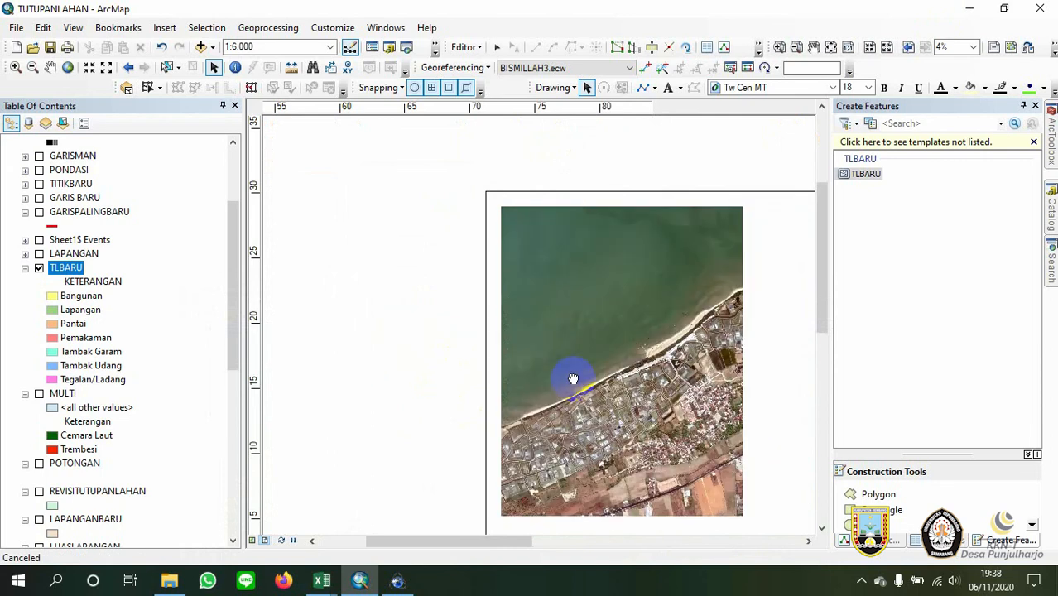
left_click_drag(727, 158, 378, 164)
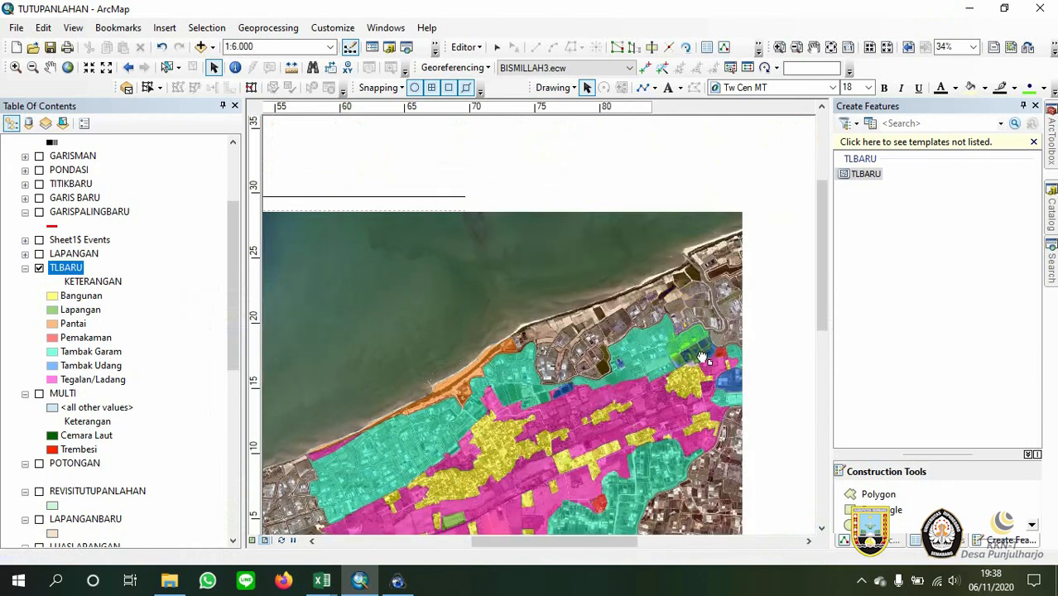
left_click_drag(786, 427, 533, 287)
left_click_drag(760, 387, 685, 350)
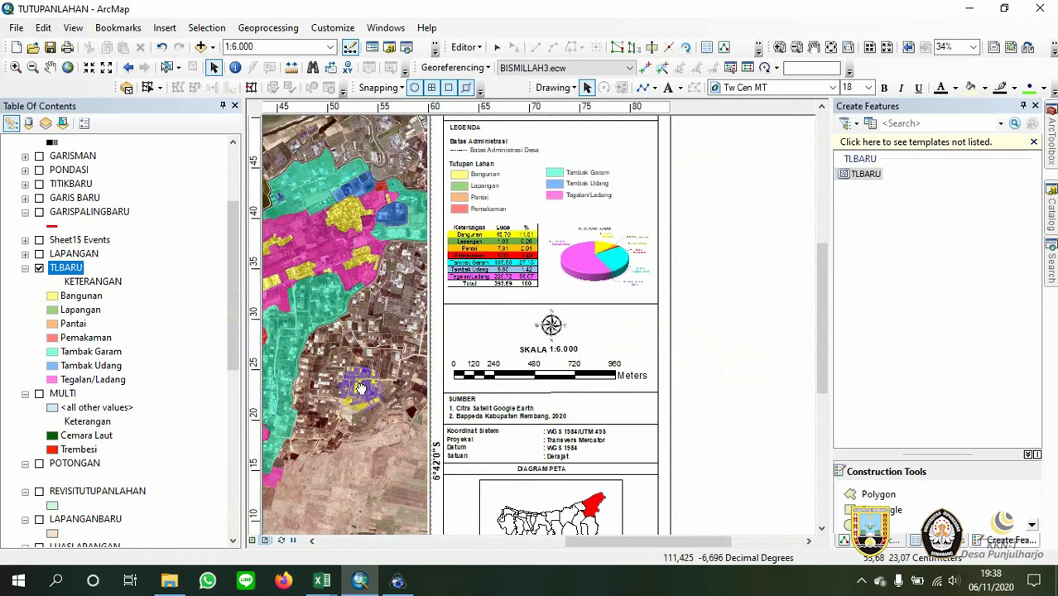
left_click_drag(359, 388, 351, 392)
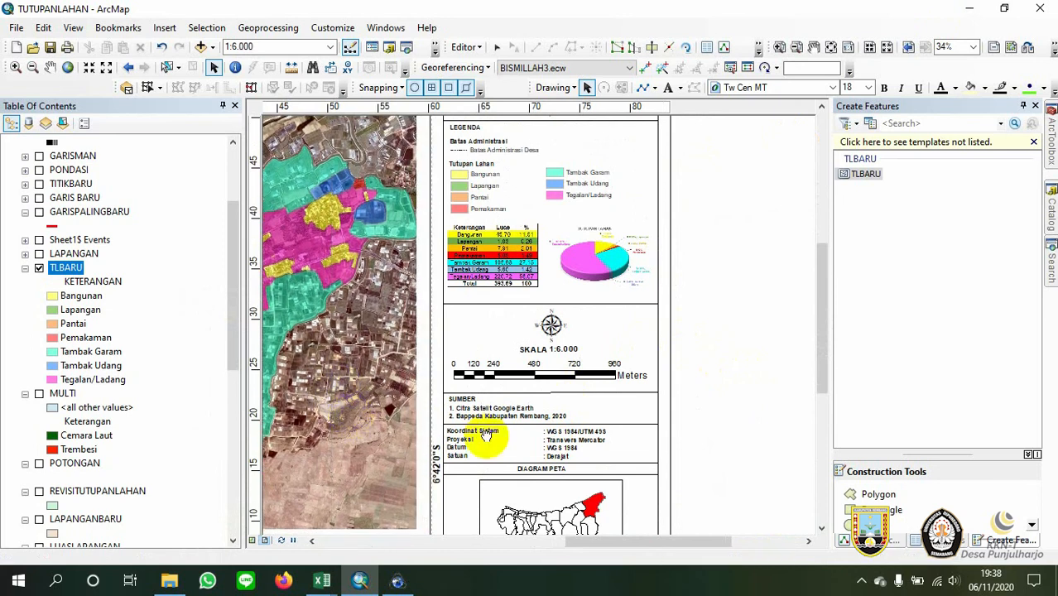
left_click_drag(715, 454, 713, 380)
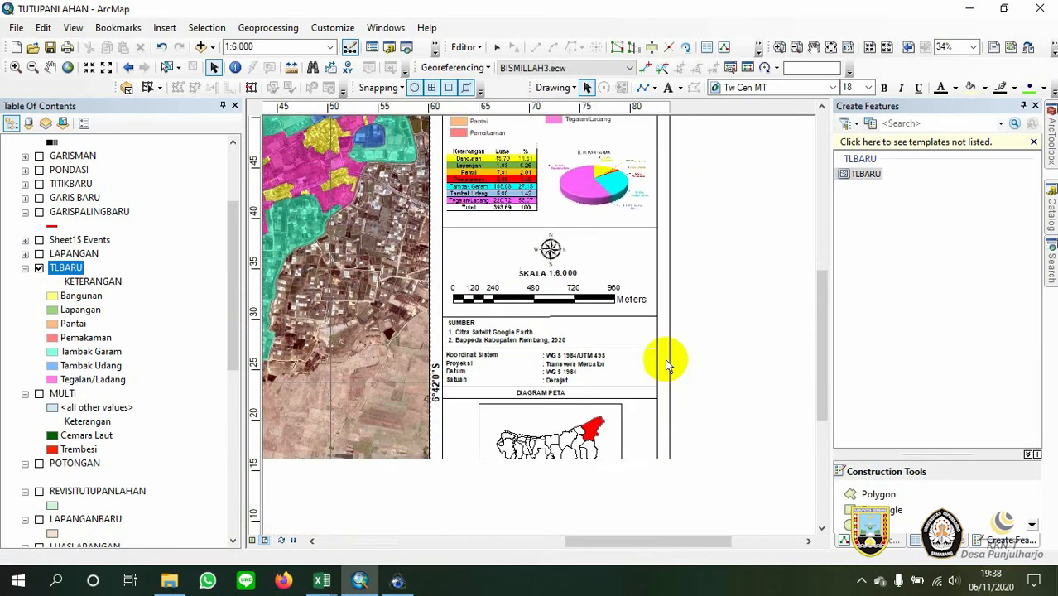
Review the main map data frame's general, data frame and coordinate system properties to check the coordinate details written in the layout
scroll(520, 360, "down", 2)
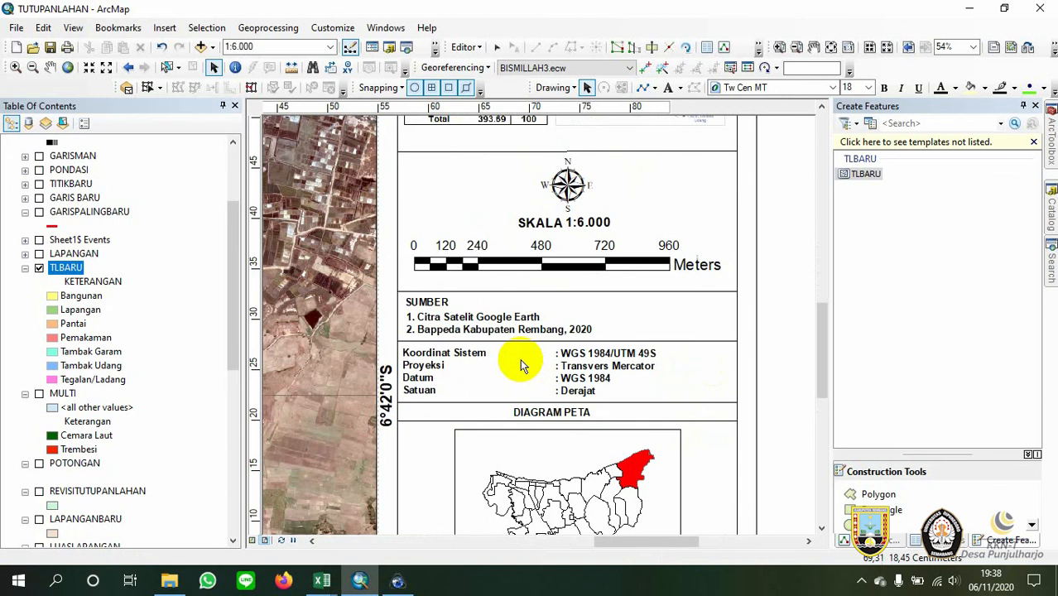
scroll(527, 360, "down", 1)
scroll(508, 360, "up", 1)
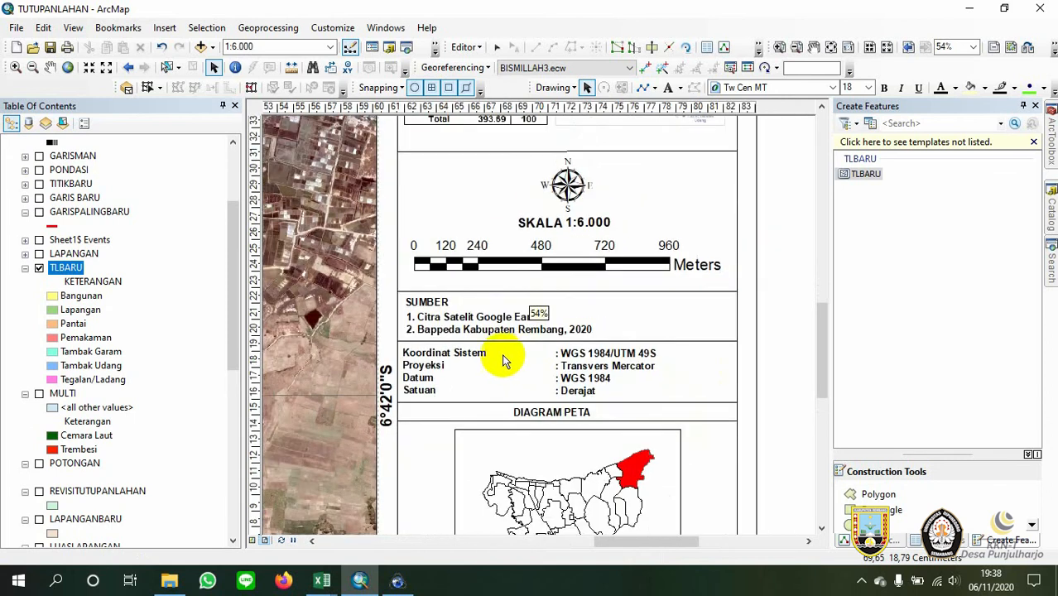
right_click(327, 323)
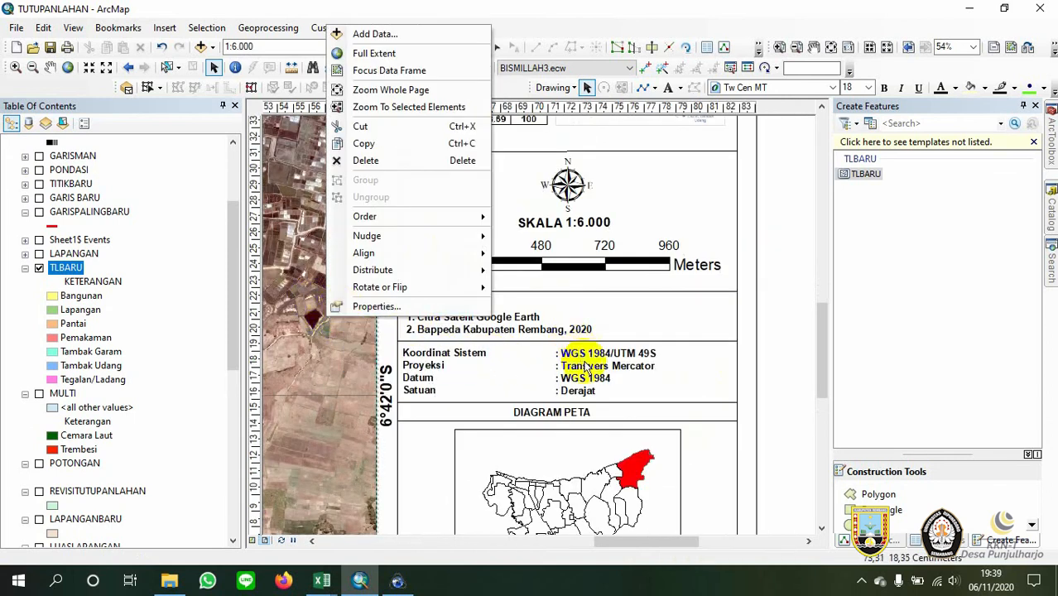
left_click(379, 306)
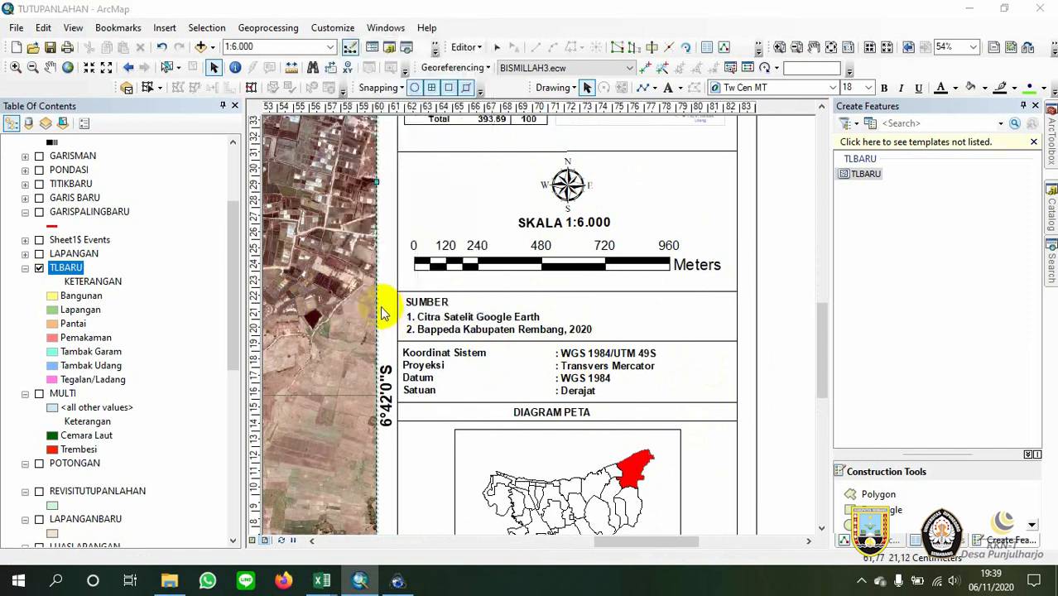
left_click(701, 51)
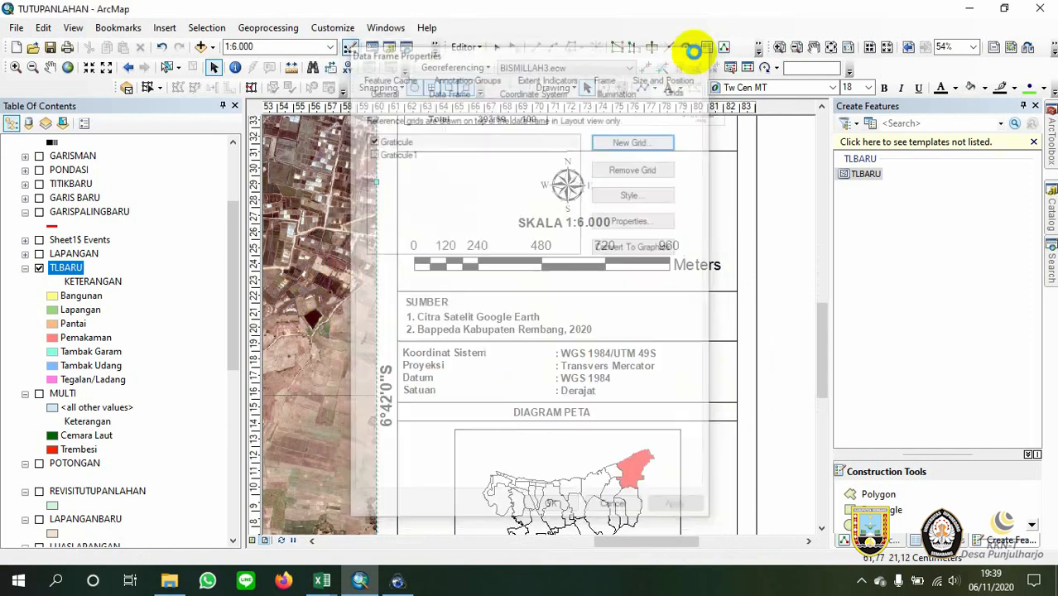
right_click(354, 320)
left_click(382, 303)
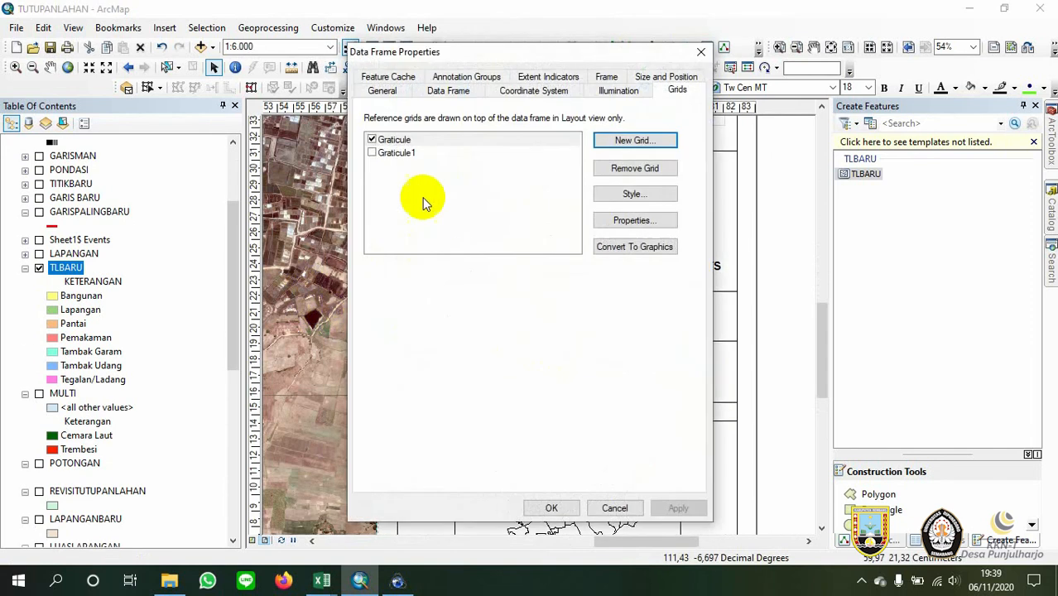
left_click(383, 90)
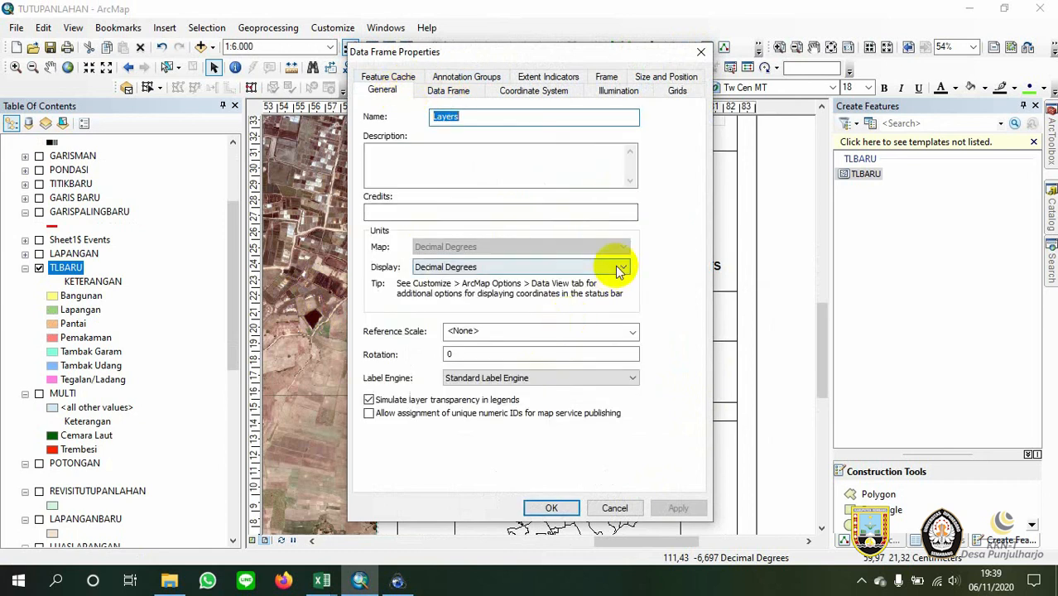
left_click(448, 90)
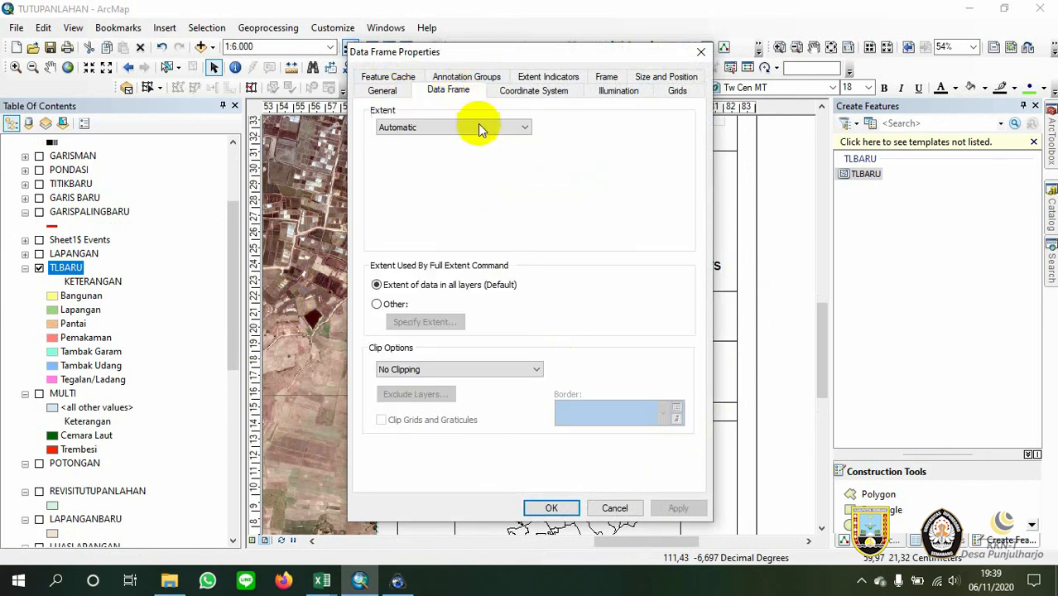
left_click(538, 91)
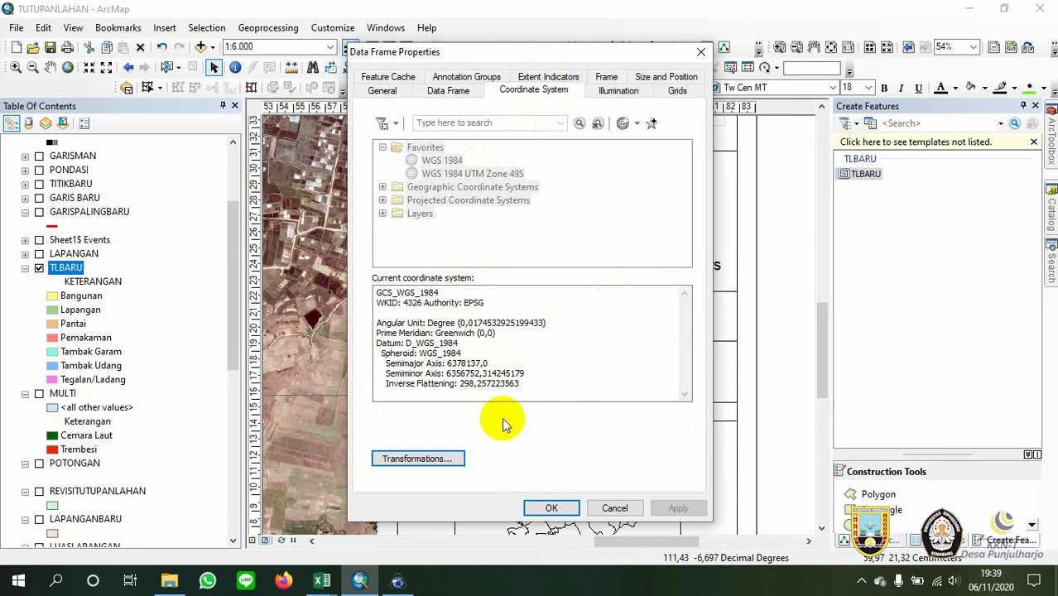
left_click(570, 507)
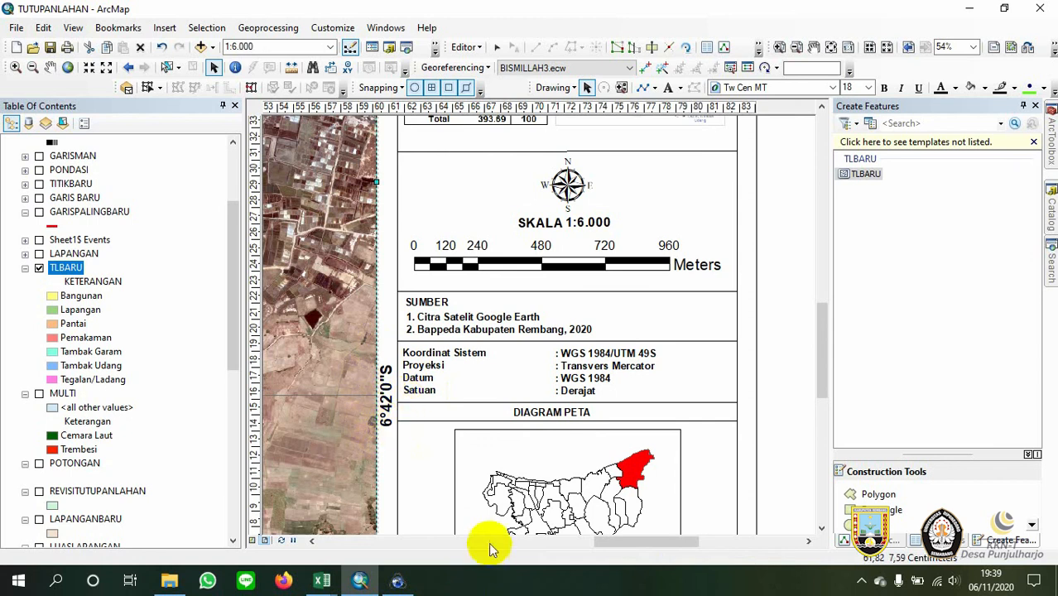
Examine the DIAGRAM PETA inset map and the program and author text beneath it
left_click_drag(755, 423, 733, 281)
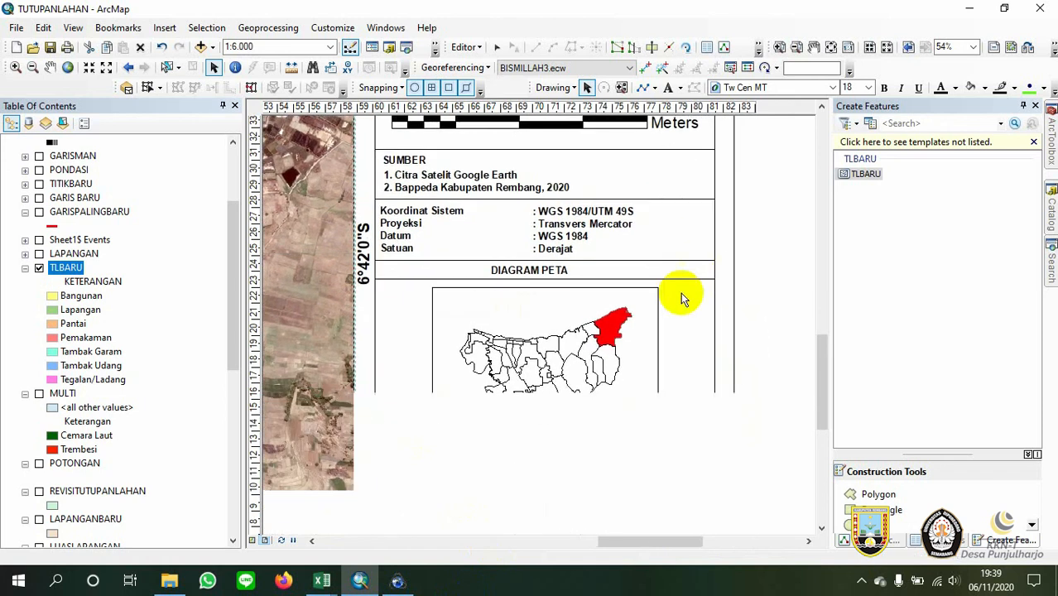
left_click(554, 321)
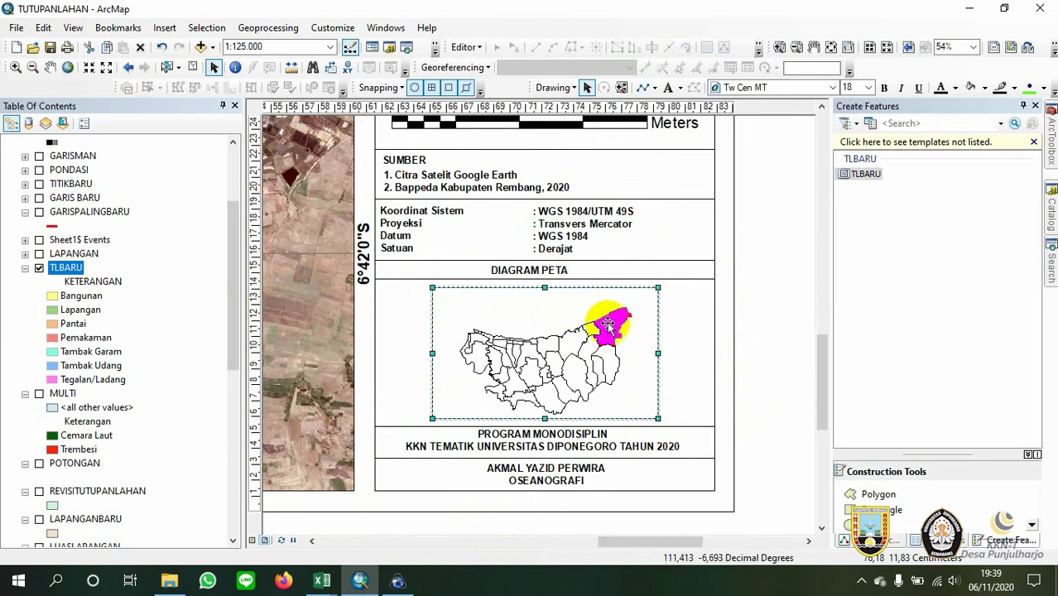
right_click(514, 330)
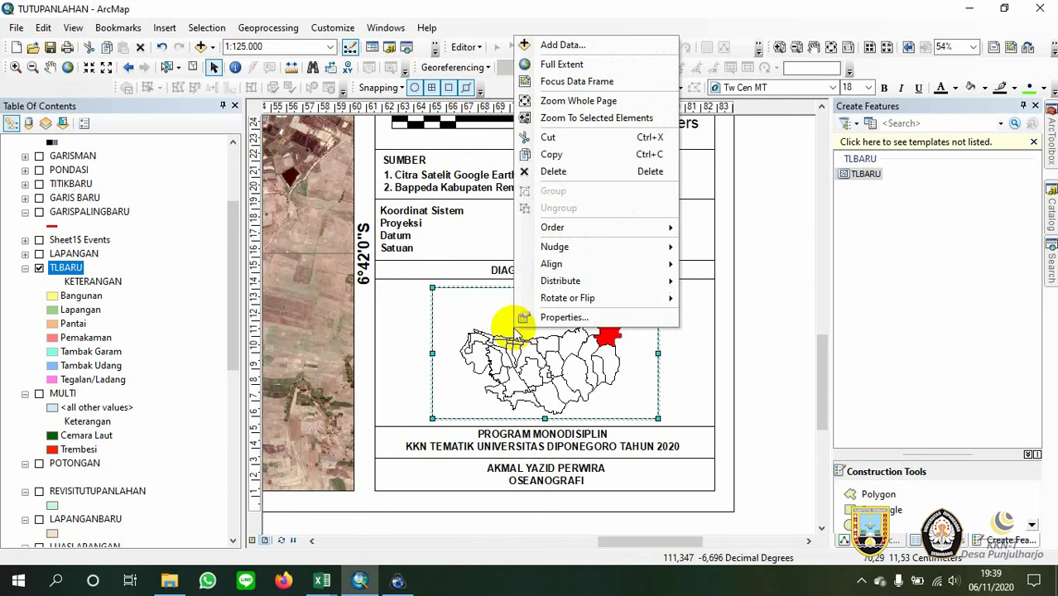
left_click(500, 331)
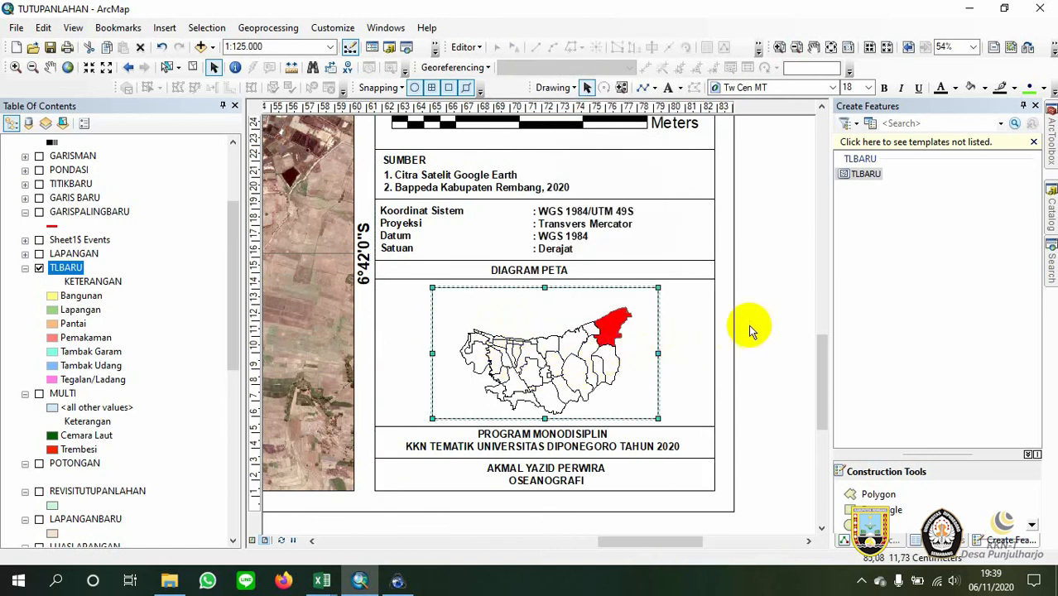
scroll(631, 348, "down", 1)
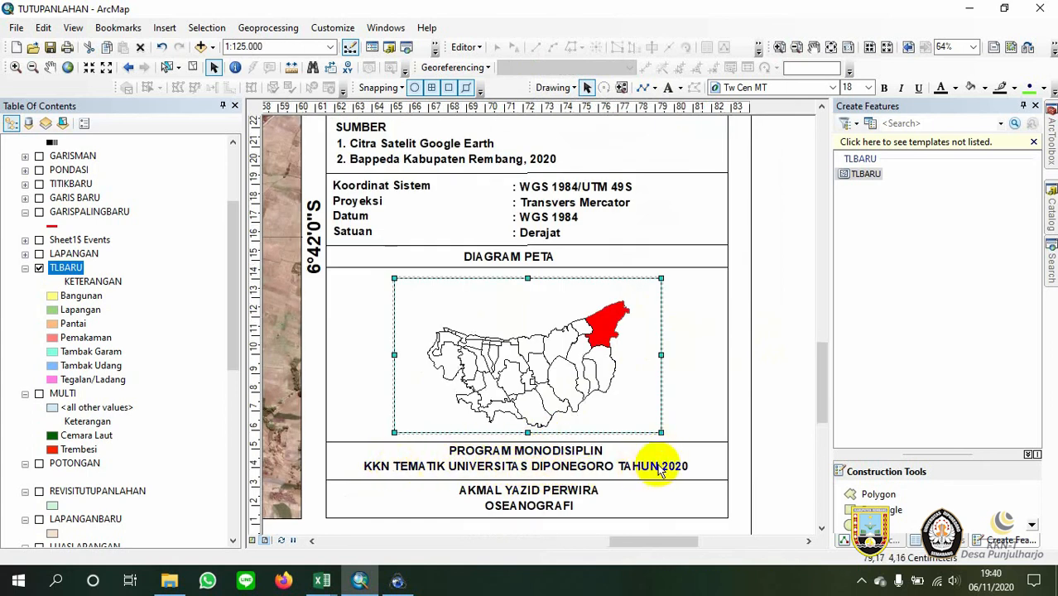
scroll(430, 476, "up", 2)
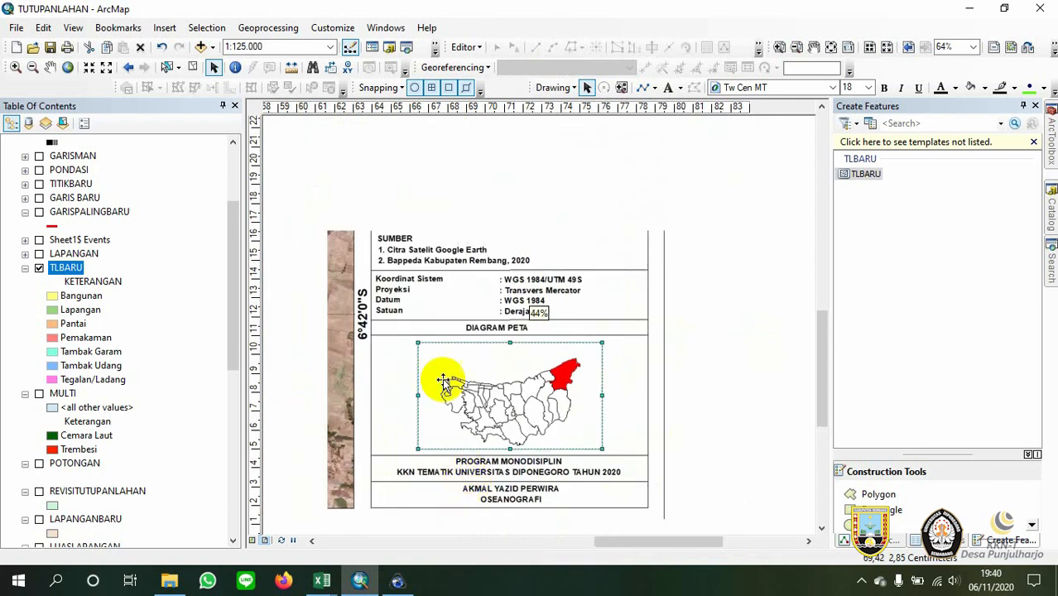
Delete the spare pie chart lying outside the layout page
scroll(439, 373, "up", 4)
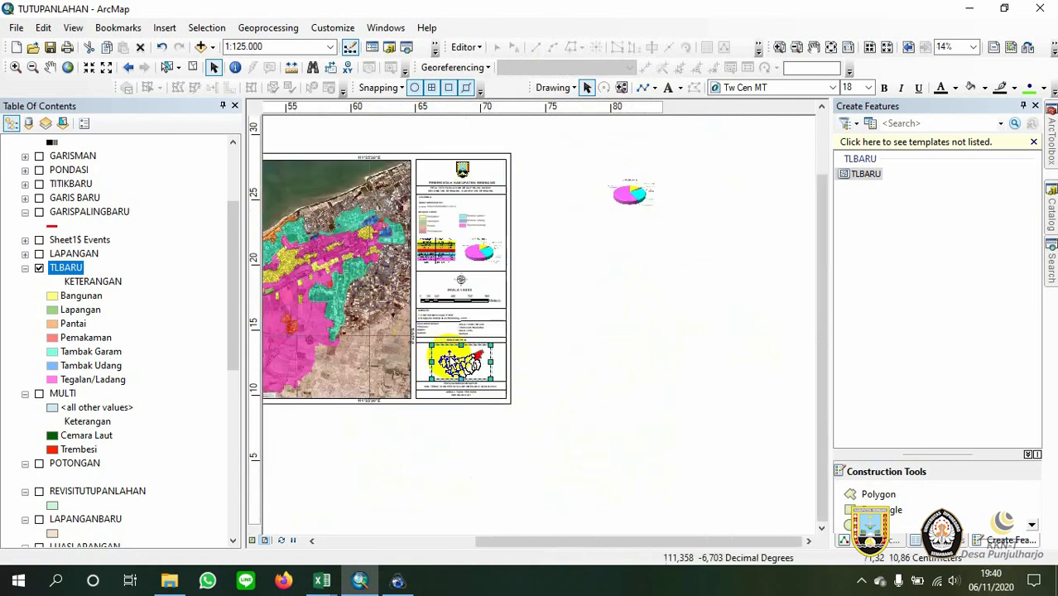
scroll(571, 328, "down", 2)
left_click(667, 214)
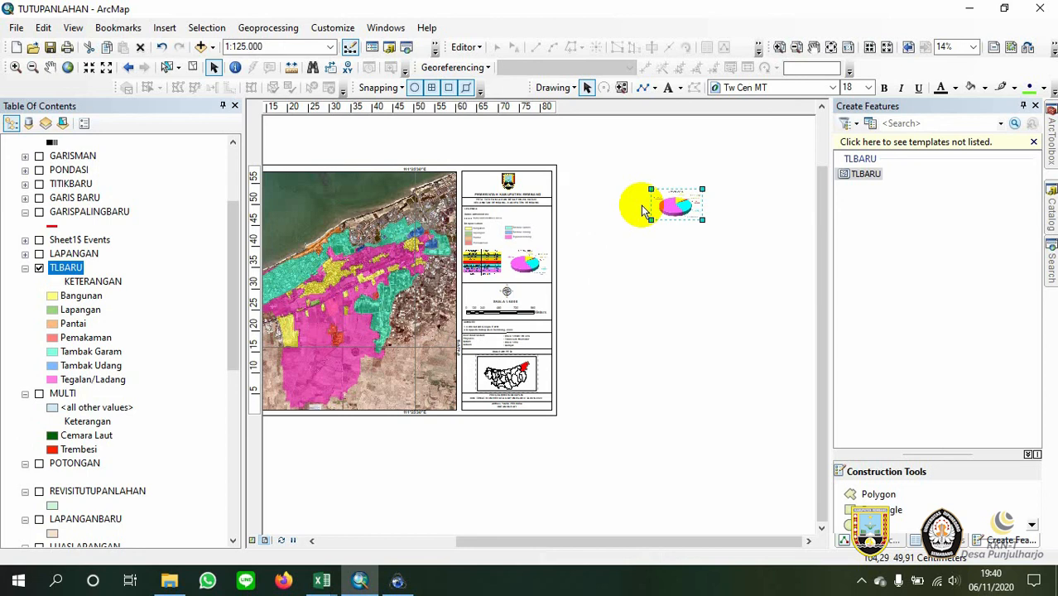
key("Delete")
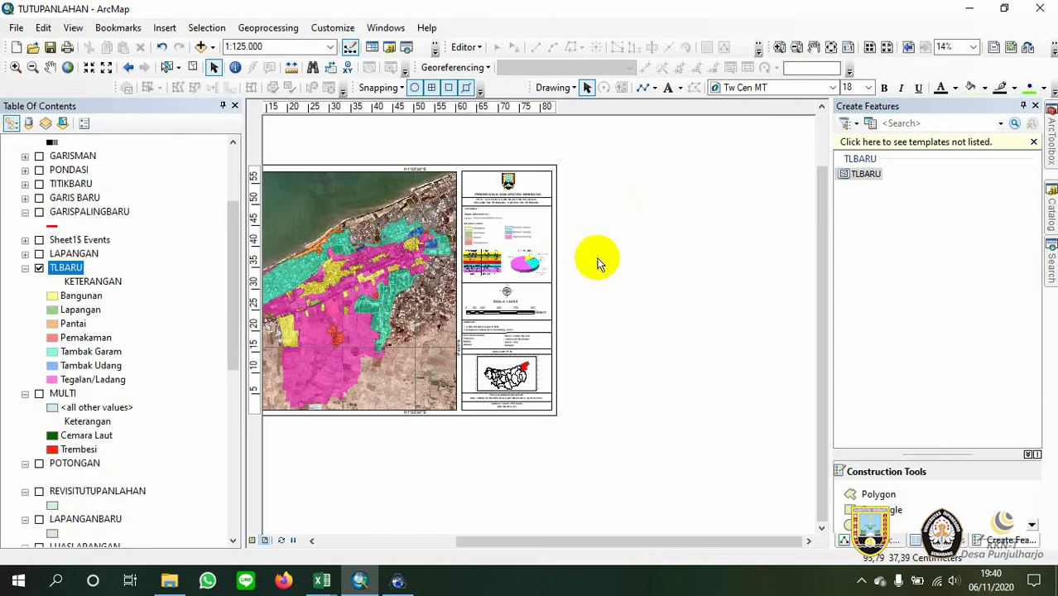
Examine the legend, area table and pie chart, and compare them with the land cover map
scroll(575, 236, "down", 3)
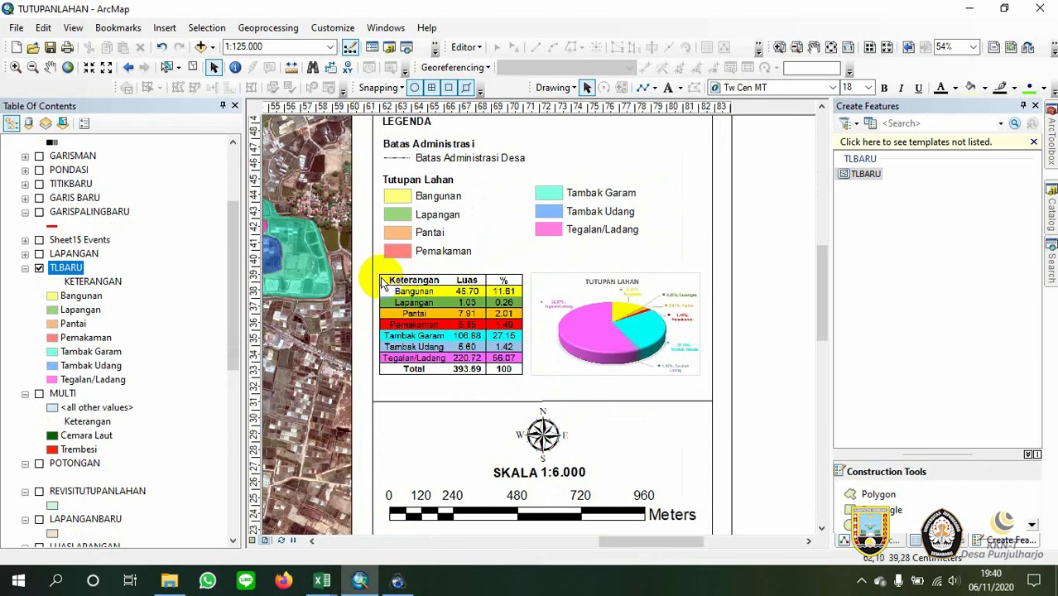
left_click_drag(382, 278, 738, 251)
scroll(510, 274, "down", 2)
scroll(509, 274, "up", 2)
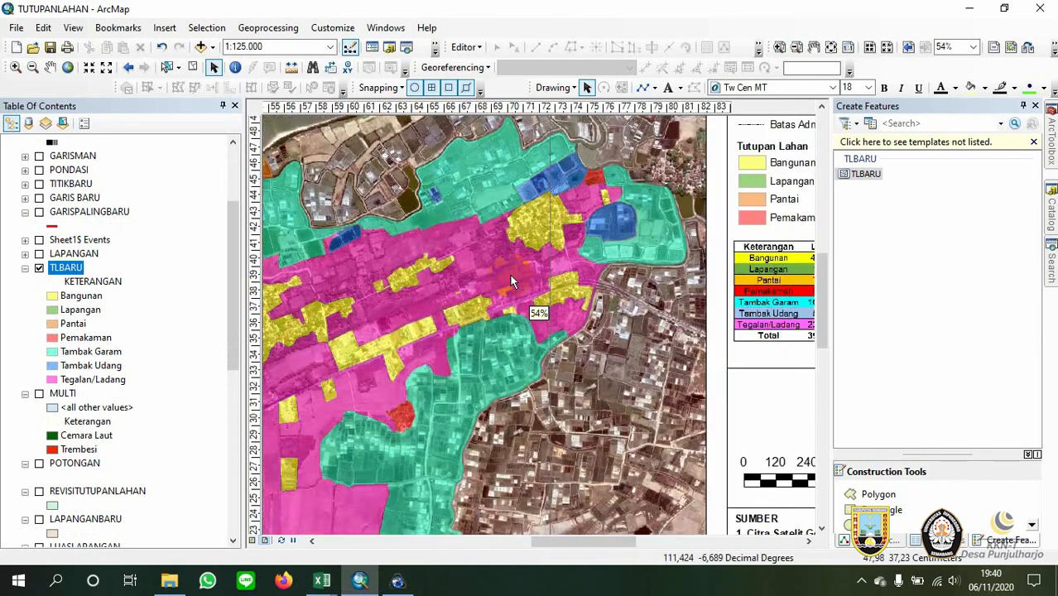
scroll(511, 281, "up", 3)
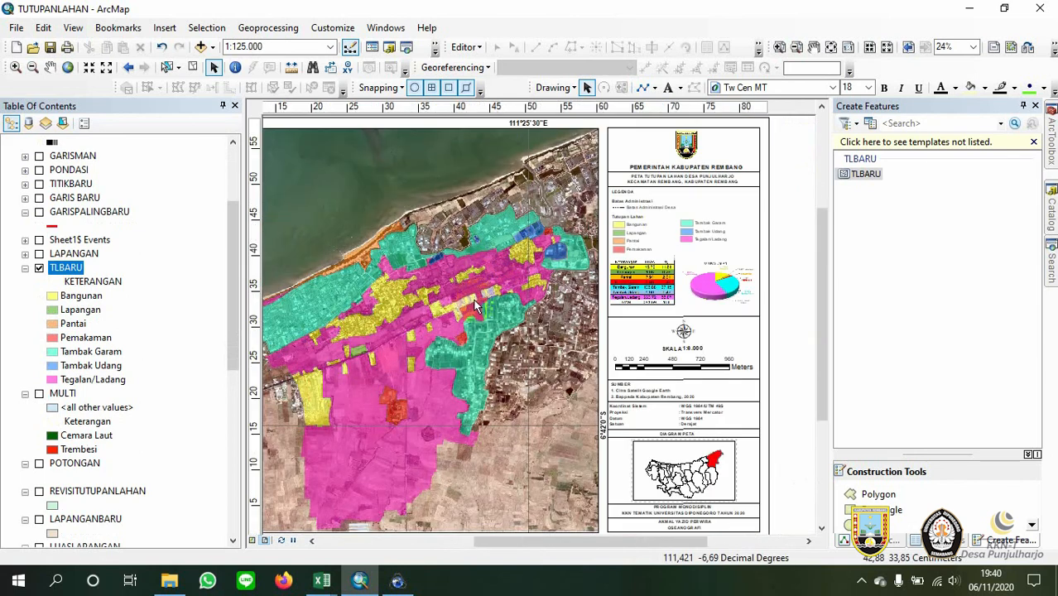
left_click_drag(503, 327, 481, 317)
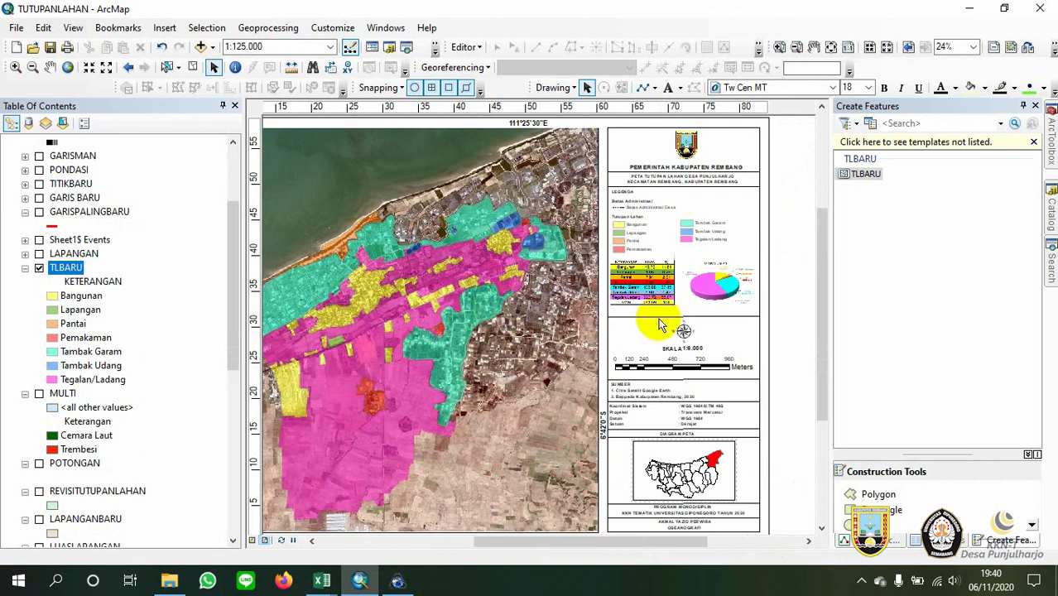
left_click_drag(712, 315, 814, 273)
left_click_drag(472, 272, 479, 297)
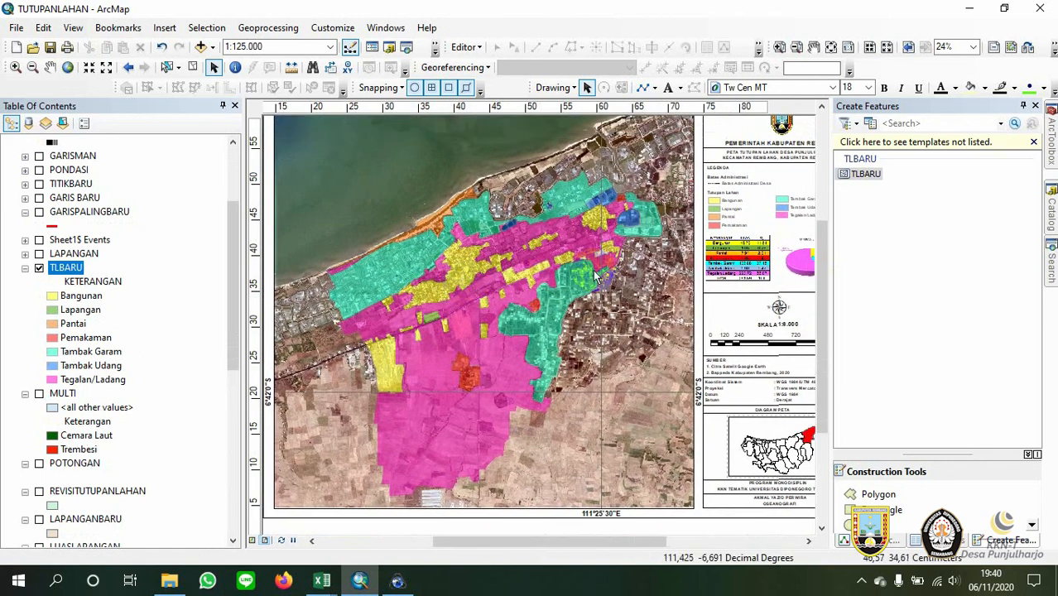
left_click_drag(555, 286, 533, 275)
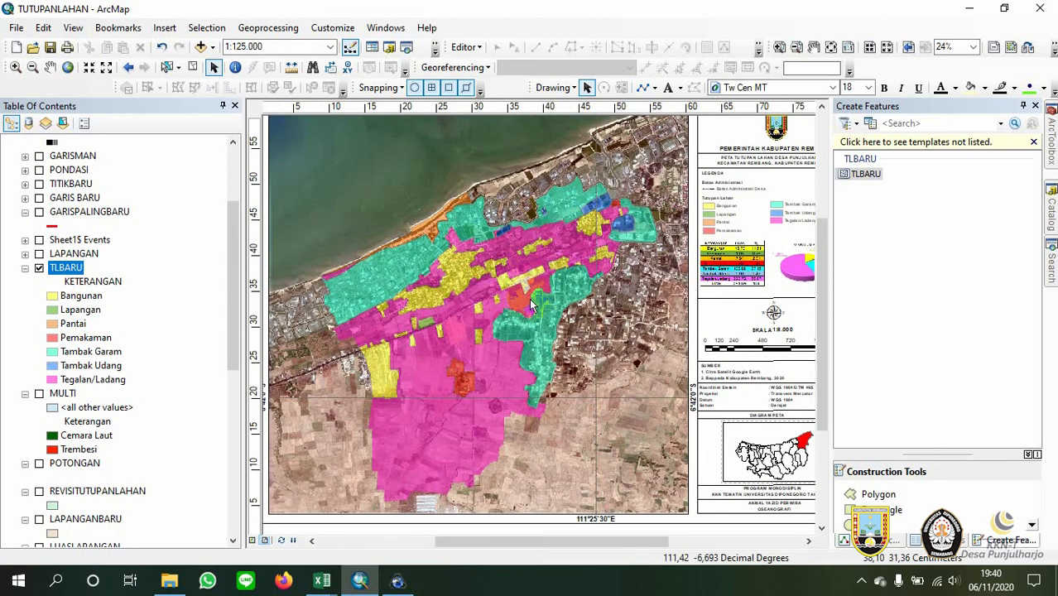
Turn on the POTONGAN layer in the main map data frame to fade the imagery outside the village
left_click(515, 247)
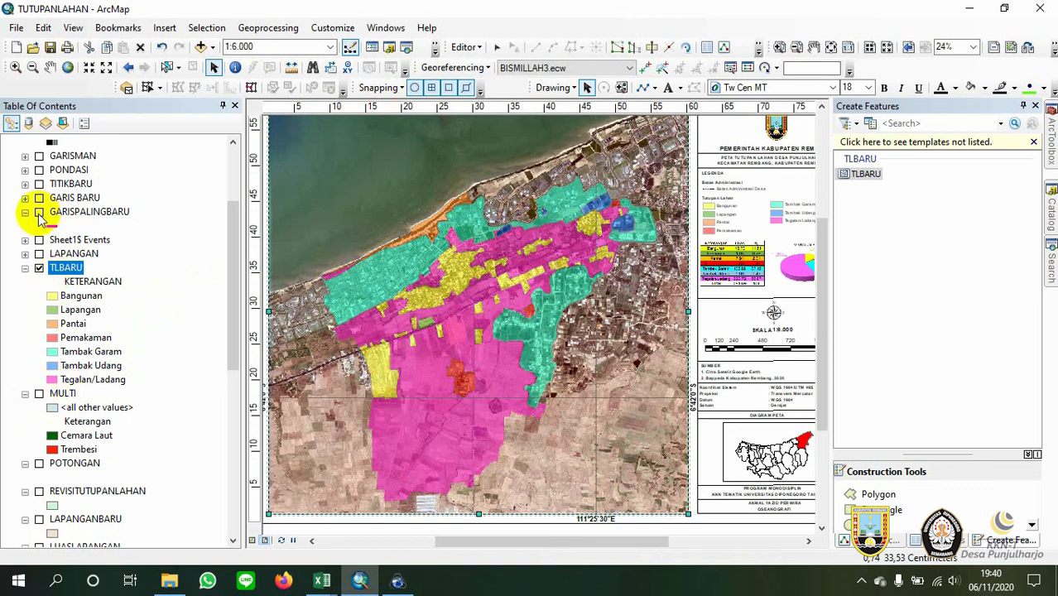
scroll(60, 199, "up", 3)
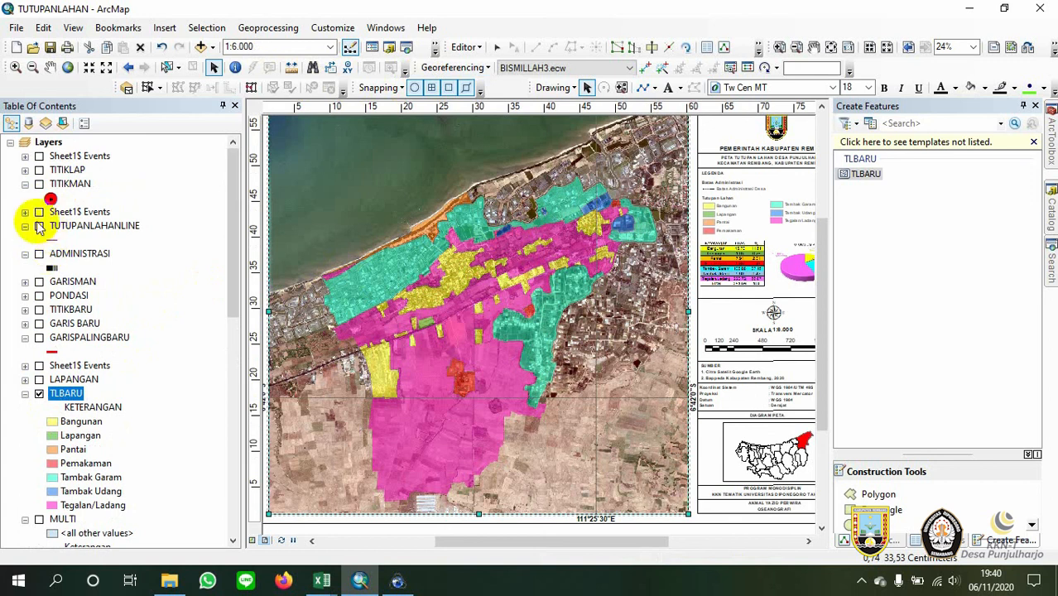
scroll(51, 331, "down", 4)
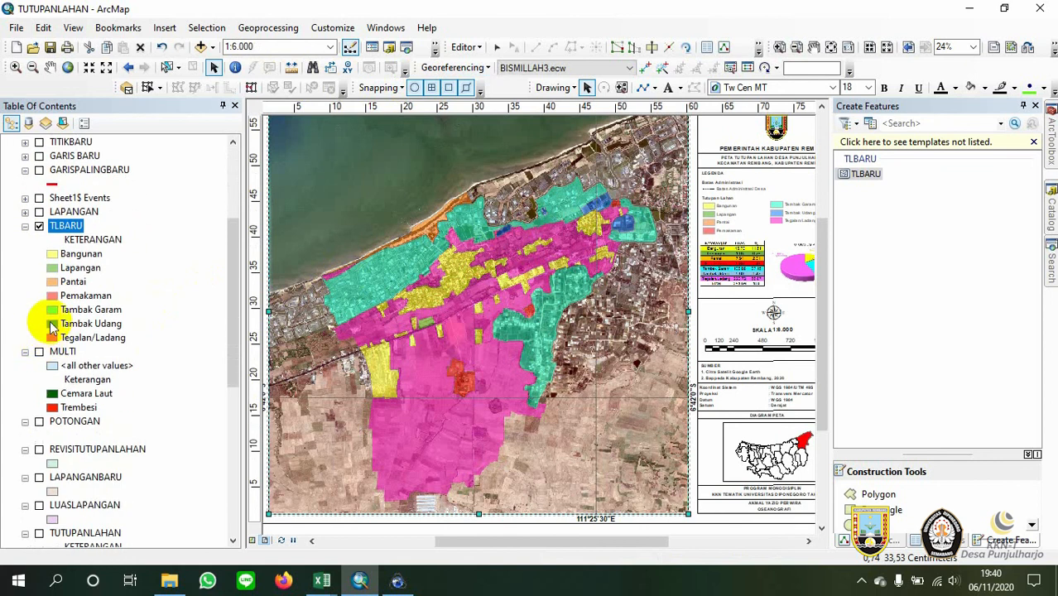
scroll(51, 328, "down", 3)
left_click(39, 295)
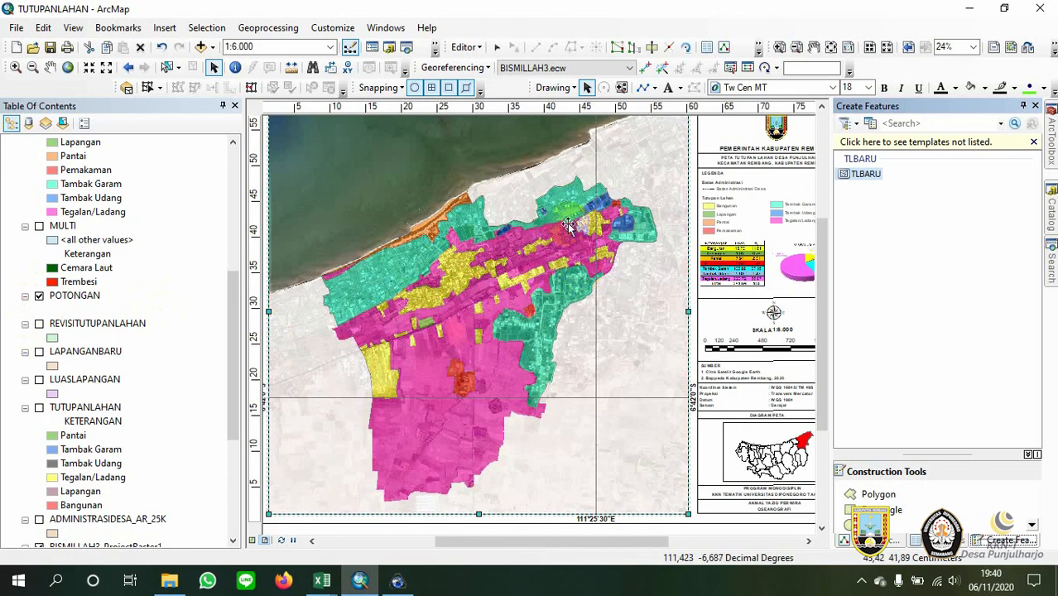
Turn on the ADMINISTRASI layer to draw the village boundary line on the map
scroll(116, 289, "up", 3)
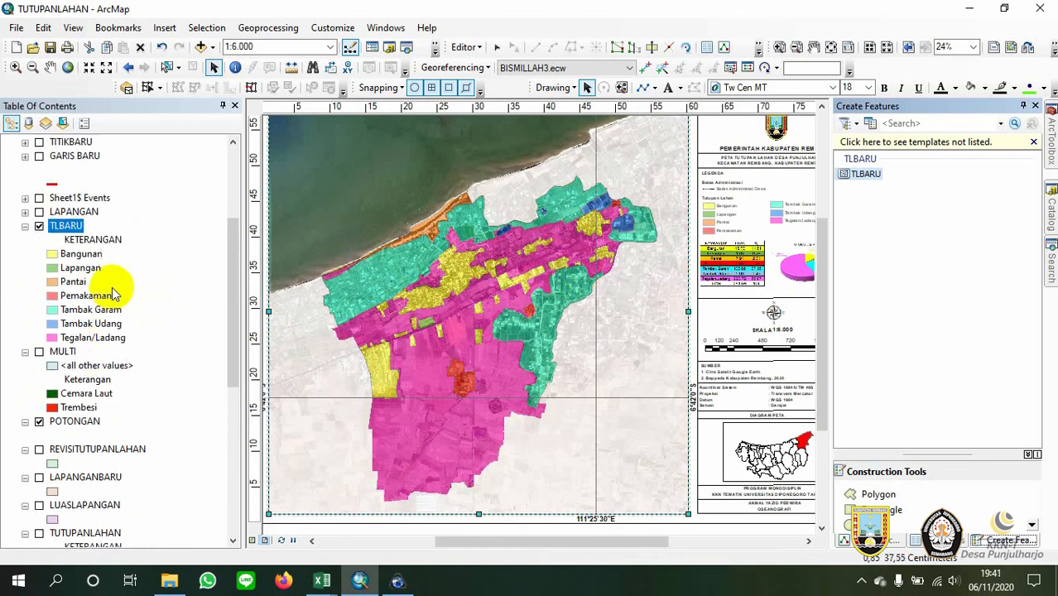
scroll(114, 287, "up", 3)
left_click(39, 212)
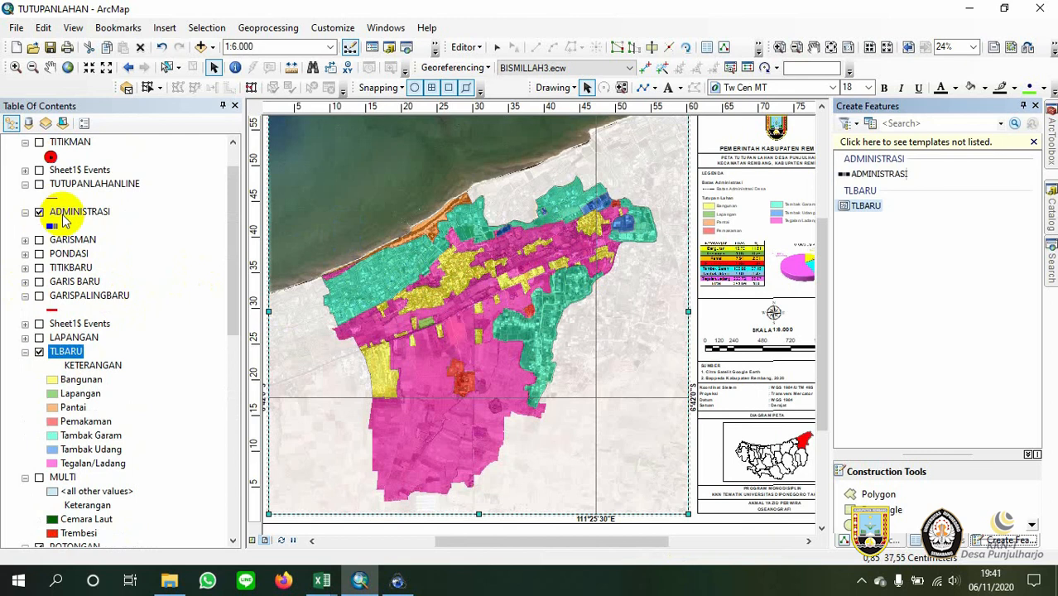
Examine the village boundary and faded surroundings on the land cover map, along with the adjoining map information column
scroll(333, 290, "down", 5)
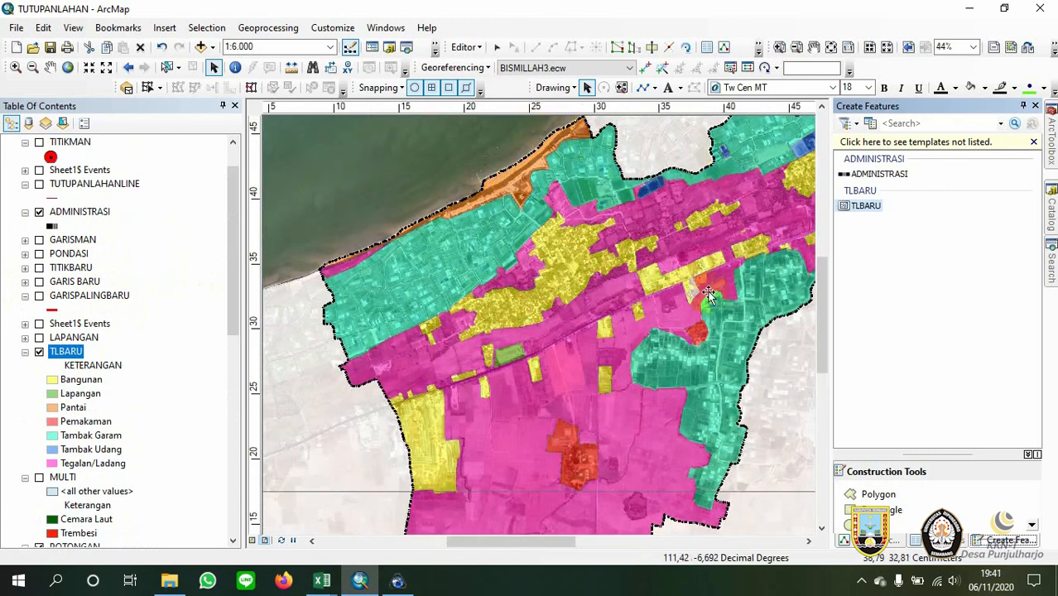
left_click_drag(694, 308, 641, 310)
scroll(641, 306, "down", 1)
scroll(639, 300, "up", 3)
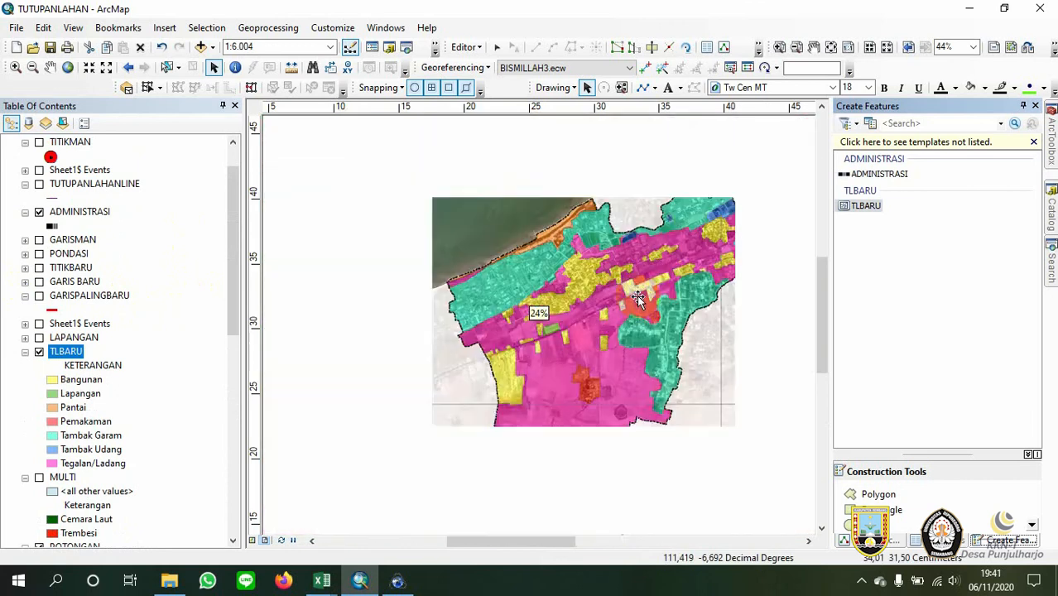
left_click_drag(795, 312, 635, 309)
scroll(518, 308, "down", 2)
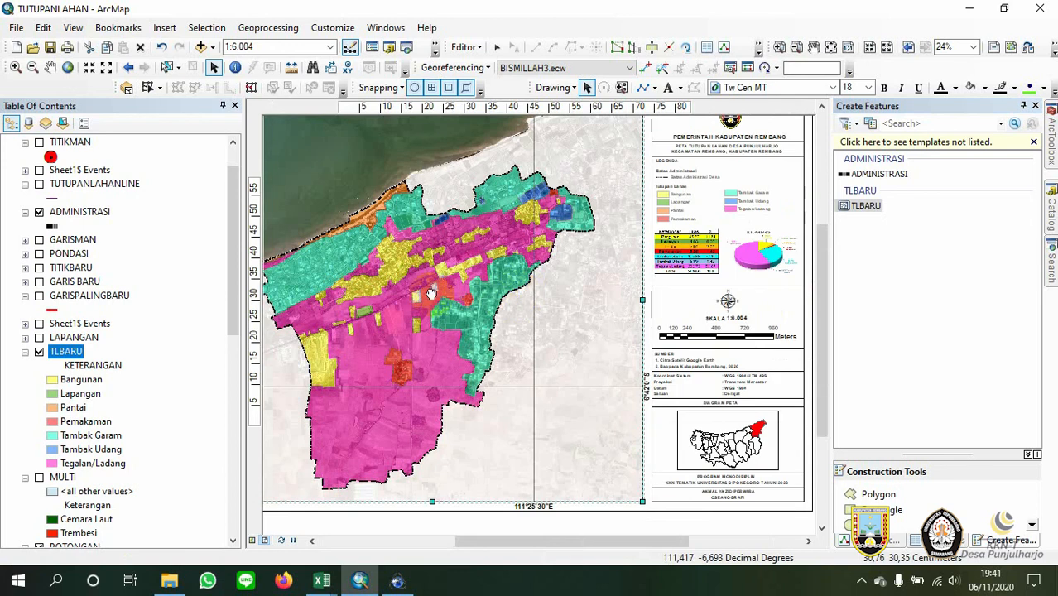
left_click_drag(431, 293, 454, 296)
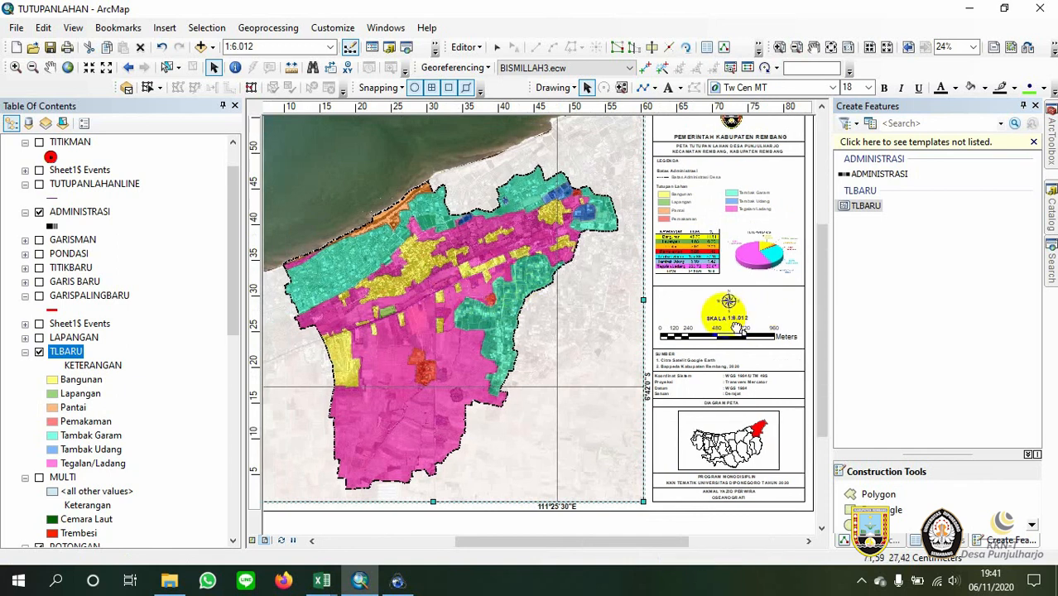
left_click_drag(722, 312, 761, 302)
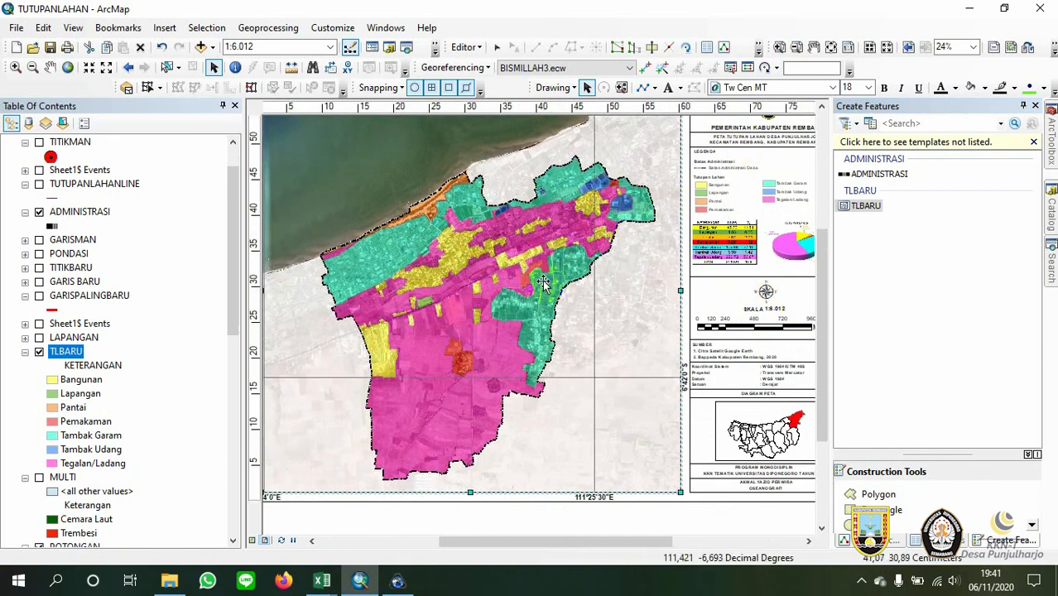